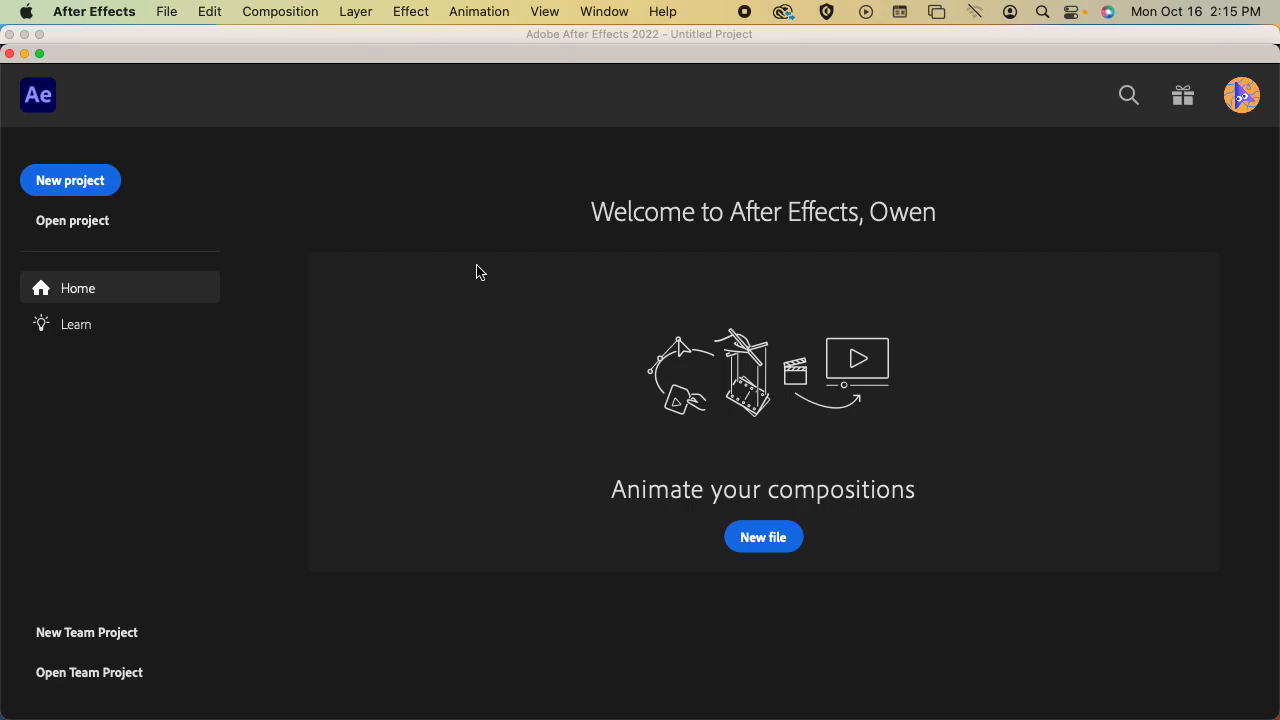
Create a new project and dismiss the Review workspace tip
left_click(96, 184)
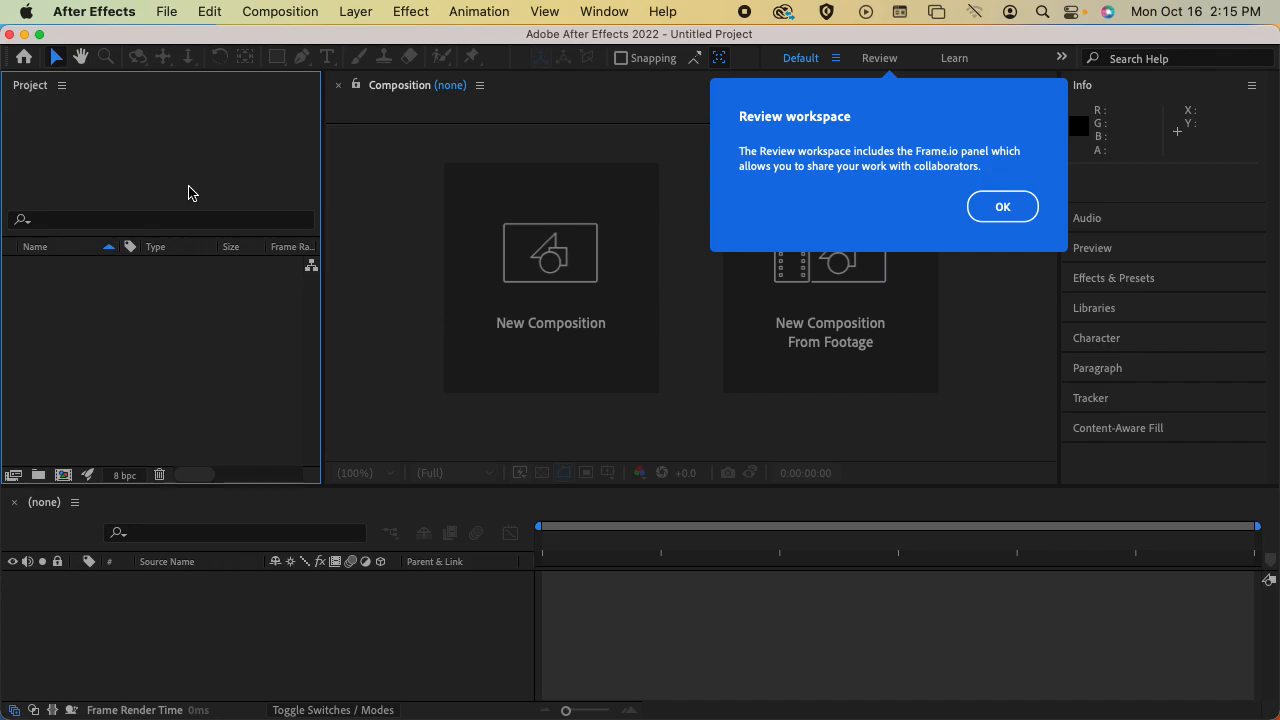
left_click(1018, 210)
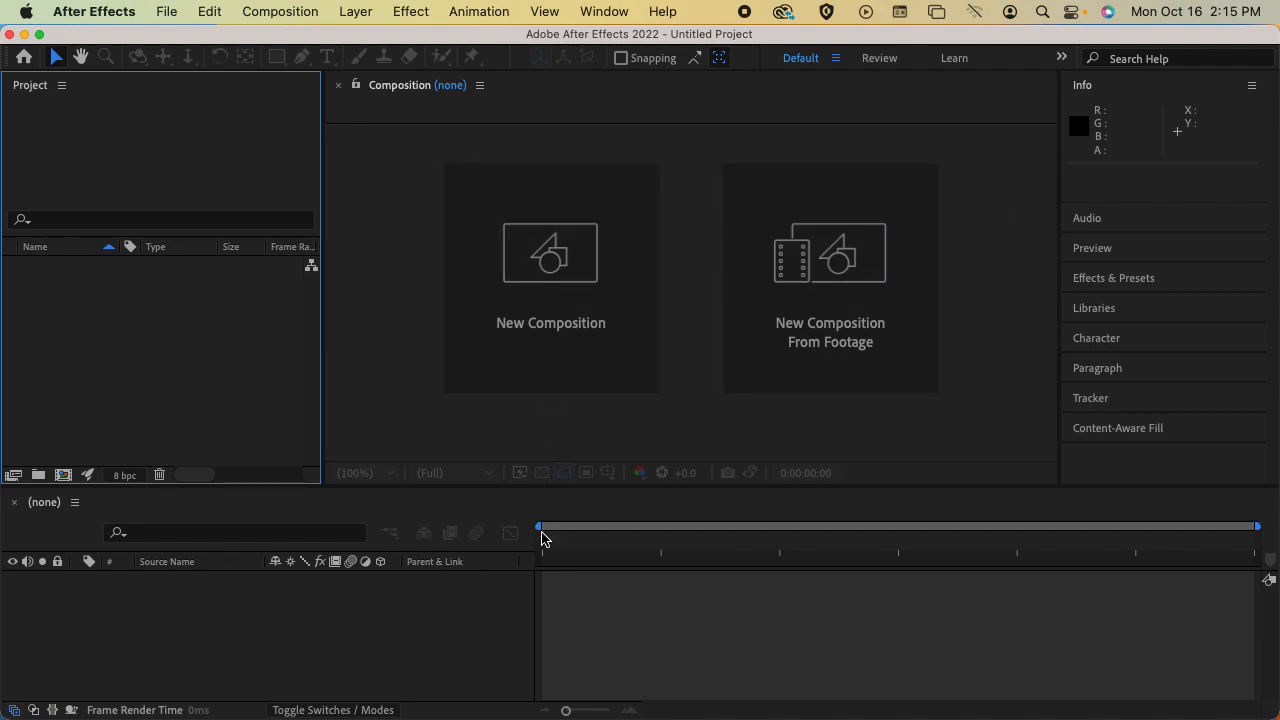
Make the timeline area shorter and close the Project panel
left_click_drag(566, 490, 576, 537)
left_click(62, 85)
left_click(100, 106)
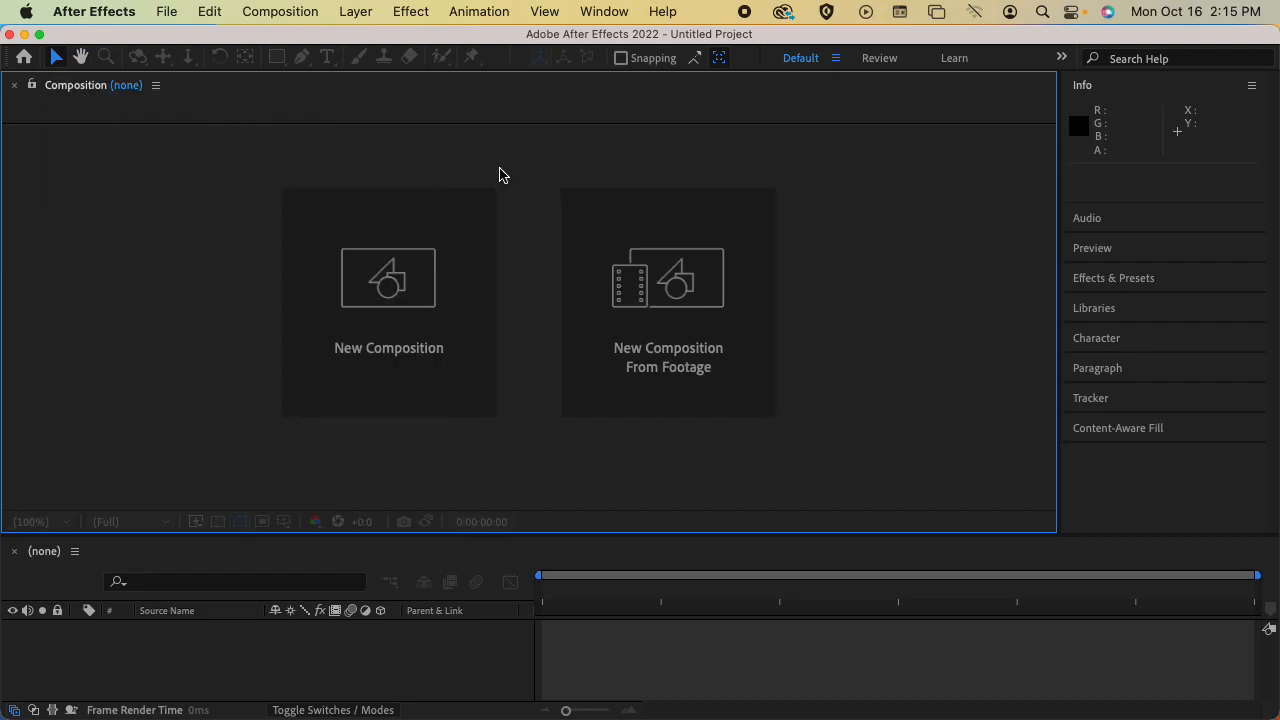
Reset the Default workspace to its saved layout
left_click(597, 11)
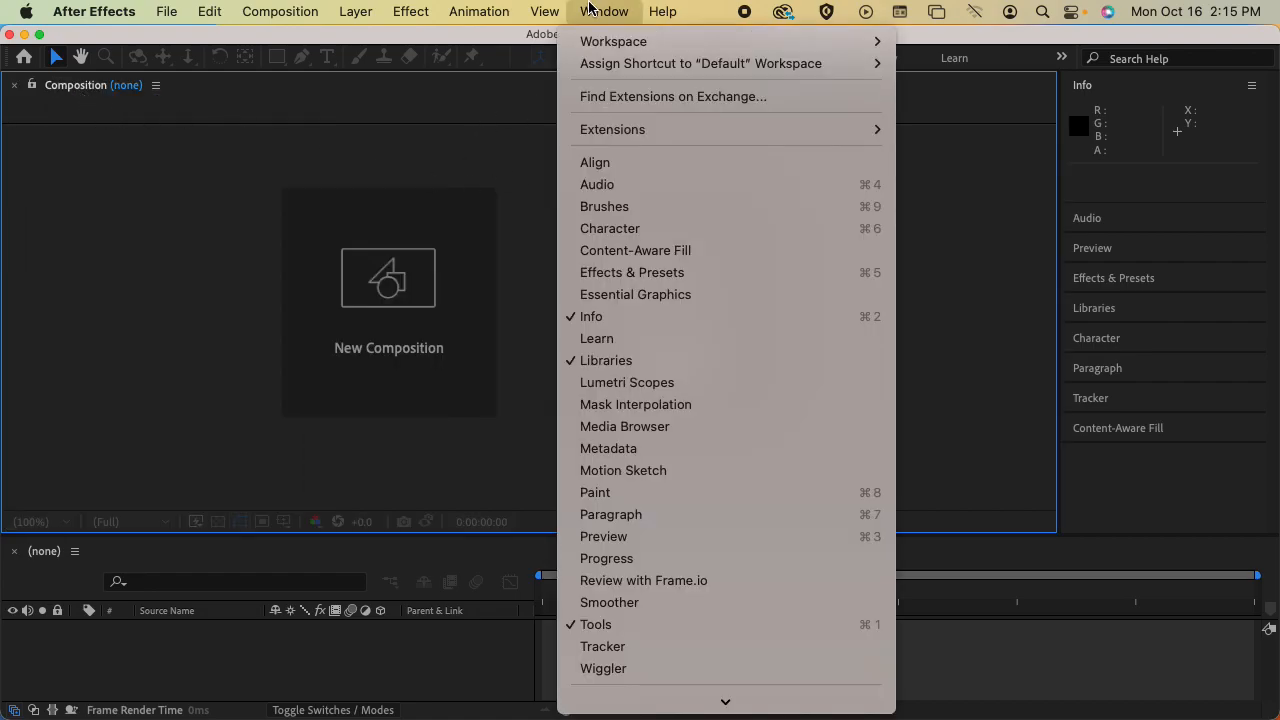
mouse_move(670, 40)
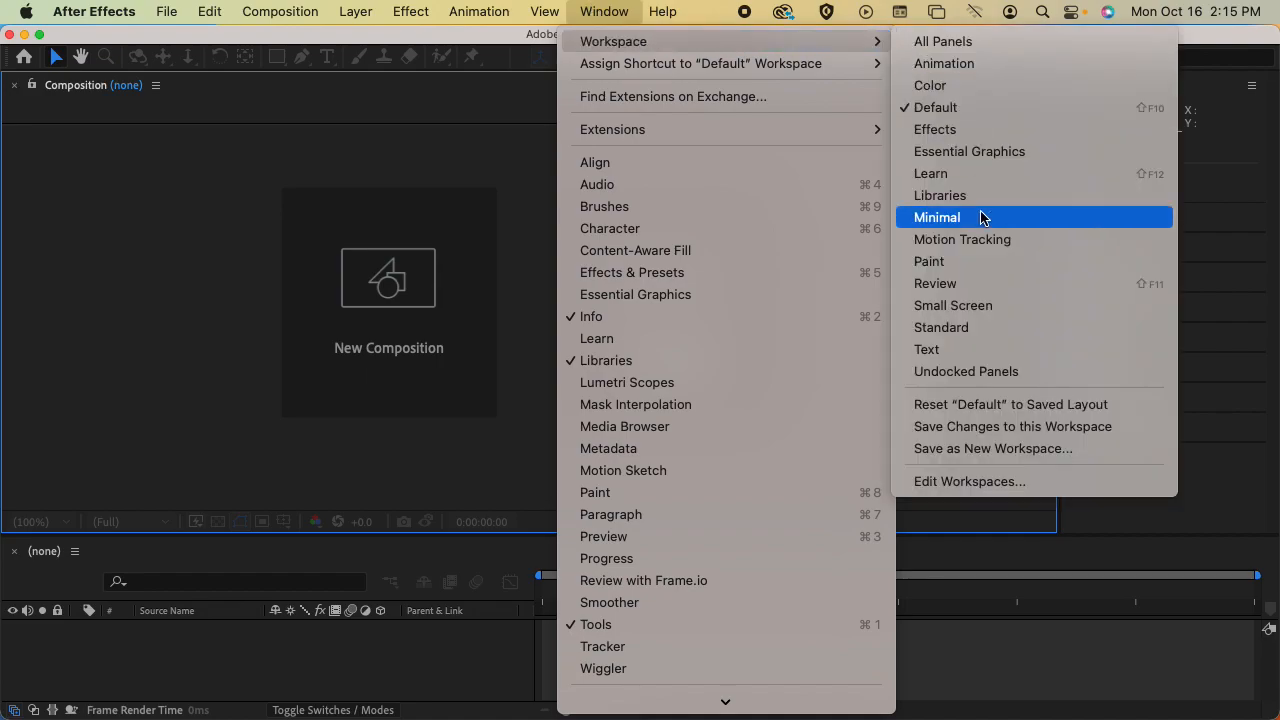
left_click(1018, 403)
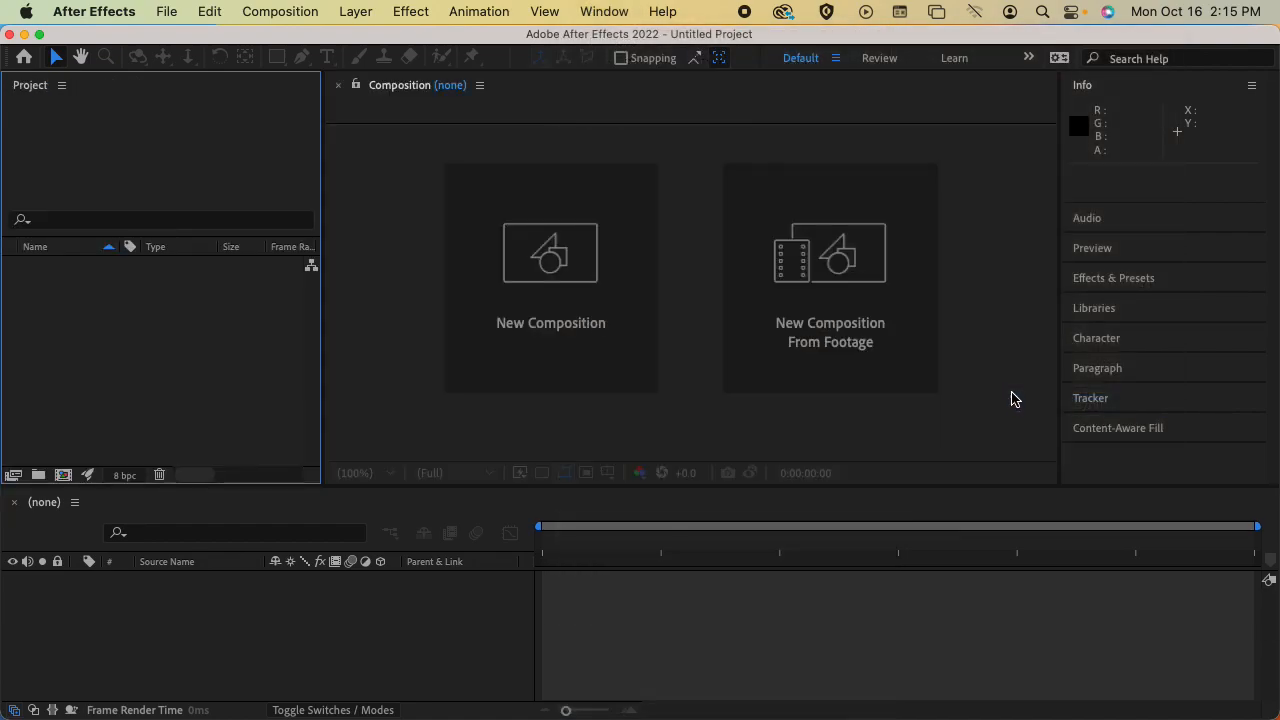
Look through the list of available workspaces without switching to another one
left_click(605, 11)
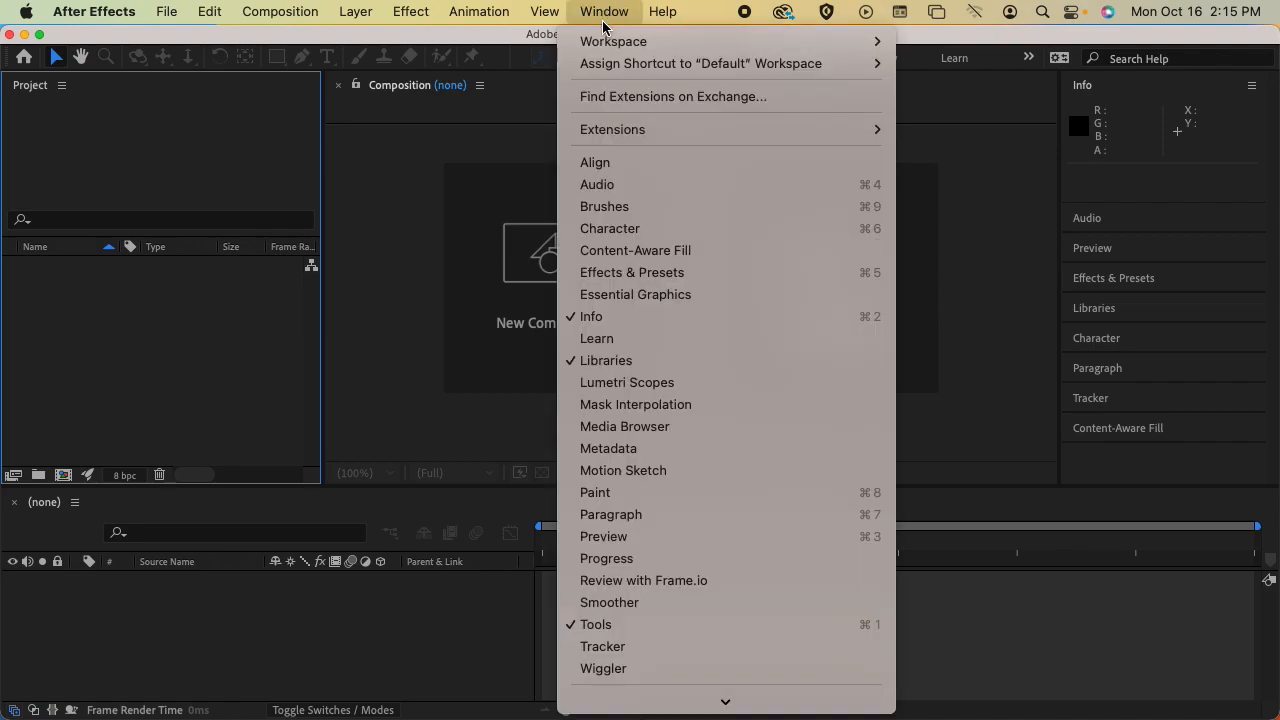
mouse_move(605, 42)
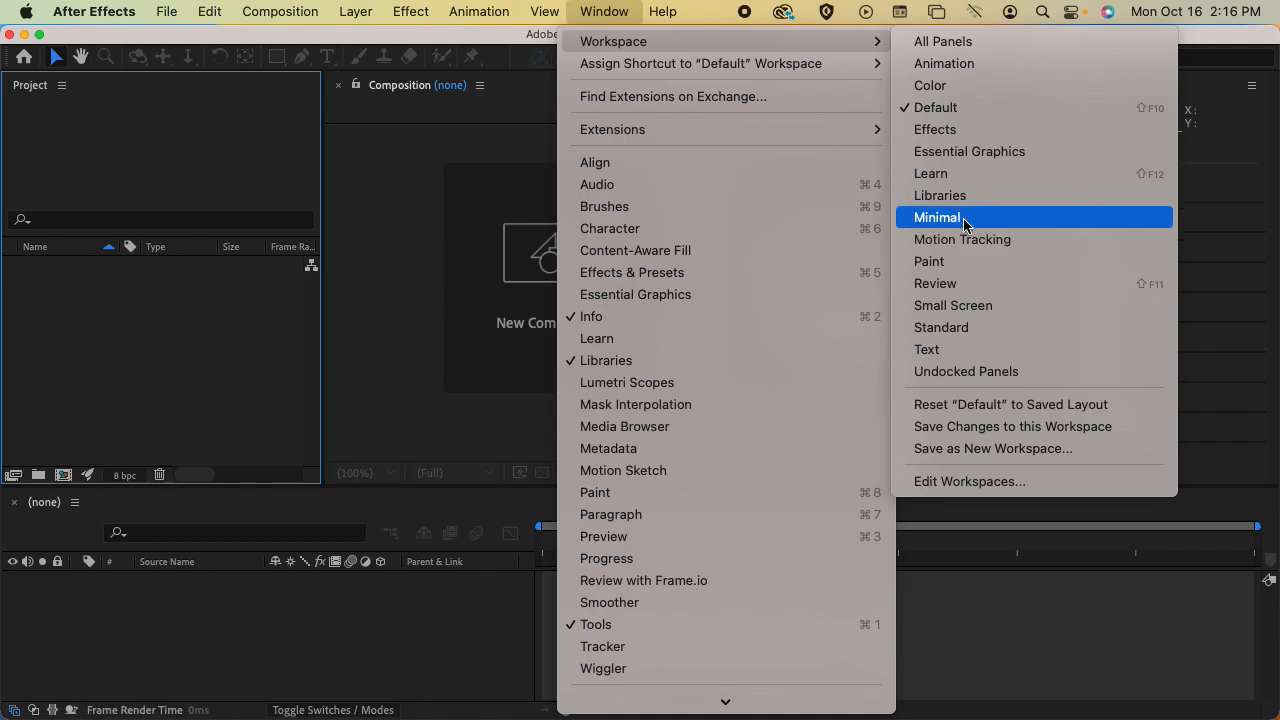
left_click(978, 35)
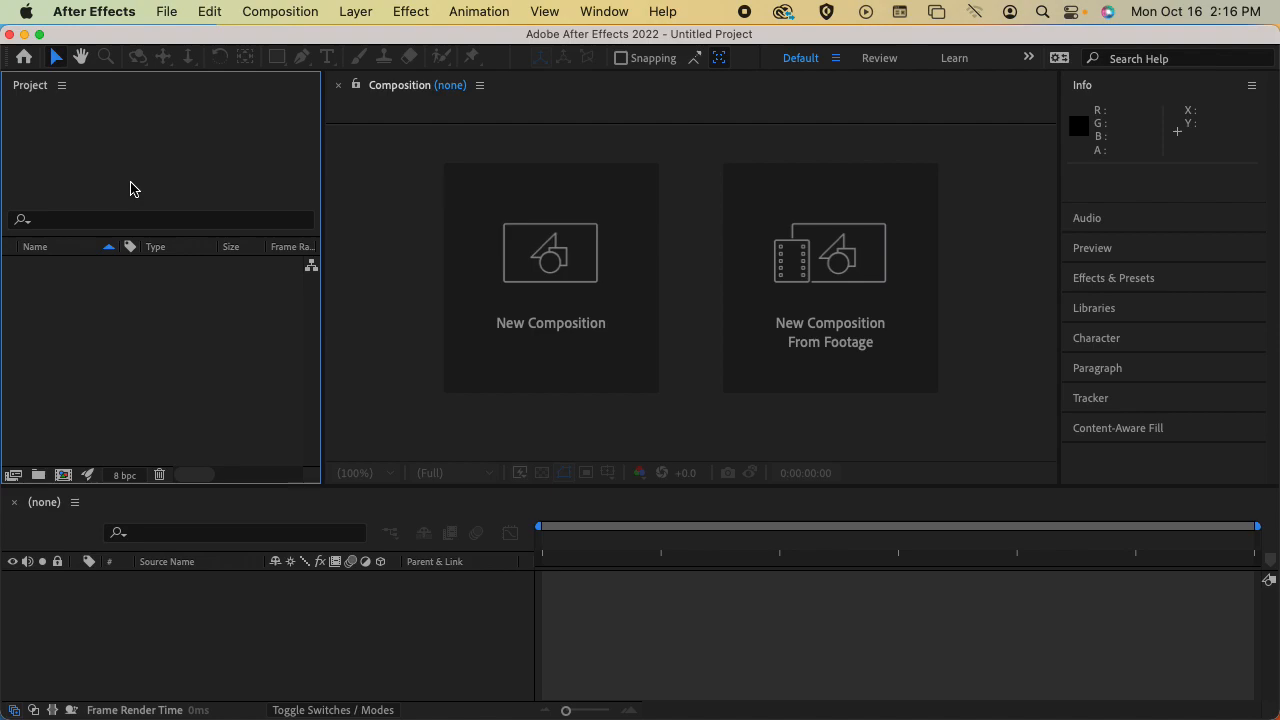
Examine the Composition, Audio, Paragraph, Character, Info and timeline panels of the Default workspace
left_click(672, 103)
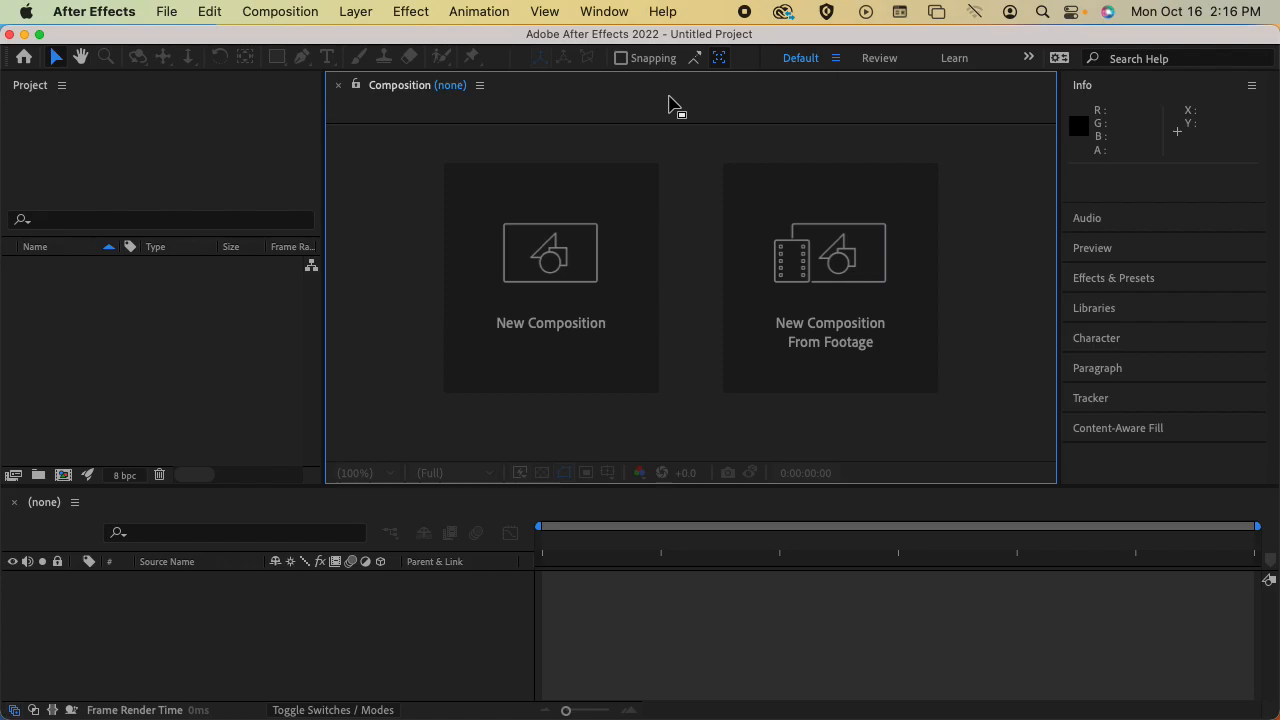
left_click(1136, 185)
left_click(1124, 219)
left_click(1131, 117)
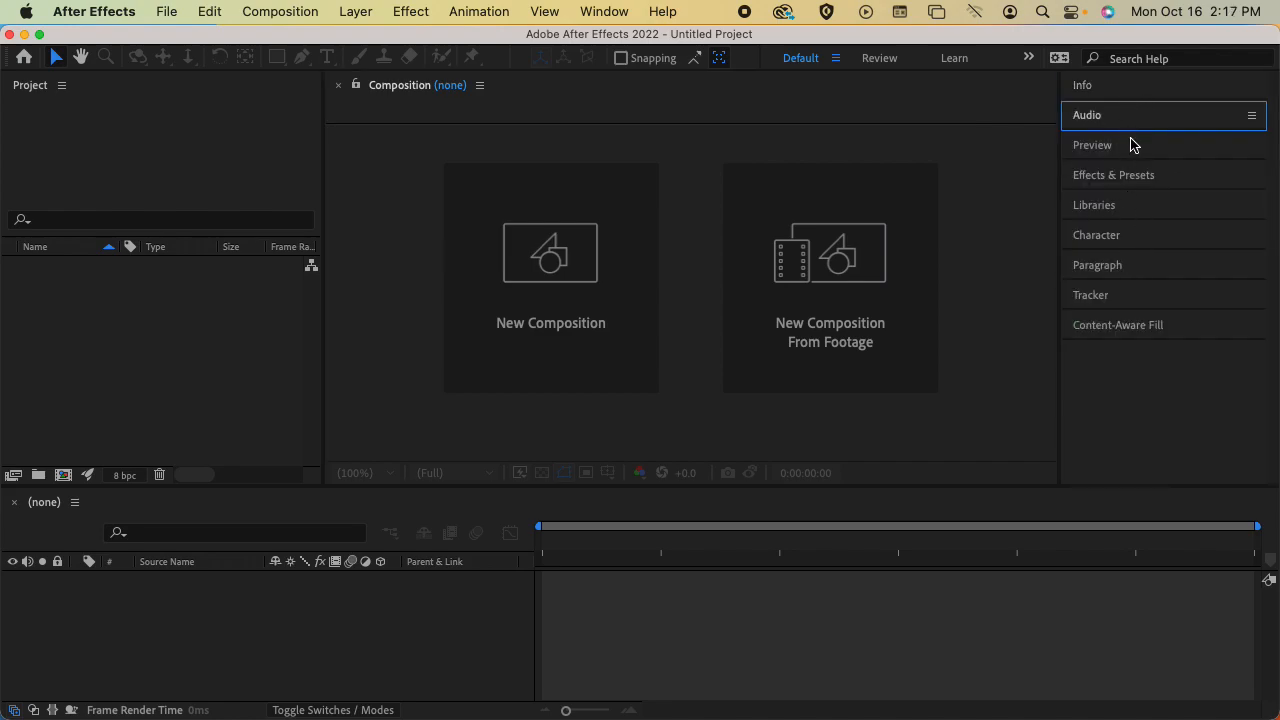
left_click(1108, 87)
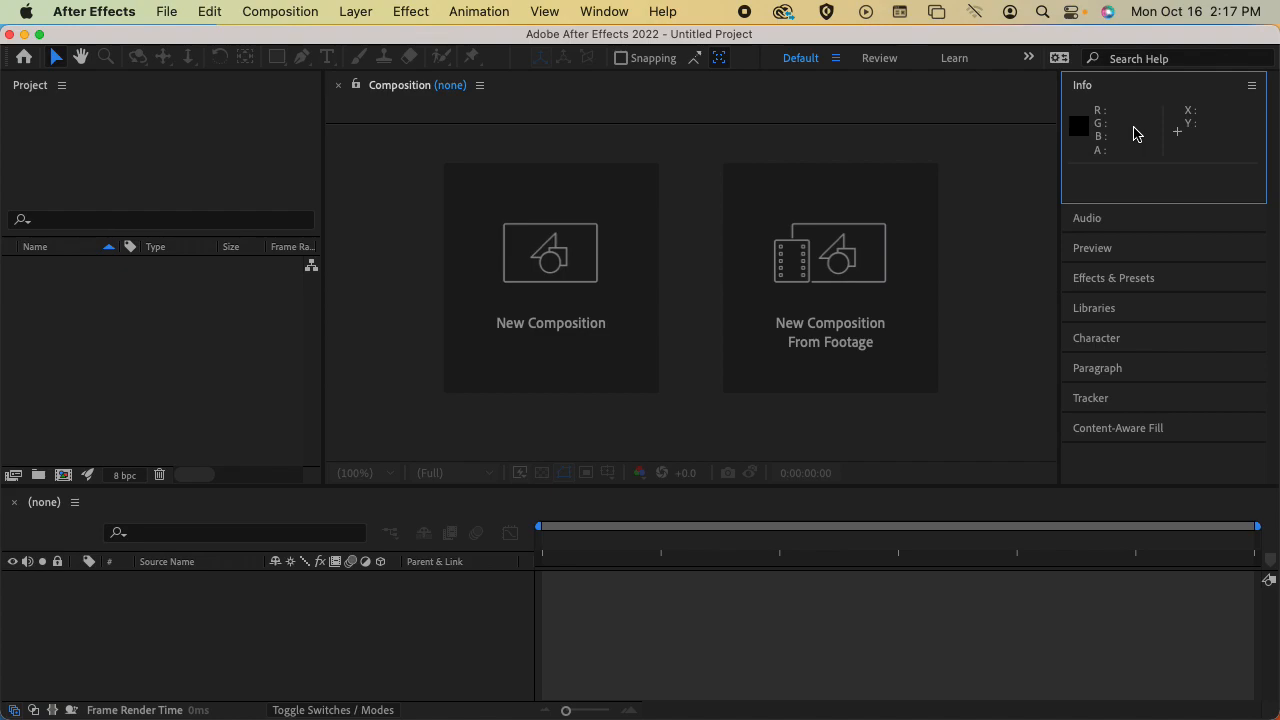
left_click(1121, 372)
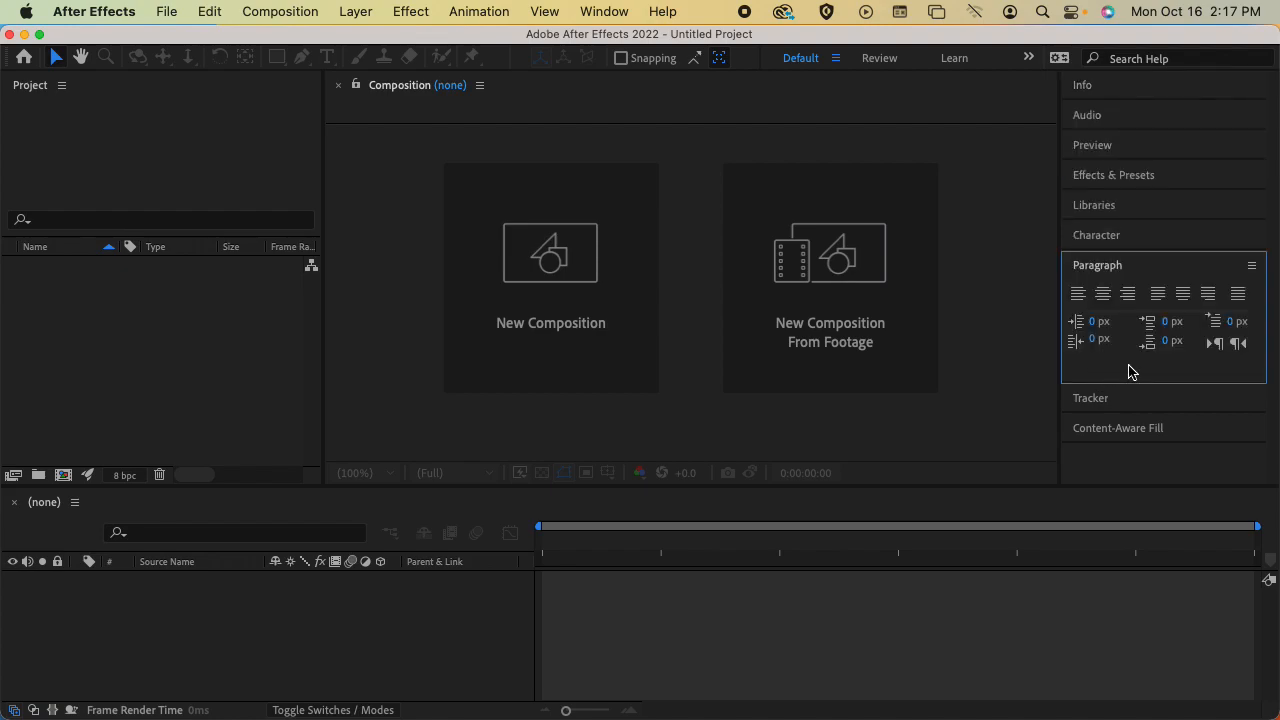
left_click(1108, 240)
left_click(1108, 242)
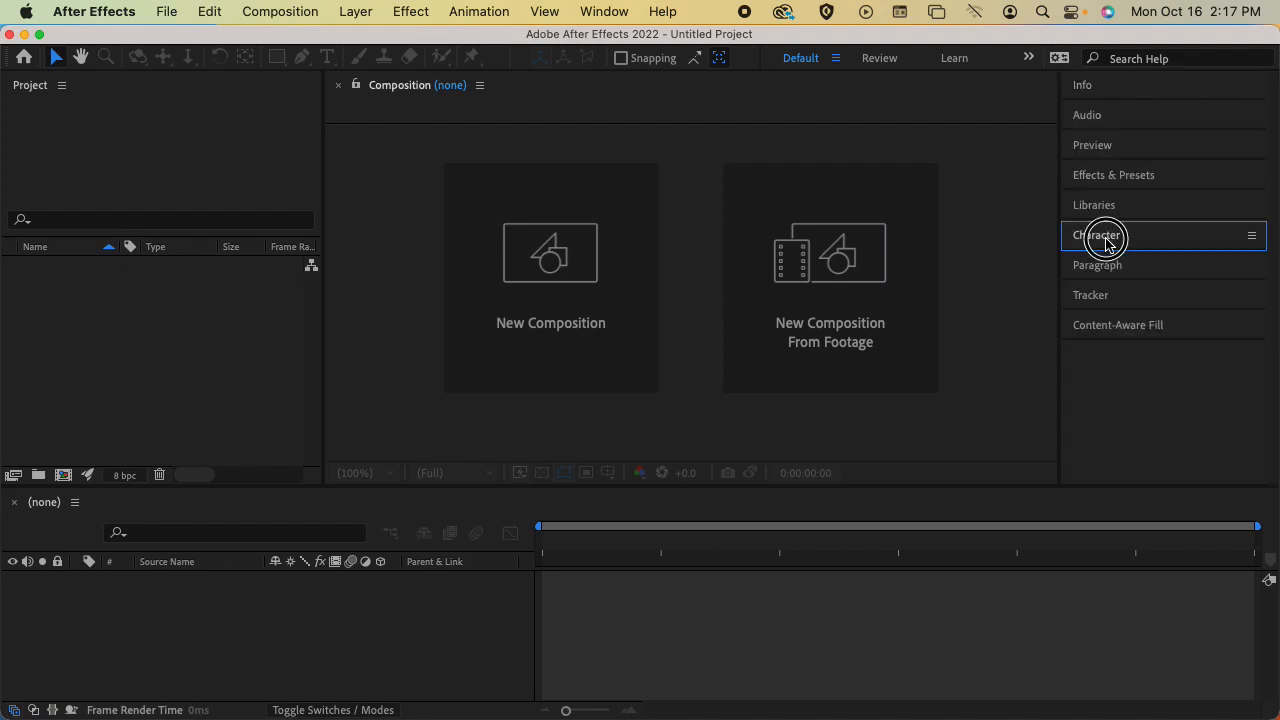
left_click(1105, 90)
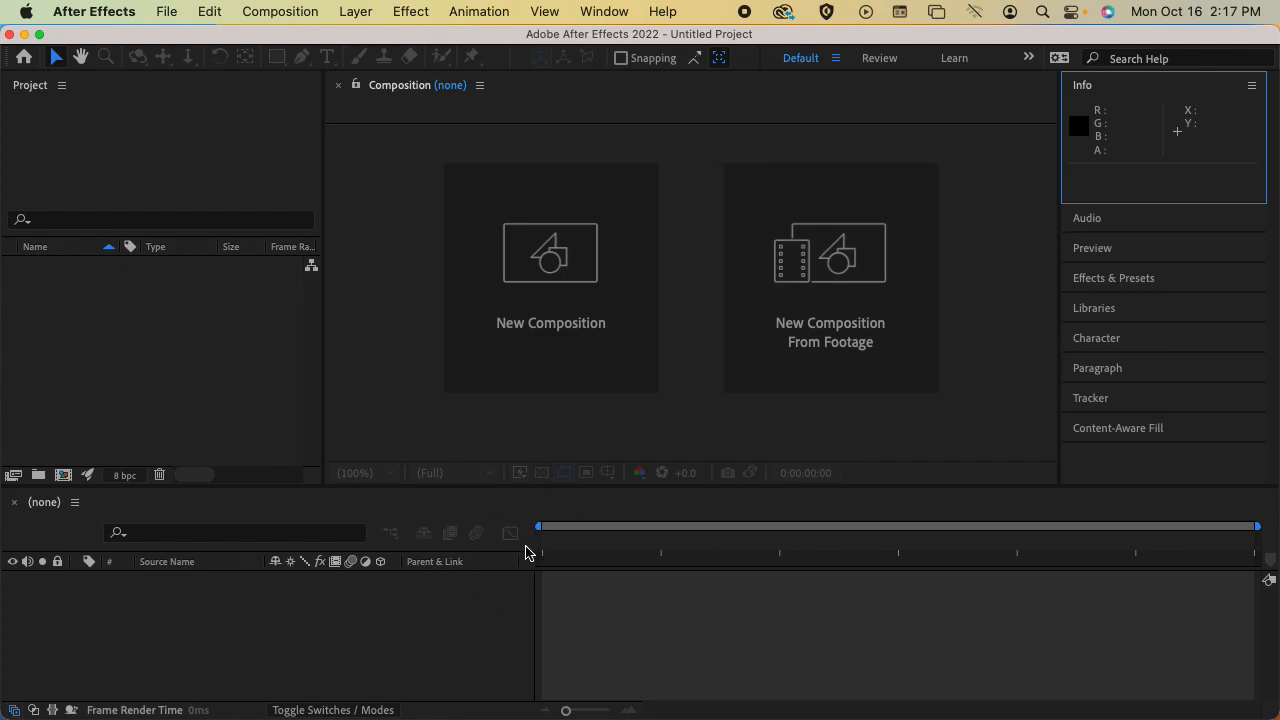
left_click(541, 515)
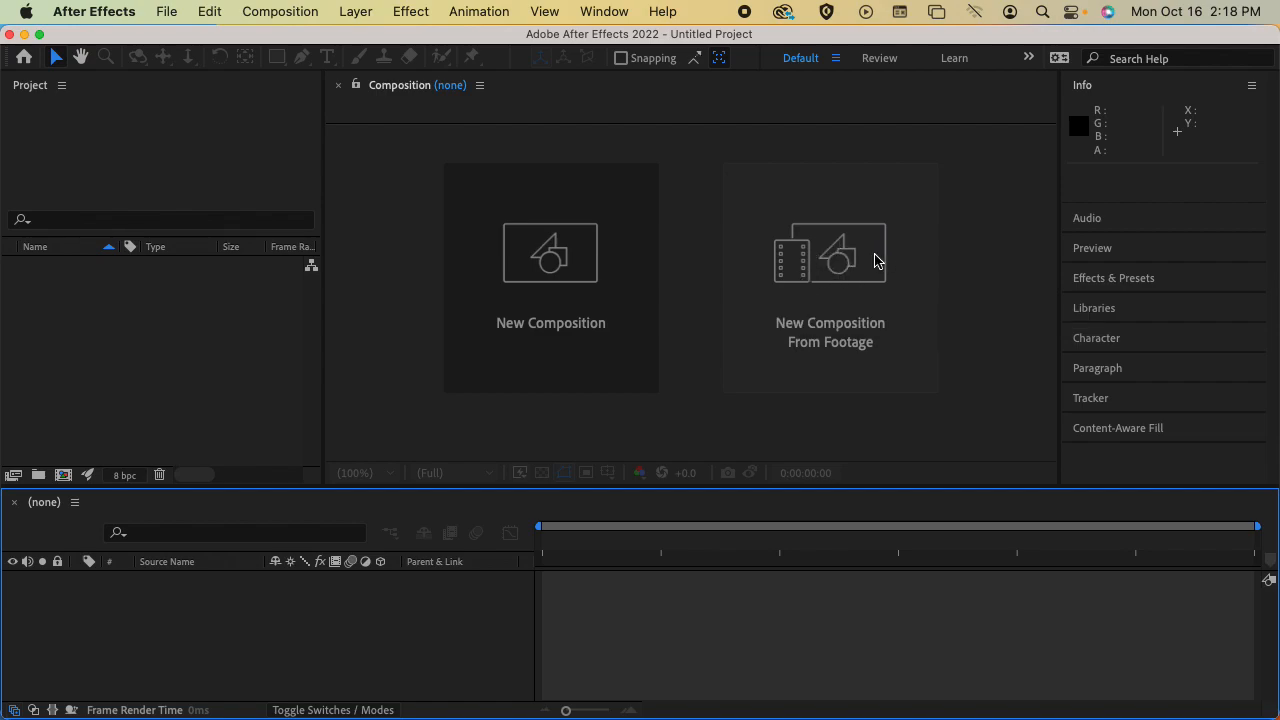
Start a new composition and look through its format presets, keeping HDTV 1080 29.97
left_click(583, 246)
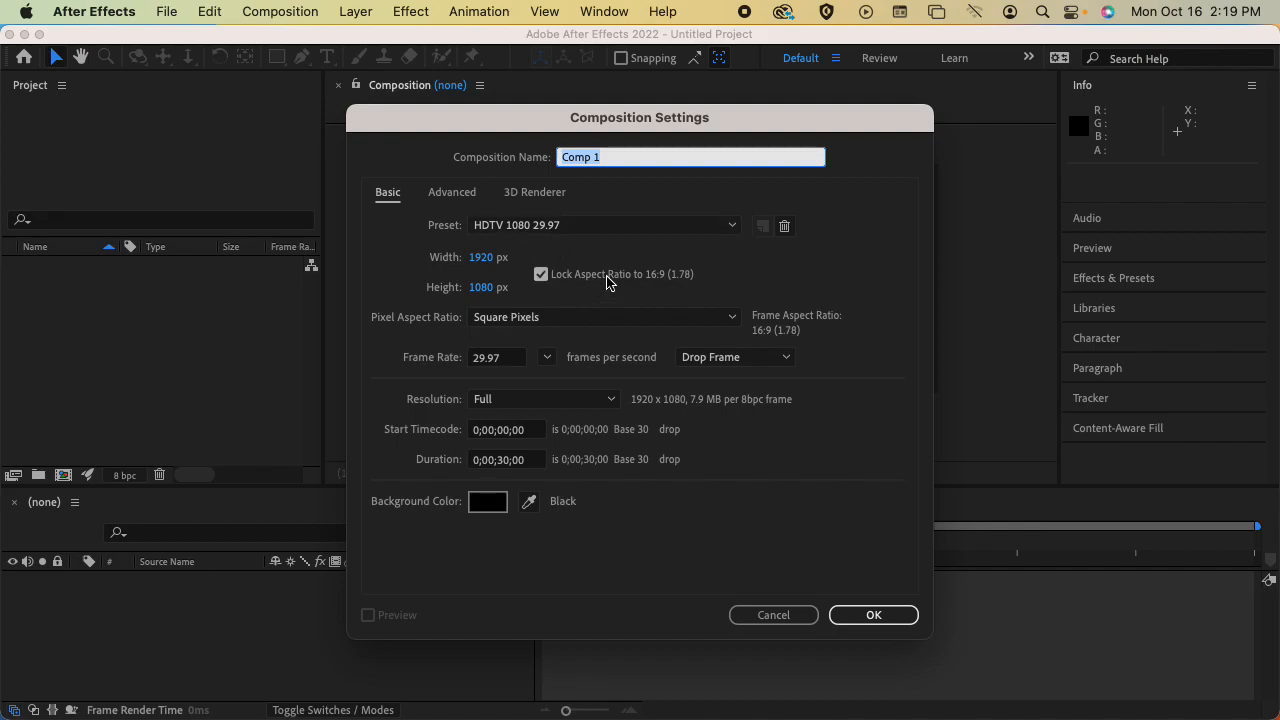
left_click(692, 219)
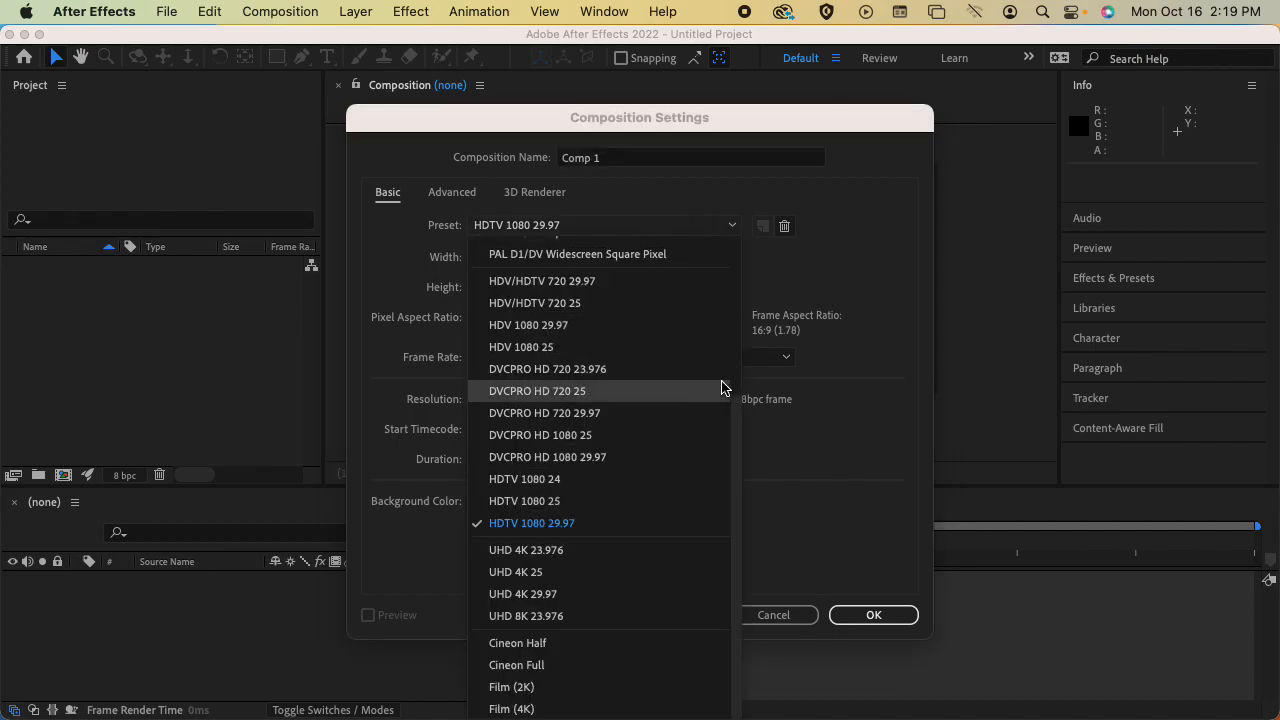
left_click(708, 226)
left_click(678, 230)
left_click_drag(737, 432, 726, 507)
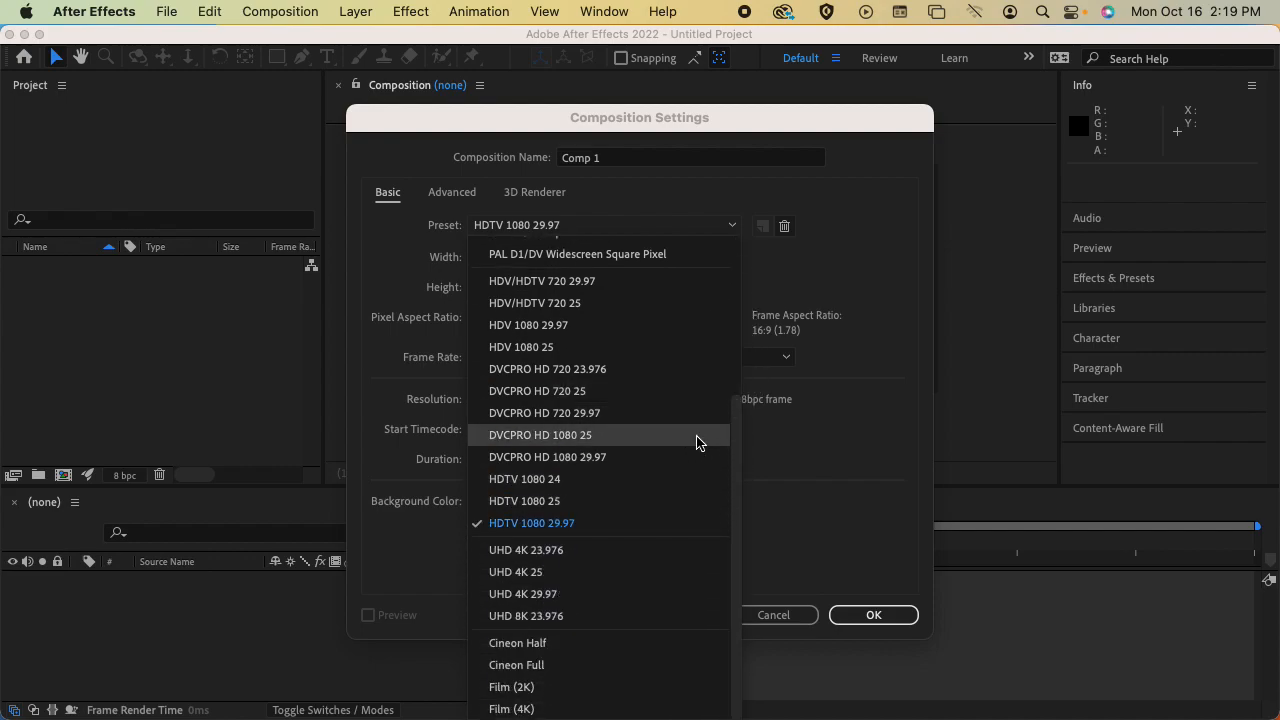
left_click_drag(736, 430, 741, 257)
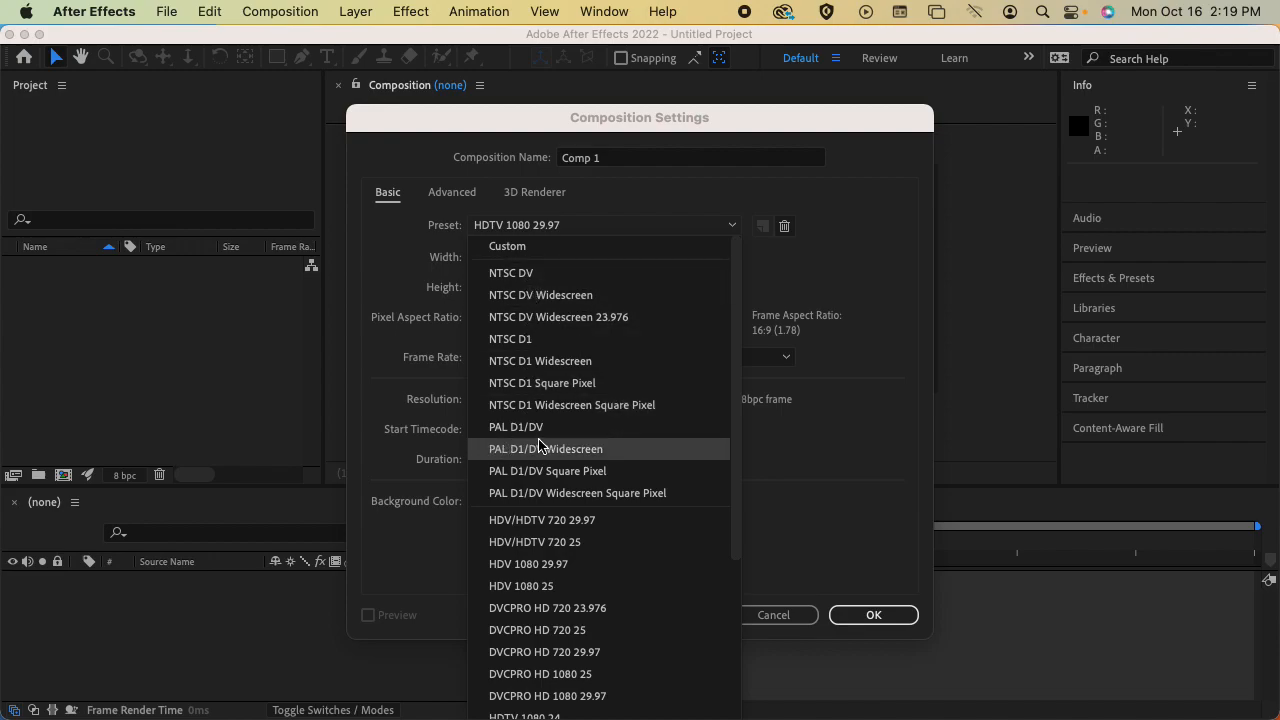
left_click_drag(737, 300, 736, 450)
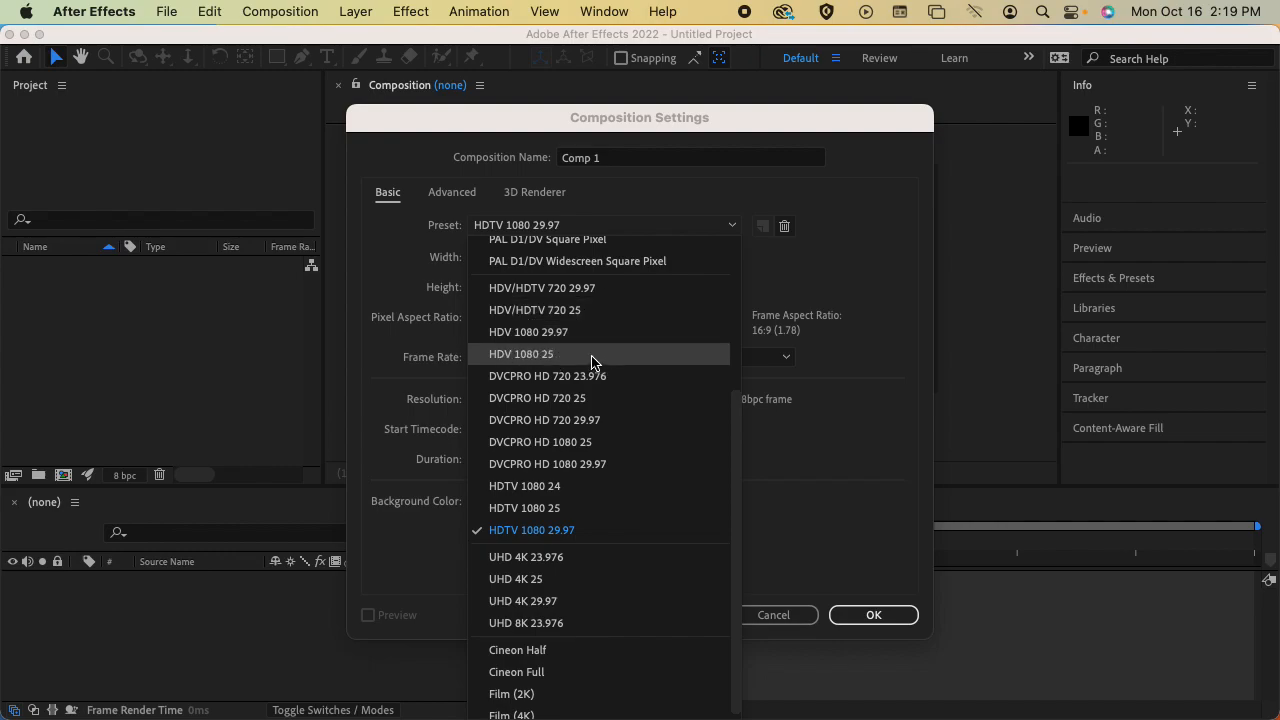
left_click_drag(737, 442, 758, 232)
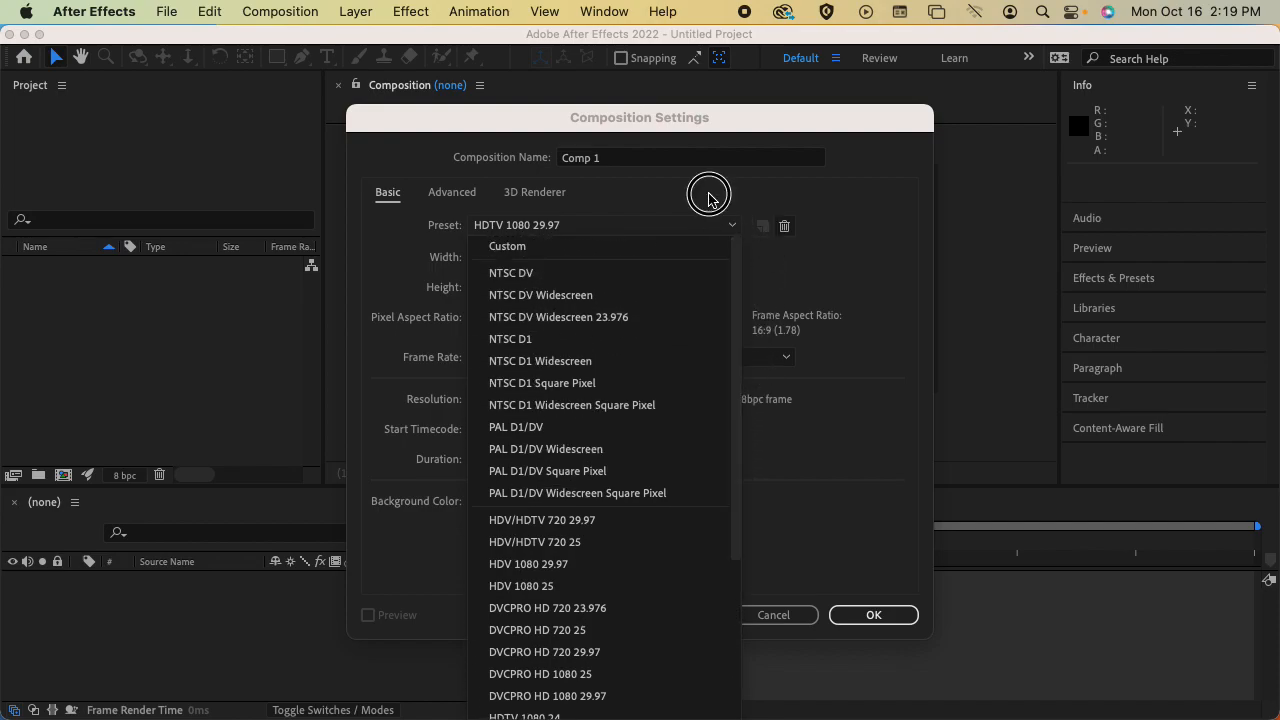
left_click(708, 199)
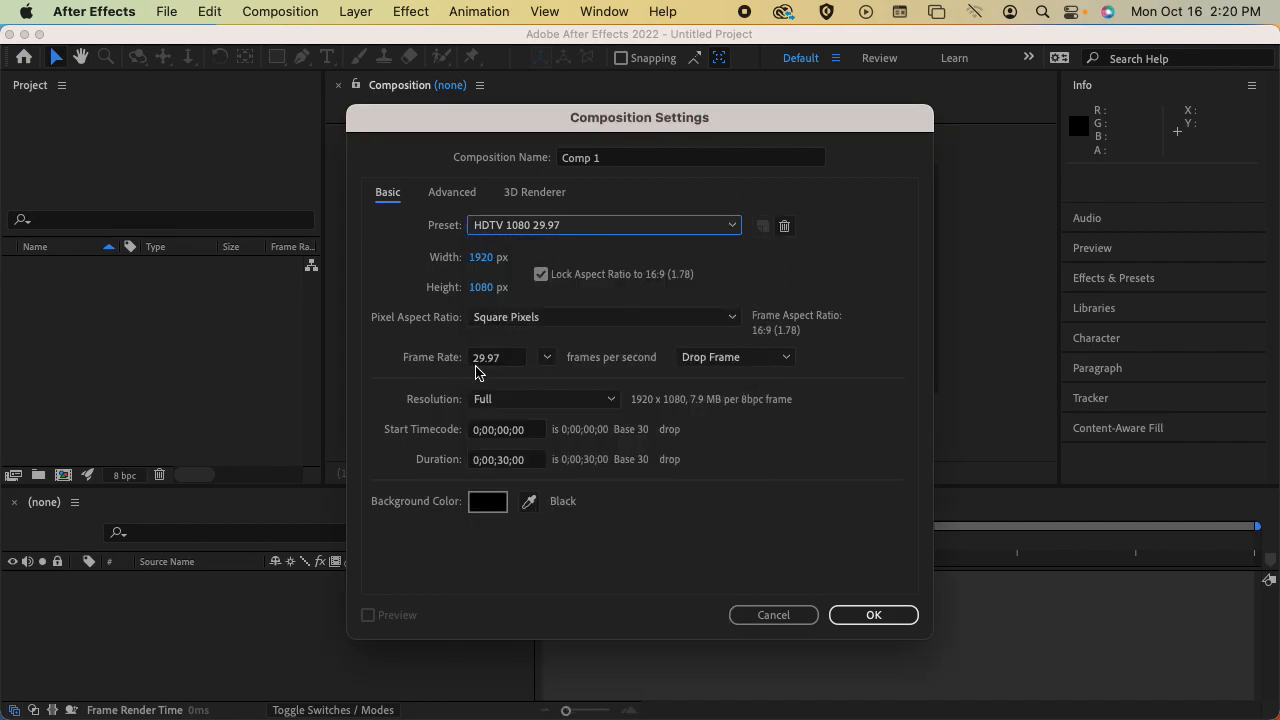
Set the new composition's frame rate to 24 frames per second
left_click(516, 357)
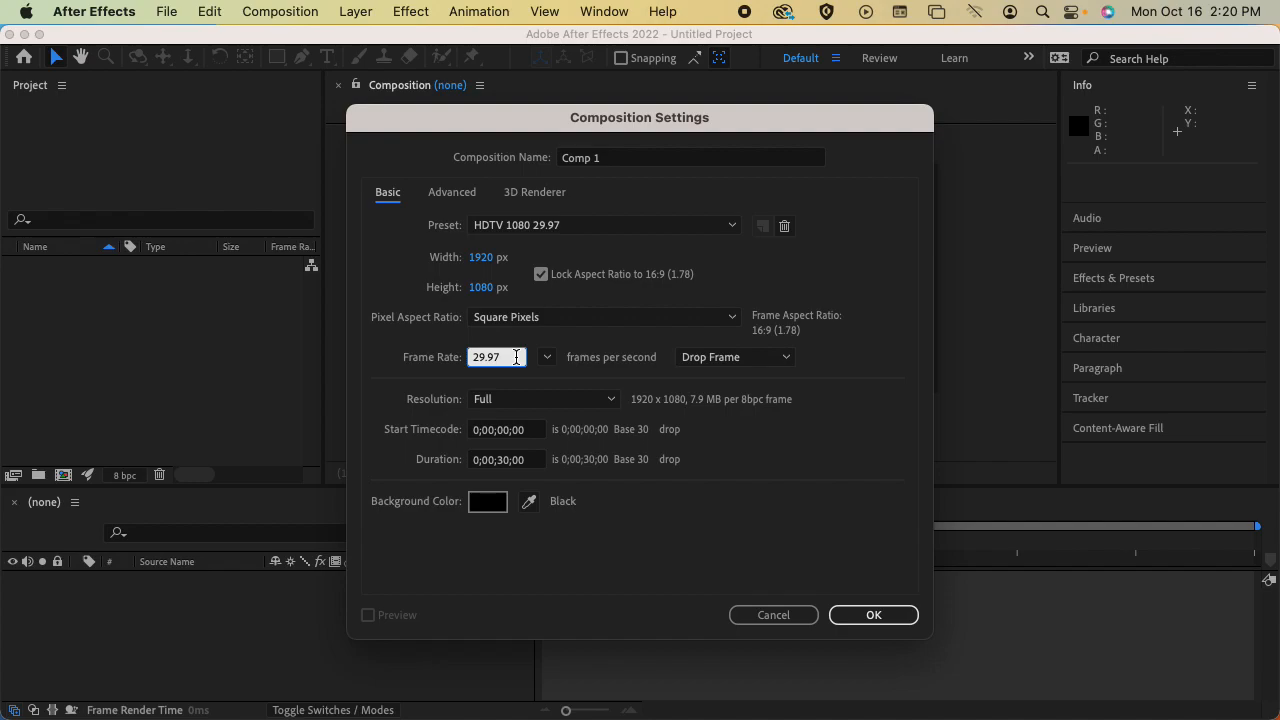
key("BackSpace")
key("BackSpace")
key("BackSpace")
key("BackSpace")
key("BackSpace")
type("24")
left_click(446, 336)
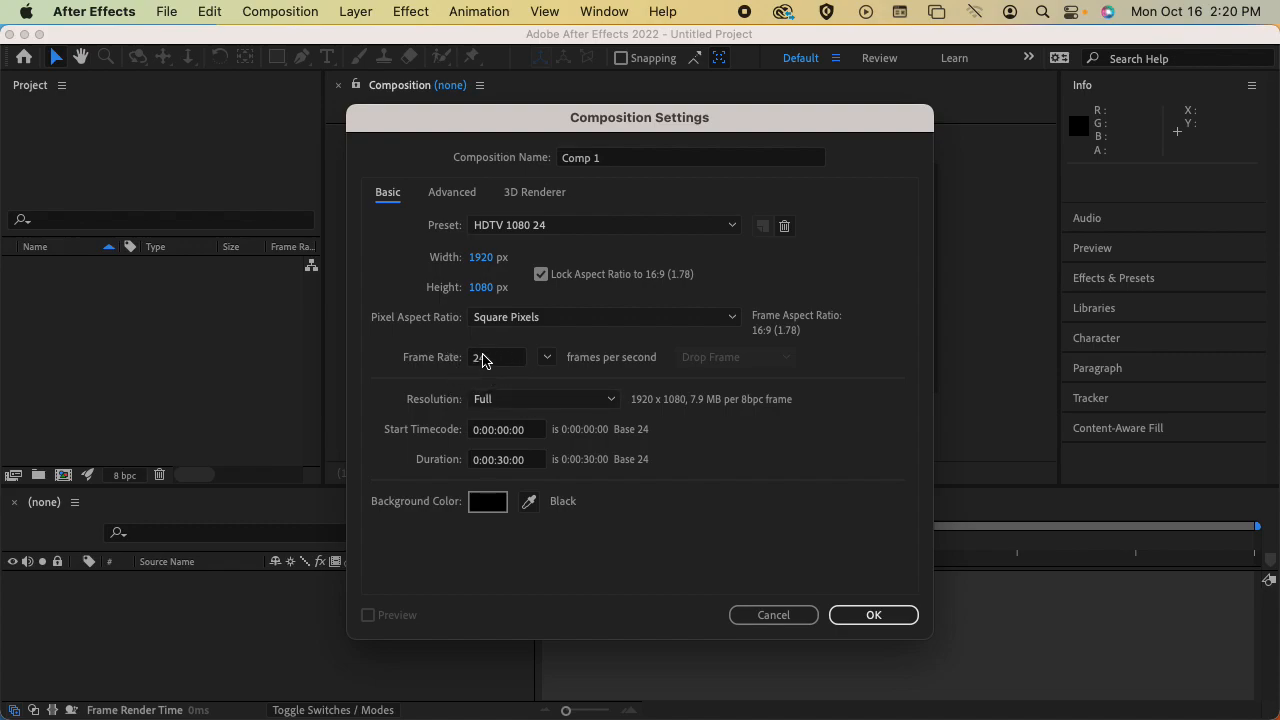
Set the composition's duration to 0:00:10:00 and create the composition
left_click(437, 257)
left_click(480, 463)
left_click(503, 461)
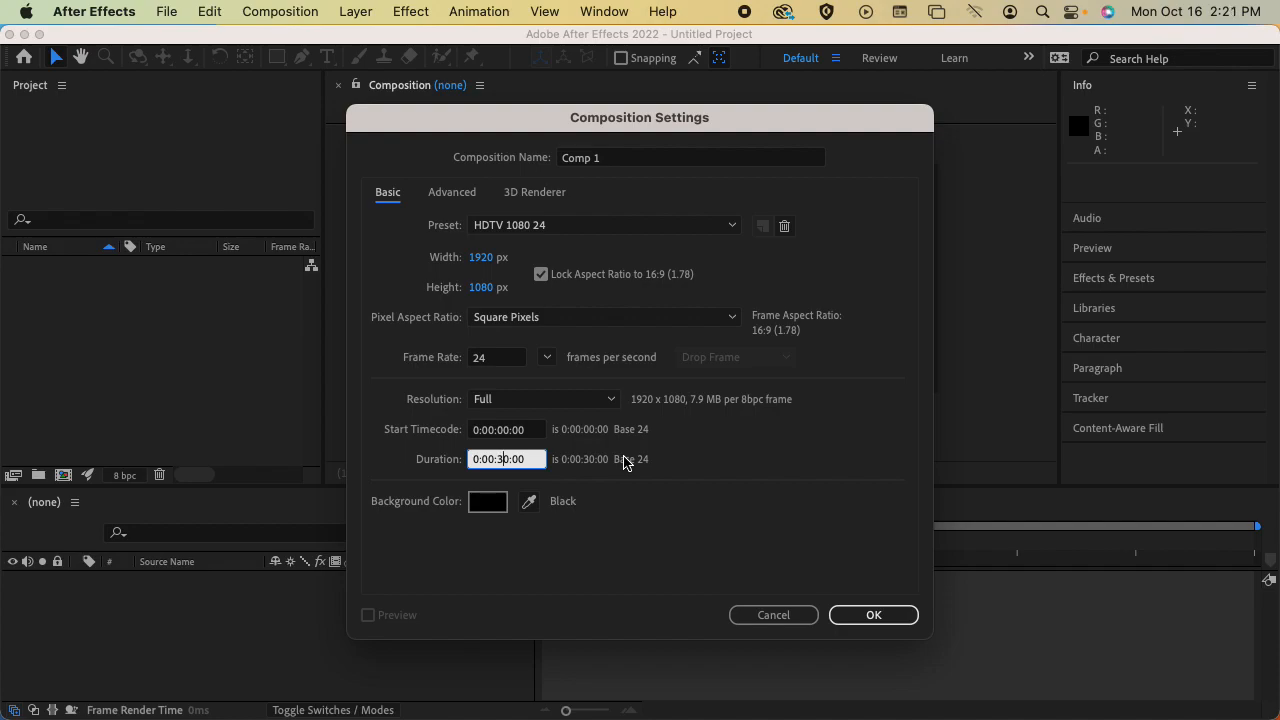
key("BackSpace")
type("1")
key("Return")
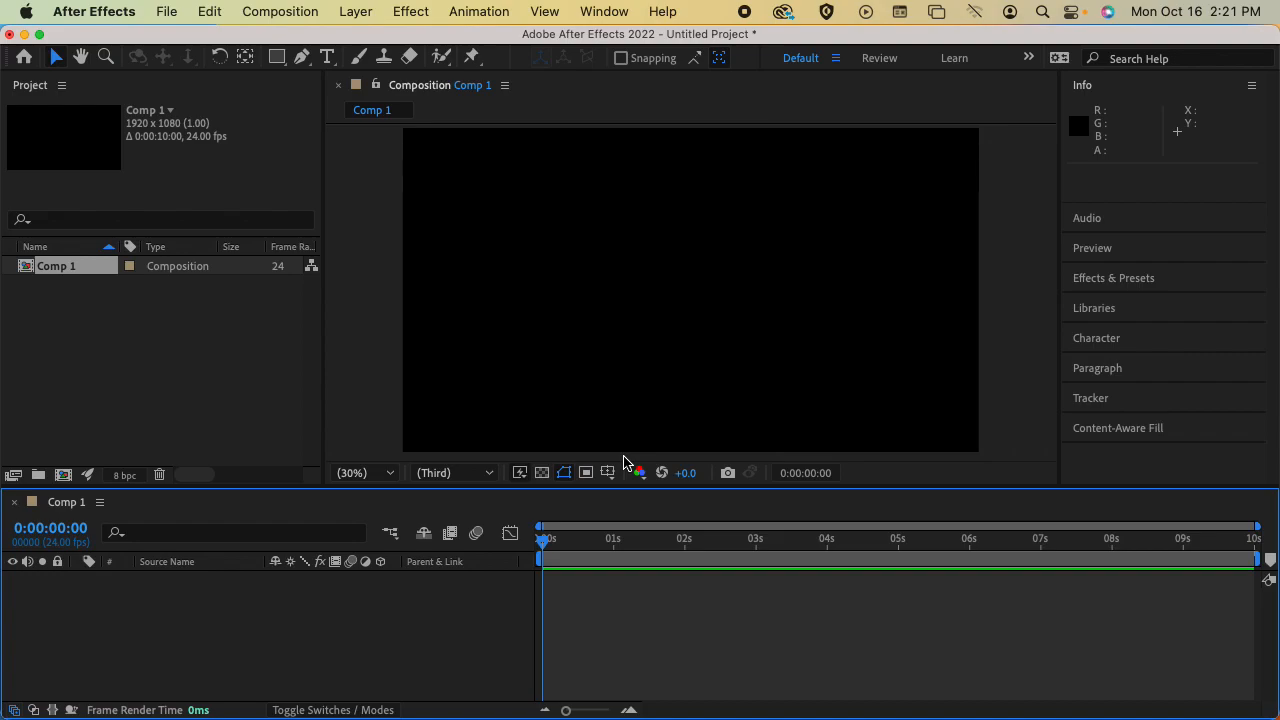
Review the settings of Comp 1 and close them without changing any value
left_click(322, 10)
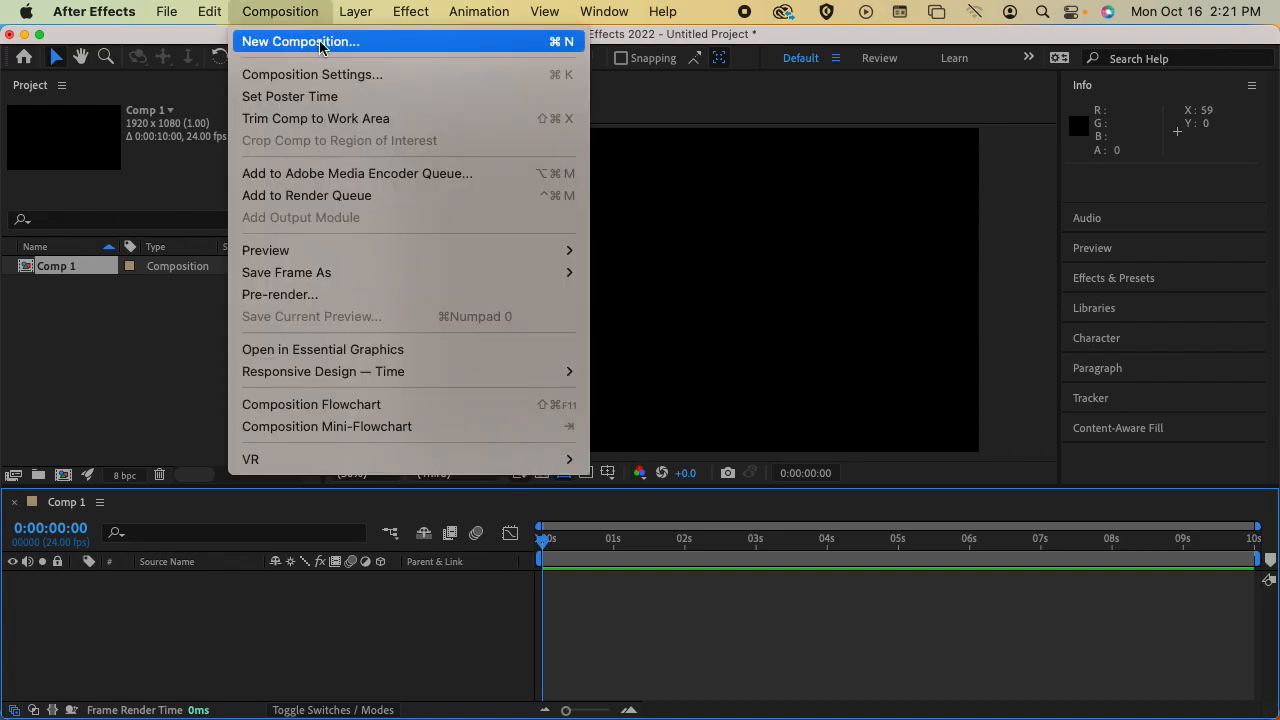
left_click(350, 78)
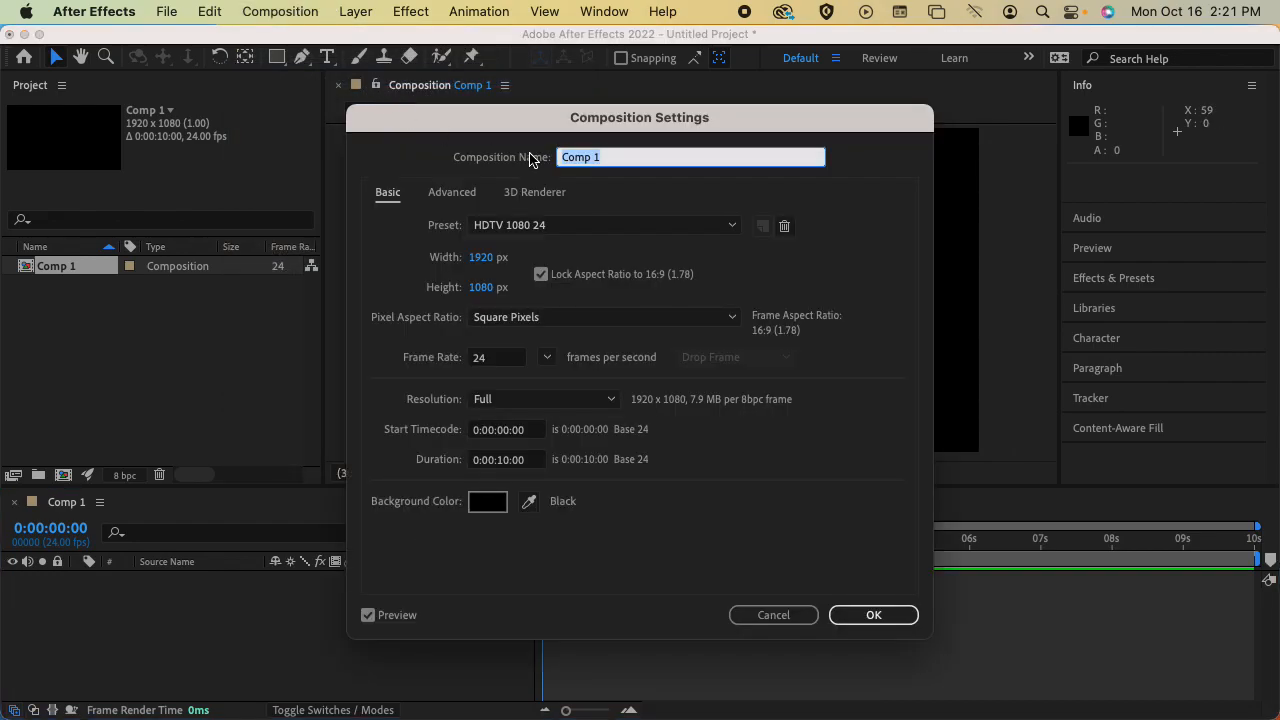
left_click(442, 468)
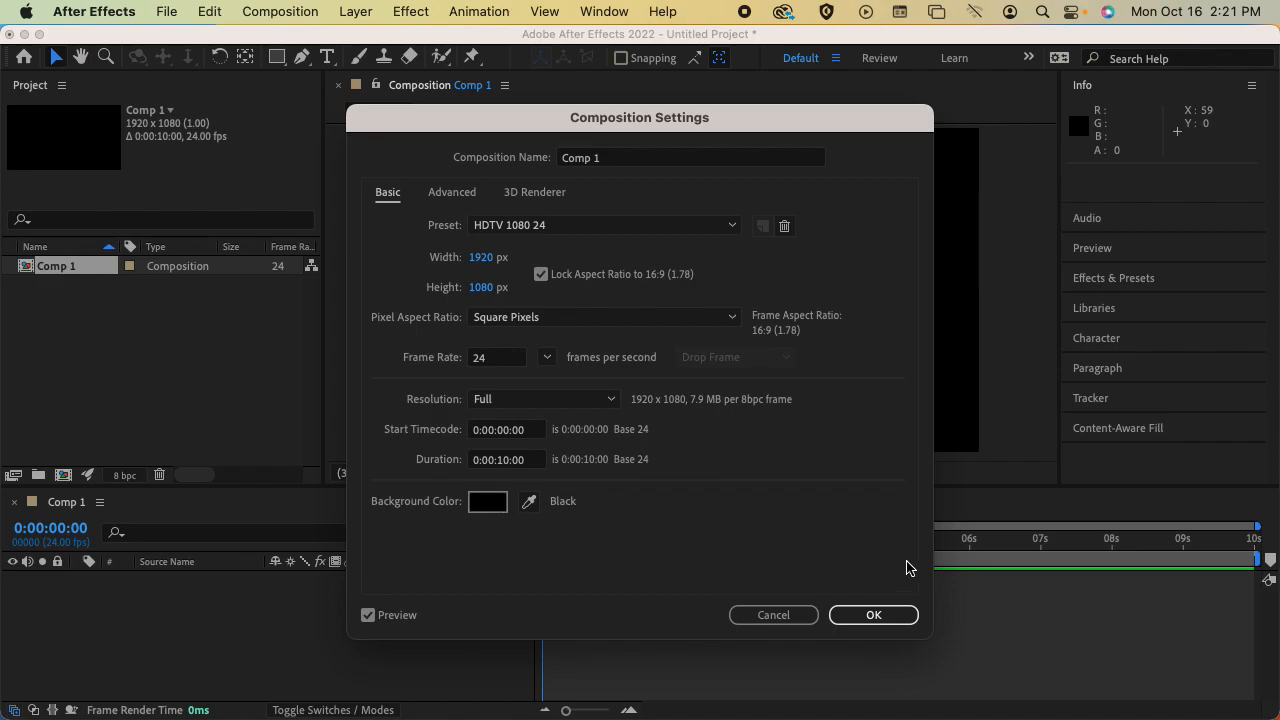
left_click(836, 614)
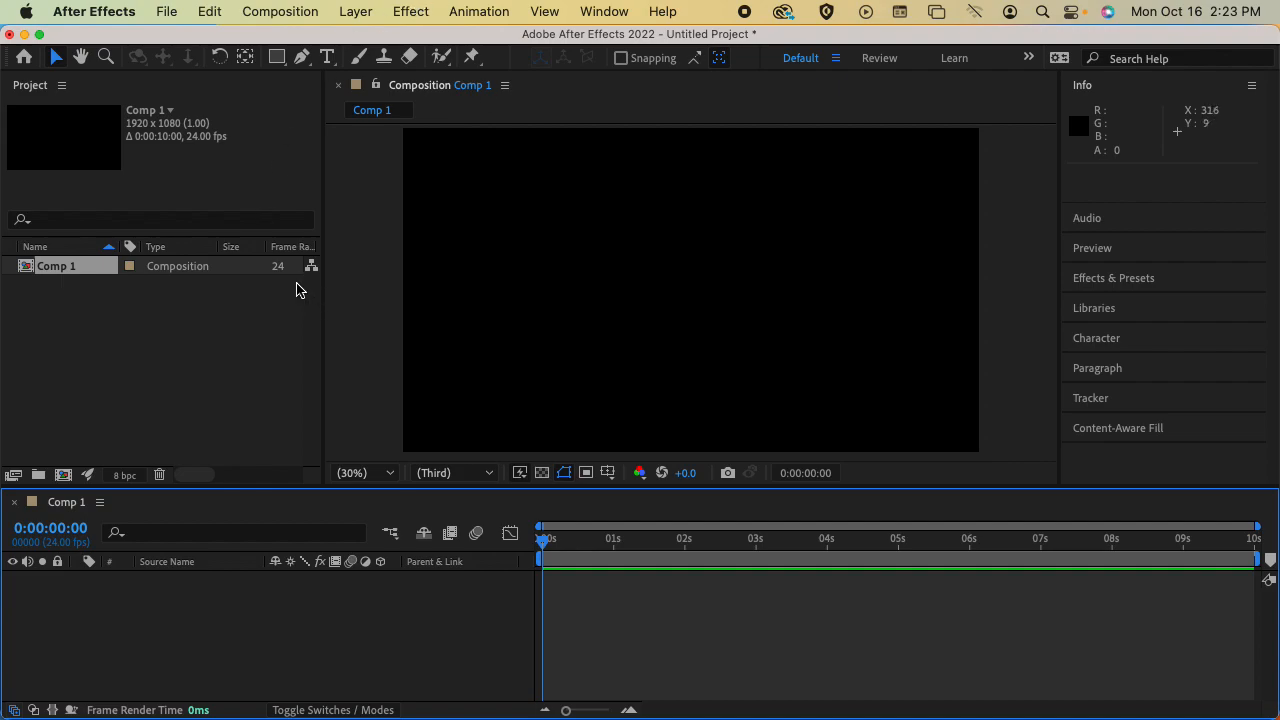
Select Comp 1 among the project items and open it in the timeline
left_click(106, 309)
left_click(69, 272)
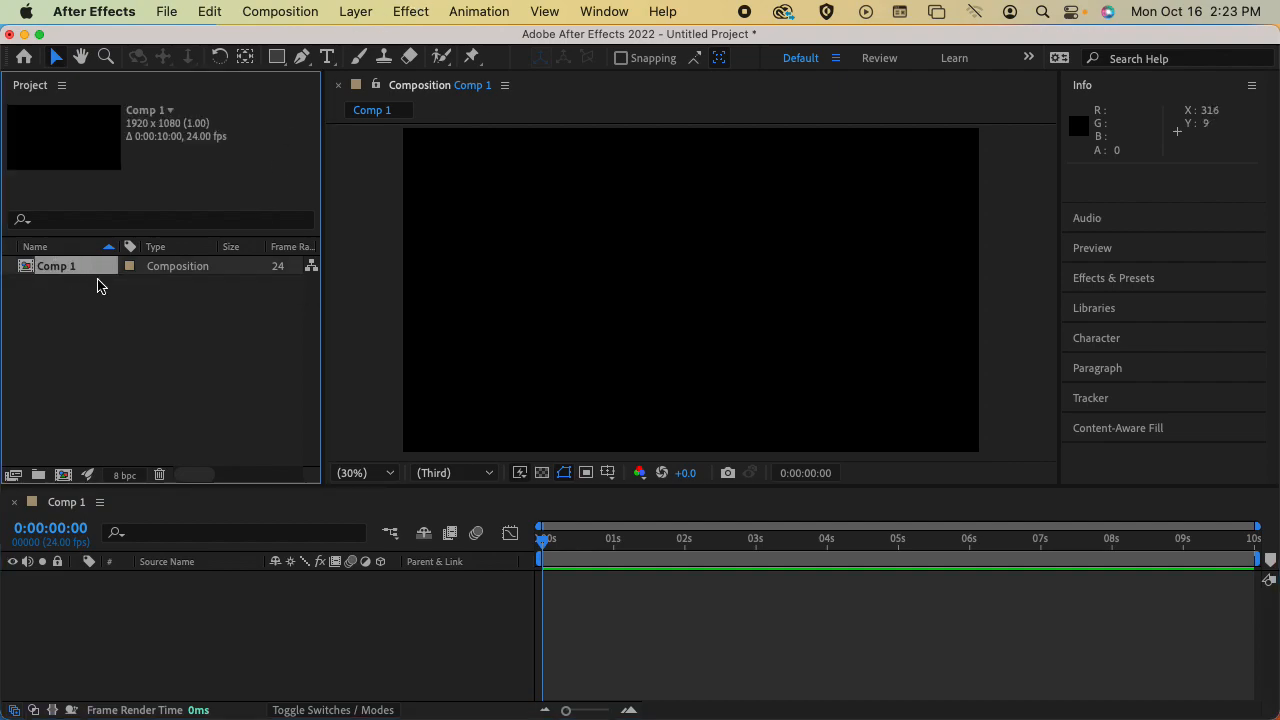
double_click(30, 265)
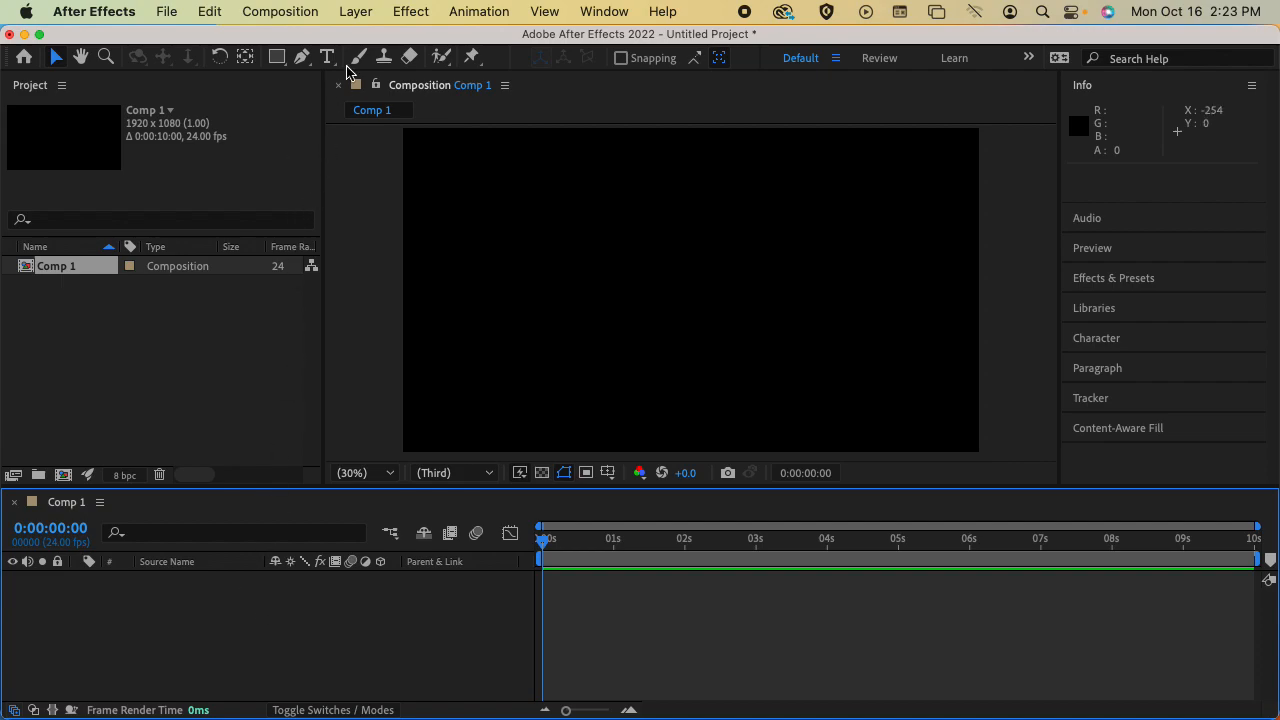
Create a new 1920 x 1080 solid layer in Comp 1 with a light blue colour, hue 232°
left_click(355, 11)
mouse_move(358, 41)
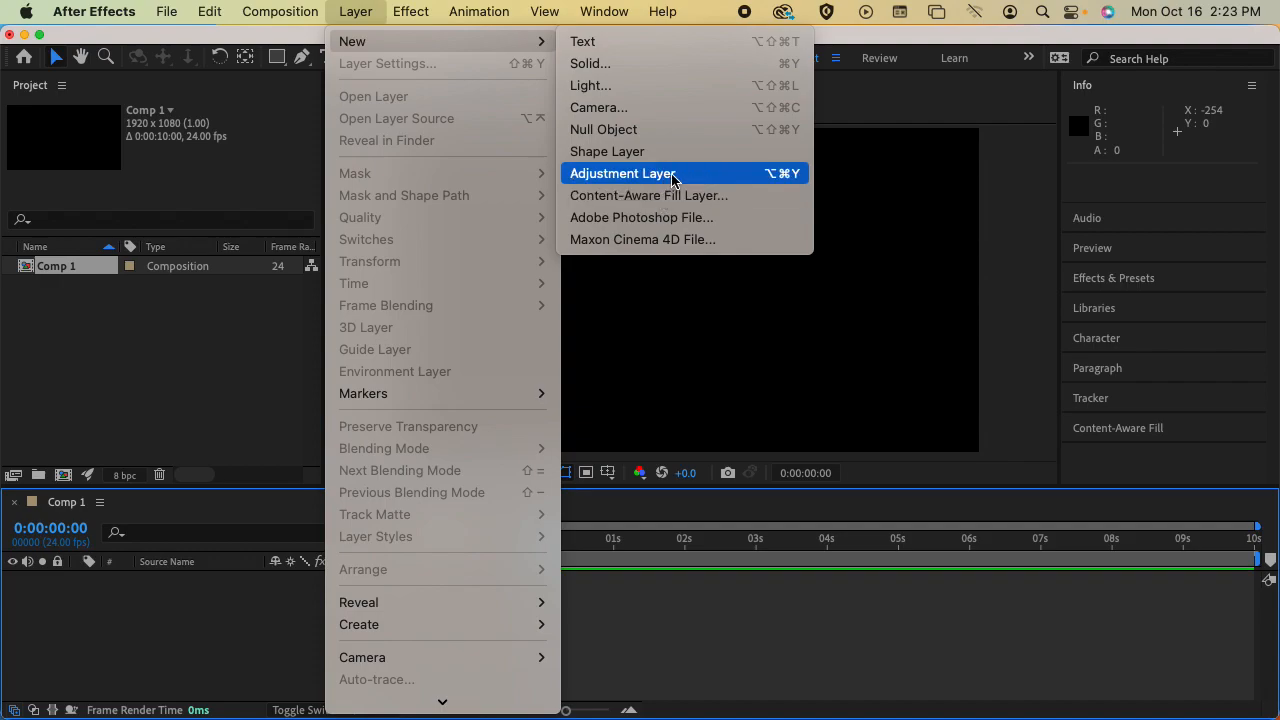
left_click(638, 66)
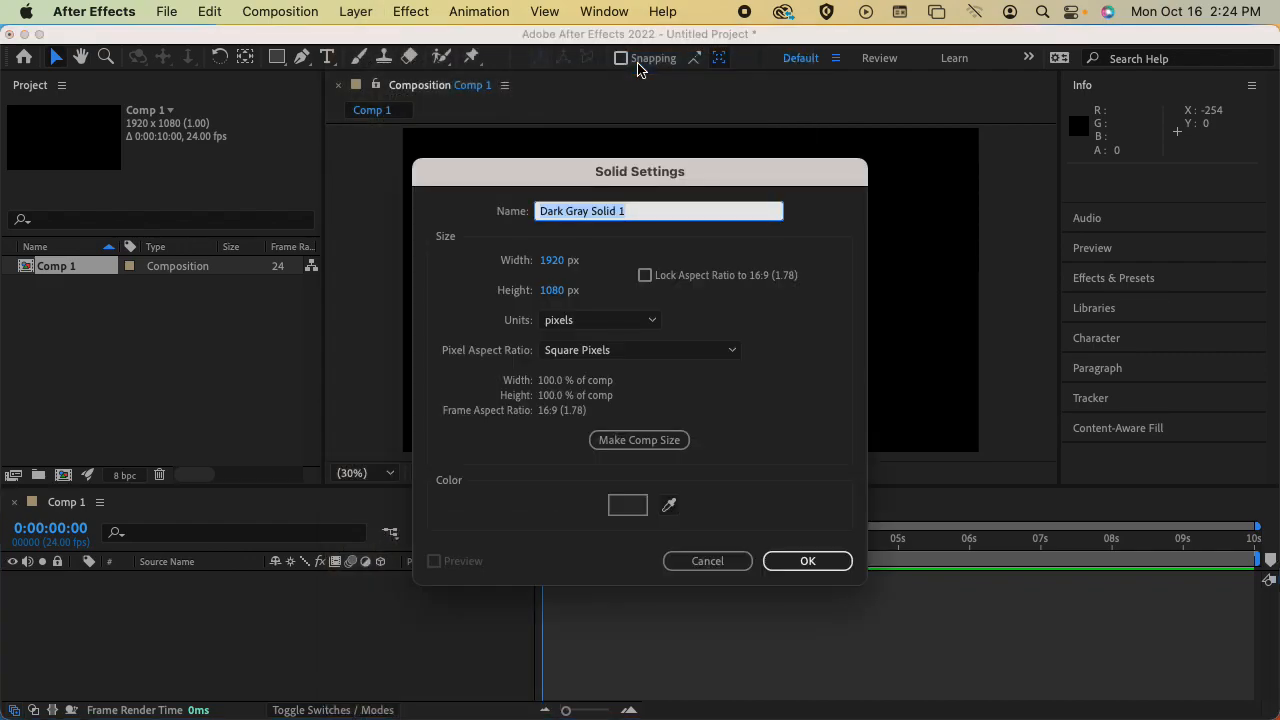
left_click_drag(666, 168, 898, 76)
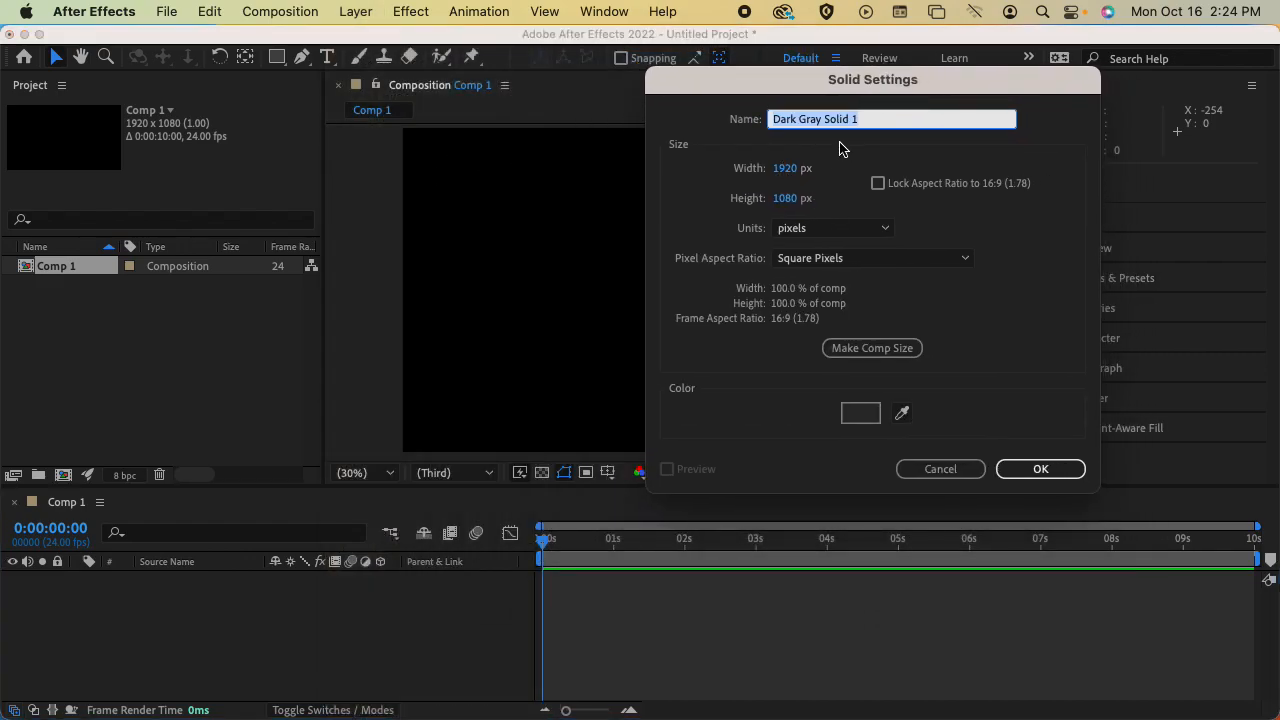
left_click(858, 412)
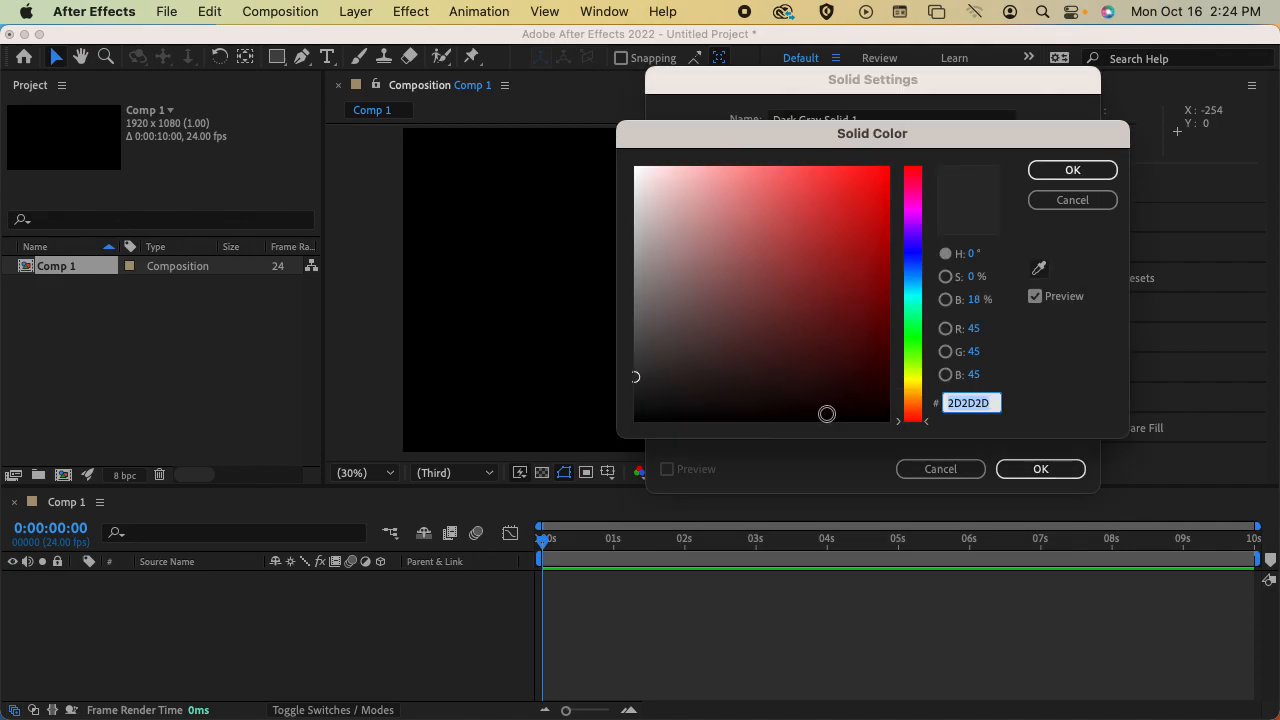
left_click(921, 306)
left_click_drag(921, 306, 930, 262)
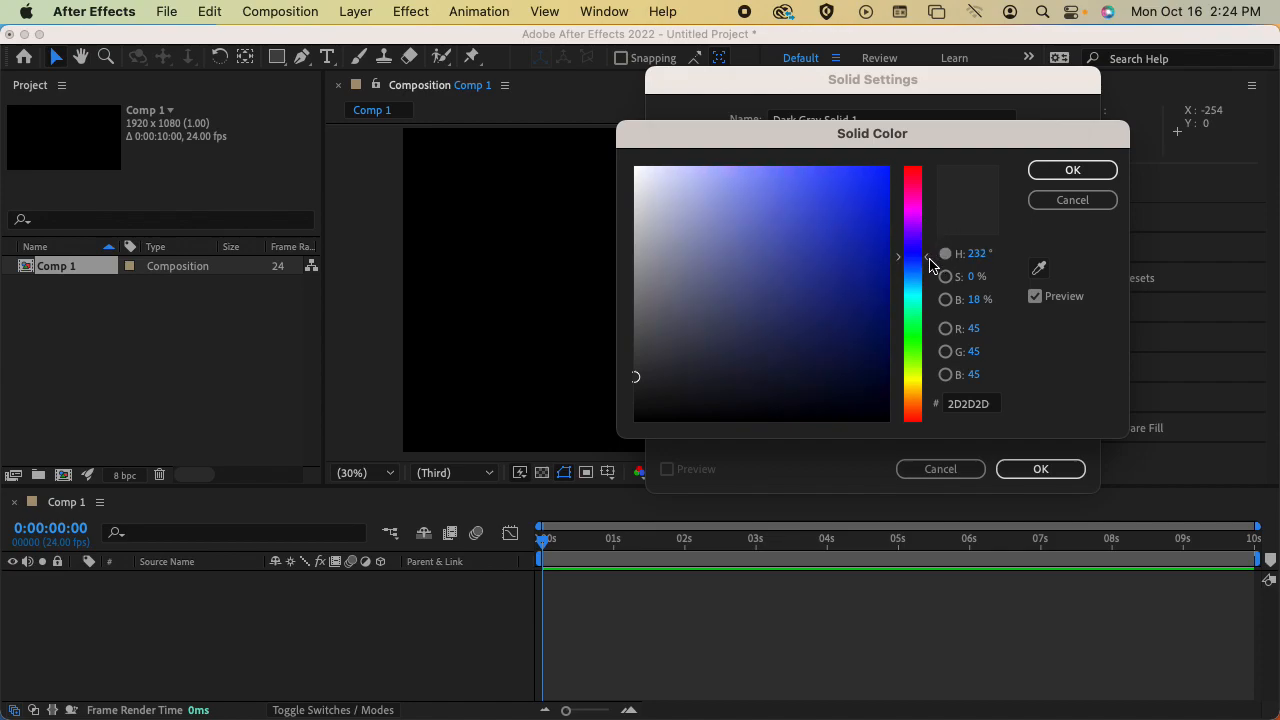
left_click_drag(845, 212, 743, 182)
left_click(1066, 174)
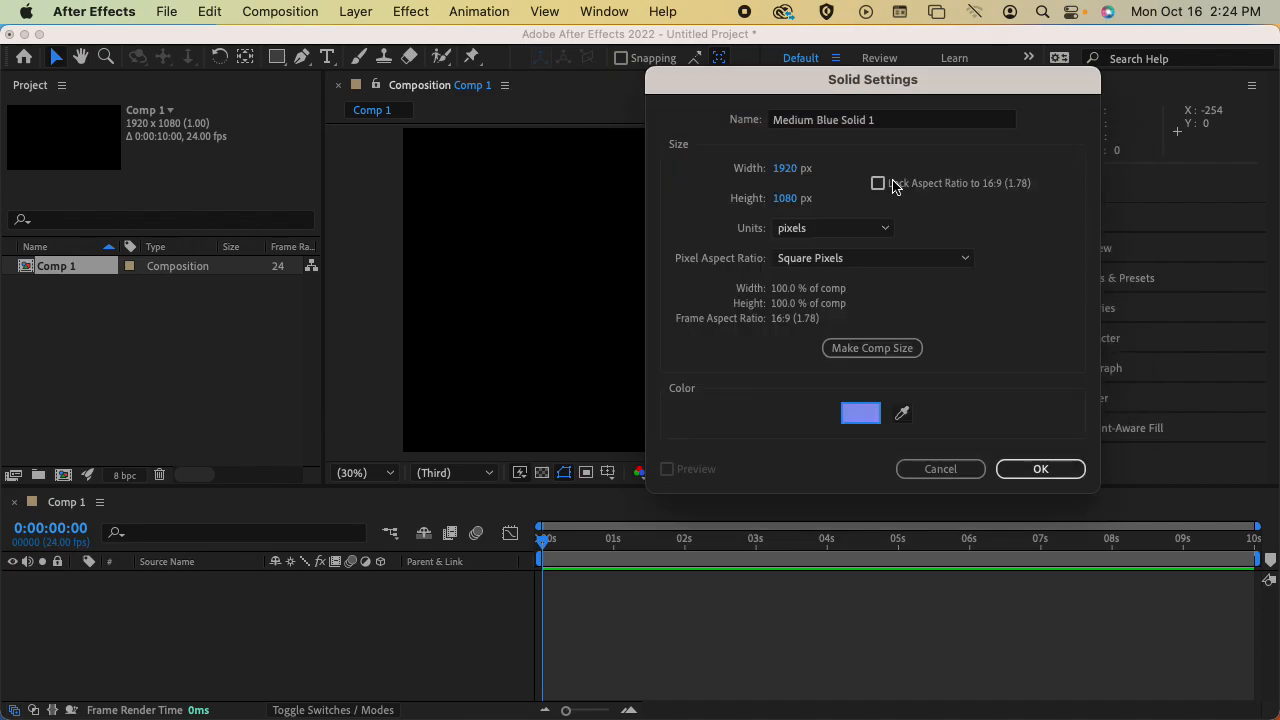
left_click(1022, 468)
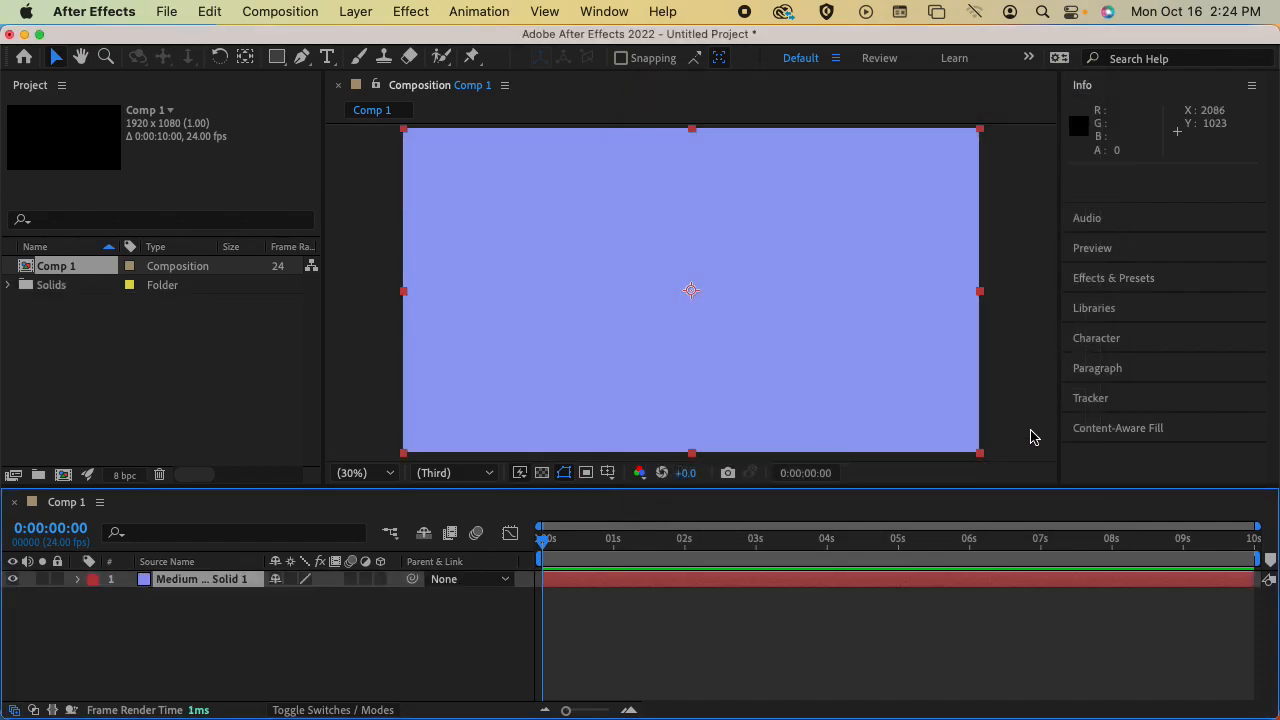
Select the blue solid layer, open it in its own Layer viewer and close that viewer to return to Comp 1
left_click(160, 617)
left_click(170, 585)
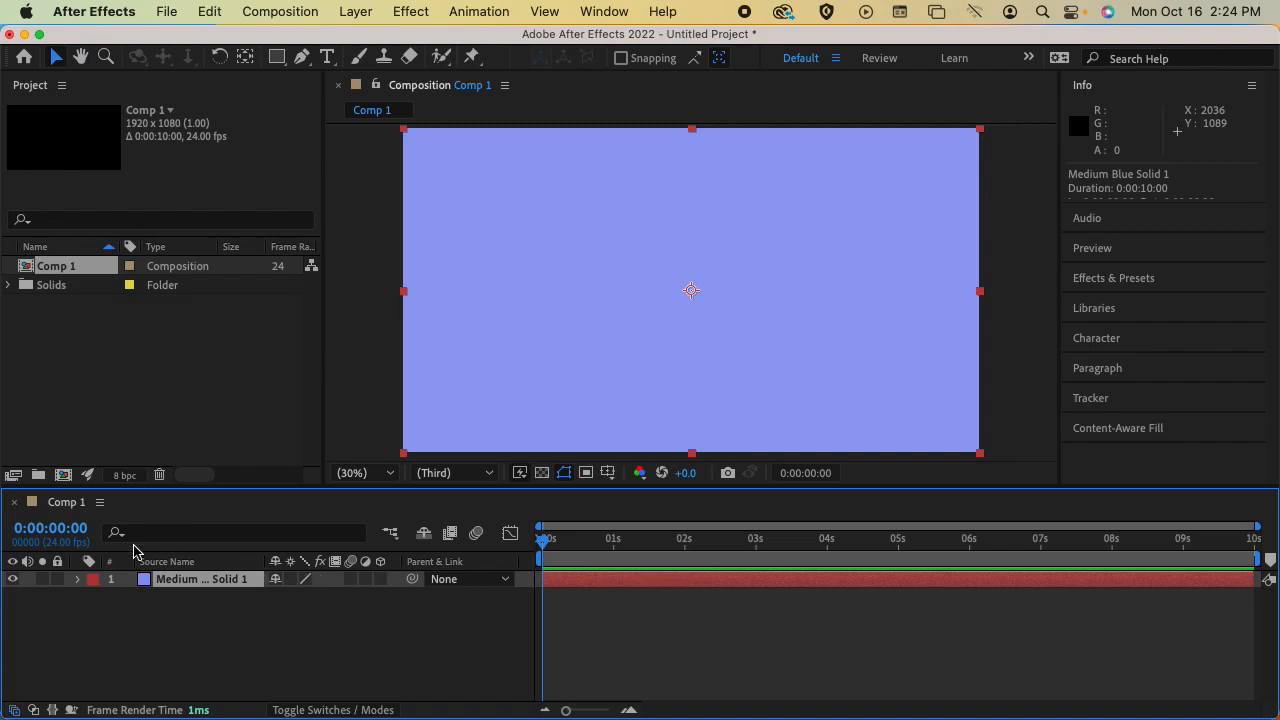
left_click(600, 603)
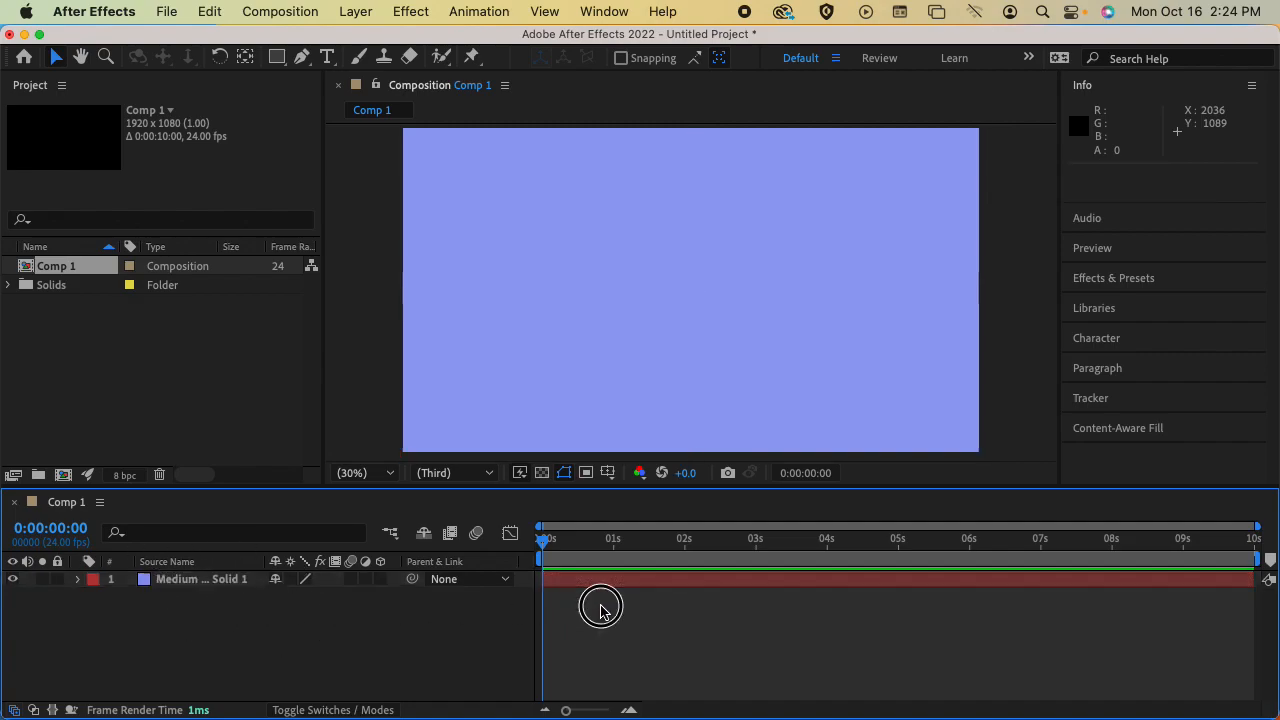
left_click(605, 587)
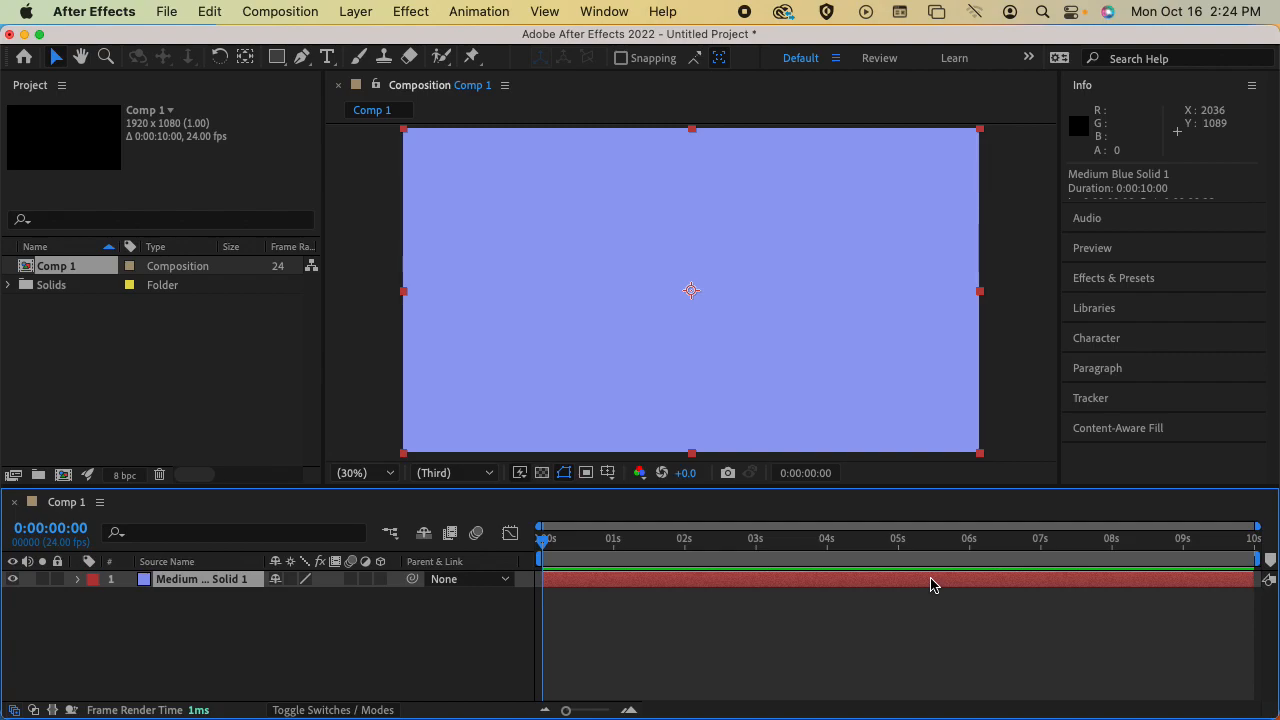
double_click(167, 580)
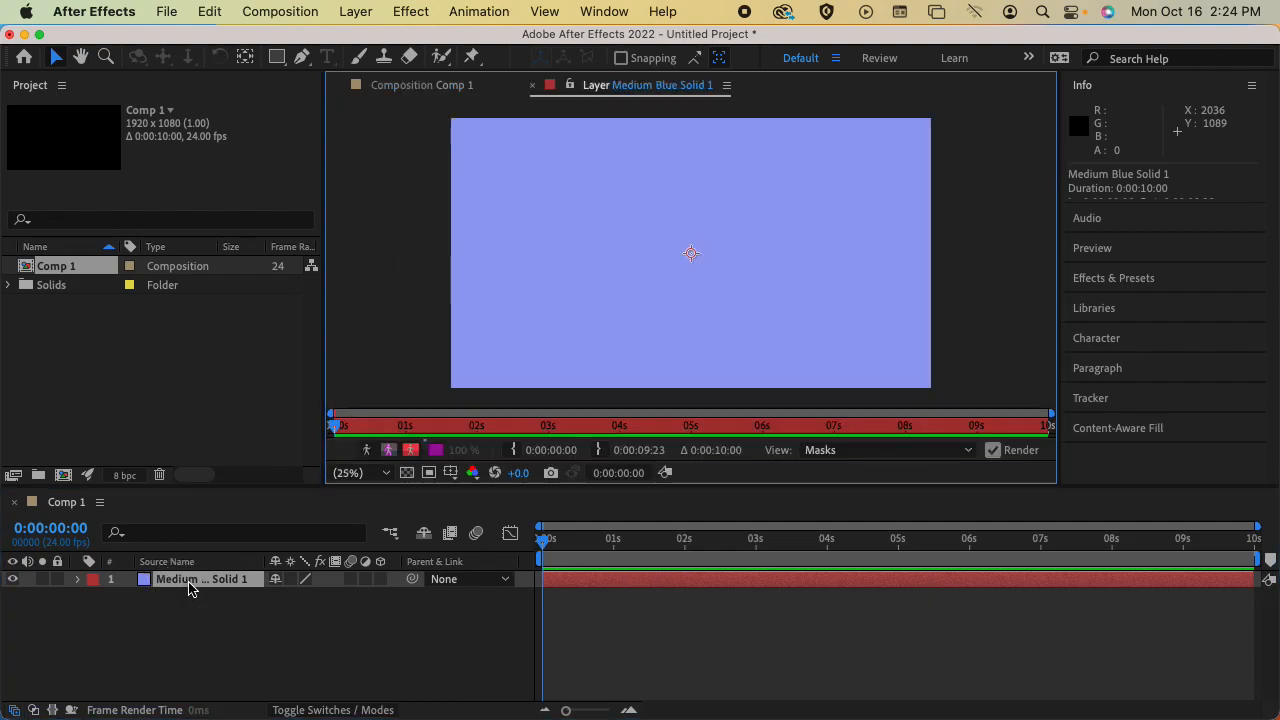
left_click(532, 86)
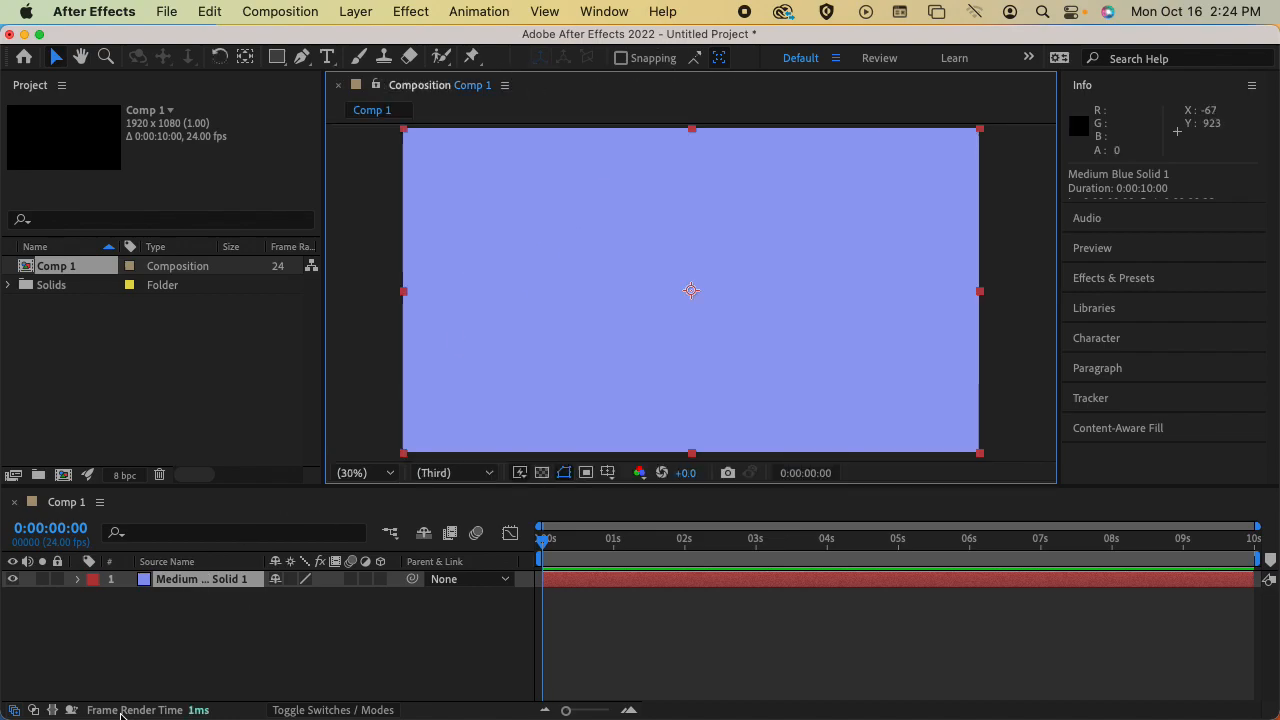
Rename the blue solid layer as background
right_click(188, 590)
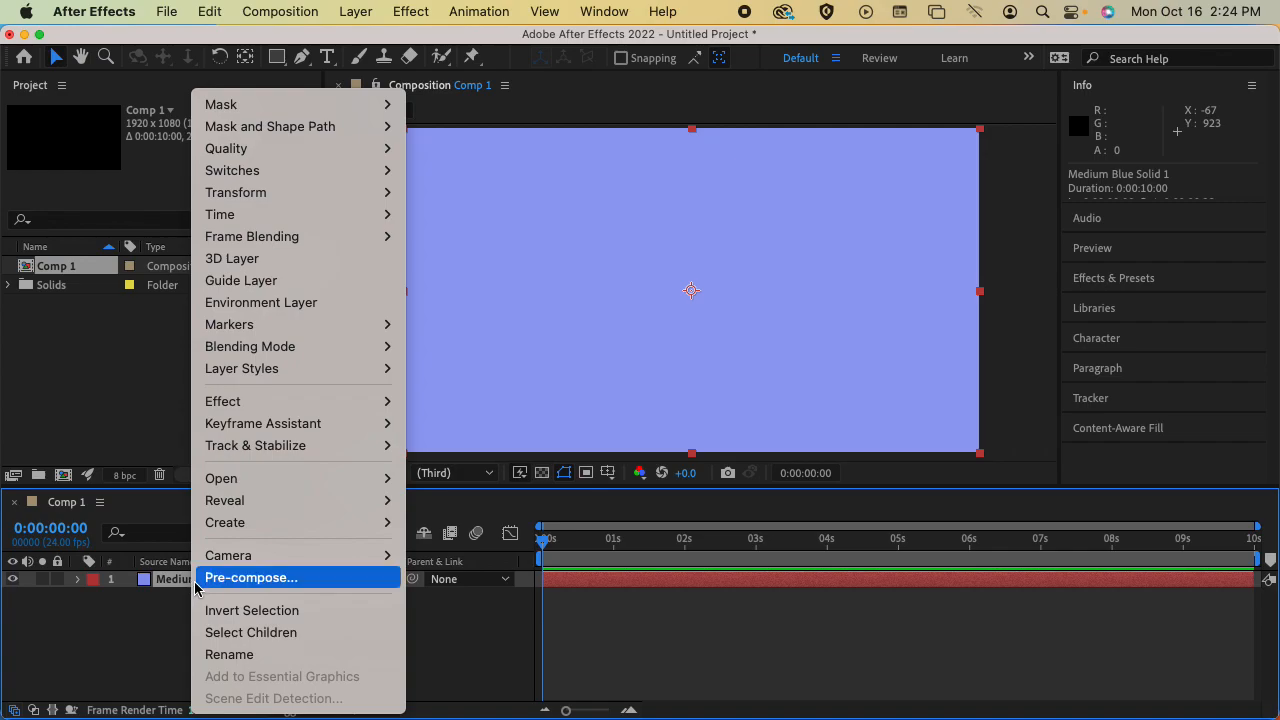
left_click(226, 654)
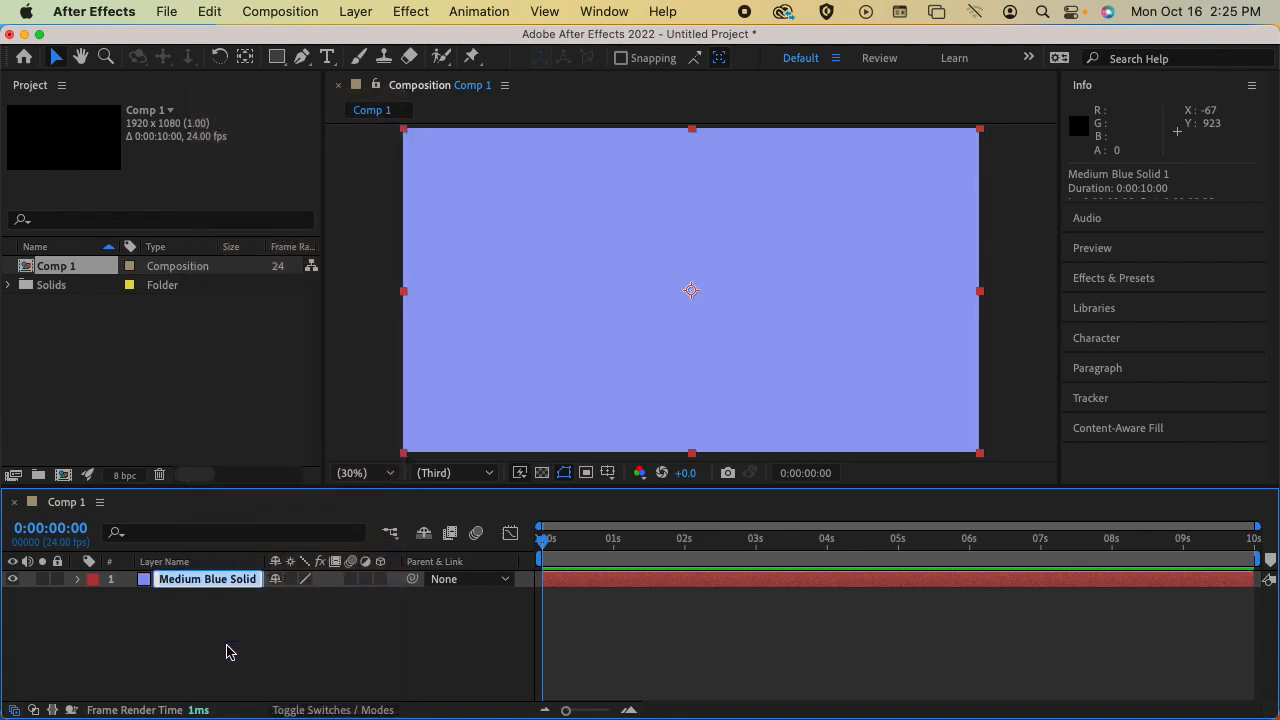
type("background")
key("Return")
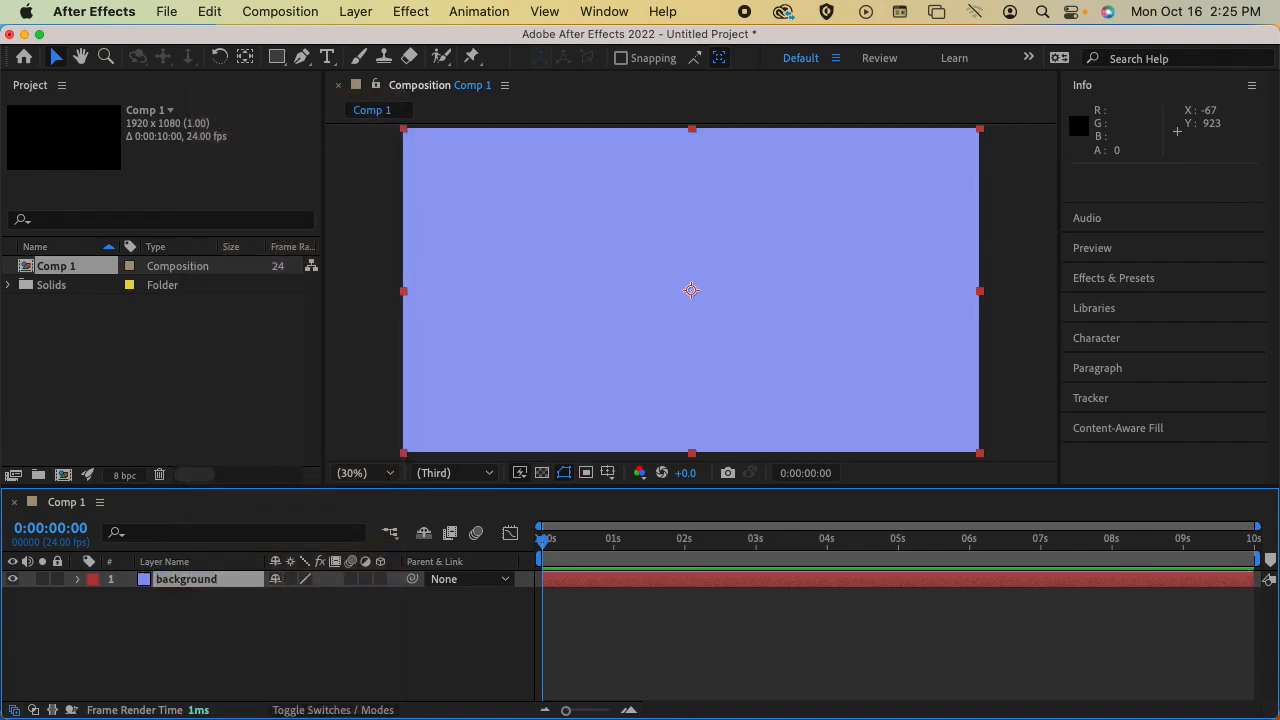
right_click(193, 587)
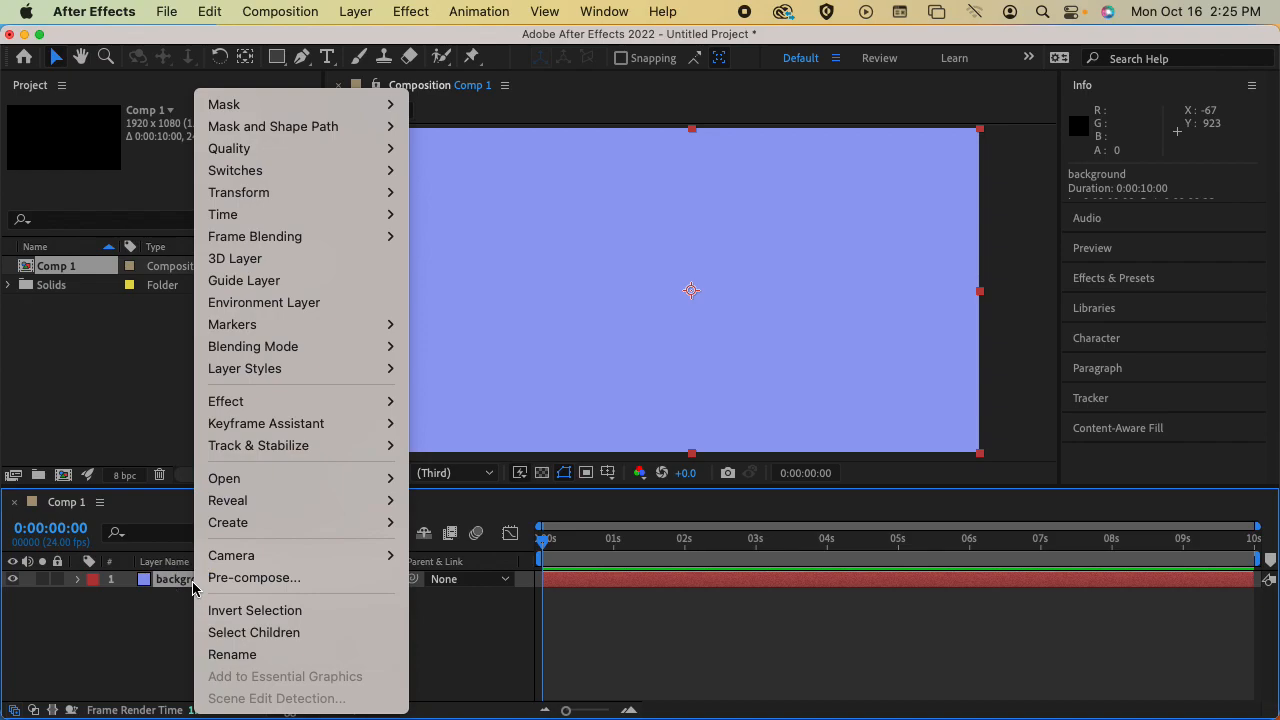
left_click(187, 587)
right_click(189, 582)
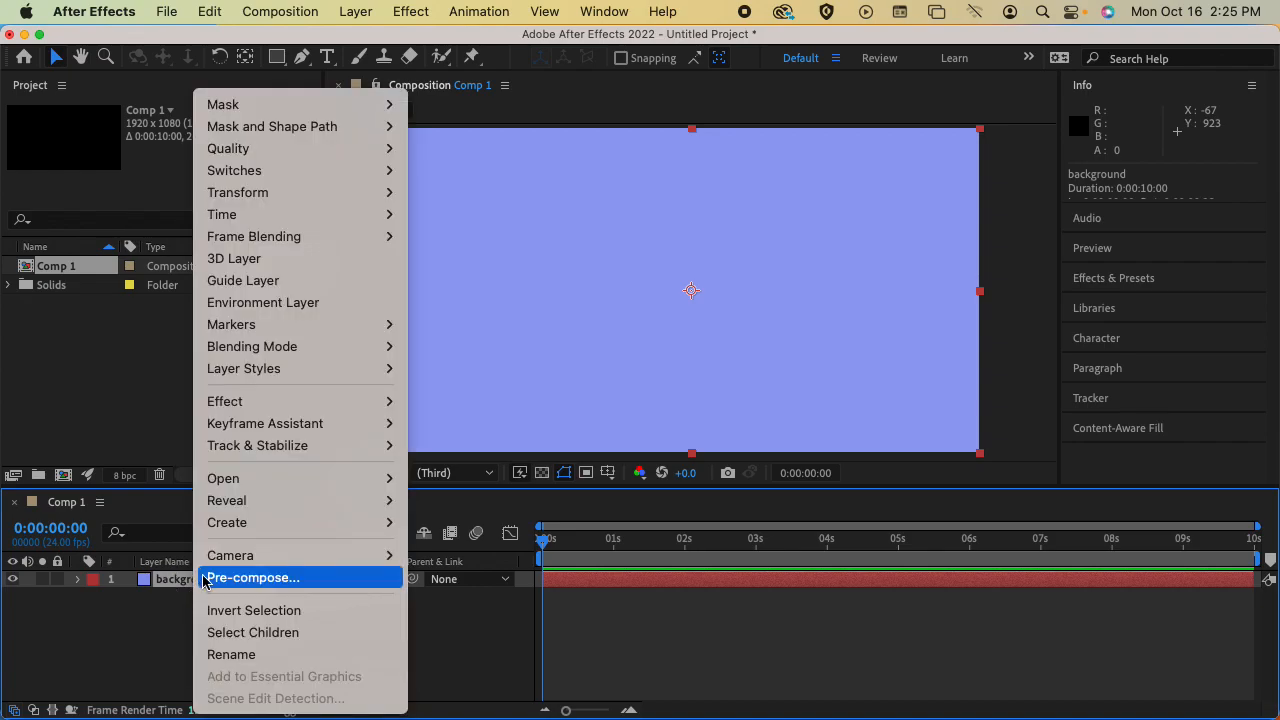
left_click(157, 641)
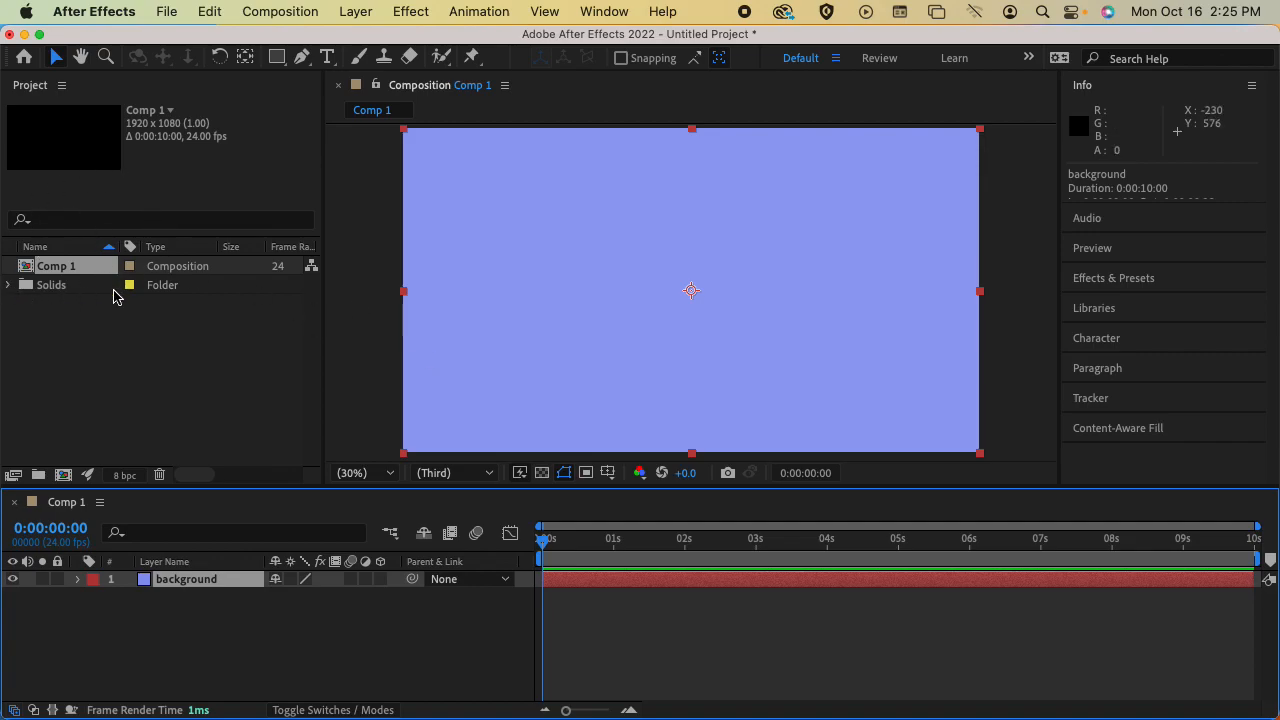
Expand the project's Solids folder, inspect the blue solid stored in it and collapse the folder
left_click(10, 286)
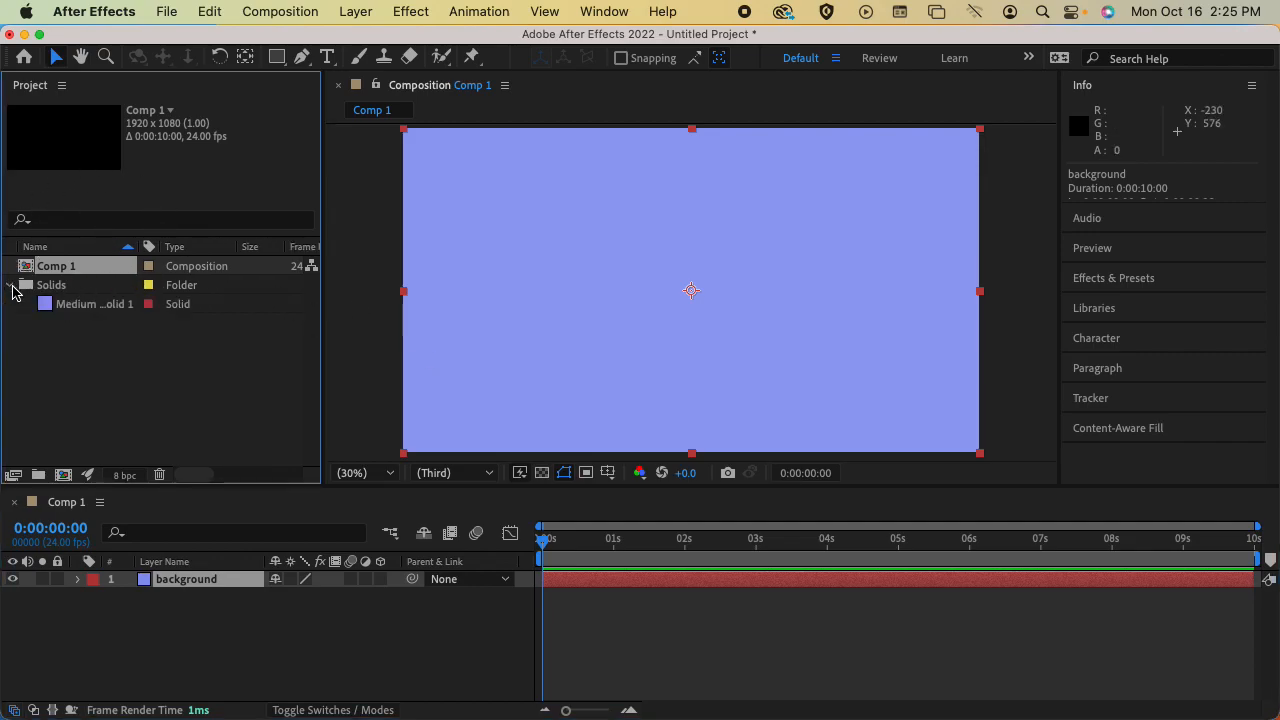
left_click(58, 307)
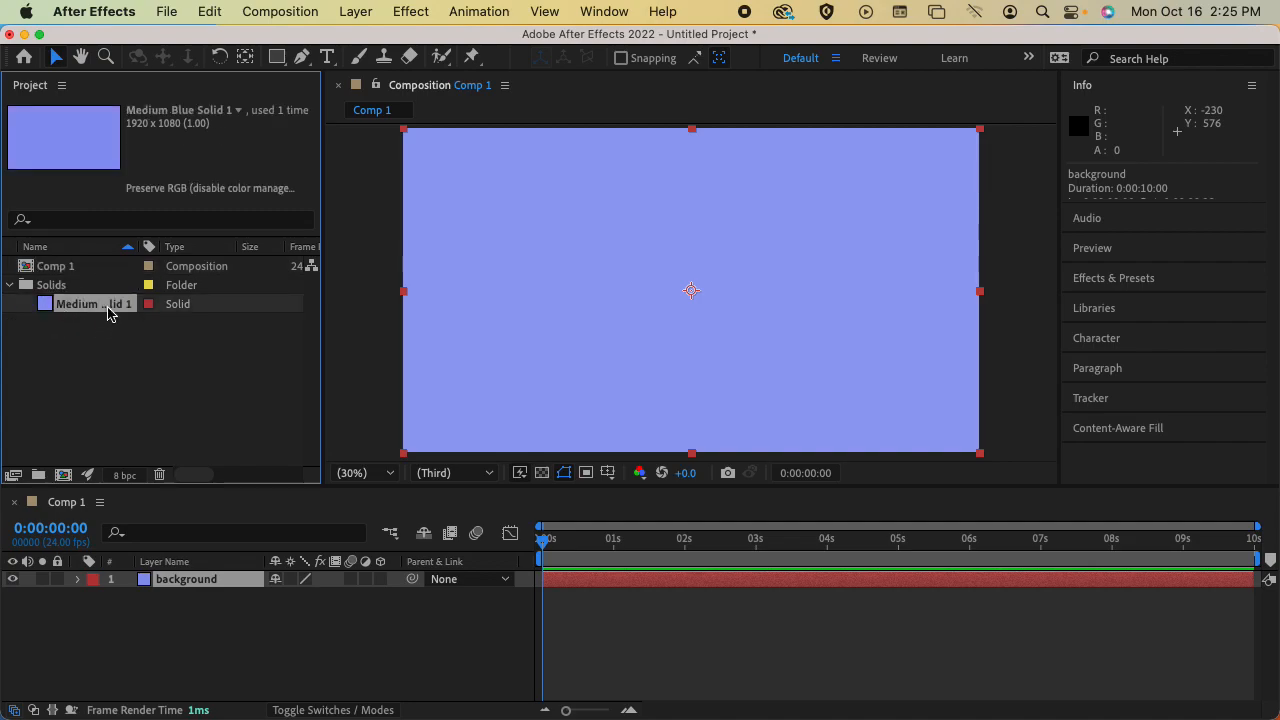
left_click(11, 287)
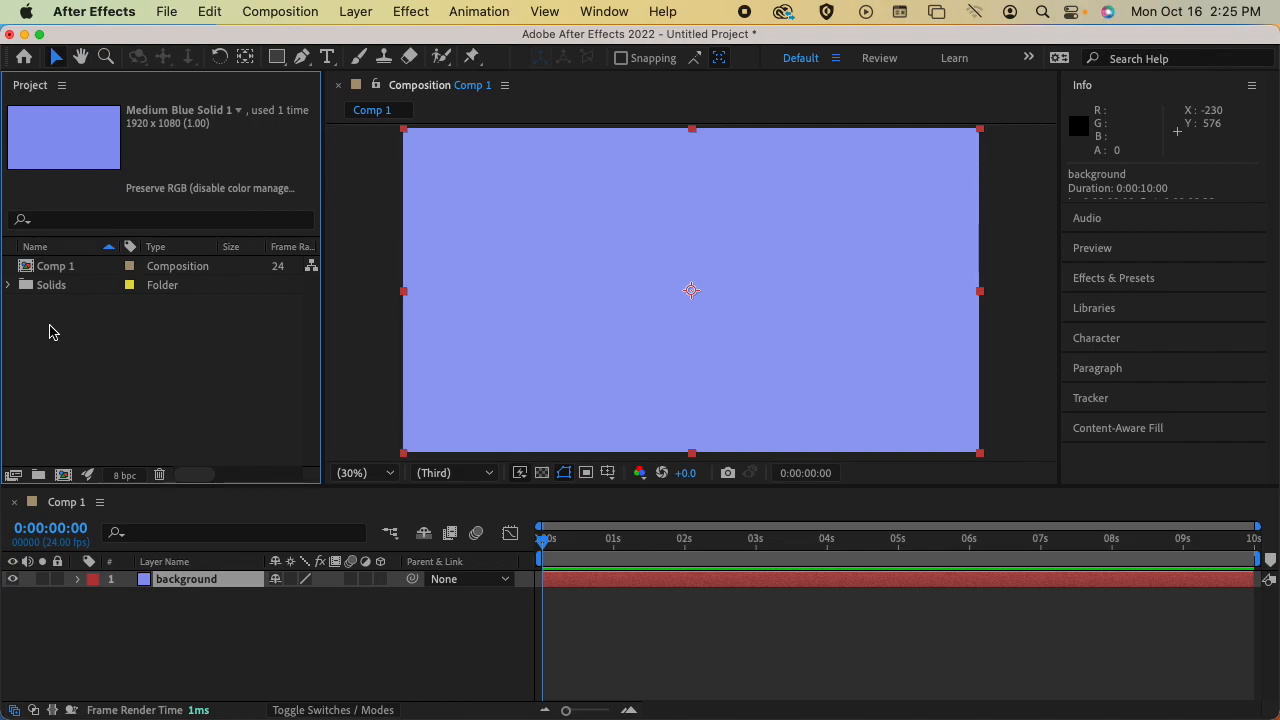
left_click(9, 287)
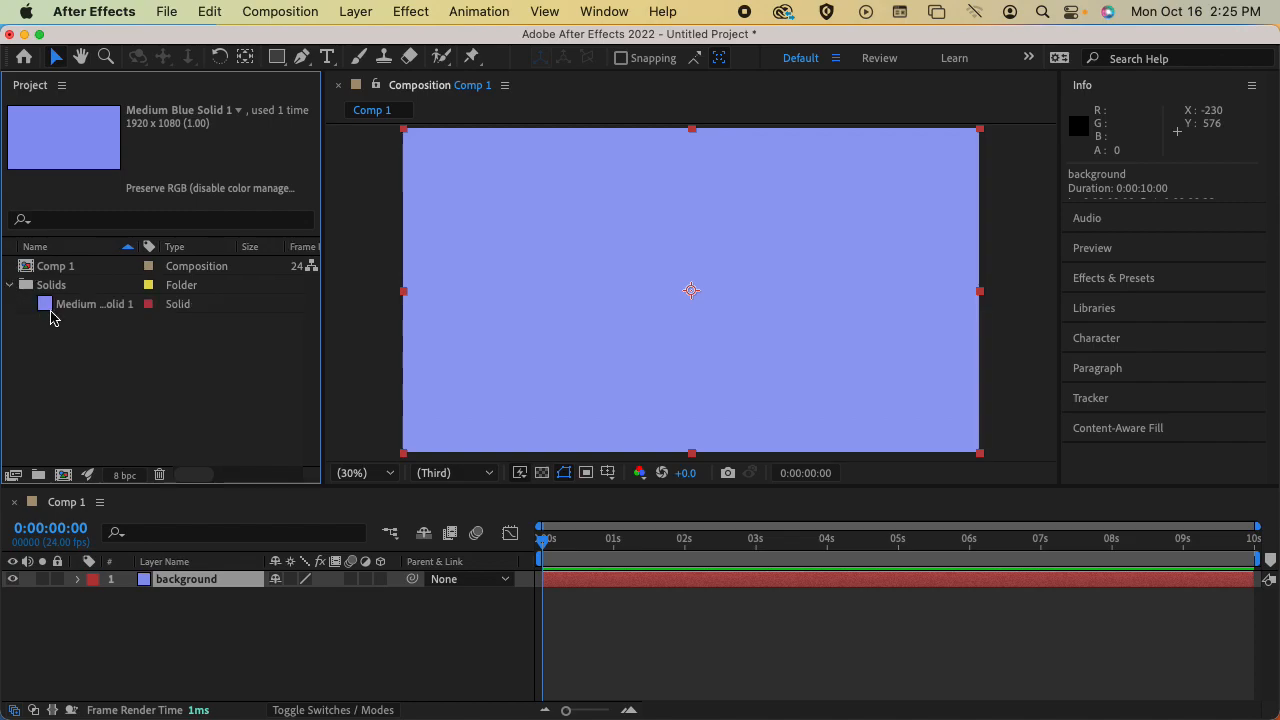
left_click(9, 287)
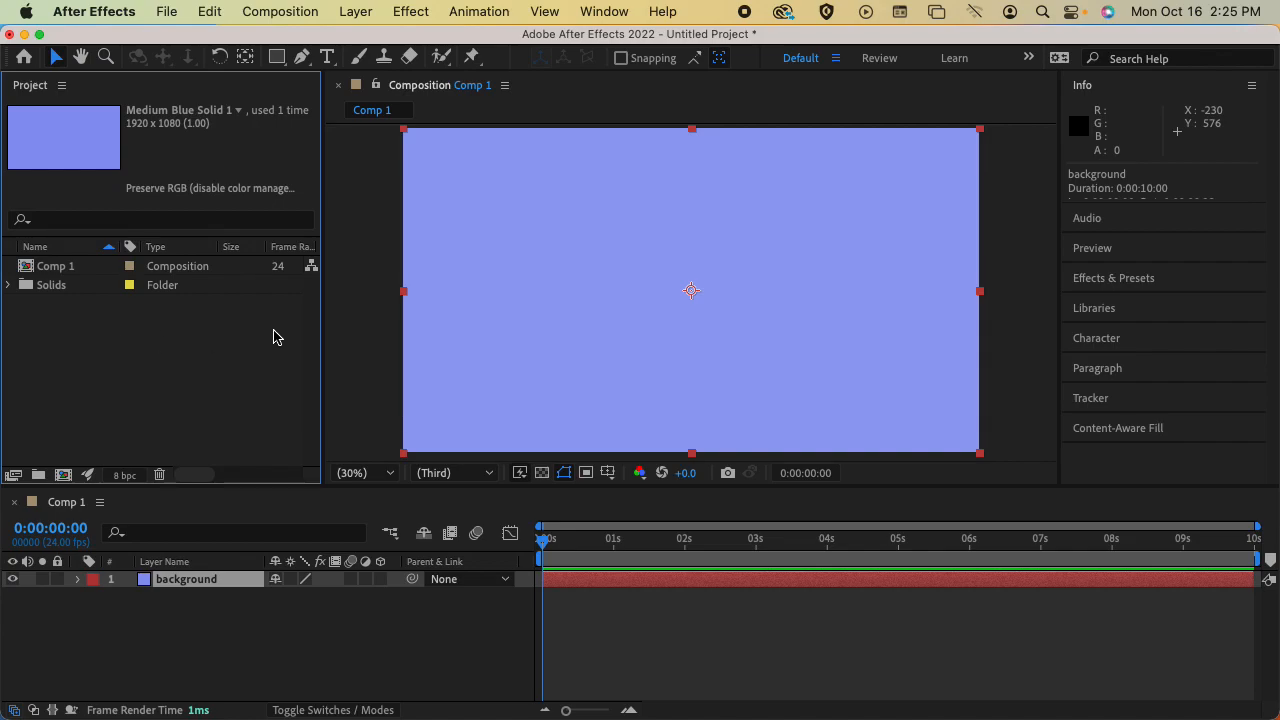
Trim and shift the background layer in the timeline so it runs from about 1 second to about 6.5 seconds
left_click(862, 610)
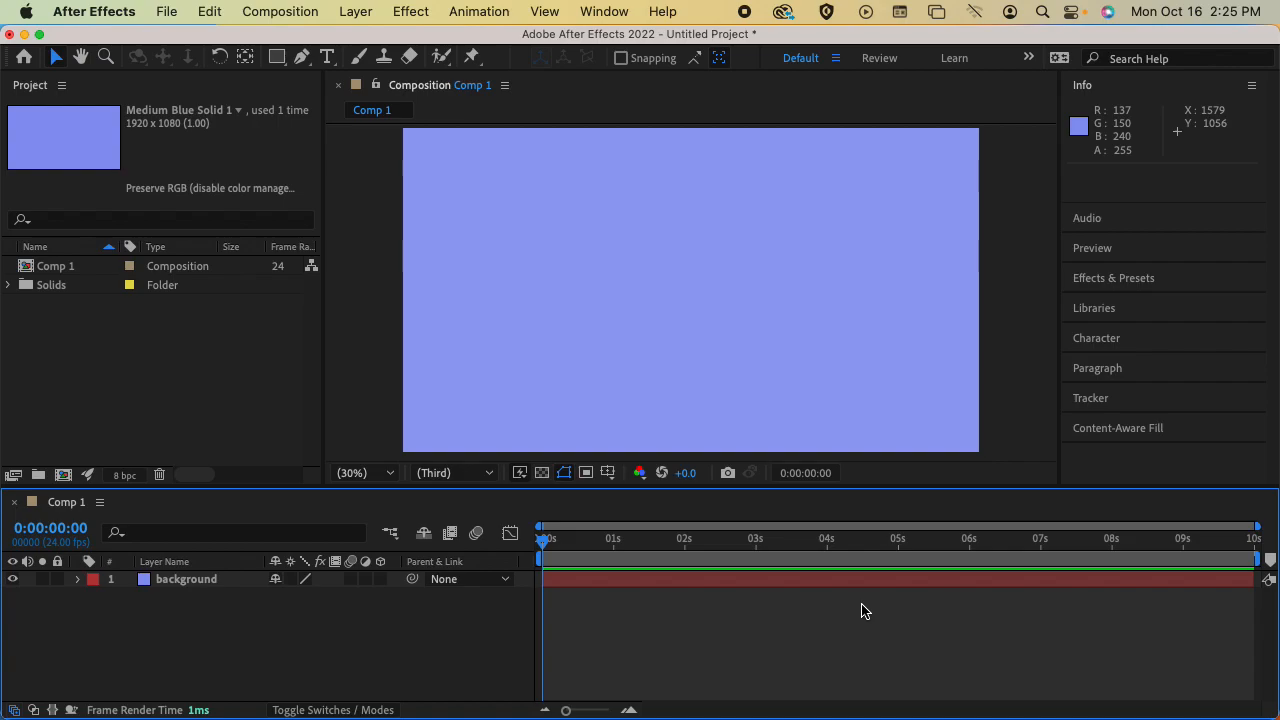
left_click(870, 580)
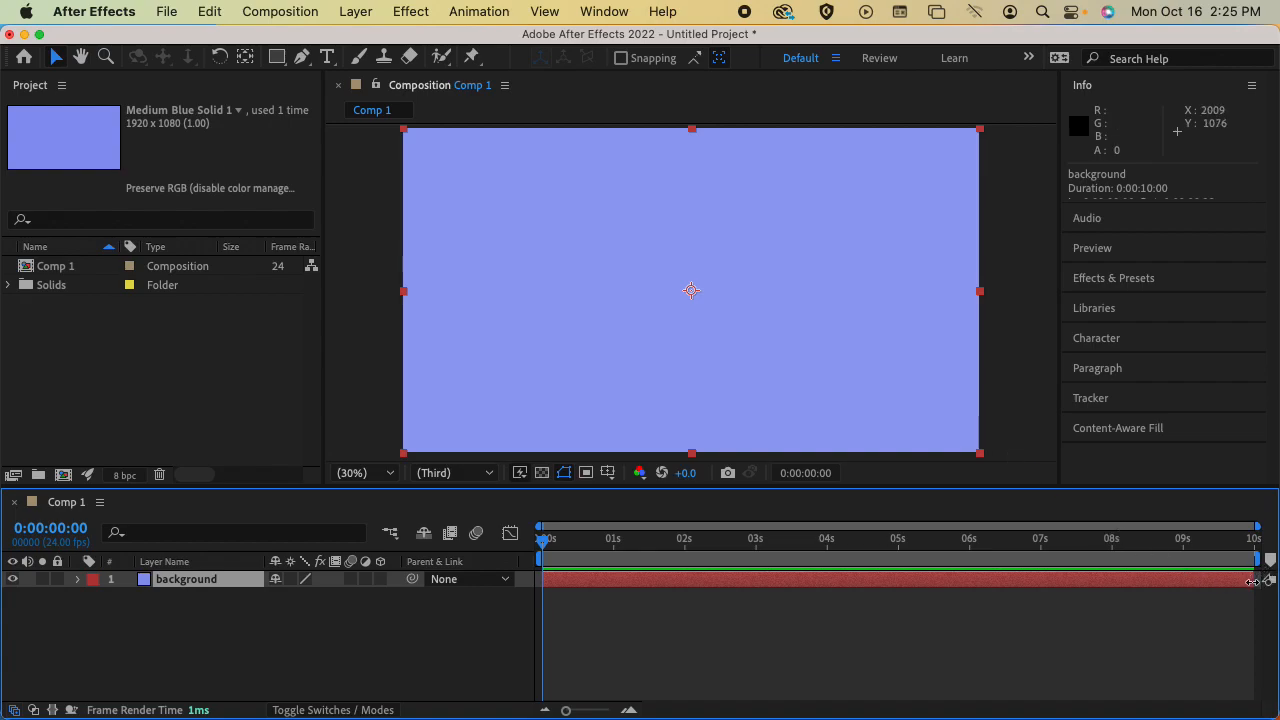
left_click(546, 581)
left_click_drag(546, 580, 587, 580)
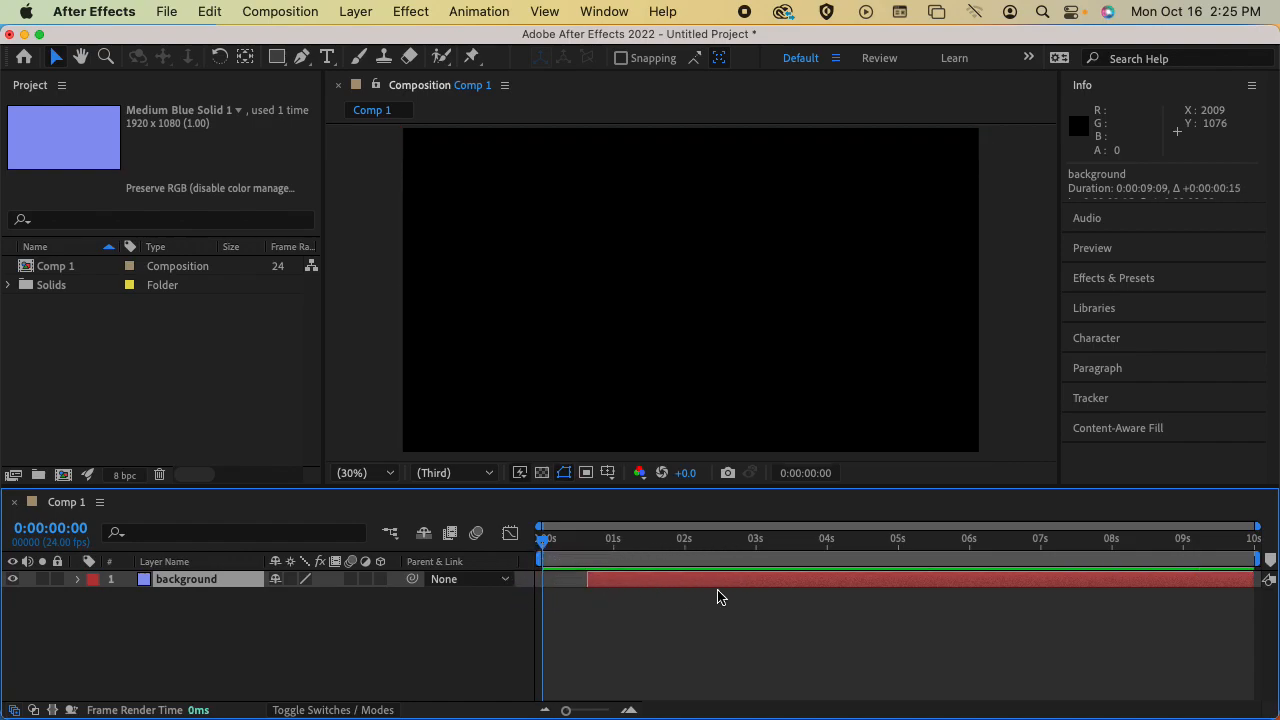
left_click_drag(1252, 579, 1003, 580)
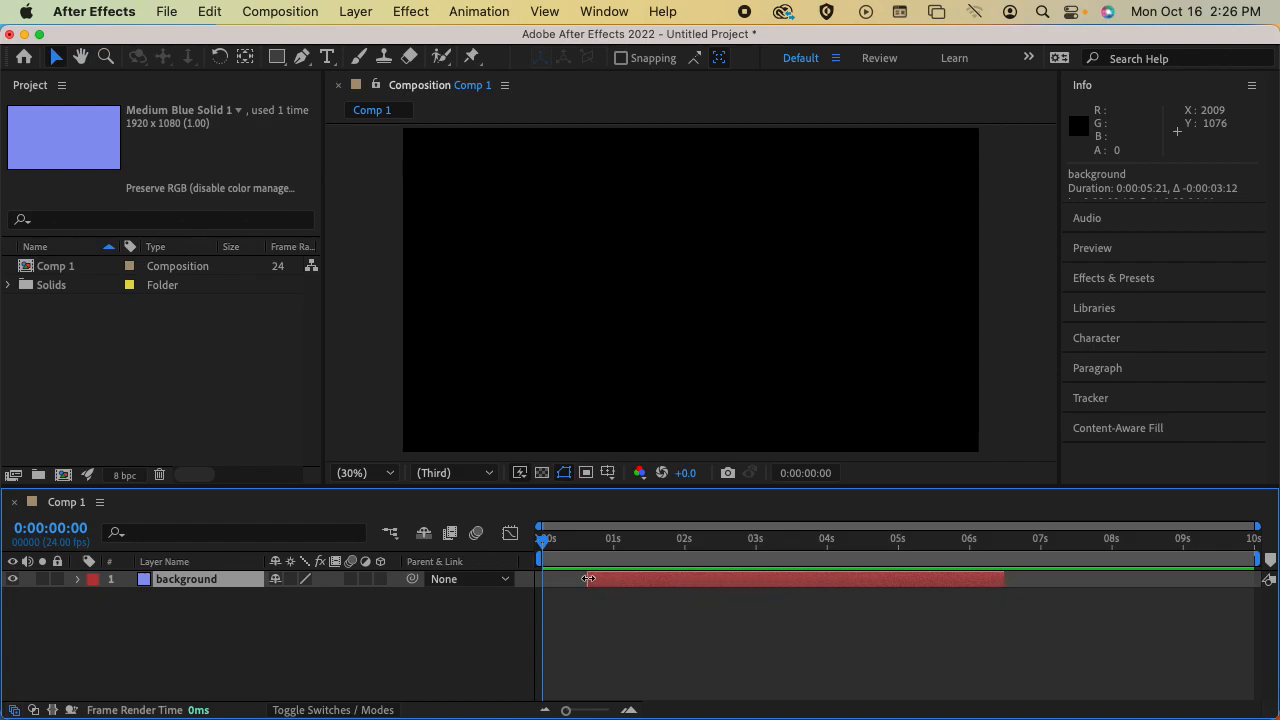
mouse_move(591, 584)
left_mouse_down()
mouse_move(627, 583)
mouse_move(608, 583)
left_mouse_up()
mouse_move(734, 583)
left_mouse_down()
mouse_move(891, 583)
mouse_move(680, 580)
mouse_move(888, 578)
mouse_move(739, 579)
left_mouse_up()
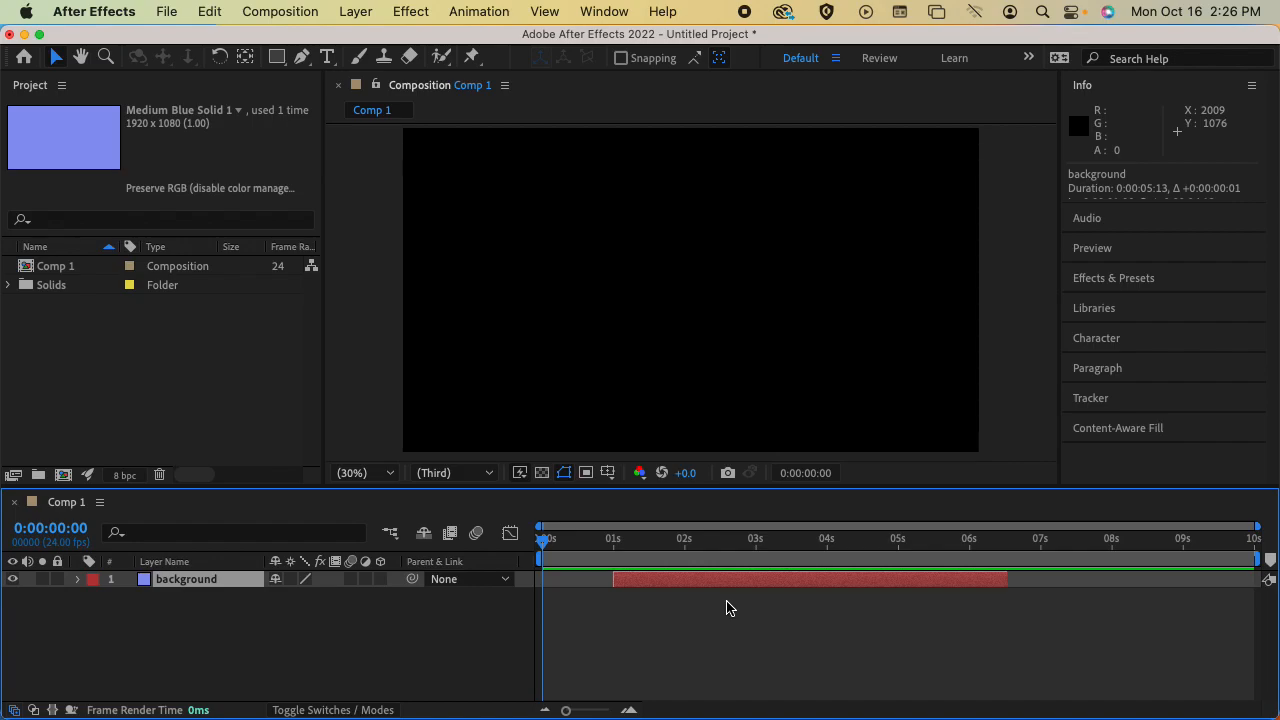
Scrub the current time around the trimmed background layer and return the playhead to 0:00:00:00
left_click(543, 543)
left_click_drag(543, 543, 495, 537)
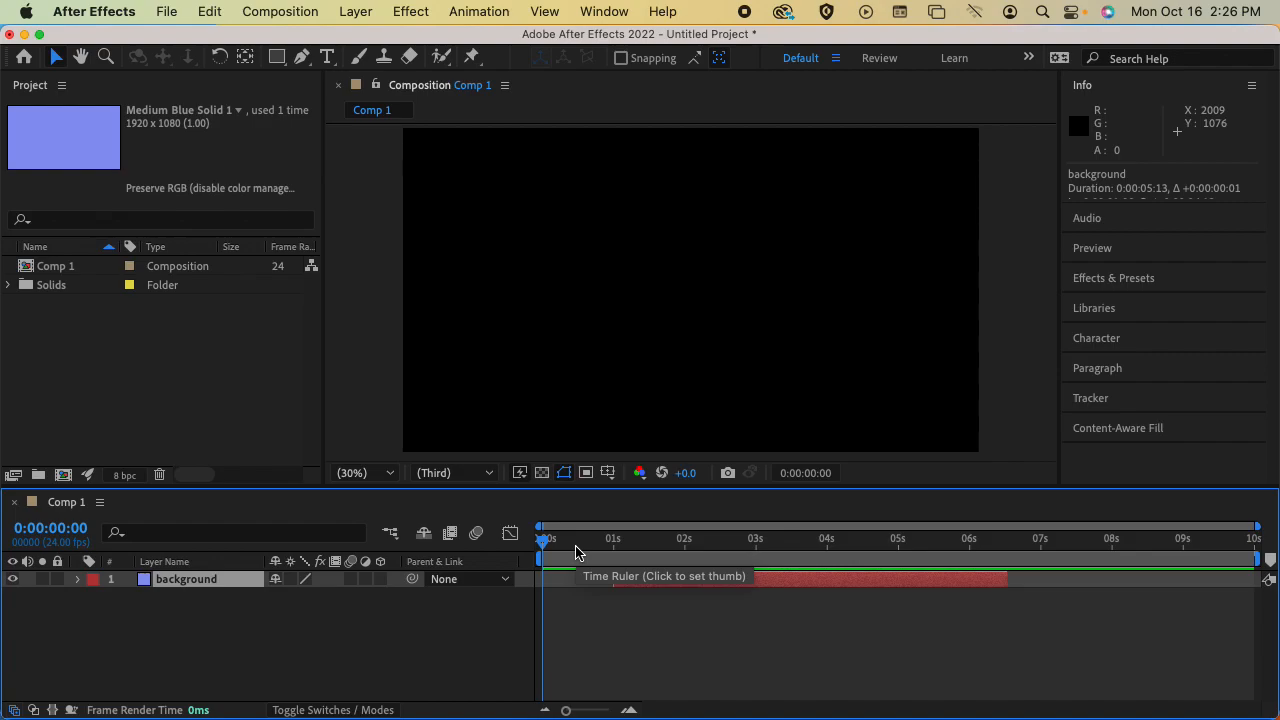
mouse_move(543, 541)
left_mouse_down()
mouse_move(1083, 540)
mouse_move(1268, 560)
mouse_move(594, 523)
mouse_move(531, 534)
left_mouse_up()
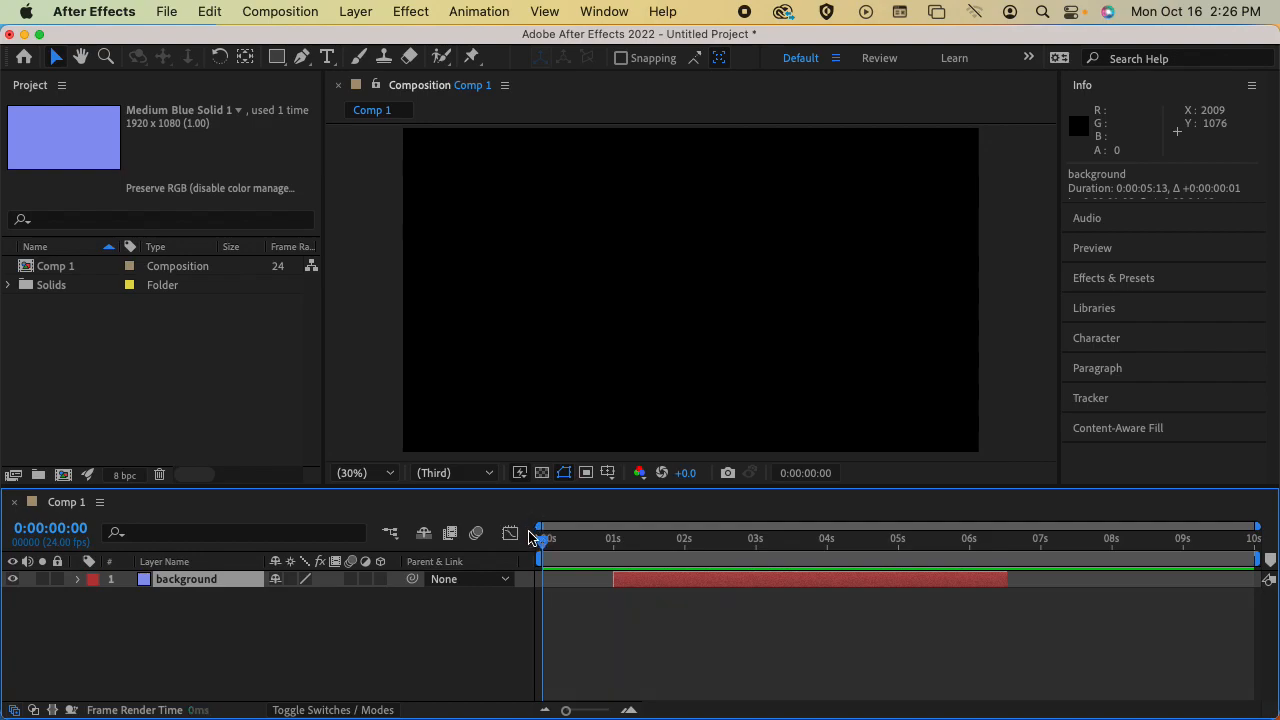
mouse_move(775, 589)
left_mouse_down()
mouse_move(871, 583)
mouse_move(774, 582)
left_mouse_up()
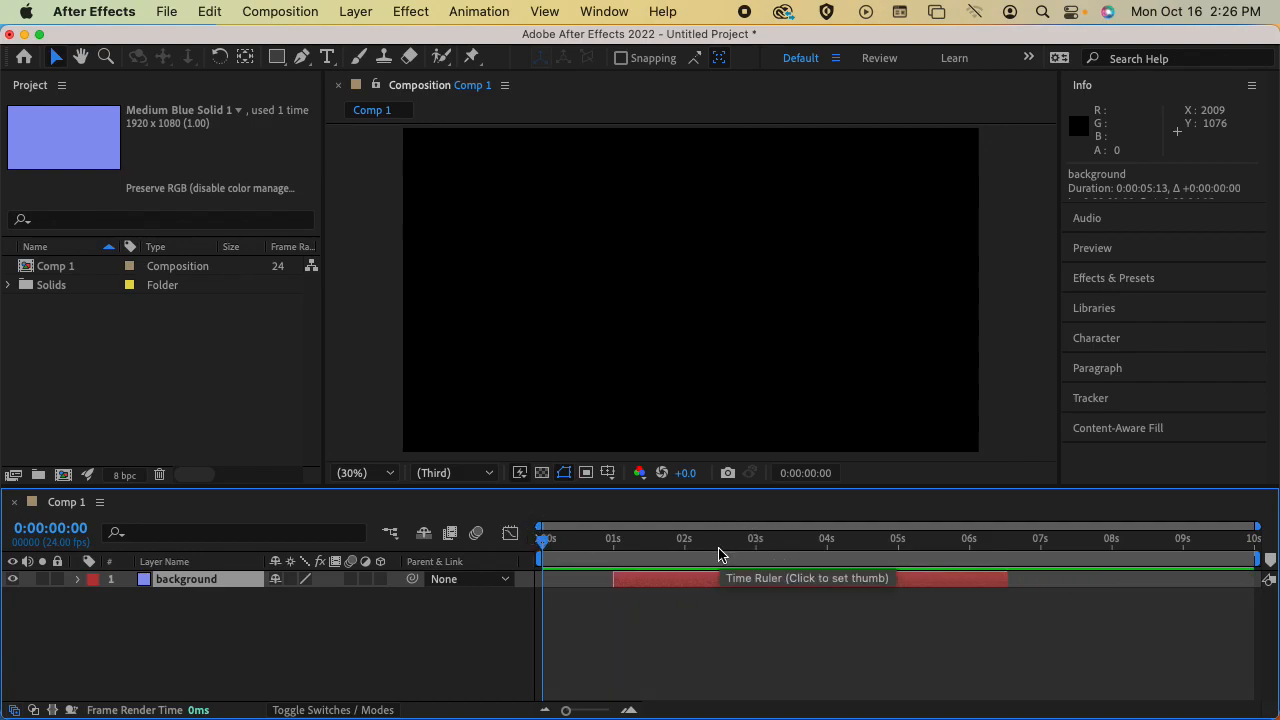
Preview Comp 1's playback, return to the first frame and move the playhead to 0:00:01:10 within the background layer
key("space")
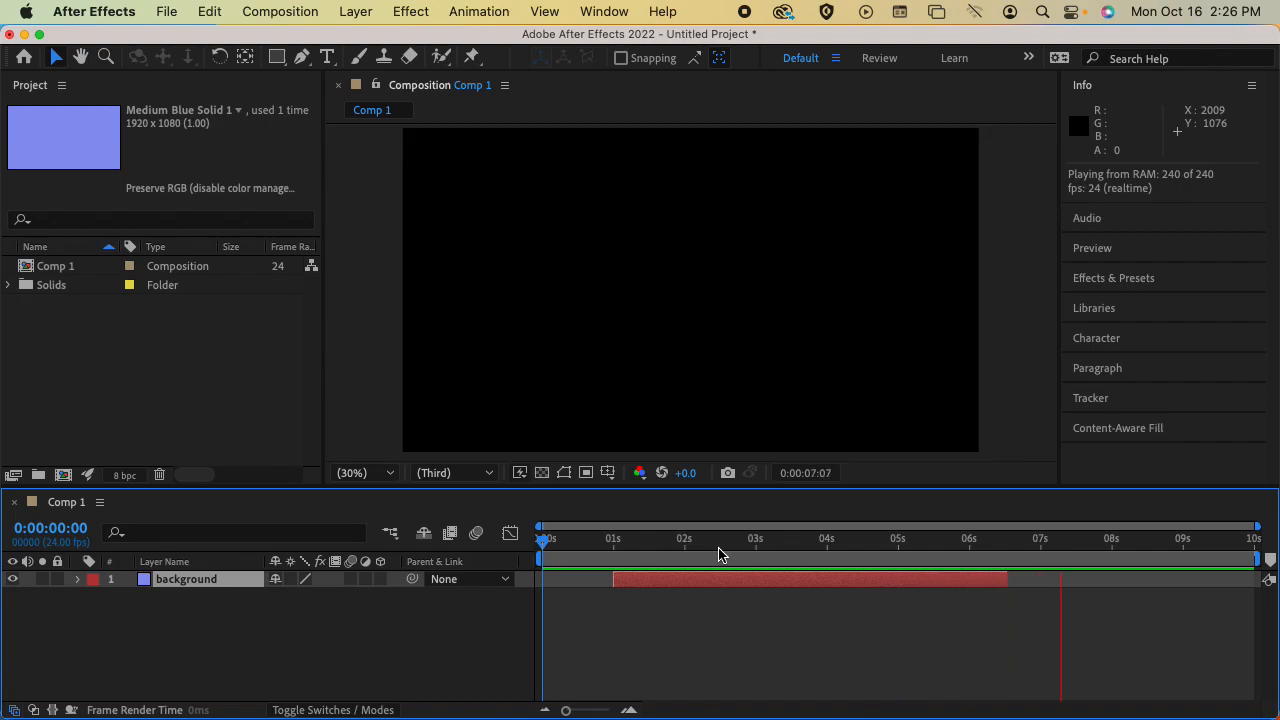
key("space")
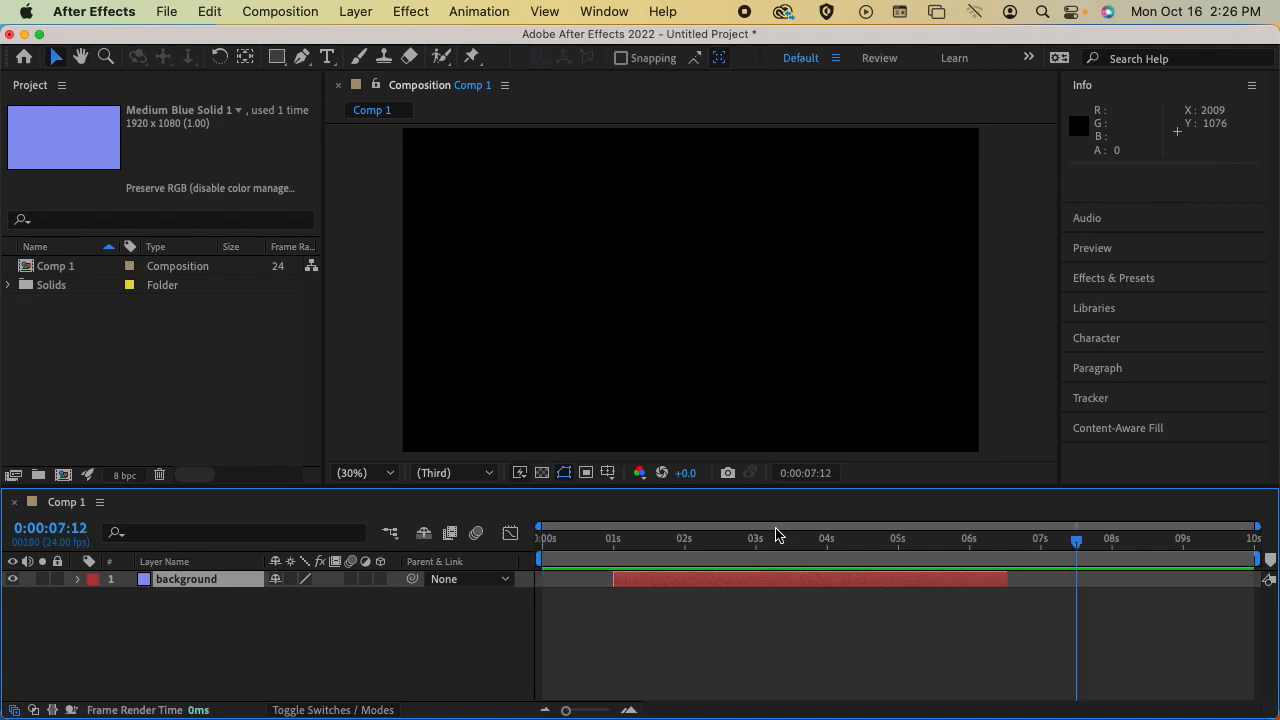
left_click_drag(1077, 537, 542, 530)
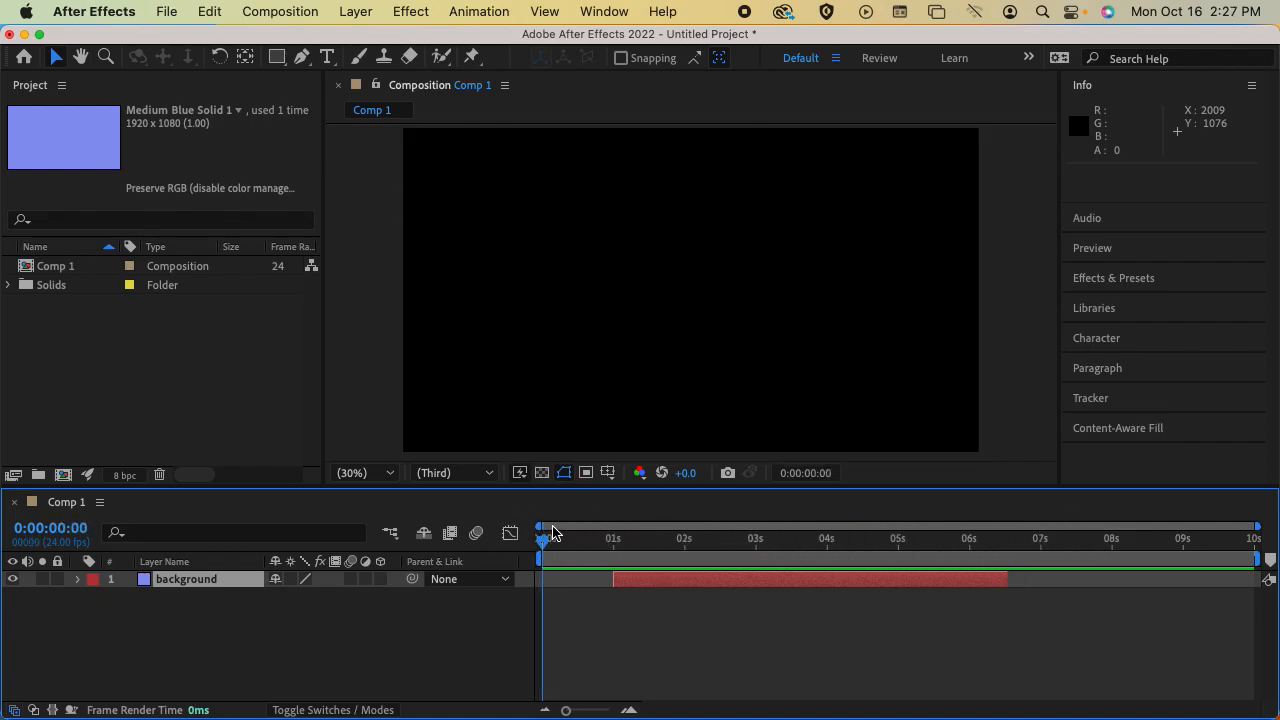
left_click(643, 540)
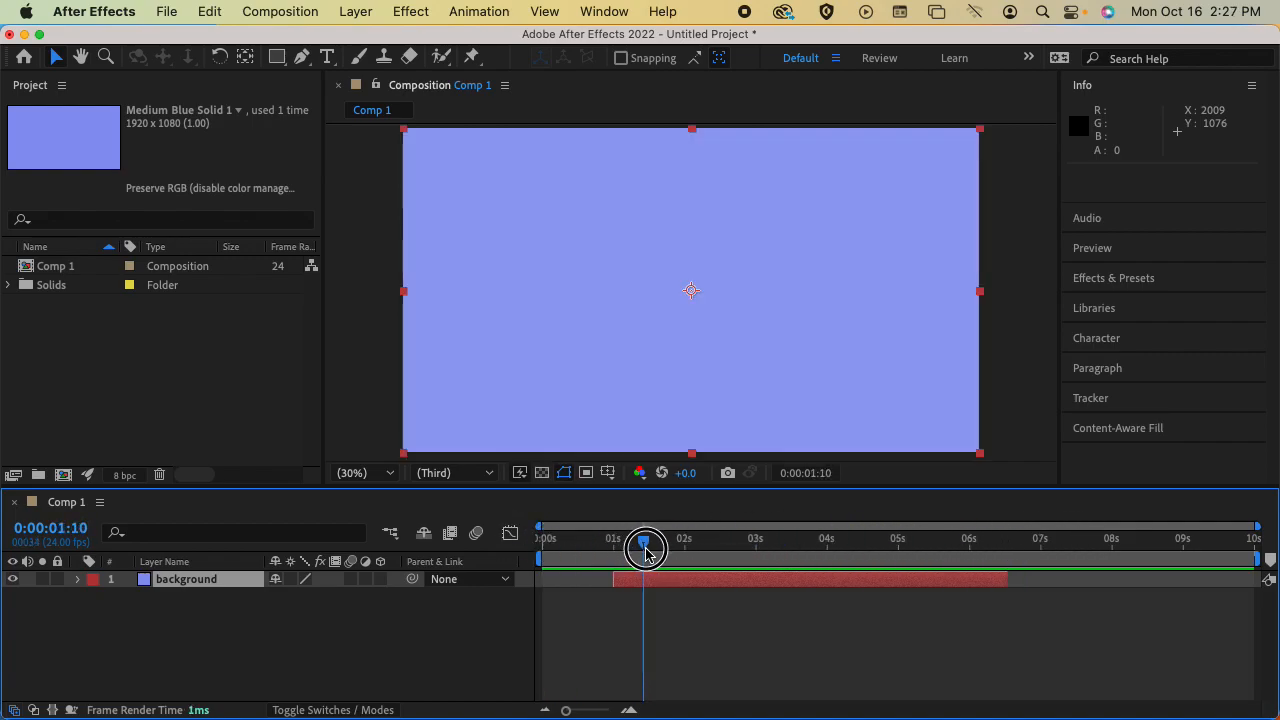
Zoom the timeline in to roughly its first two seconds, preview the playback, and restore the full 10-second view
left_click(593, 538)
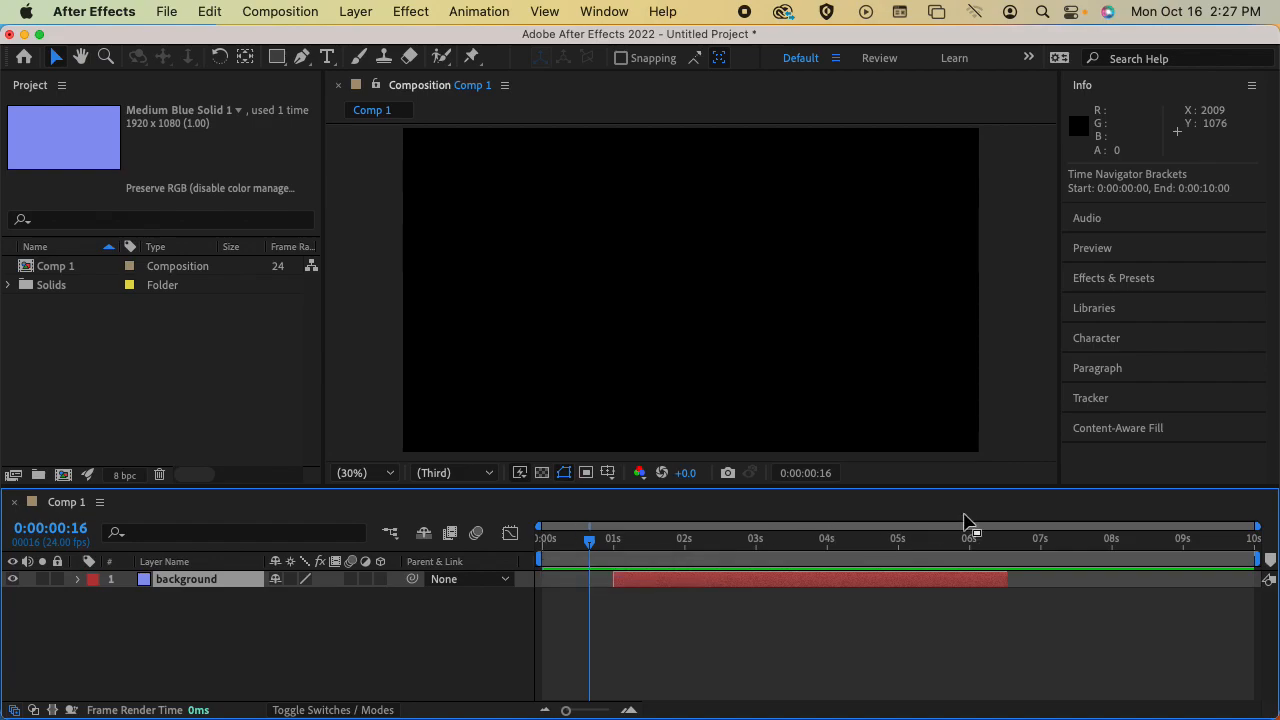
left_click_drag(1254, 527, 817, 526)
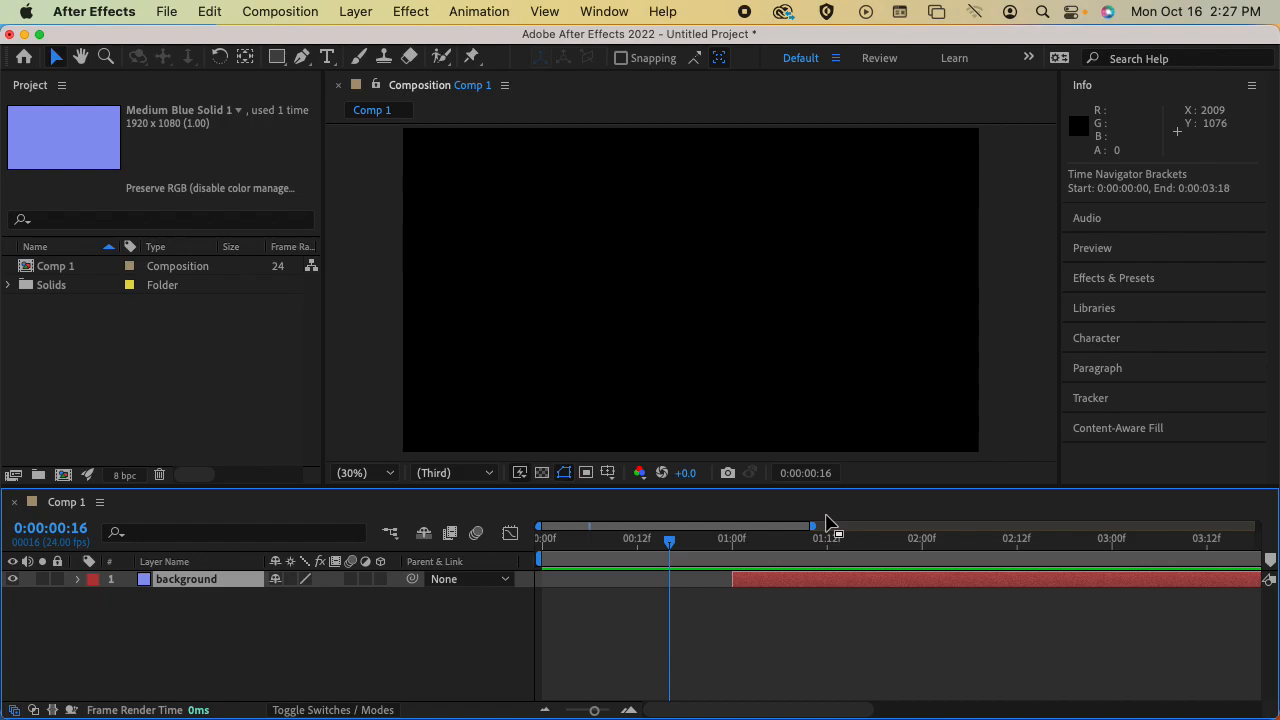
left_click_drag(816, 531, 726, 516)
key("space")
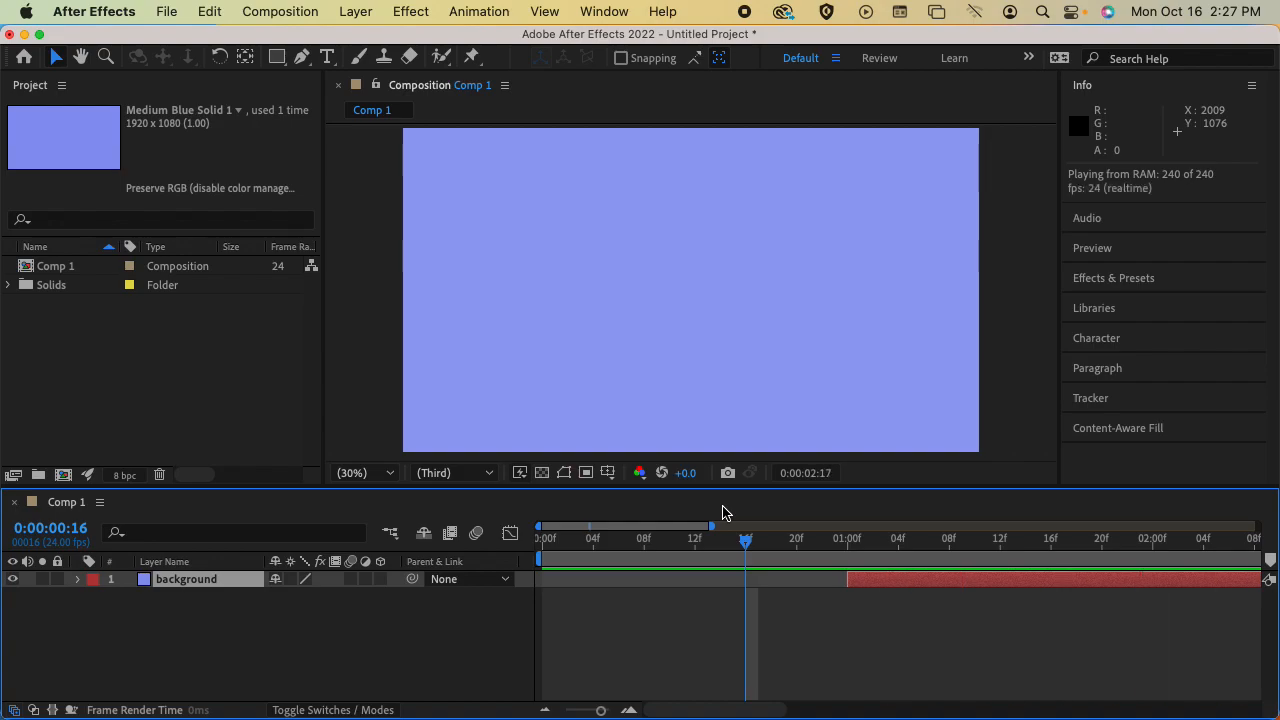
key("space")
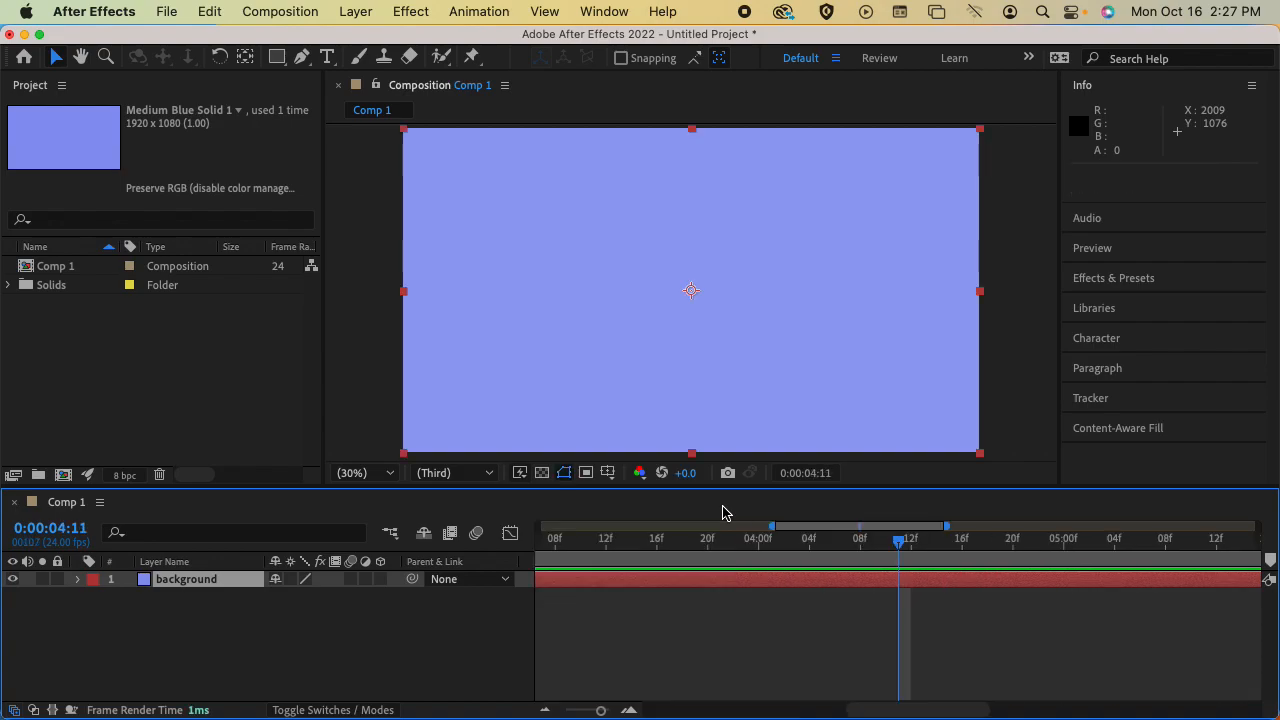
left_click_drag(850, 525, 586, 520)
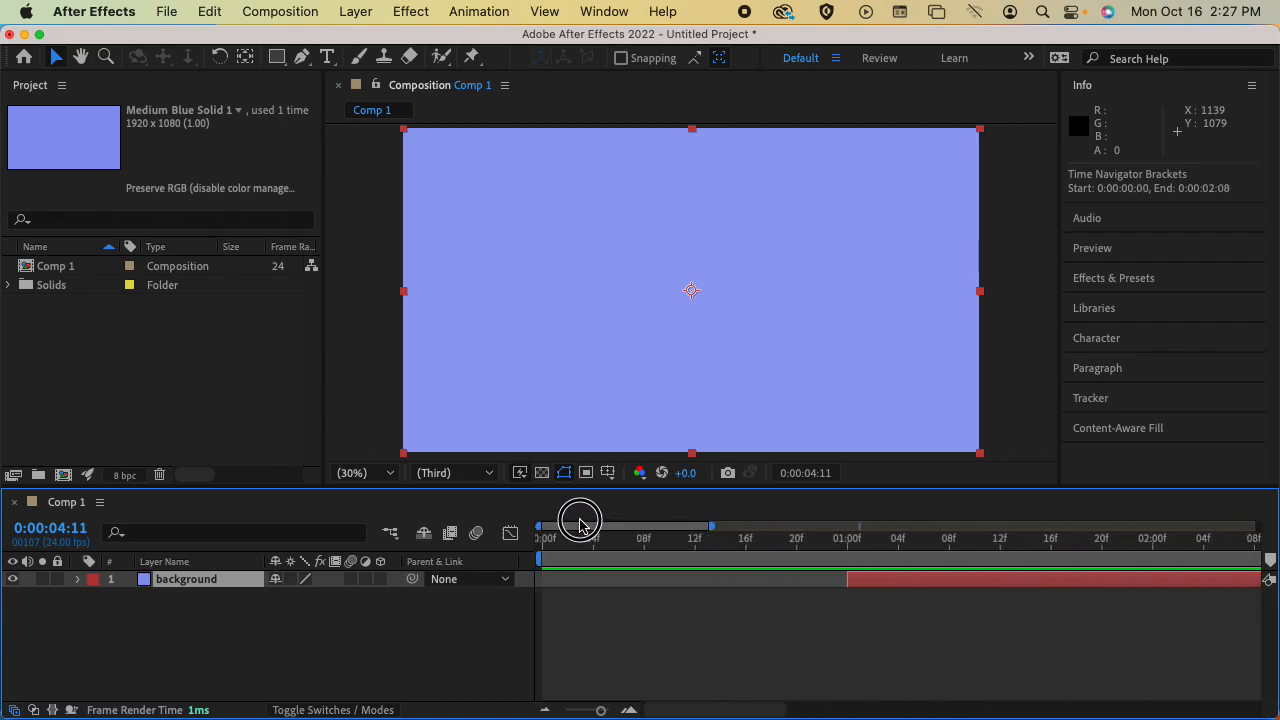
left_click_drag(716, 531, 1262, 520)
Narrow the work area to 0:00:00:21 through 0:00:01:05, preview it and place the playhead at 0:00:01:03
left_click(638, 556)
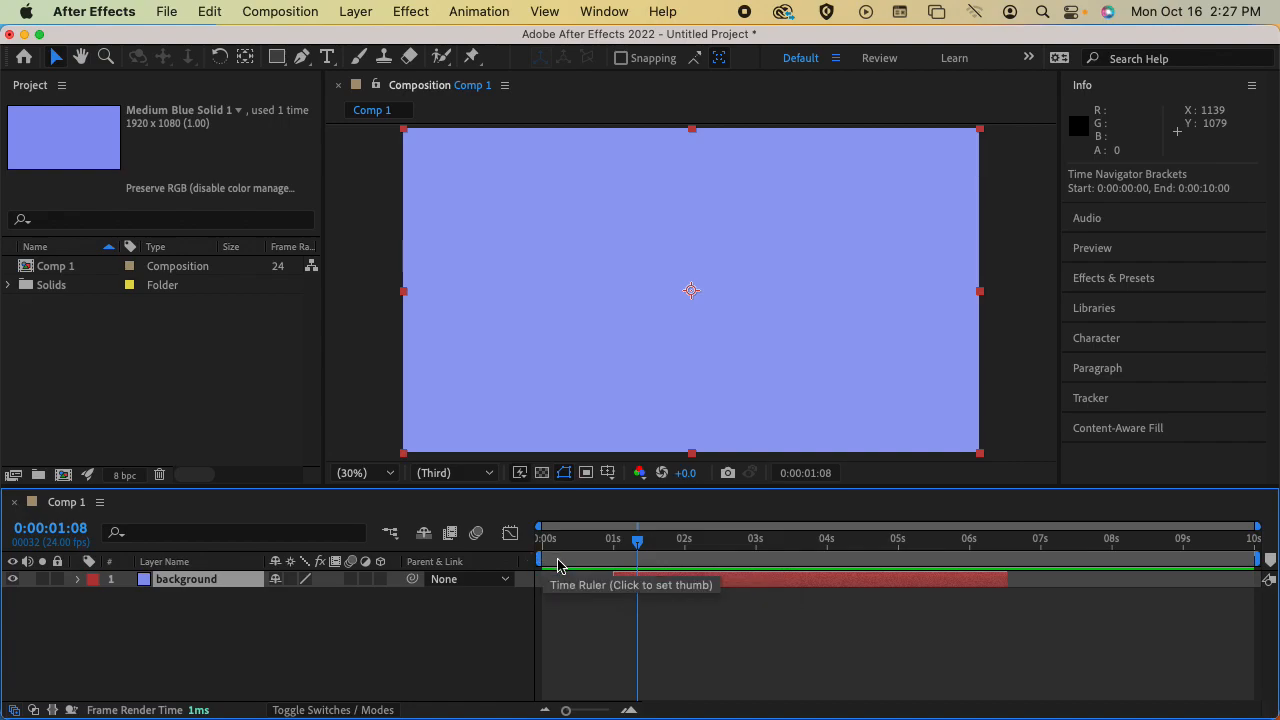
left_click_drag(541, 561, 603, 563)
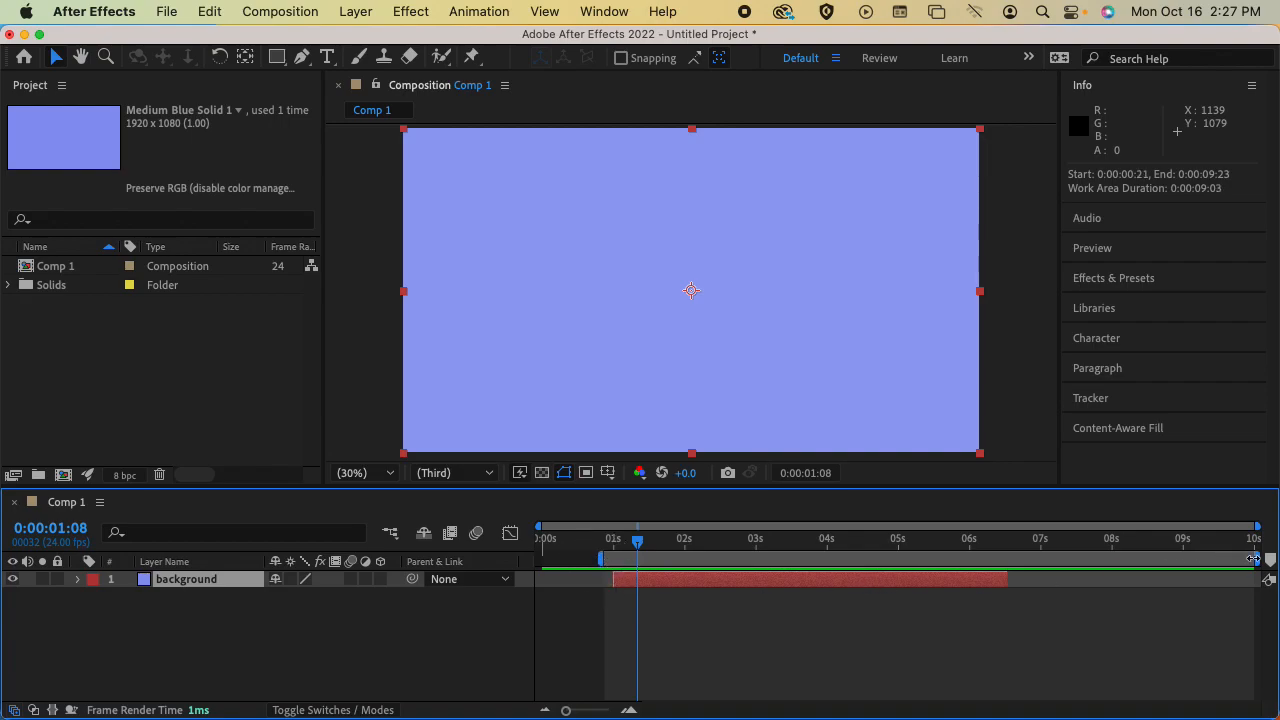
left_click_drag(1254, 559, 636, 559)
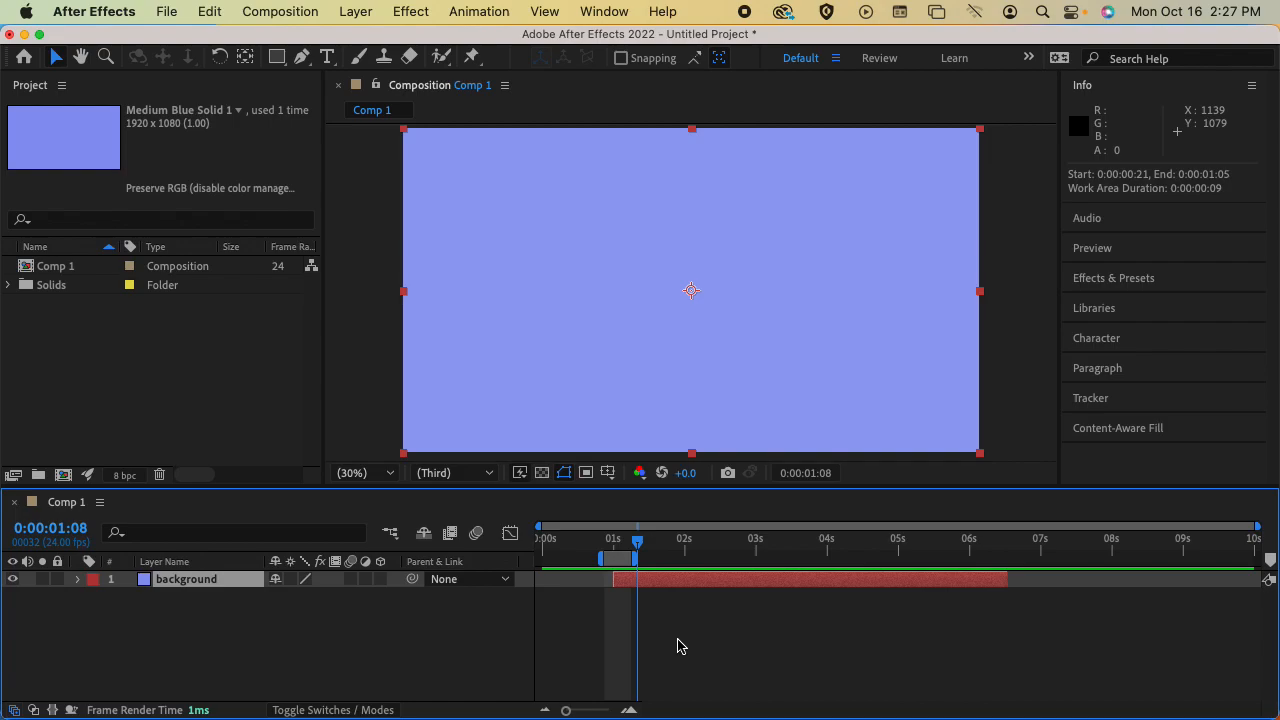
key("space")
left_click(623, 542)
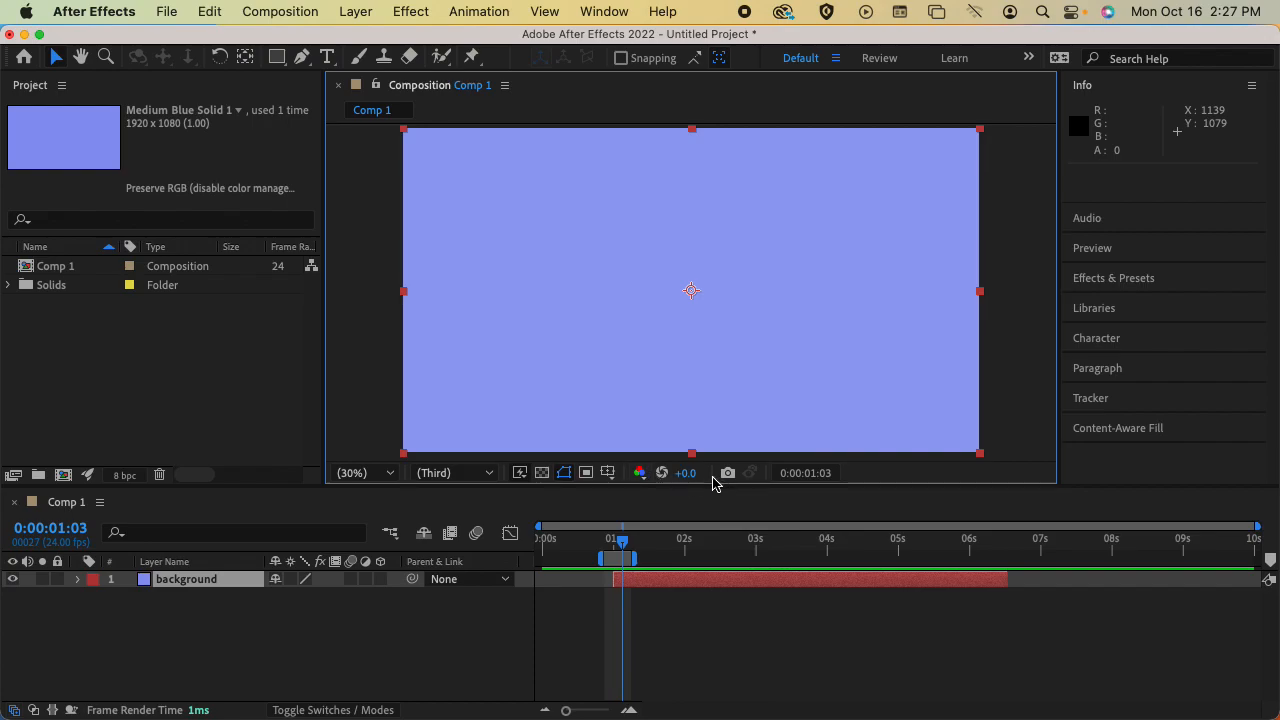
Examine the composition viewer's grid and guide choices and its View Options
left_click(609, 476)
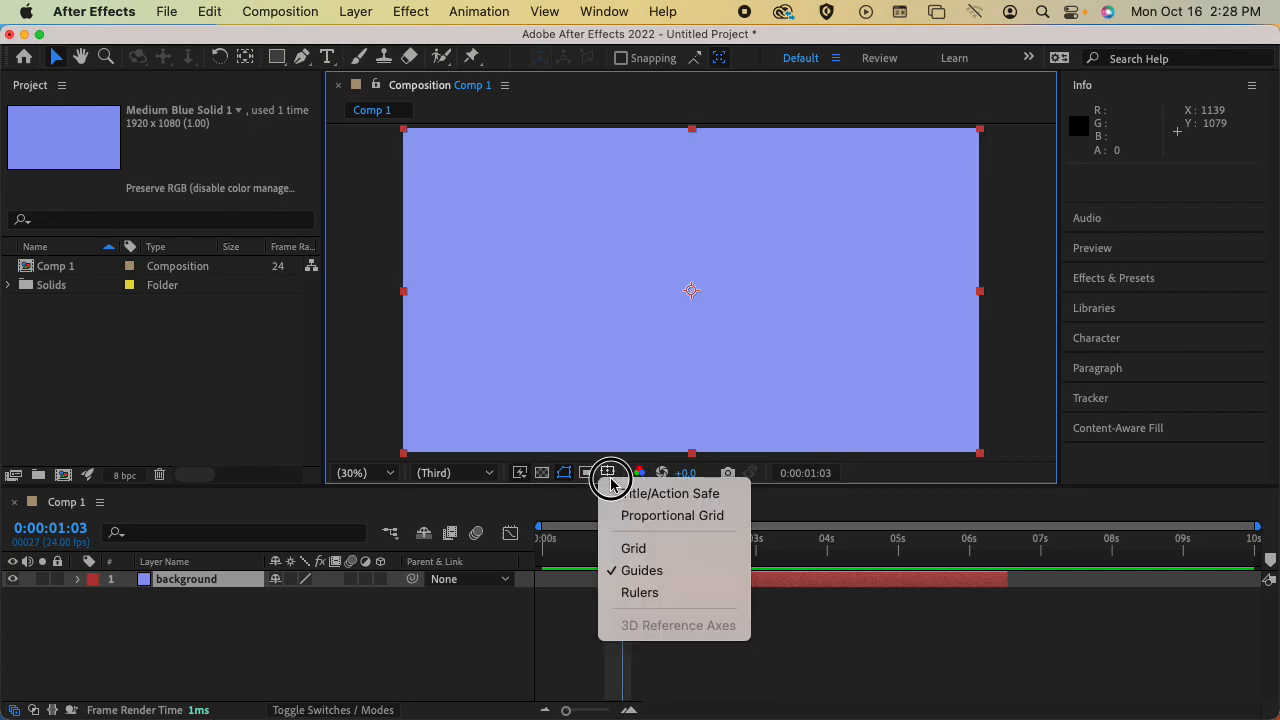
left_click(612, 479)
left_click(965, 474)
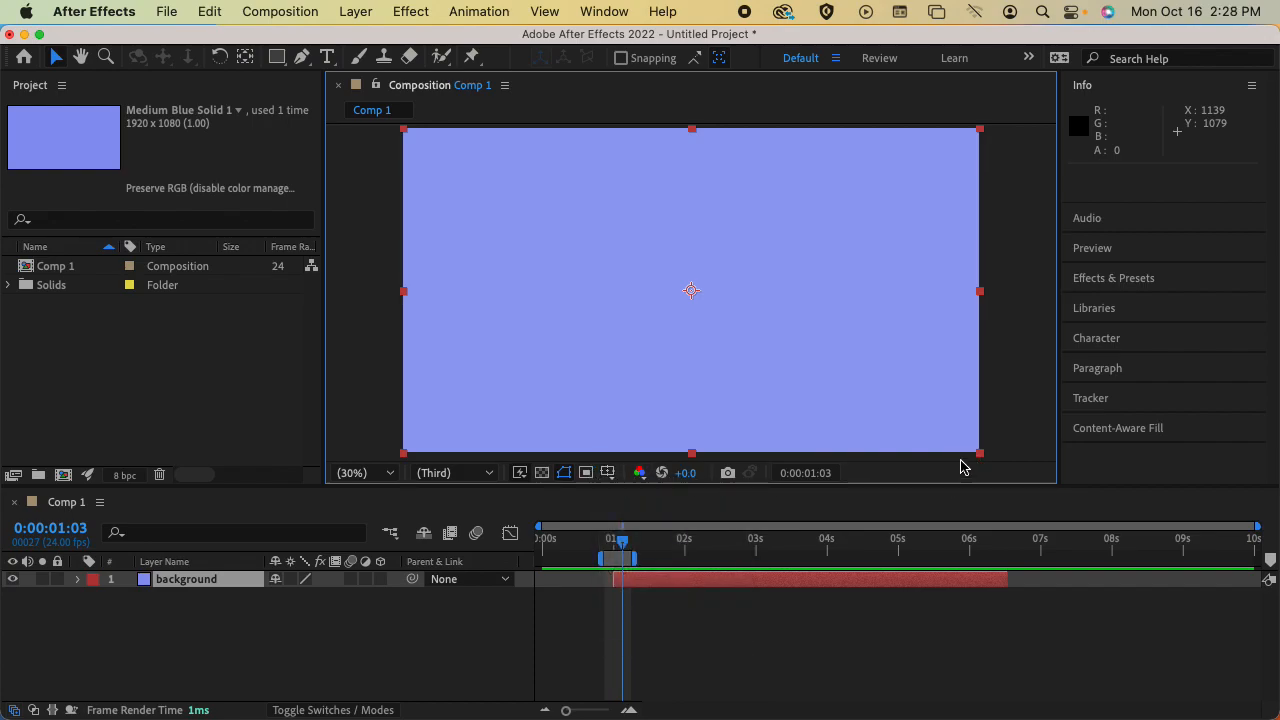
left_click(506, 86)
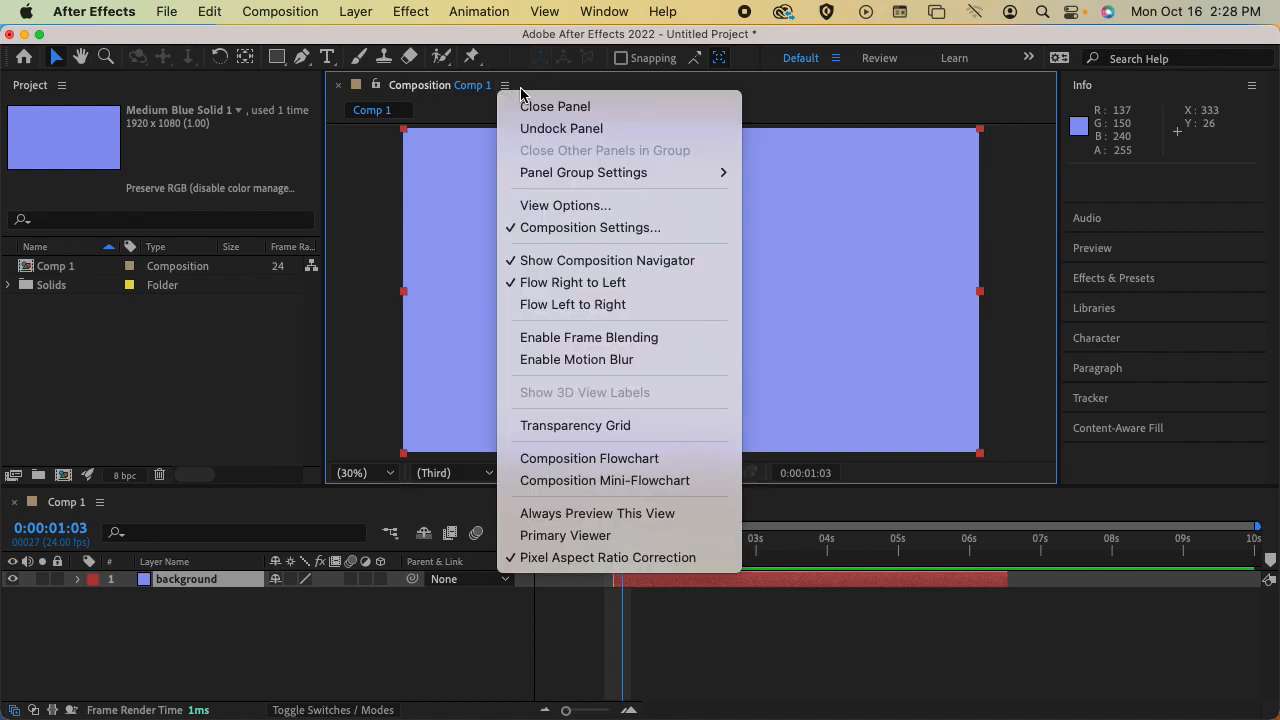
left_click(580, 207)
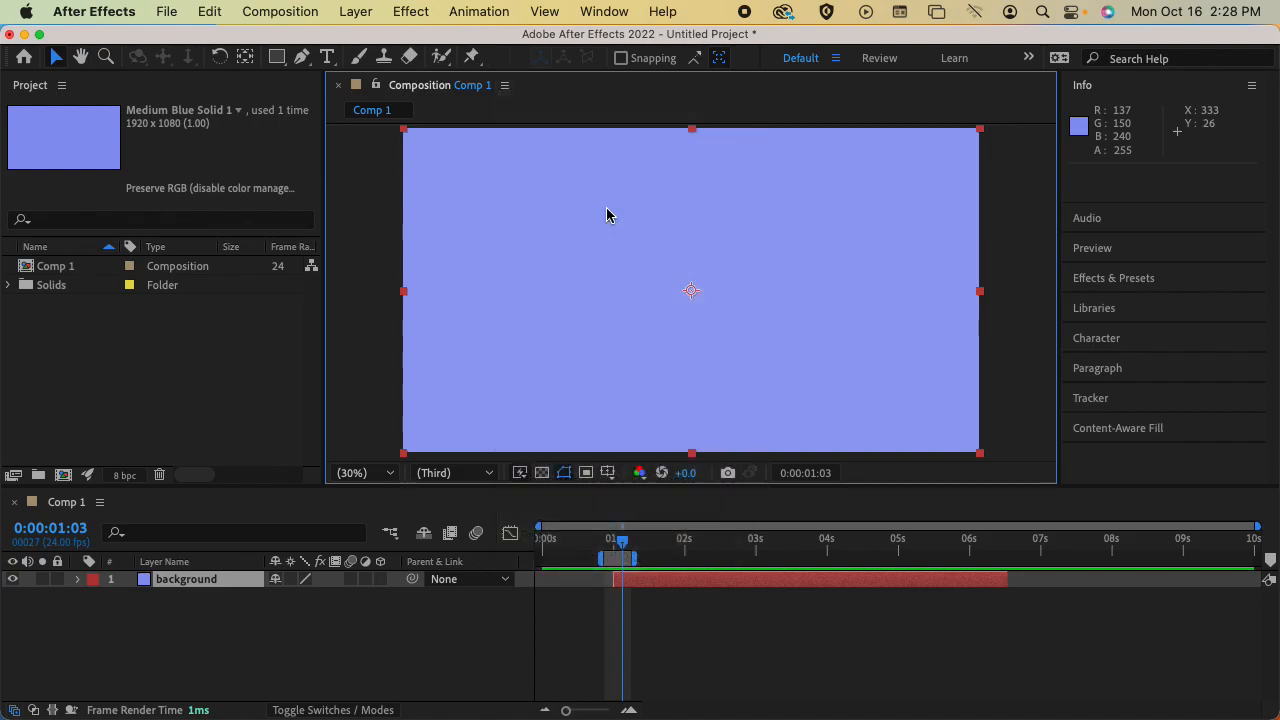
left_click_drag(654, 222, 834, 187)
left_click(849, 473)
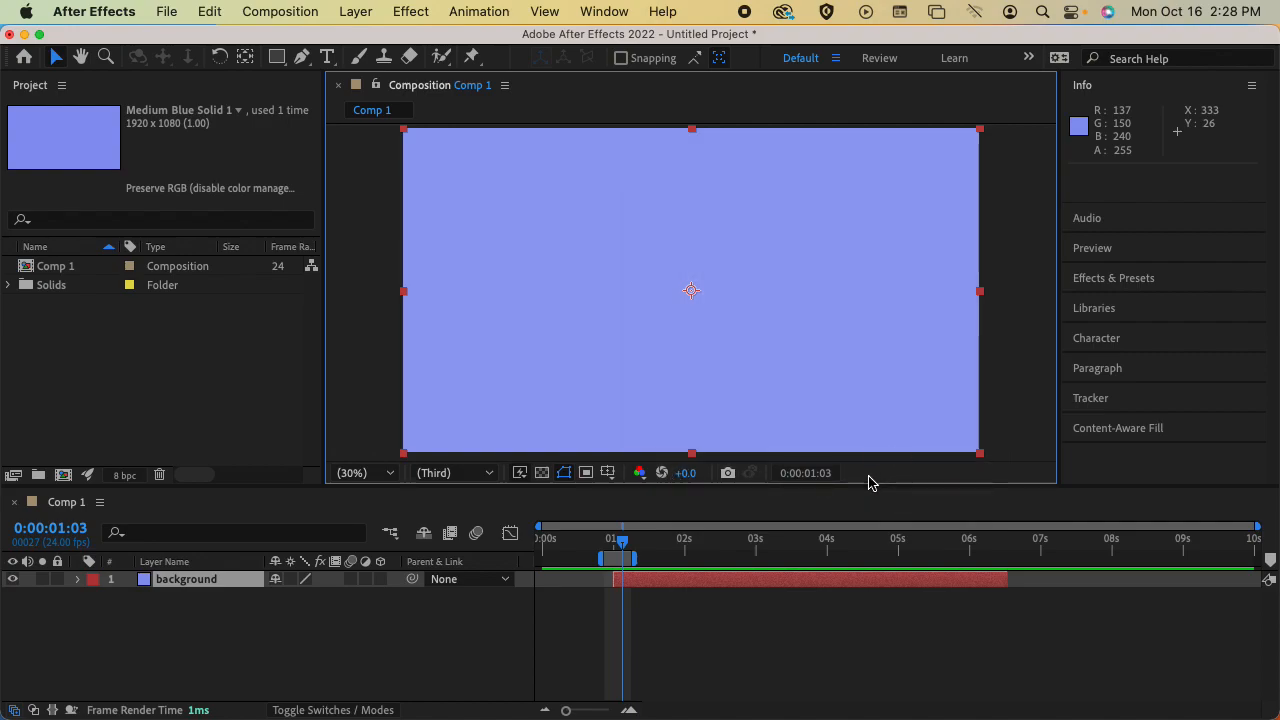
Search the application's help for "loop" and close the search
left_click(664, 11)
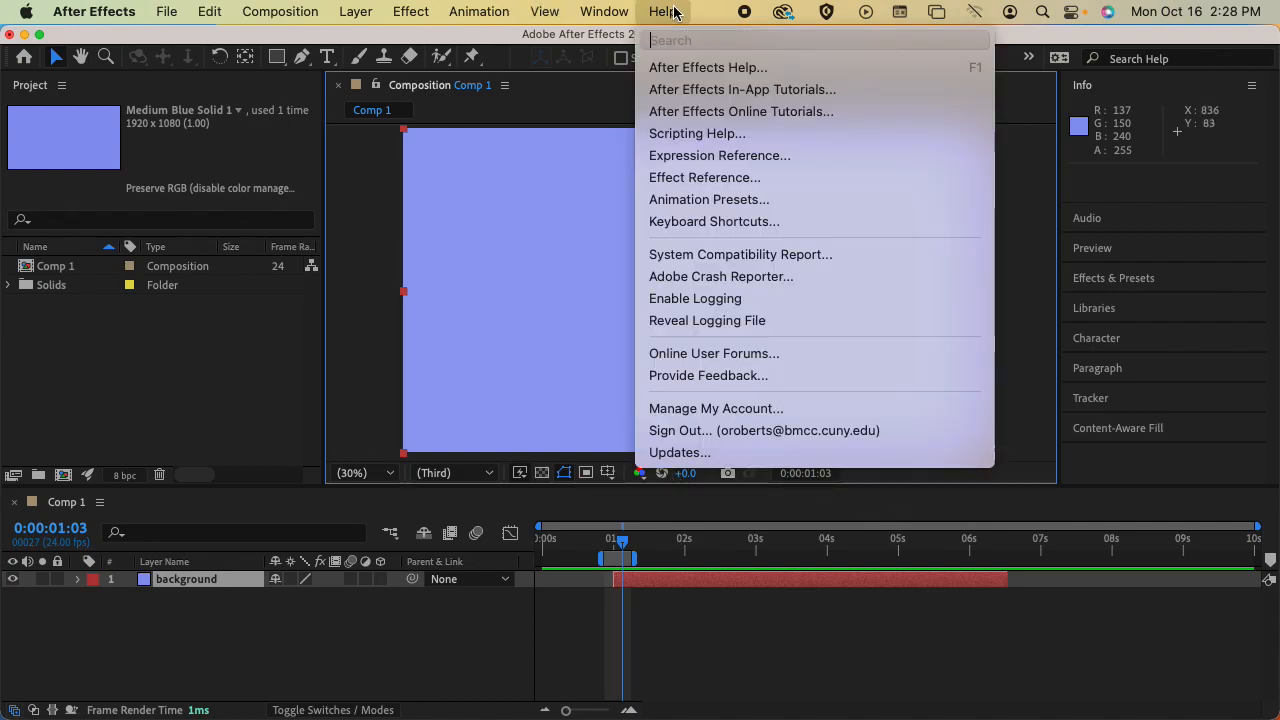
type("loop")
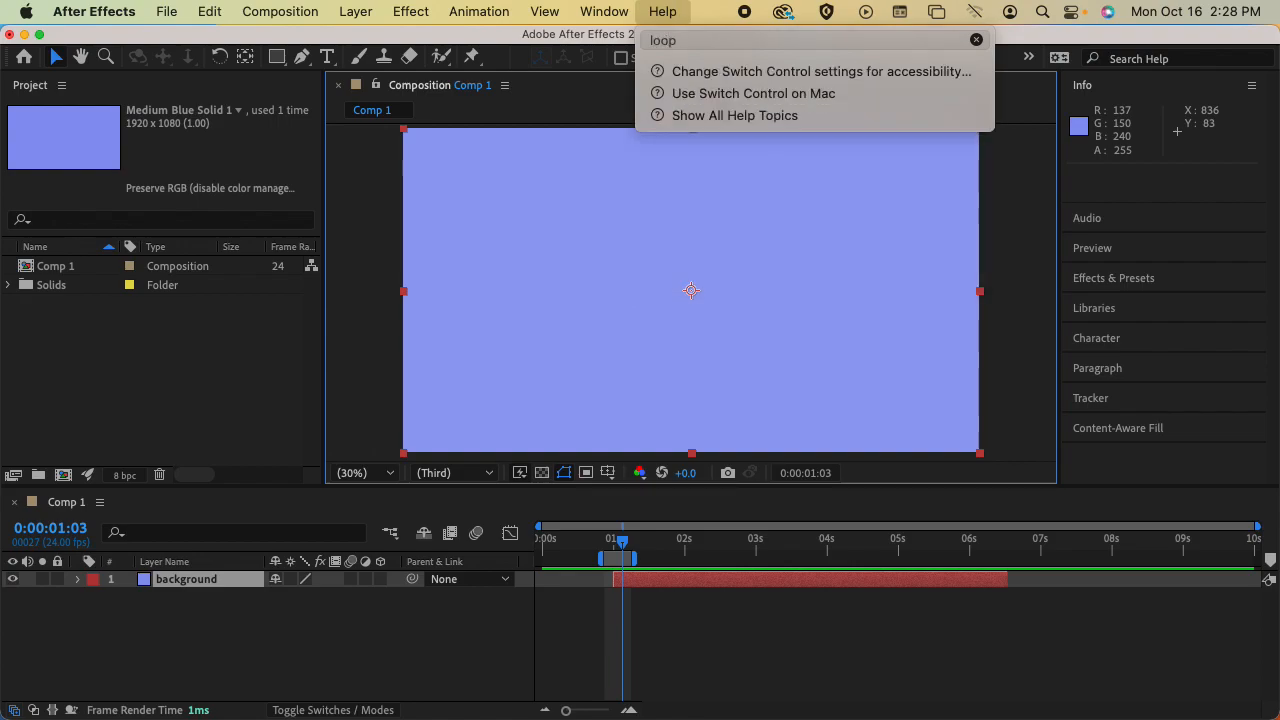
left_click(670, 17)
Preview from 0:00:00:23 while extending the work area's end to about 2.7 seconds, and stop the playback
mouse_move(621, 540)
left_mouse_down()
mouse_move(576, 543)
mouse_move(612, 548)
left_mouse_up()
key("space")
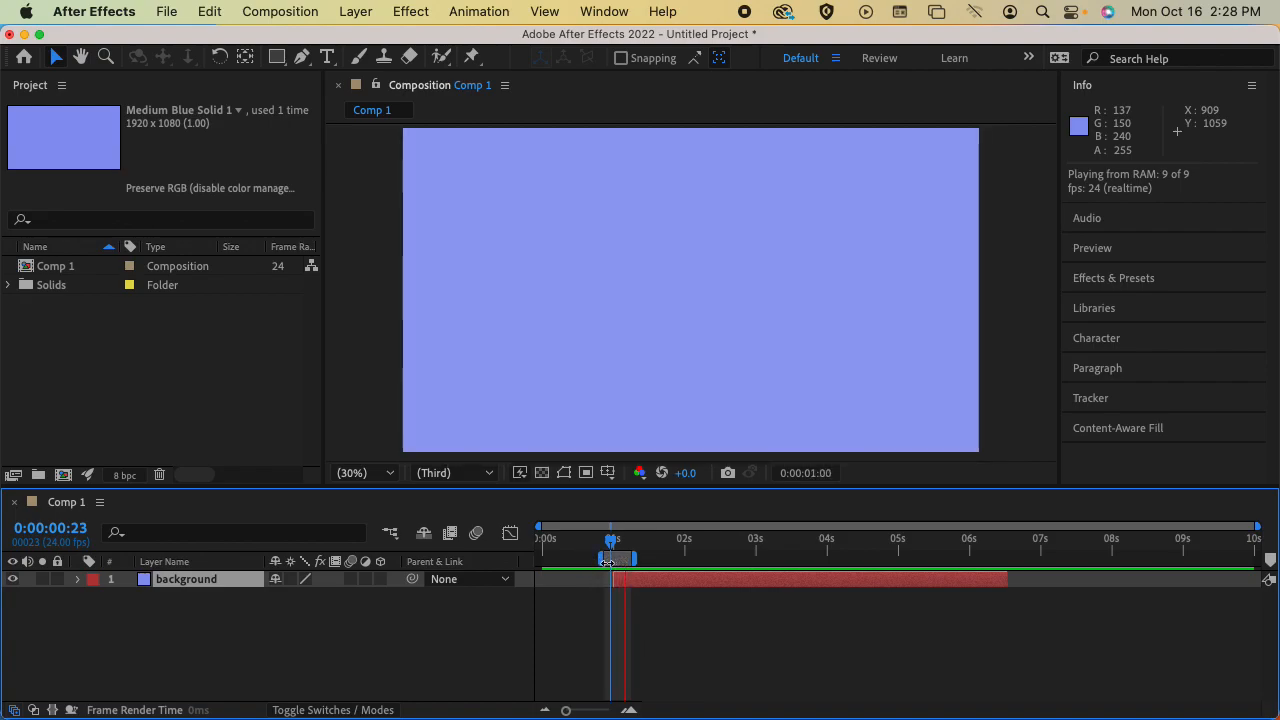
left_click_drag(634, 566, 733, 560)
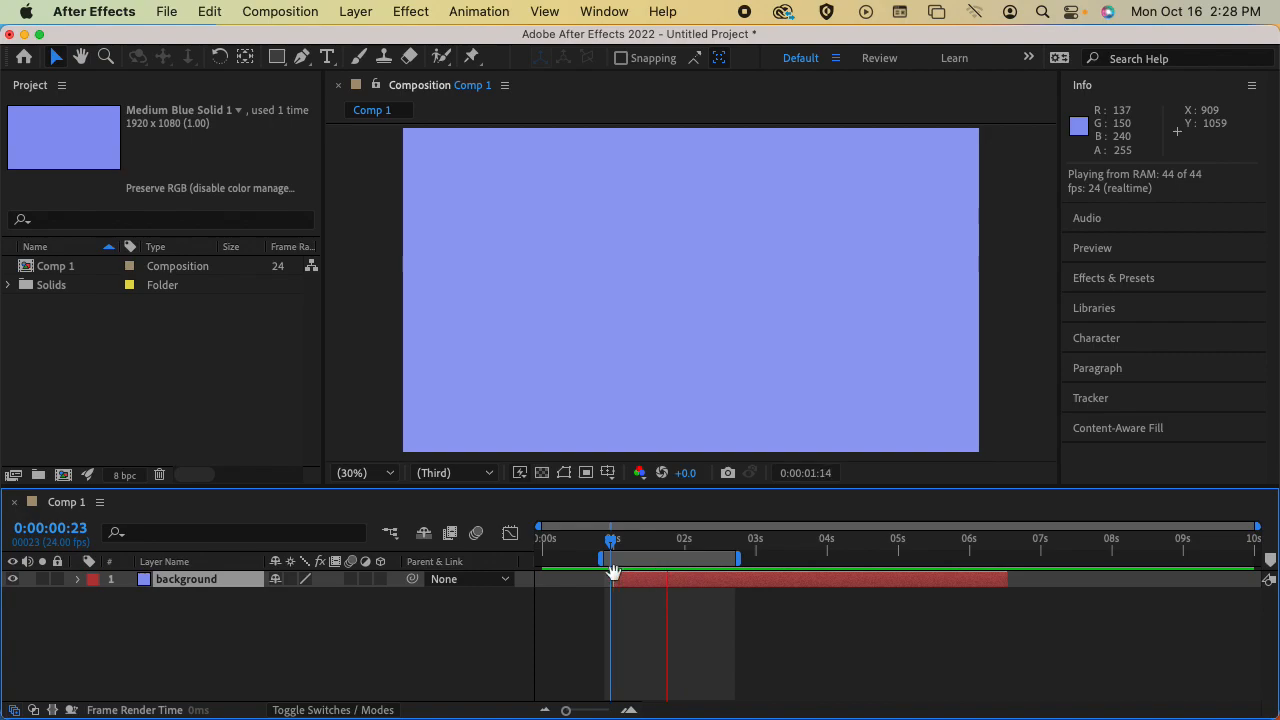
left_click(614, 576)
Reset the work area to the whole composition and make the background layer span from 0:00:00:00 to 10 seconds
left_click_drag(597, 563, 541, 562)
left_click_drag(738, 560, 1262, 548)
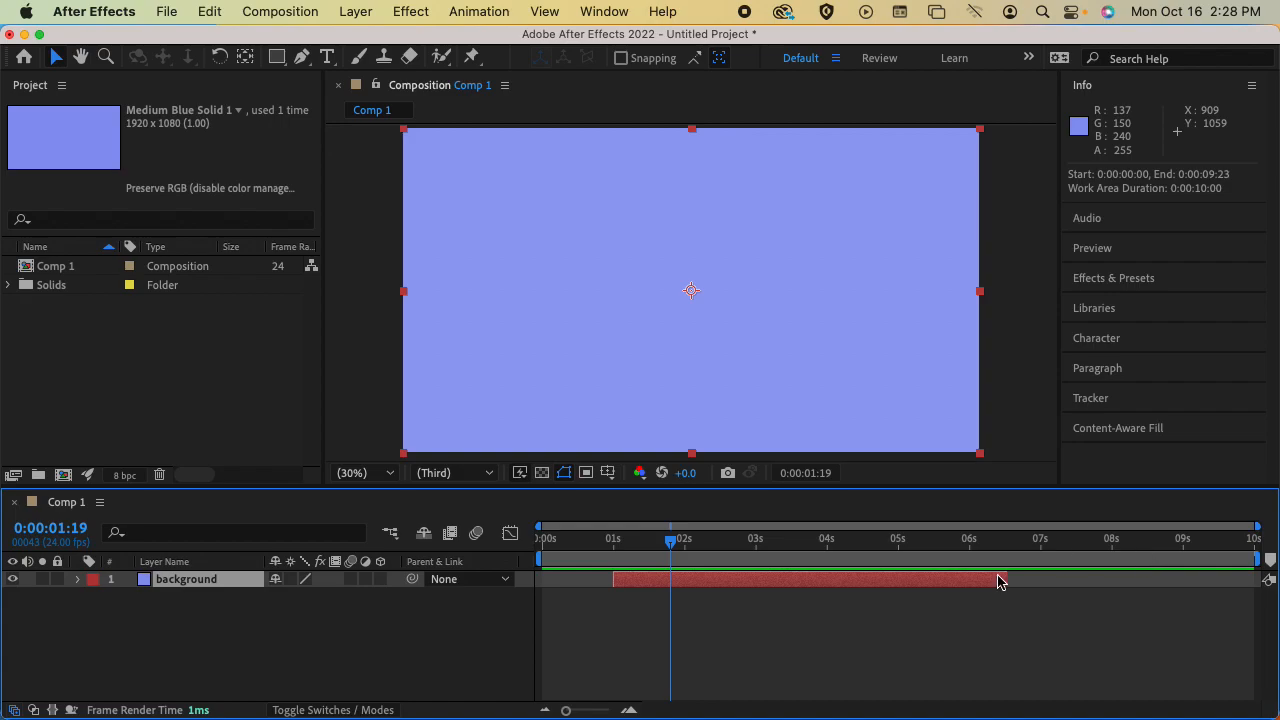
left_click_drag(709, 586, 637, 580)
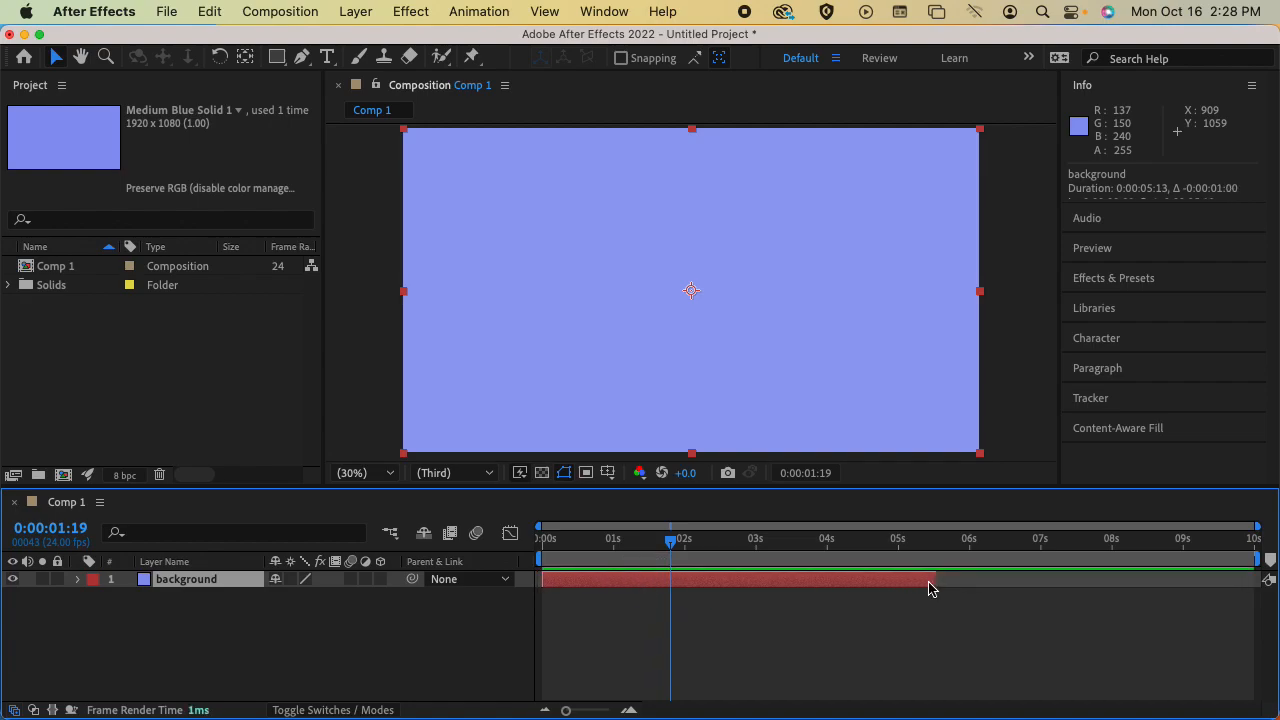
left_click_drag(941, 585, 1260, 590)
left_click_drag(552, 541, 541, 543)
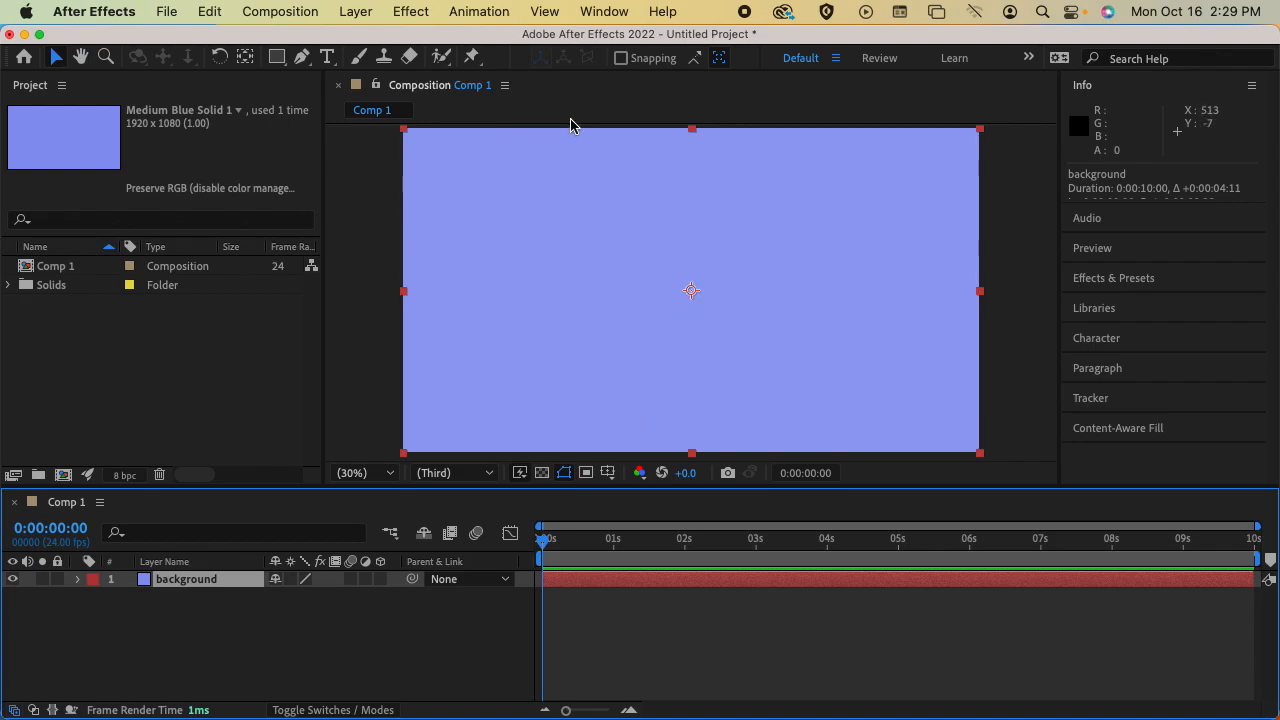
Try the composition viewer at Fit, 100% and 25% magnification, and set it back to Fit
left_click(384, 473)
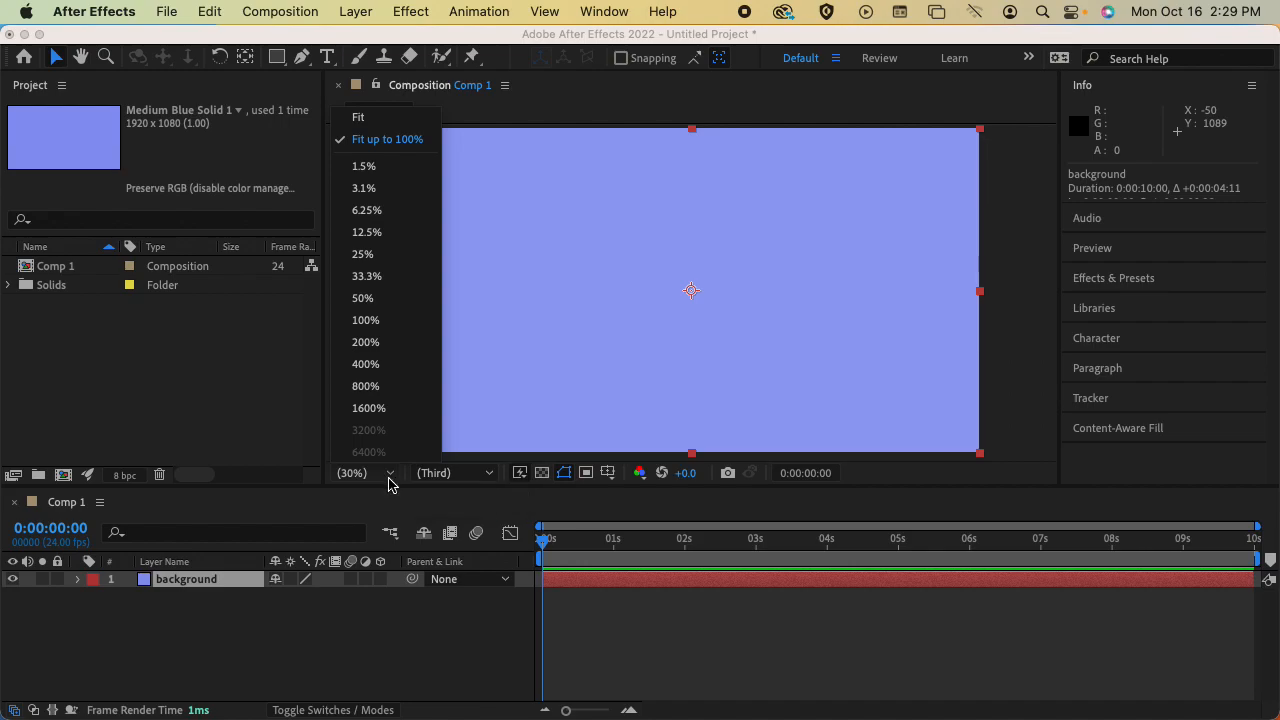
left_click(395, 118)
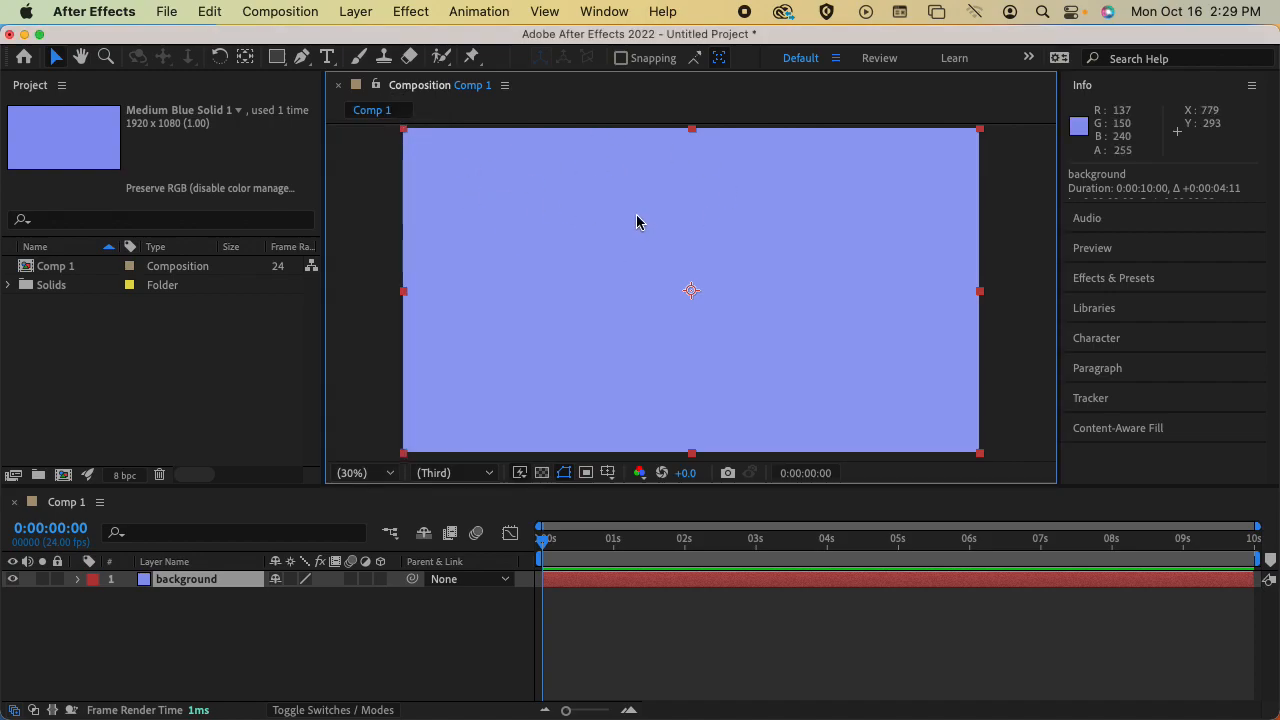
left_click(378, 470)
left_click(403, 320)
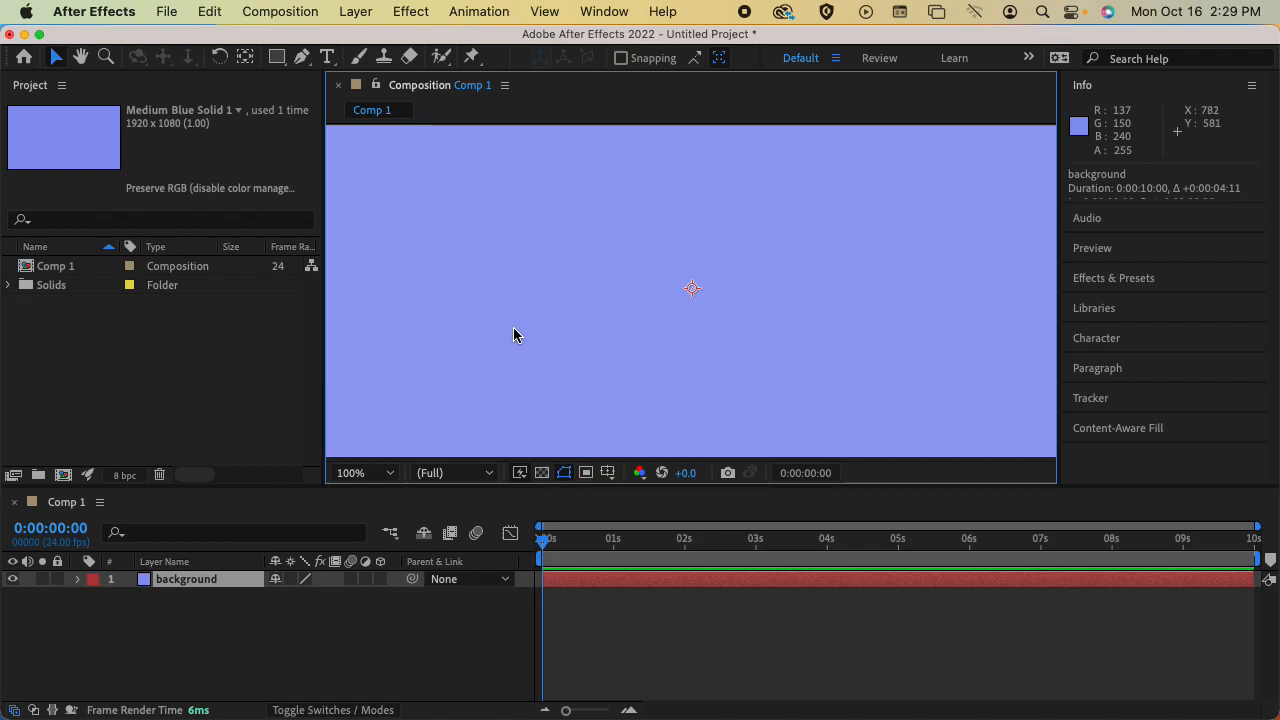
left_click(357, 472)
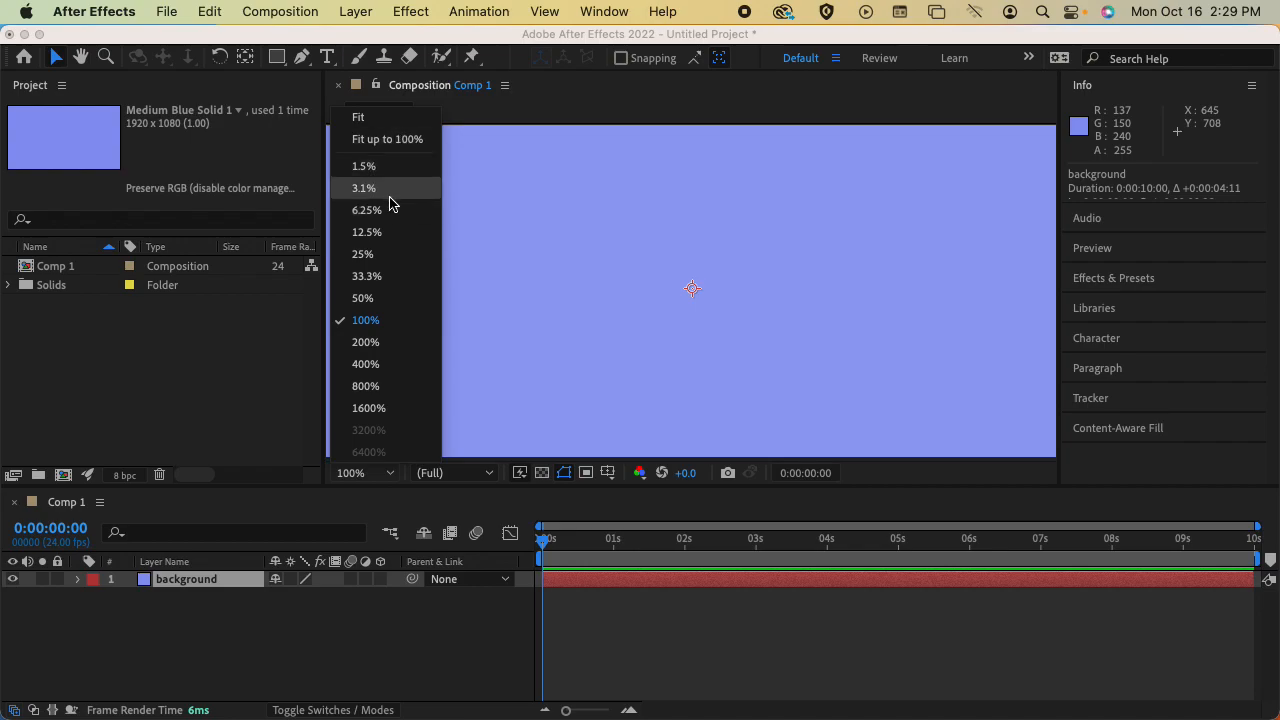
left_click(393, 256)
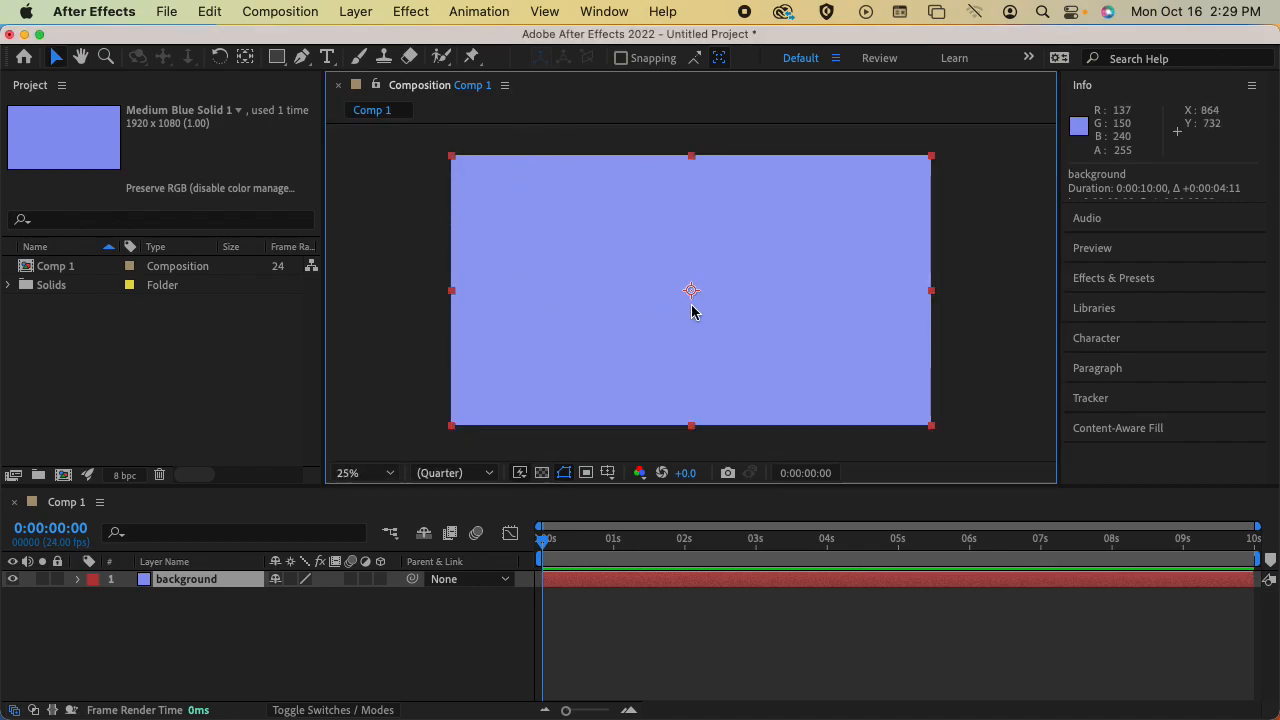
left_click(368, 476)
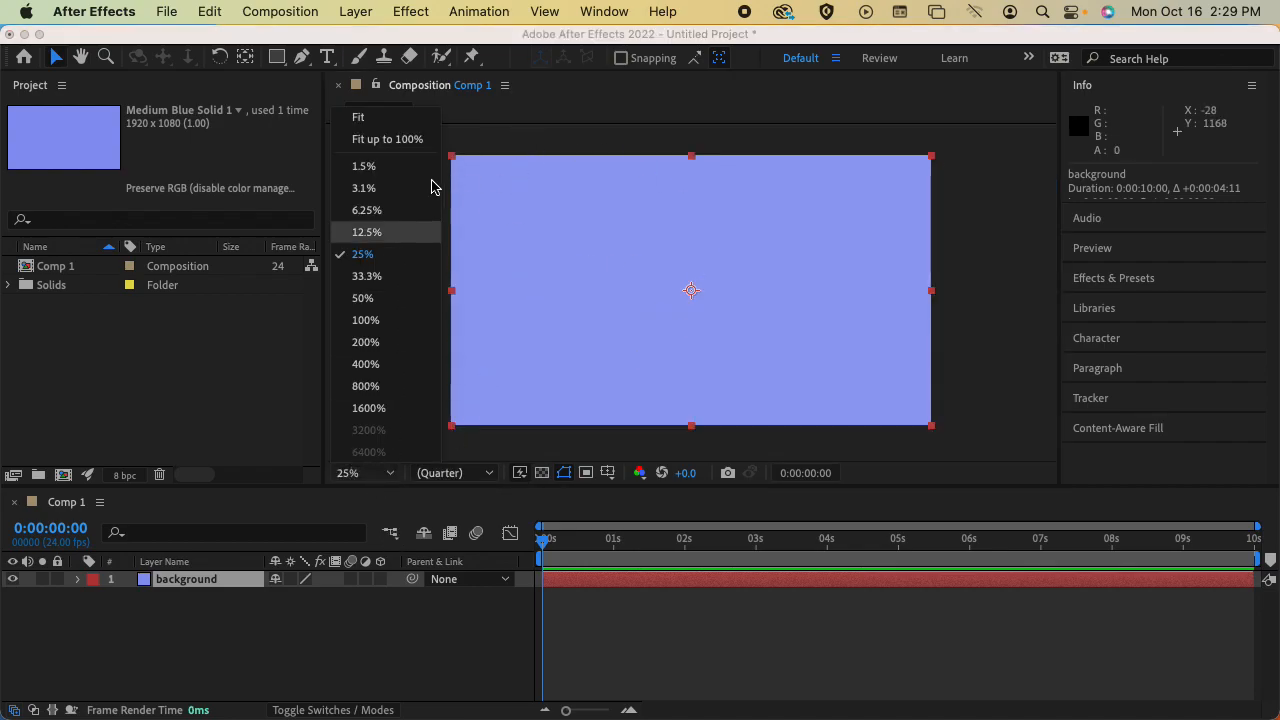
left_click(386, 120)
Examine the composition viewer's preview resolution choices, leaving Auto selected
left_click(457, 472)
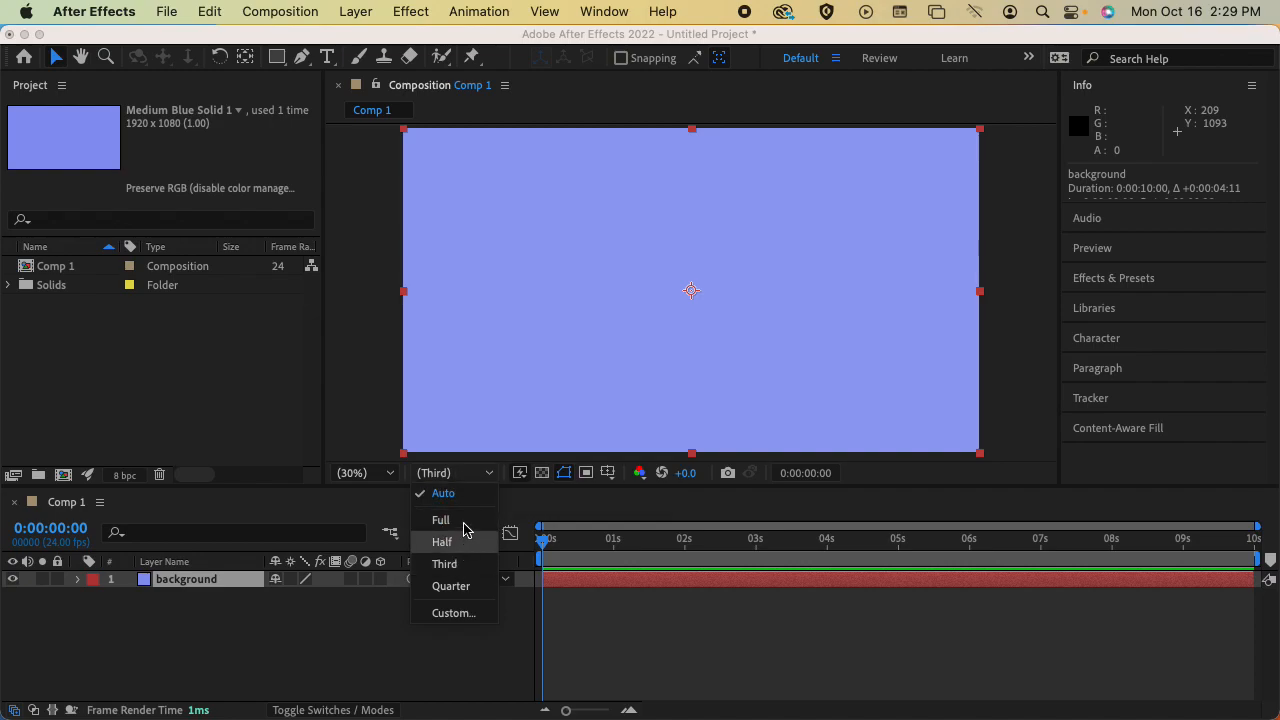
left_click(464, 474)
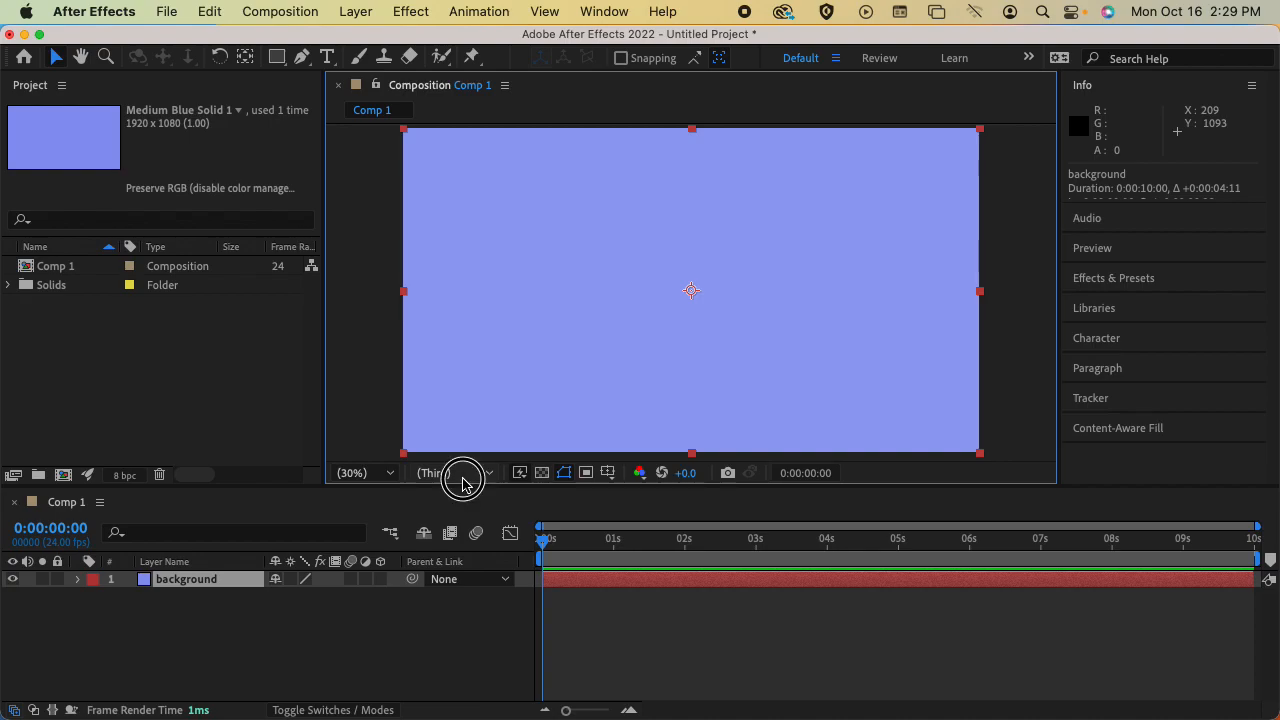
left_click(463, 479)
left_click(479, 481)
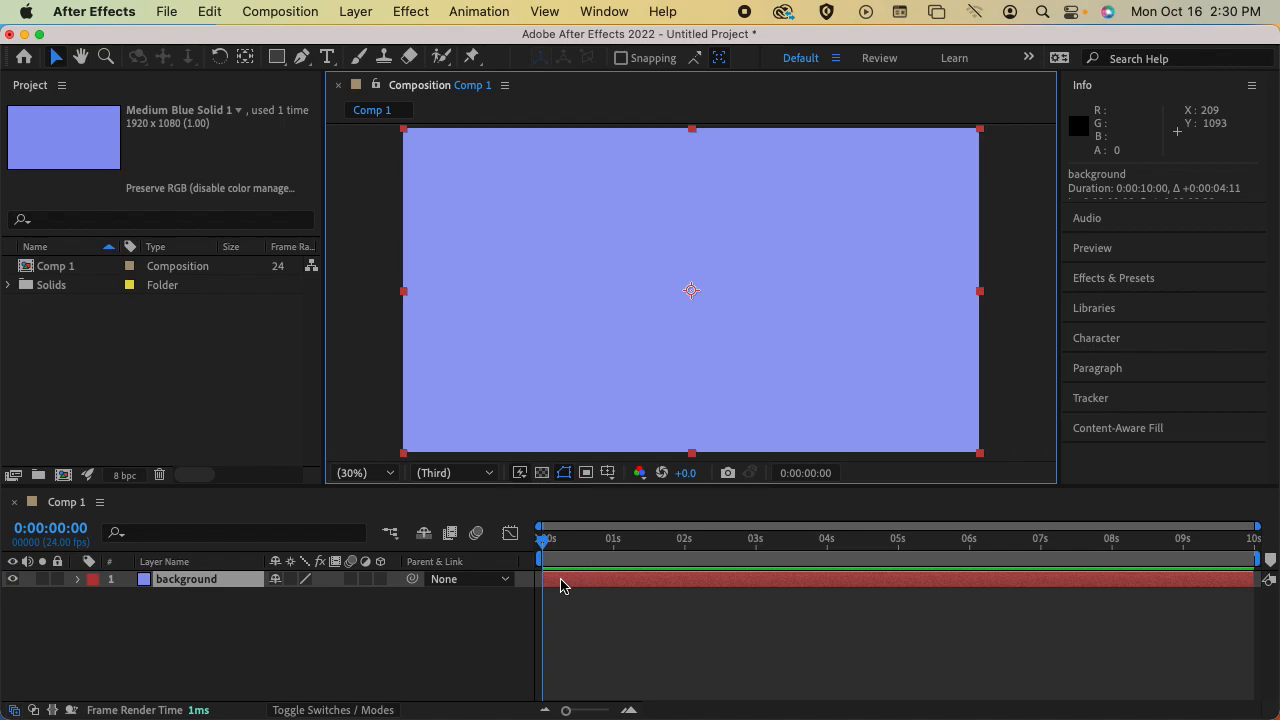
Try trimming the background layer's start to 0:00:01:06, and return both its start and the playhead to 0:00:00:00
left_click_drag(545, 583, 631, 580)
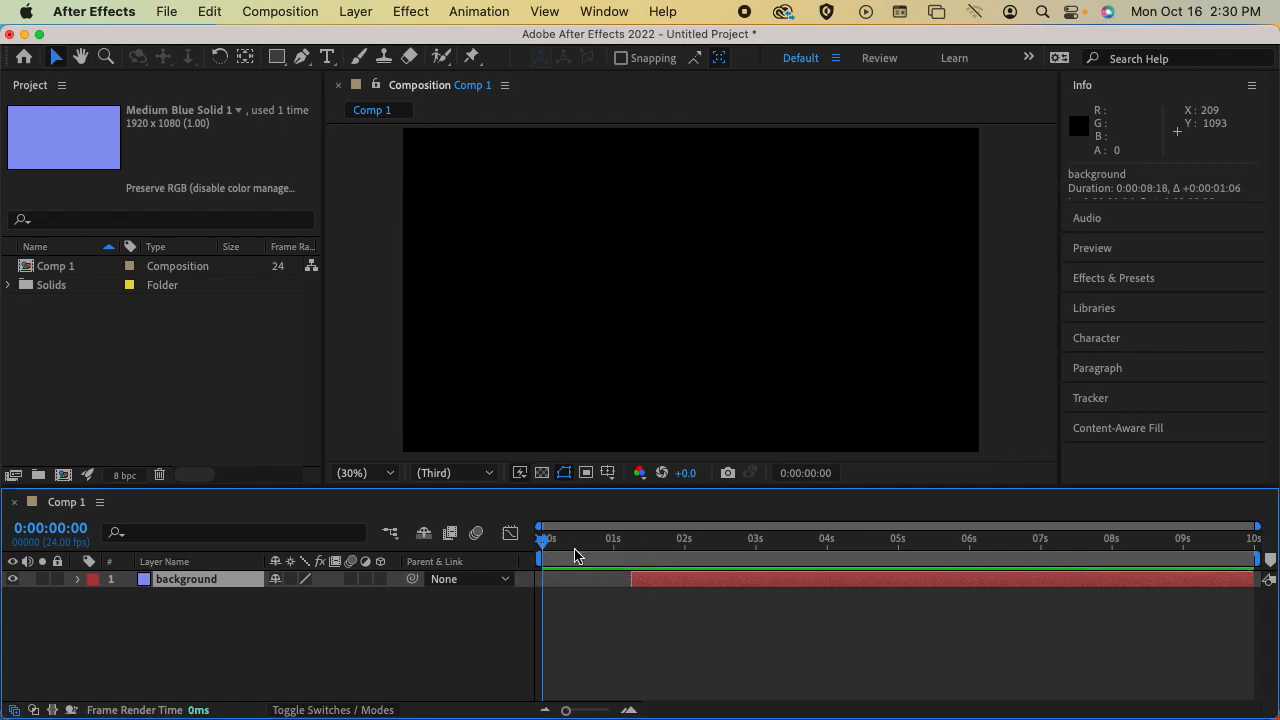
left_click_drag(545, 543, 690, 540)
left_click_drag(631, 580, 542, 585)
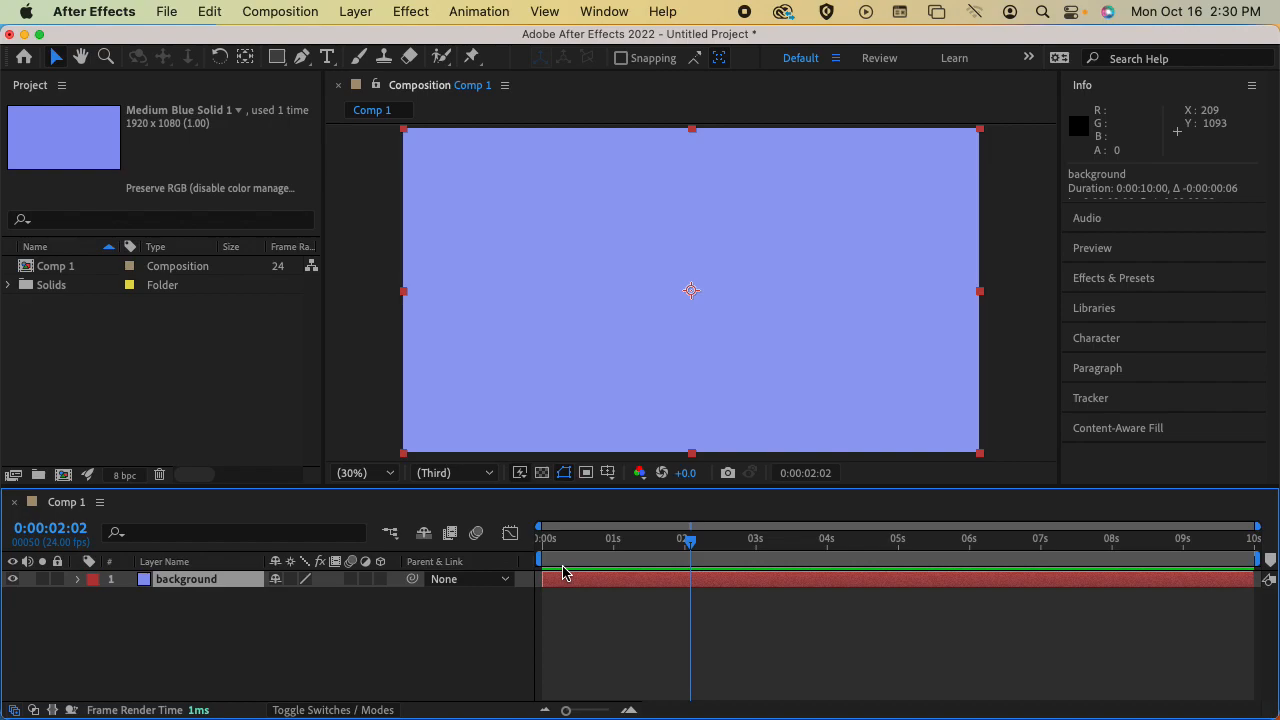
left_click_drag(690, 540, 530, 540)
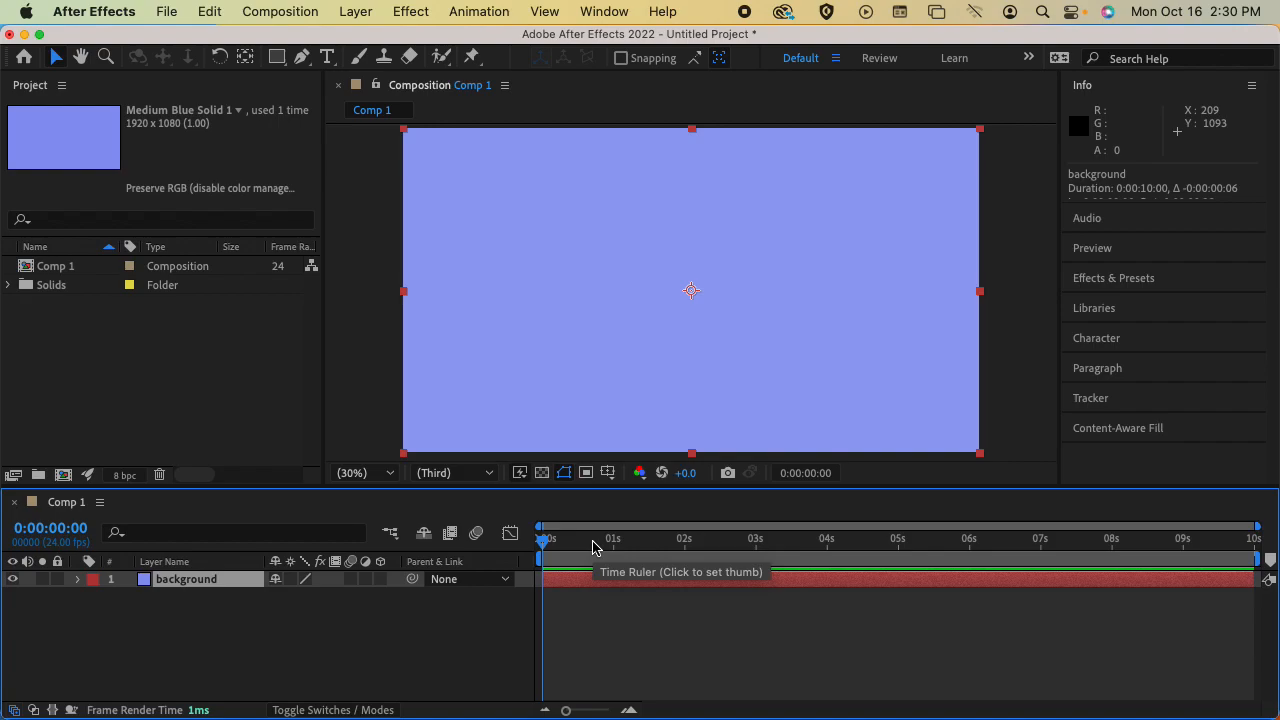
Select the background layer and expand it to reveal its Transform group
left_click(226, 618)
left_click(201, 581)
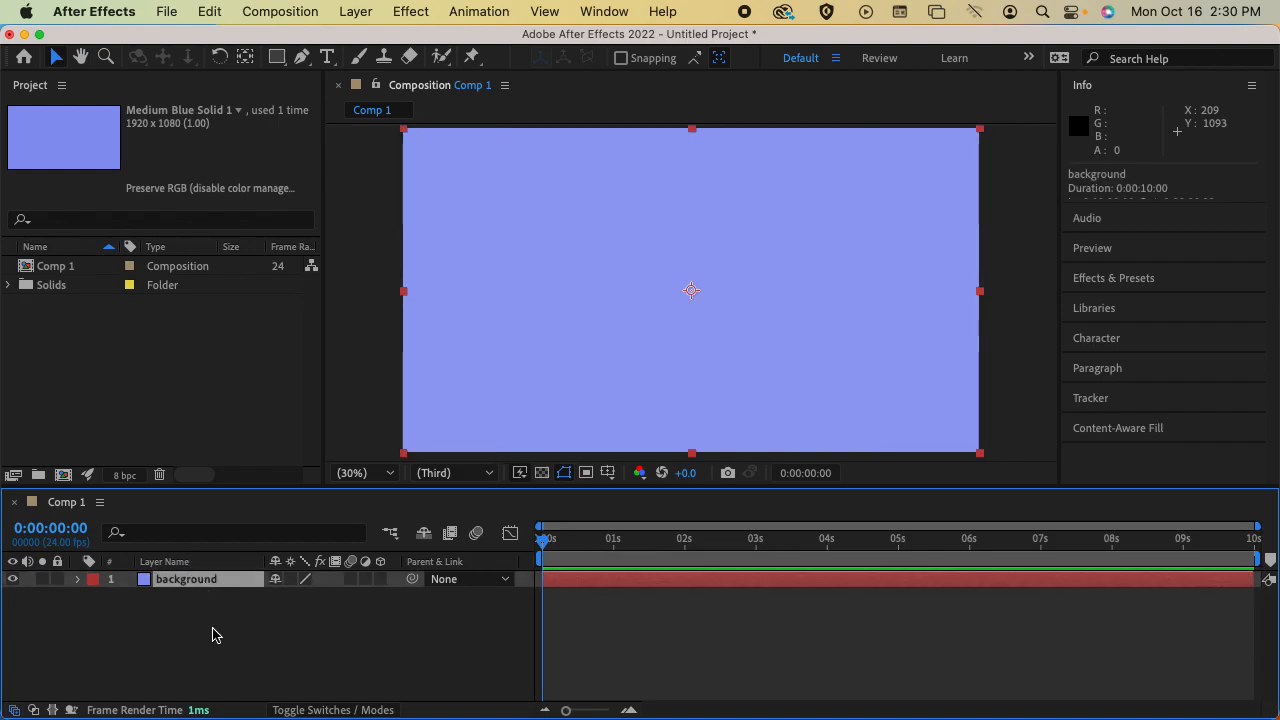
left_click(80, 582)
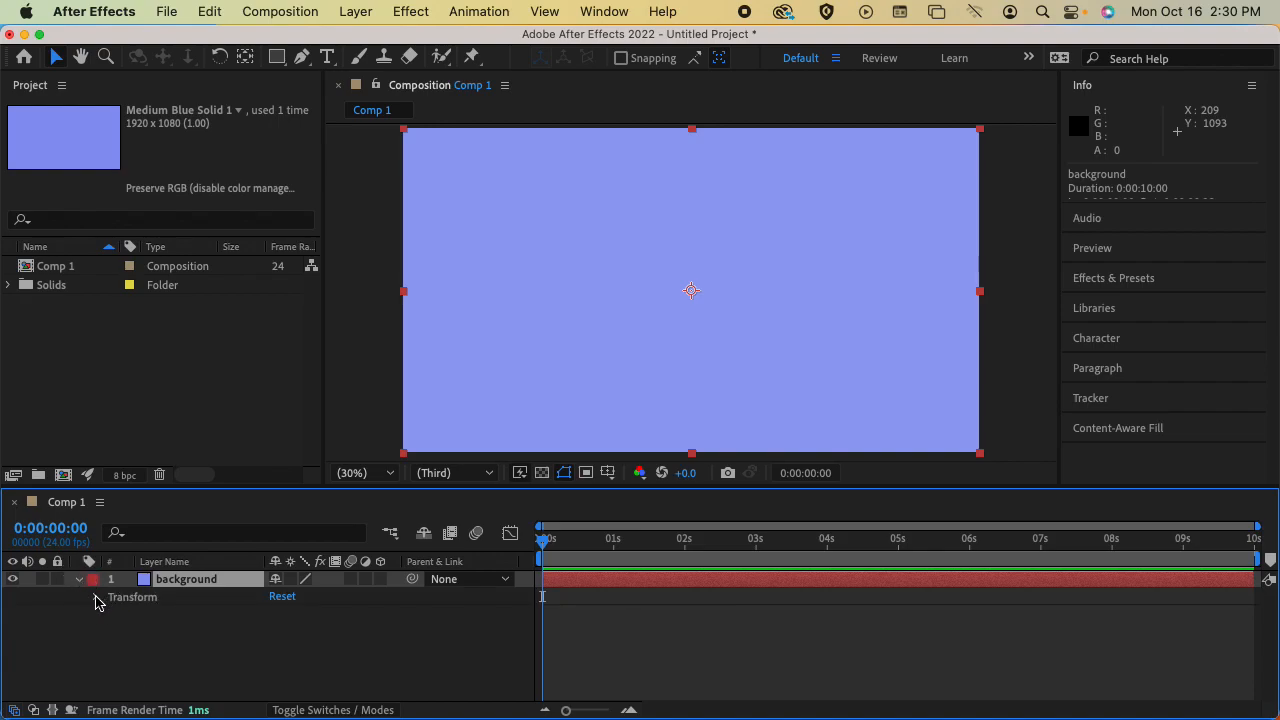
Expand the background layer's Transform group and enlarge the timeline area so all five transform properties are visible
left_click(95, 598)
left_click(95, 598)
left_click(77, 582)
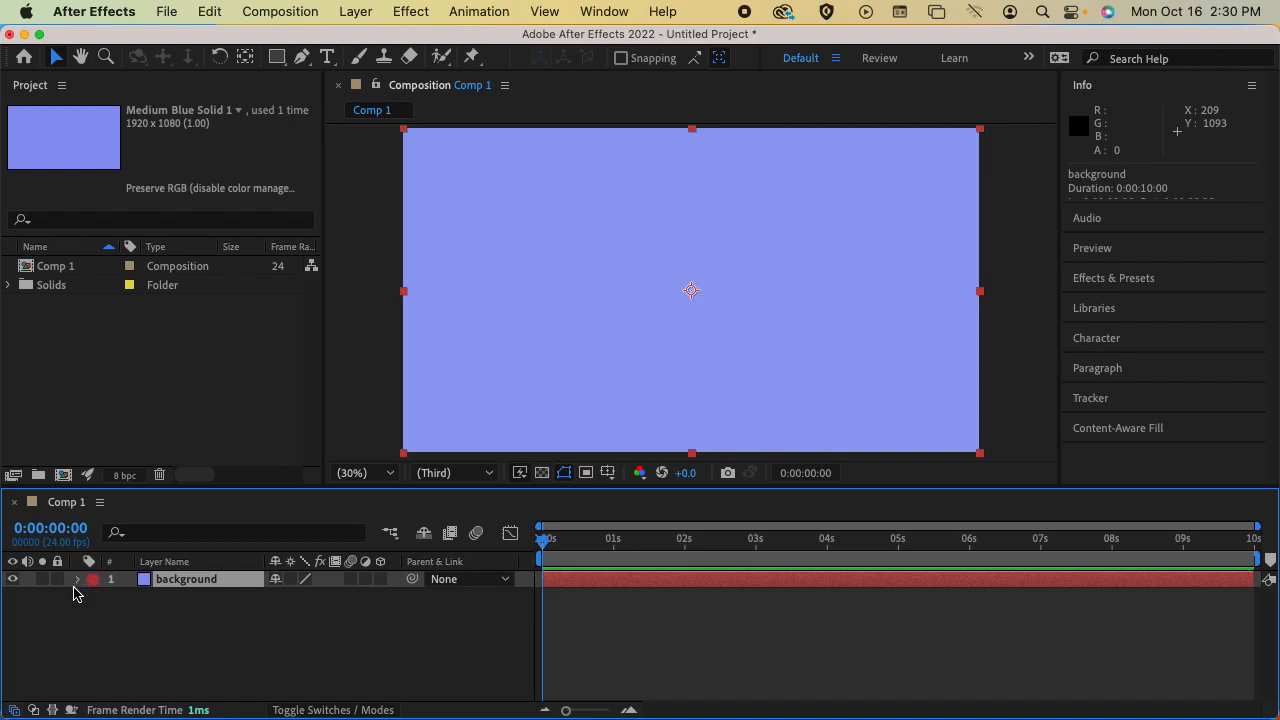
left_click(77, 581)
left_click(96, 598)
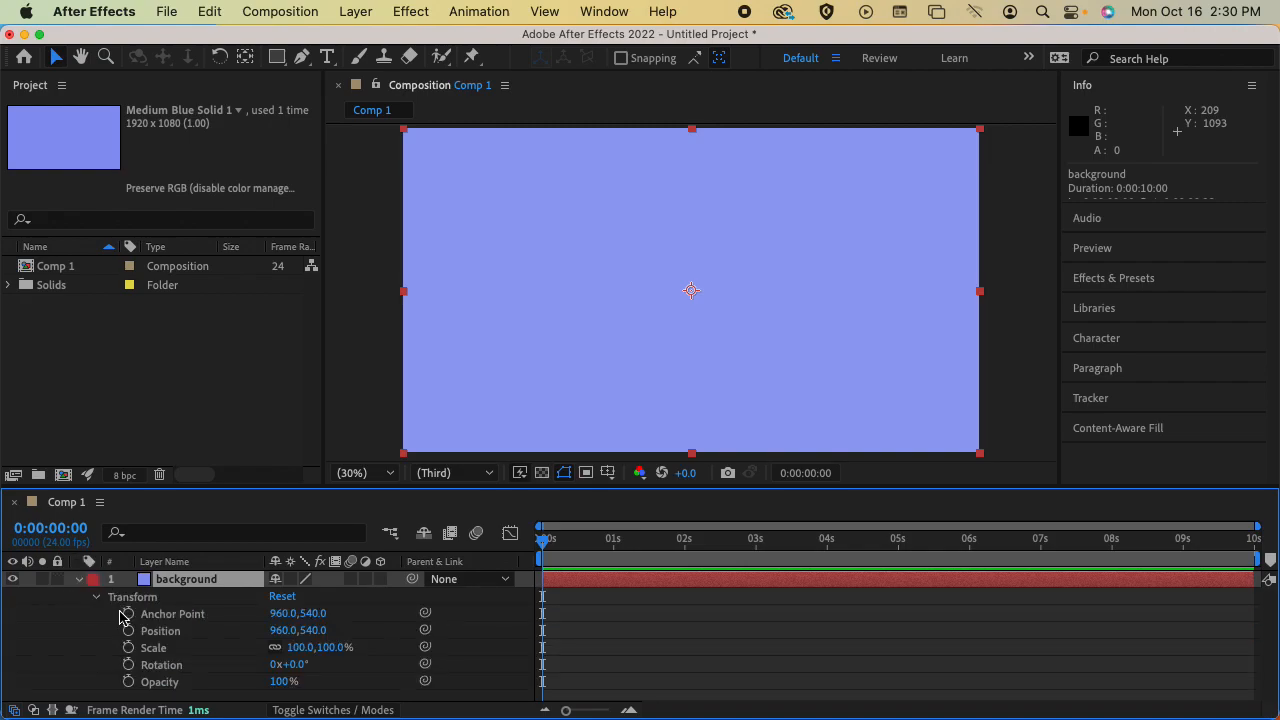
left_click_drag(316, 488, 319, 467)
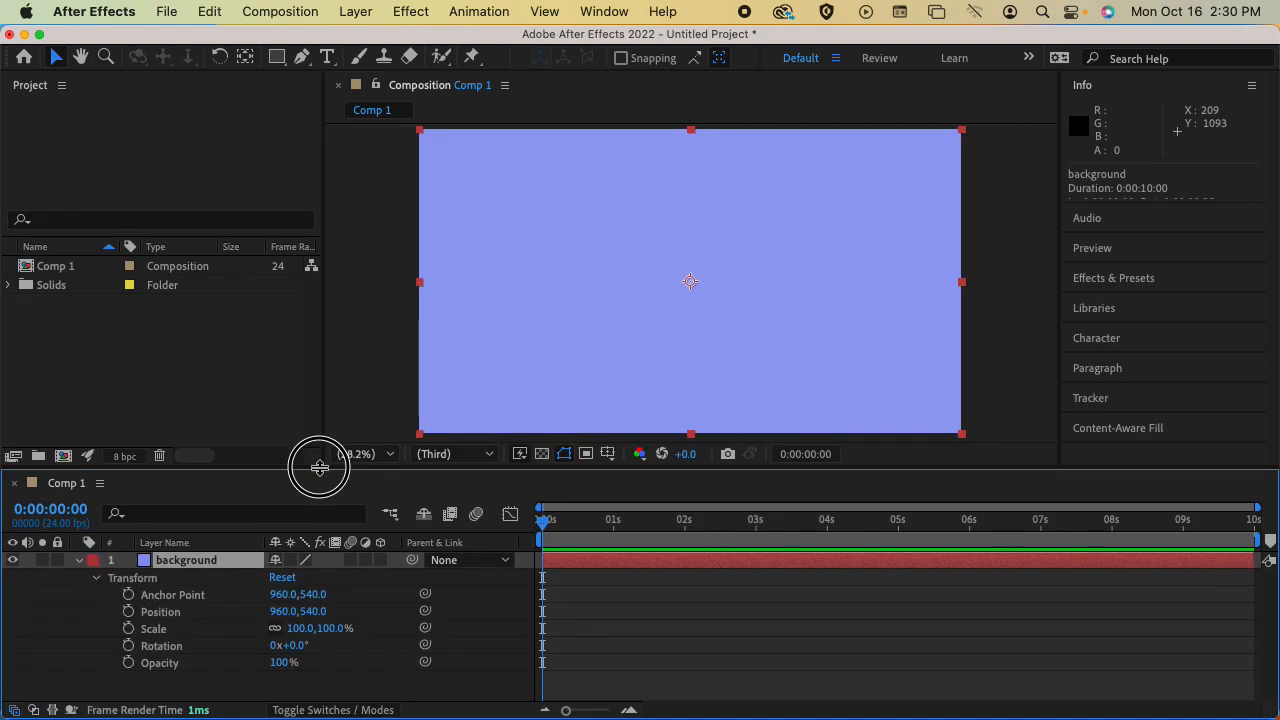
Select the Anchor Point and Position properties, try moving the background layer to about 1016.7, 465.6, and undo the move
left_click(181, 597)
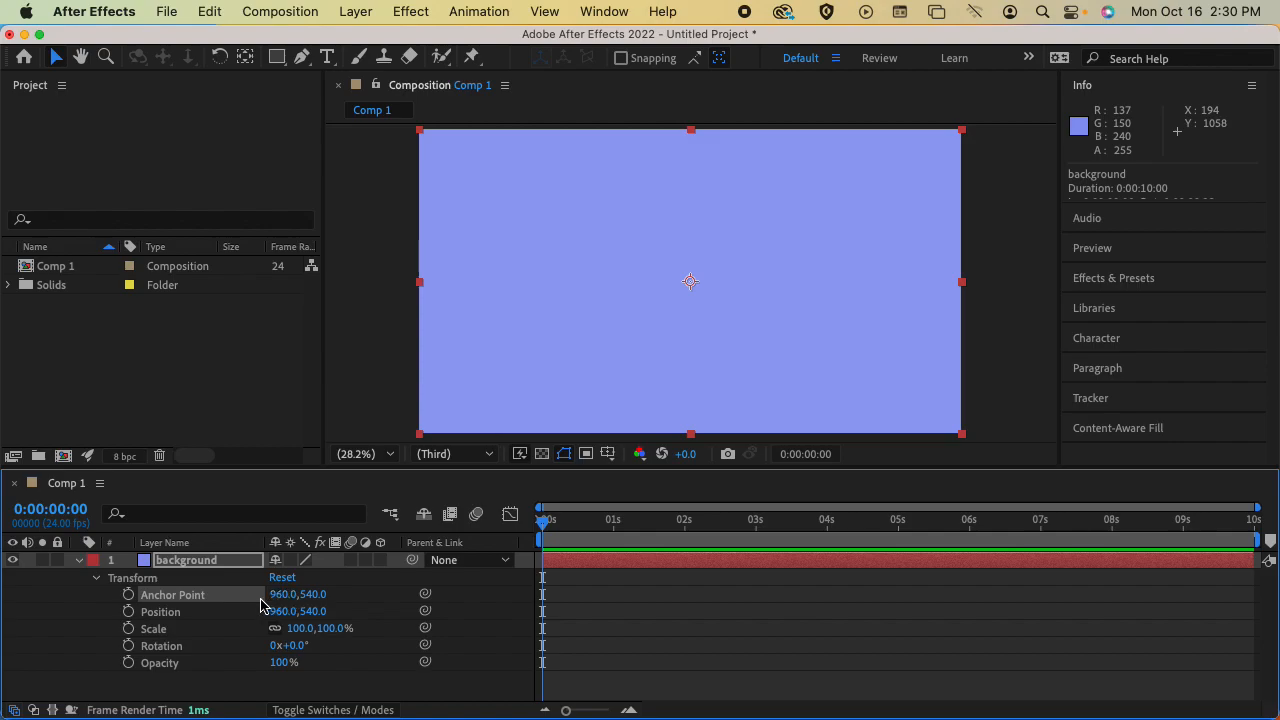
left_click(185, 617)
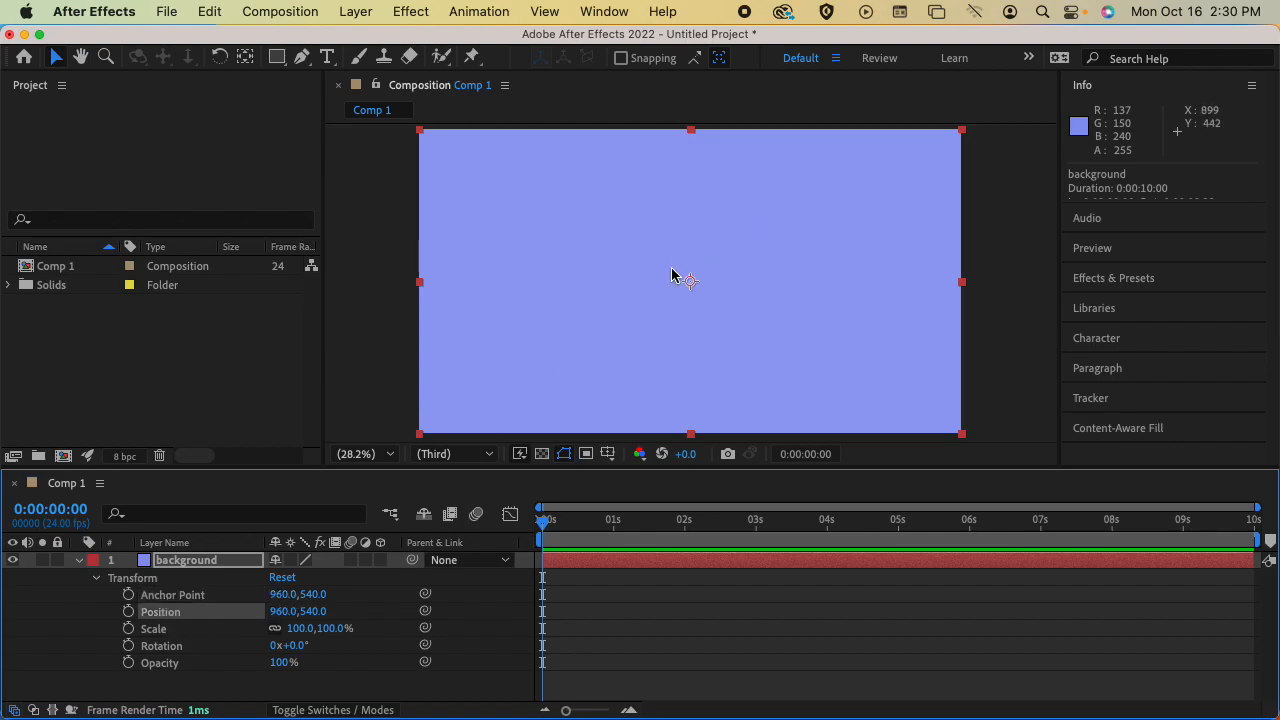
mouse_move(691, 271)
left_mouse_down()
mouse_move(708, 236)
mouse_move(700, 272)
left_mouse_up()
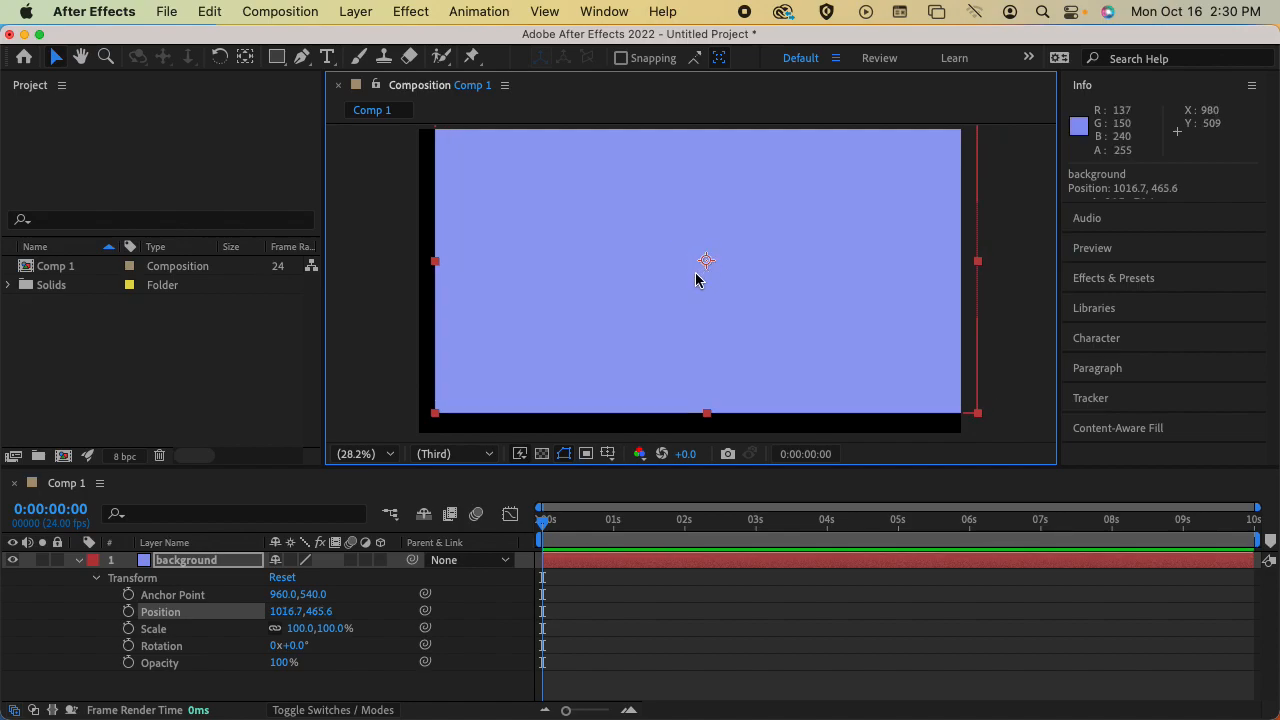
key("super+z")
Select the Scale property, try scaling the background layer from its upper-right corner, and undo the scaling
left_click(172, 629)
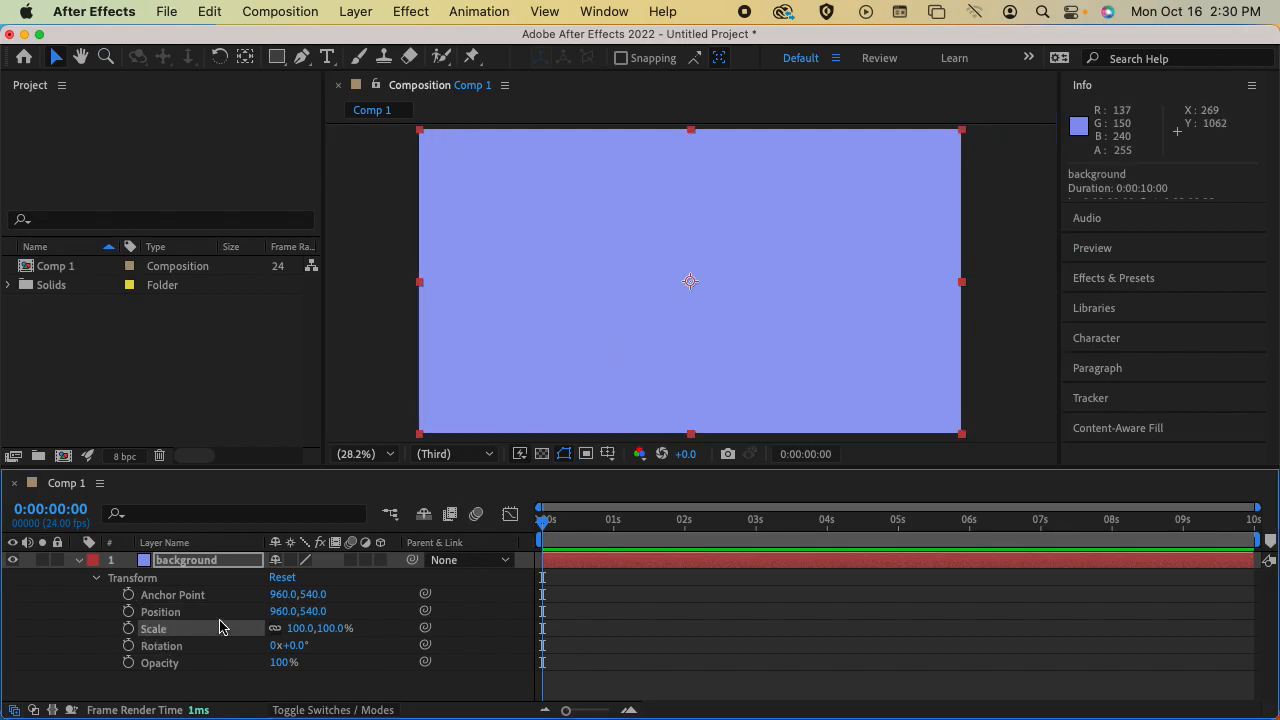
left_click_drag(965, 132, 950, 160)
key("super+z")
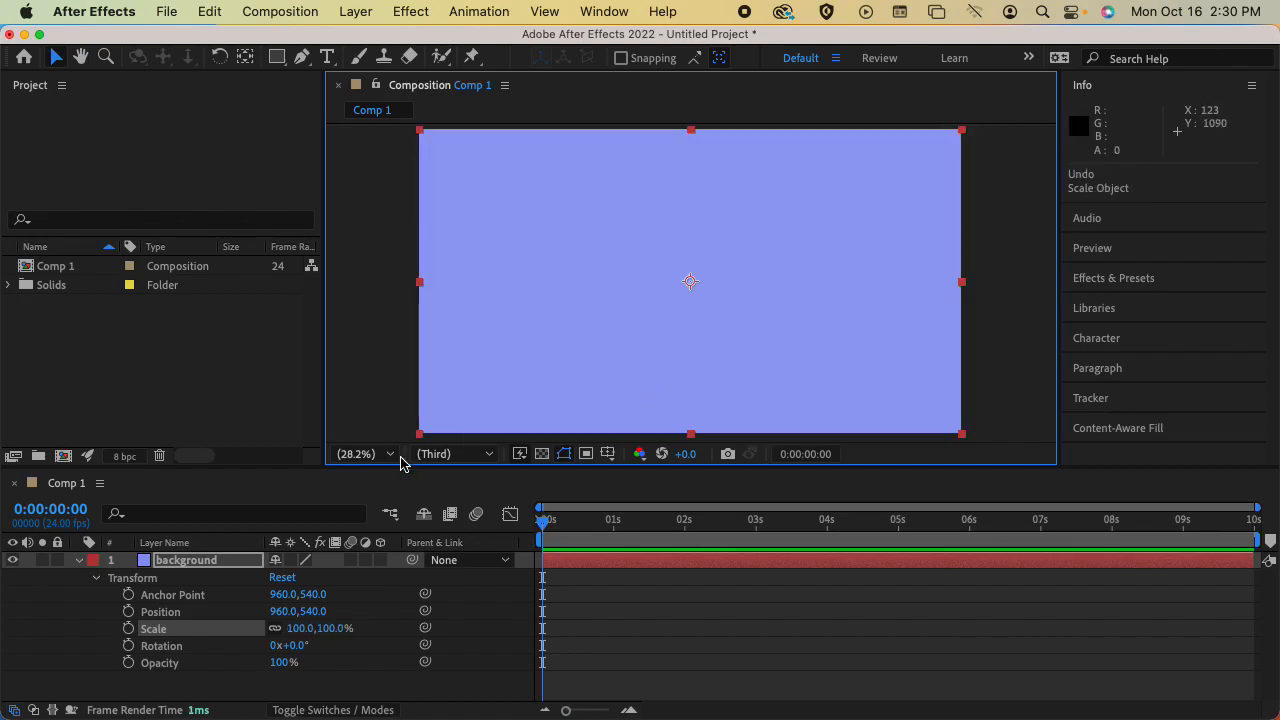
Try rotating the background layer freehand with the Rotation tool, undo the rotation, and return to the Selection tool
left_click(198, 647)
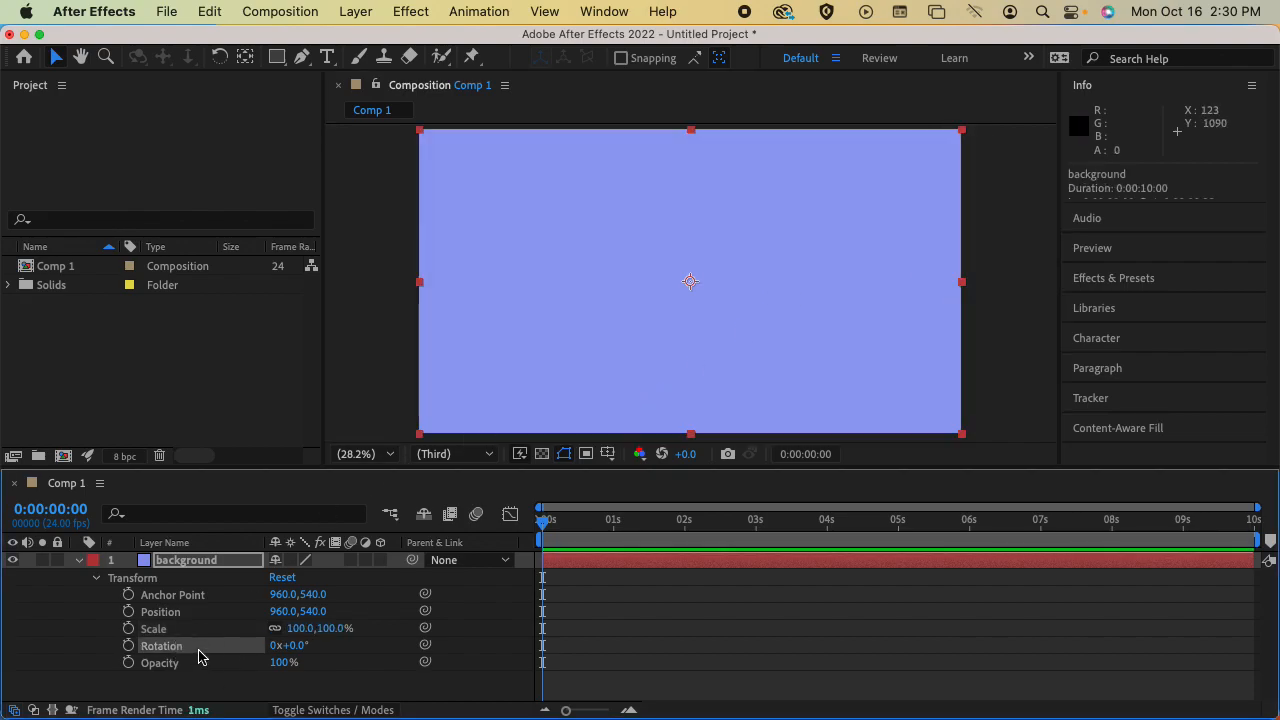
left_click(963, 135)
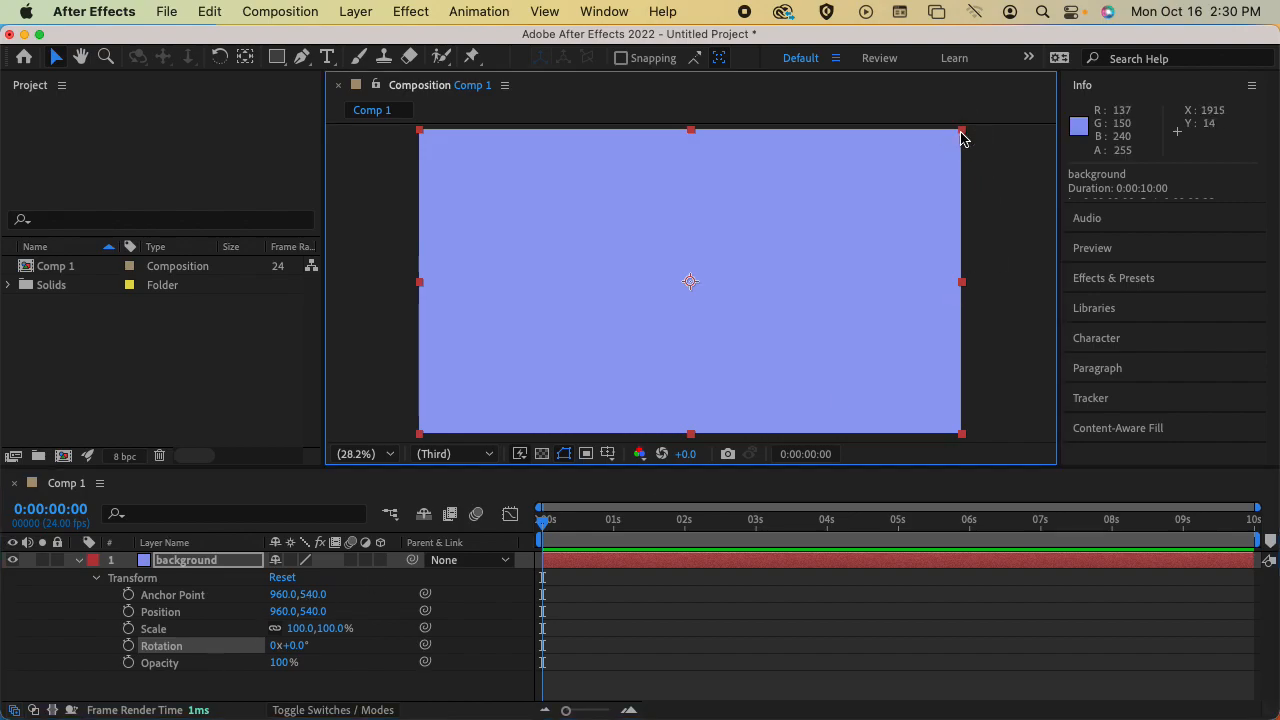
left_click(219, 57)
left_click_drag(816, 215, 626, 268)
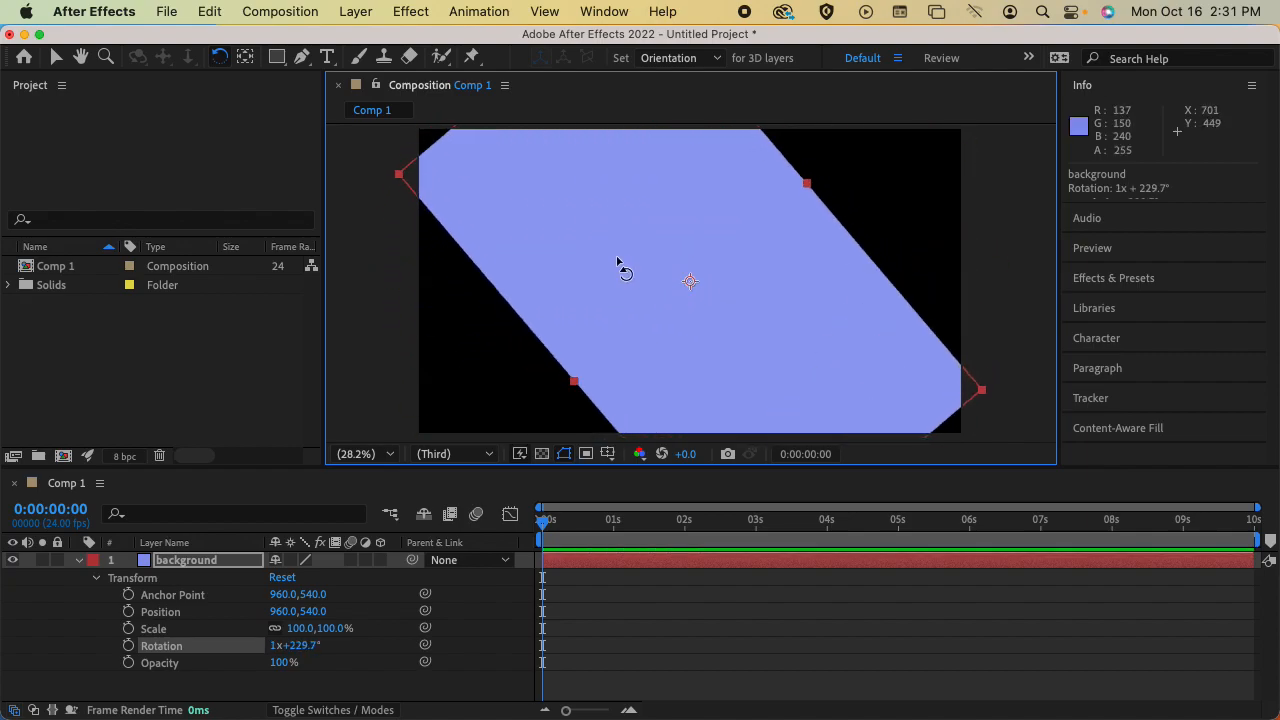
key("super+z")
left_click(56, 57)
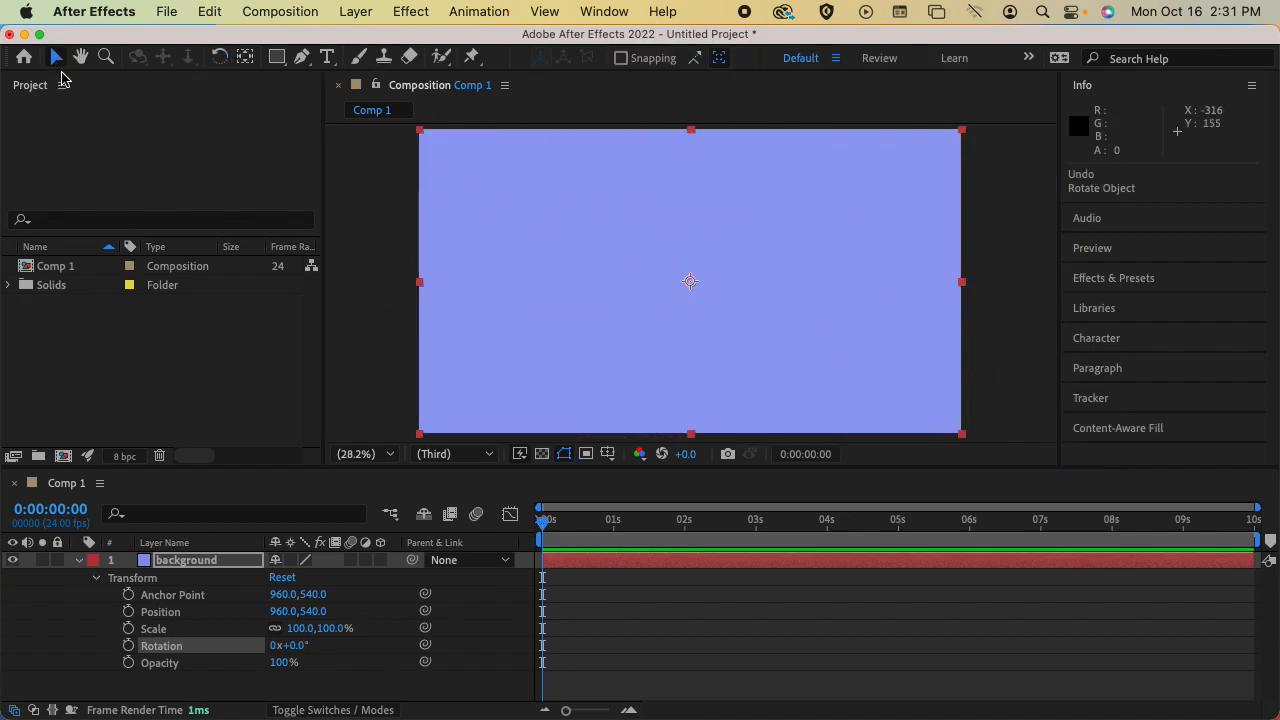
Try adjusting the background layer's opacity, leave it at 100%, and collapse the layer's properties
left_click(189, 664)
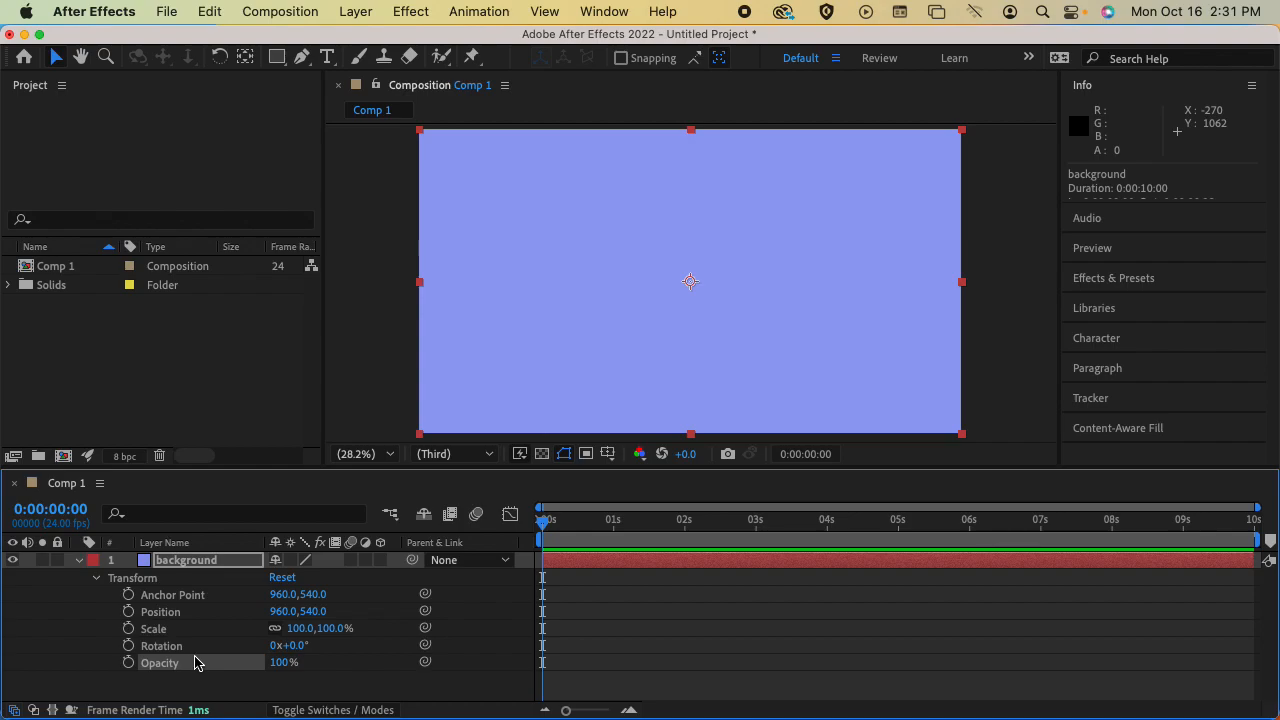
left_click_drag(277, 663, 324, 677)
left_click(80, 561)
left_click(184, 564)
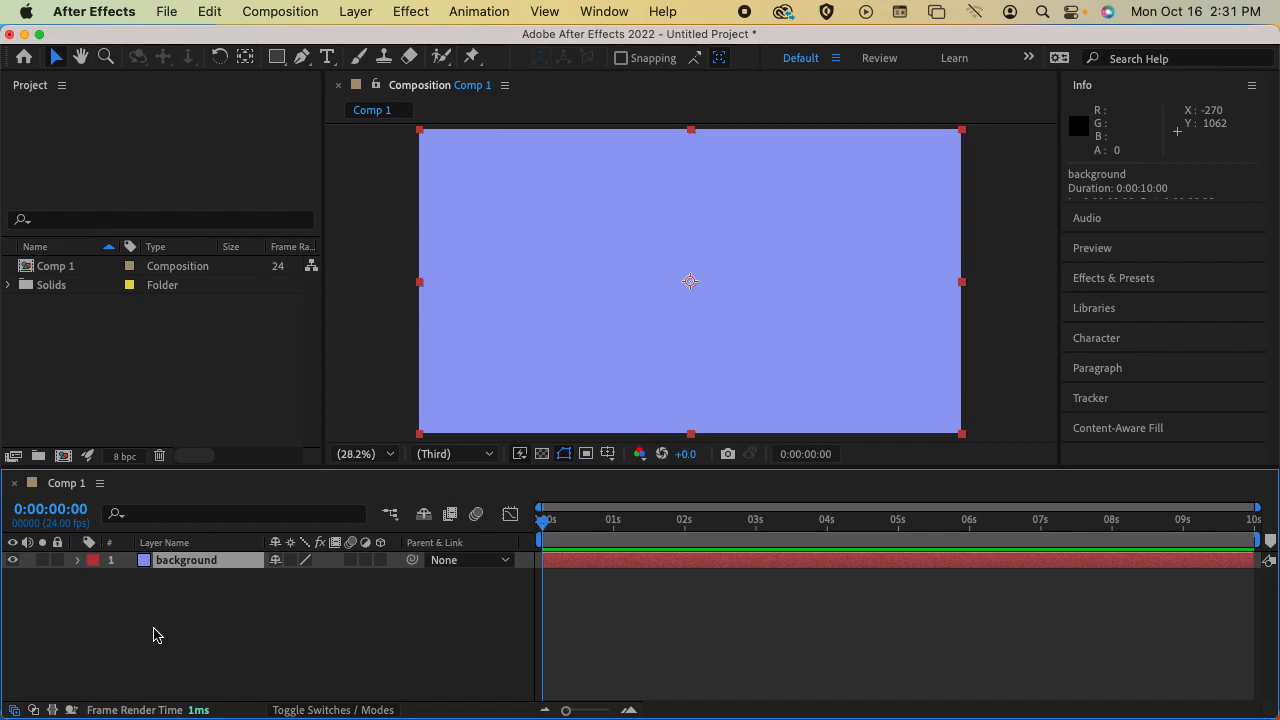
Expand and collapse the background layer and its Transform group to review how the properties are nested
left_click(79, 560)
left_click(95, 580)
left_click(95, 578)
left_click(79, 560)
left_click(166, 616)
Select the background layer and show only its Opacity, Position and Scale properties, one at a time
left_click(205, 563)
key("t")
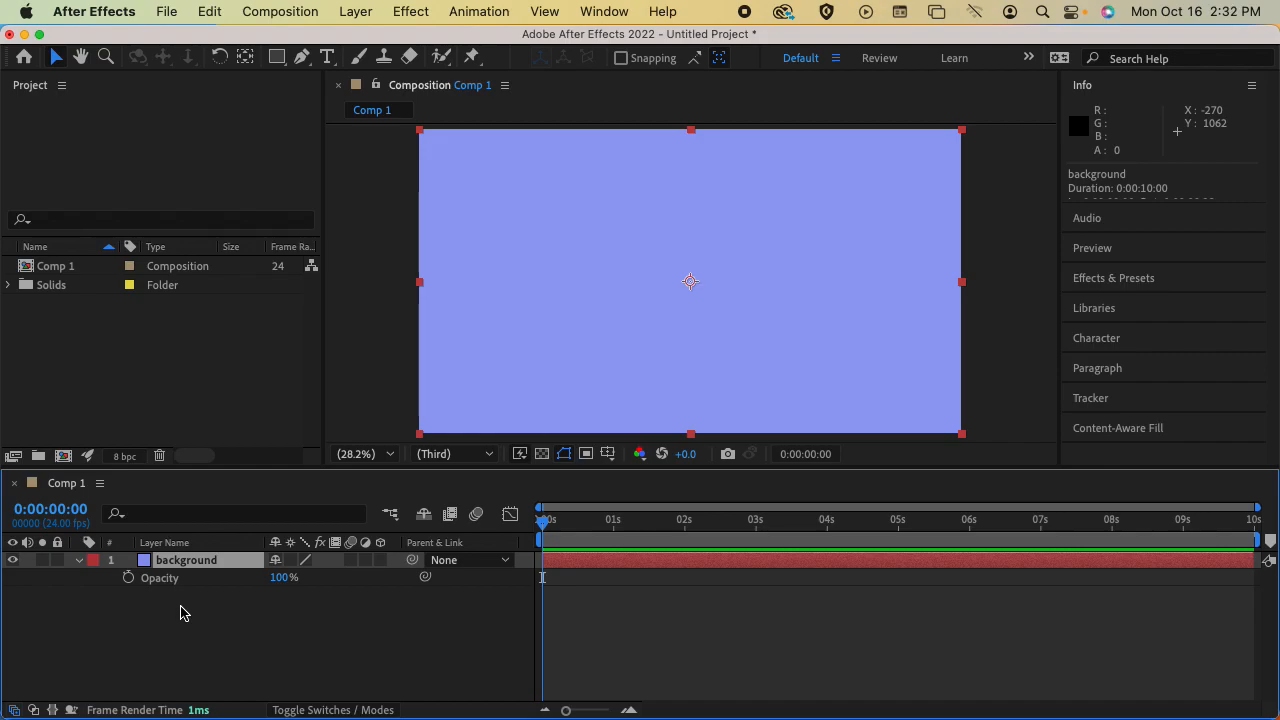
key("p")
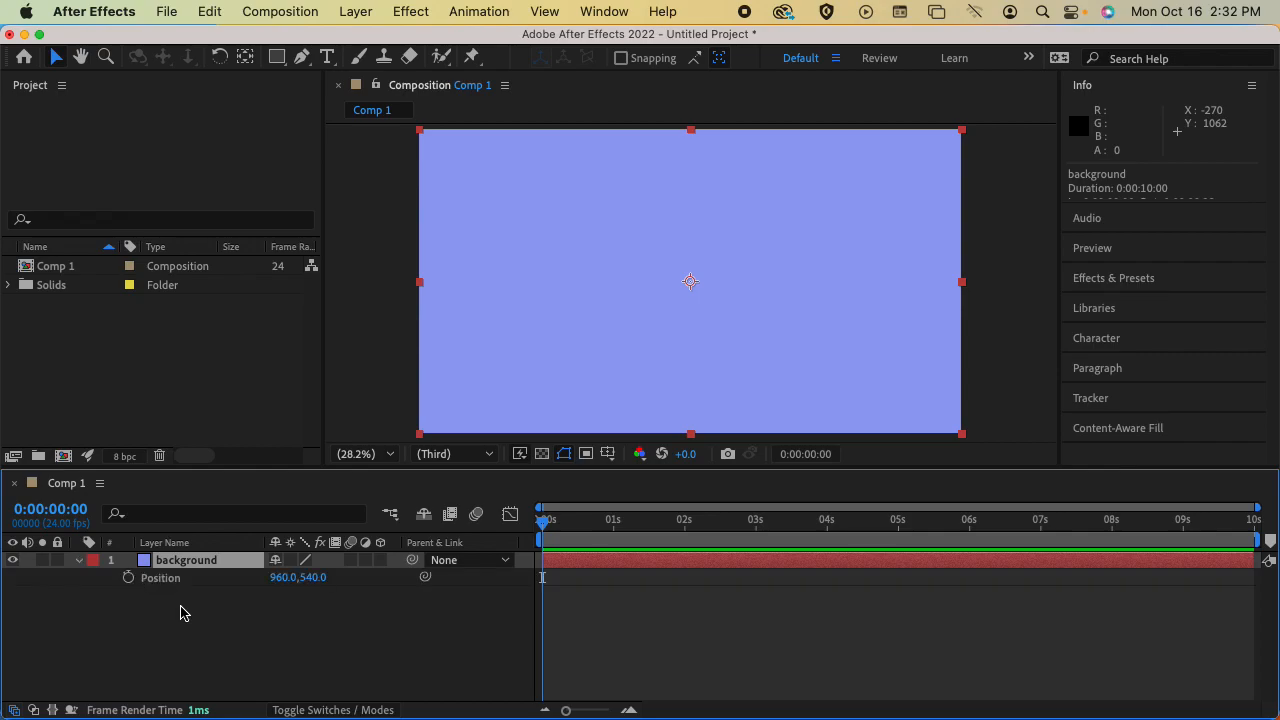
key("s")
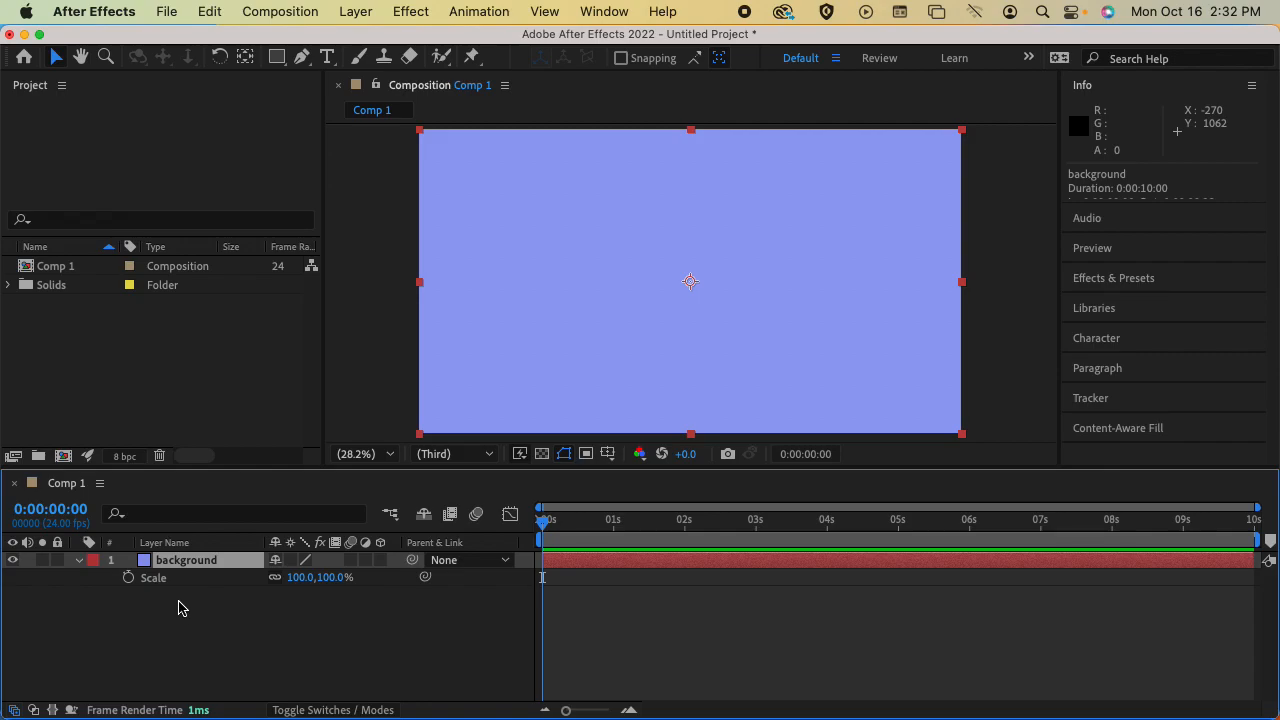
Reopen the background layer's full Transform group, and isolate its Anchor Point and Rotation properties one at a time
left_click(80, 562)
left_click(79, 562)
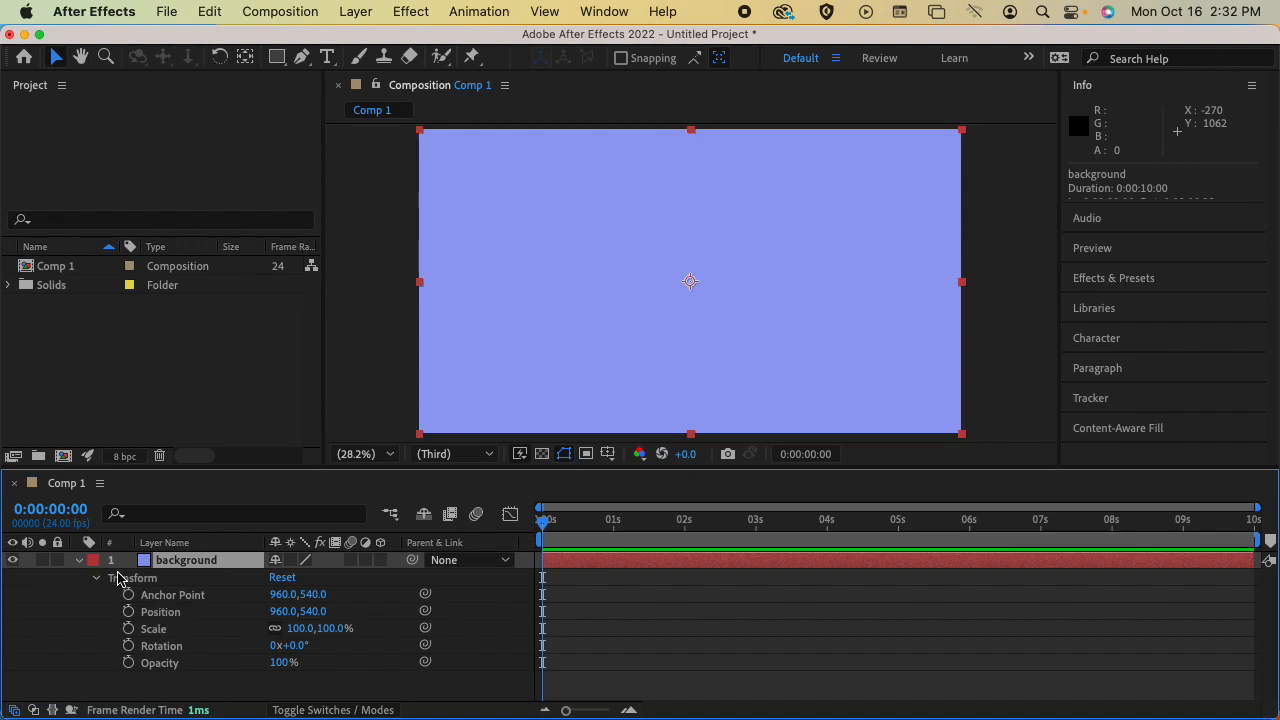
left_click(80, 561)
key("a")
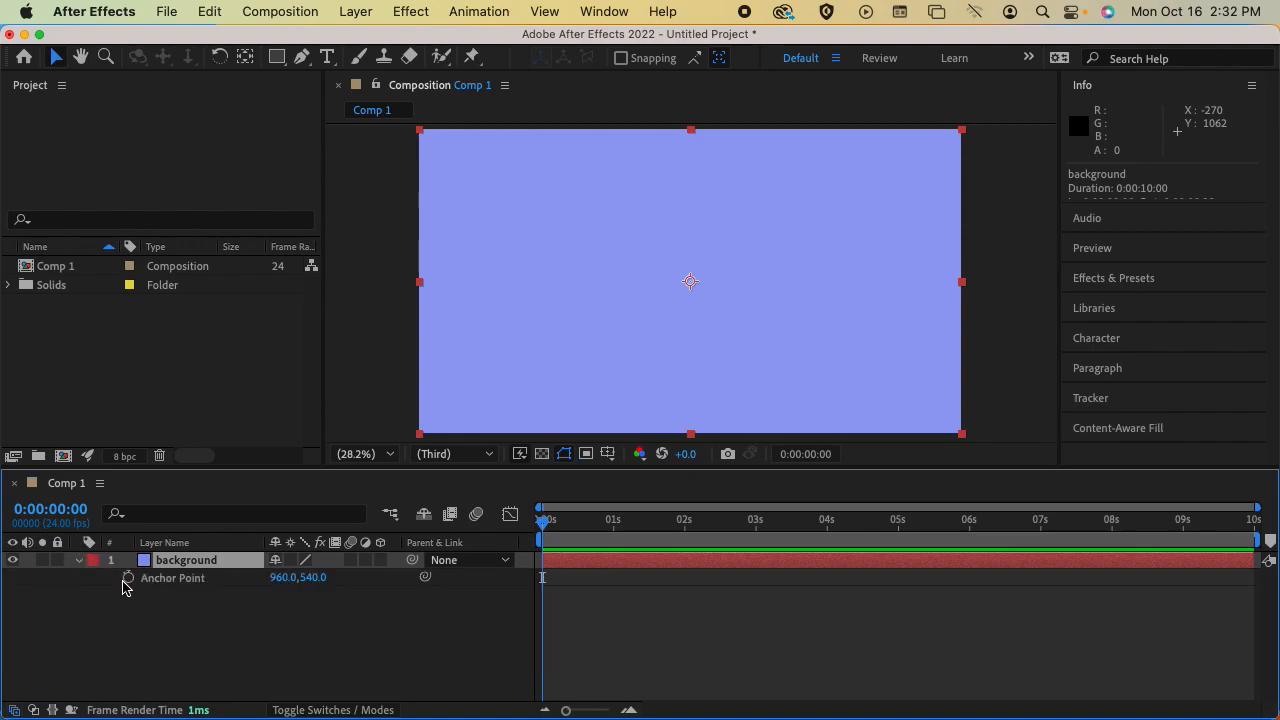
left_click(79, 561)
left_click(79, 561)
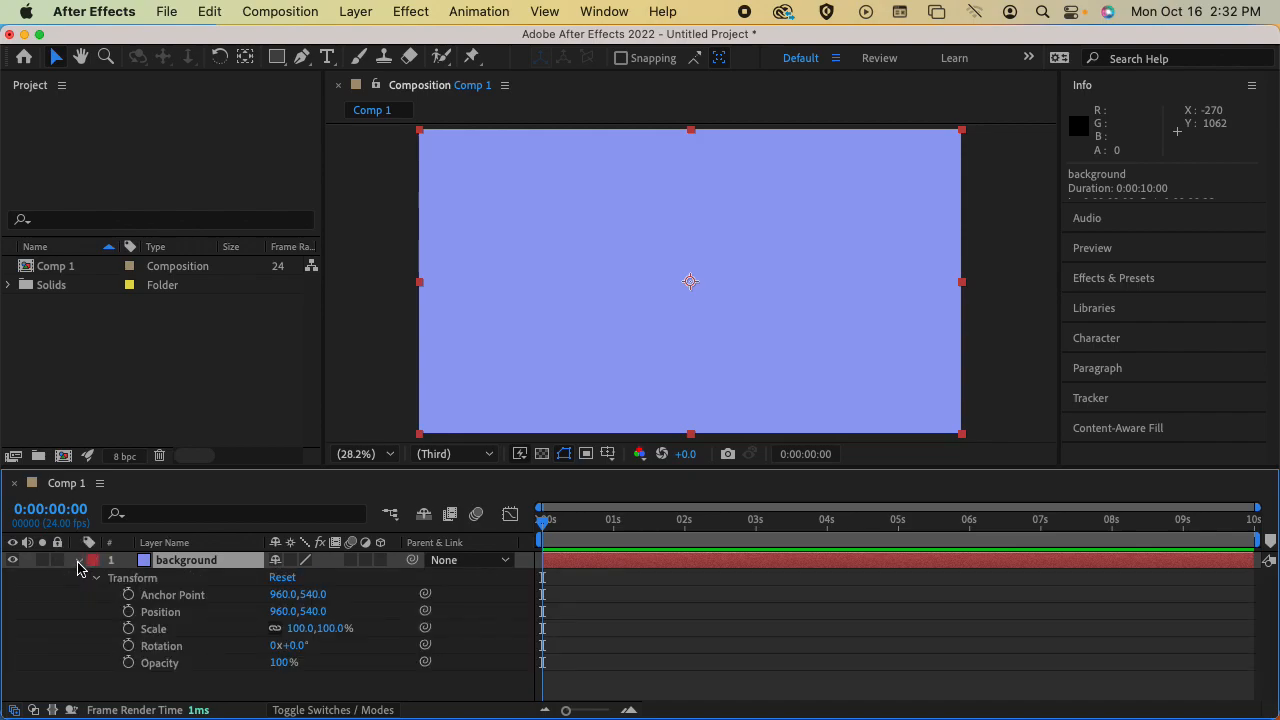
key("r")
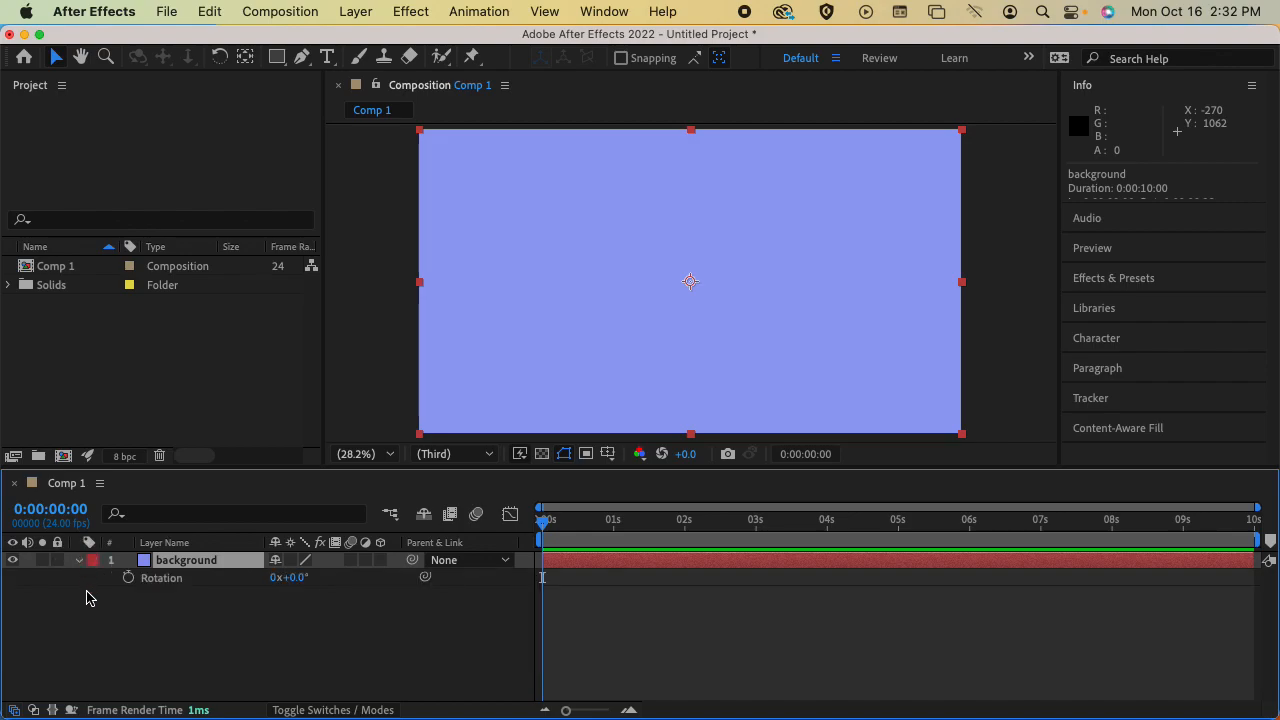
Toggle the display of the background layer's Opacity property on its own, leaving it shown
key("t")
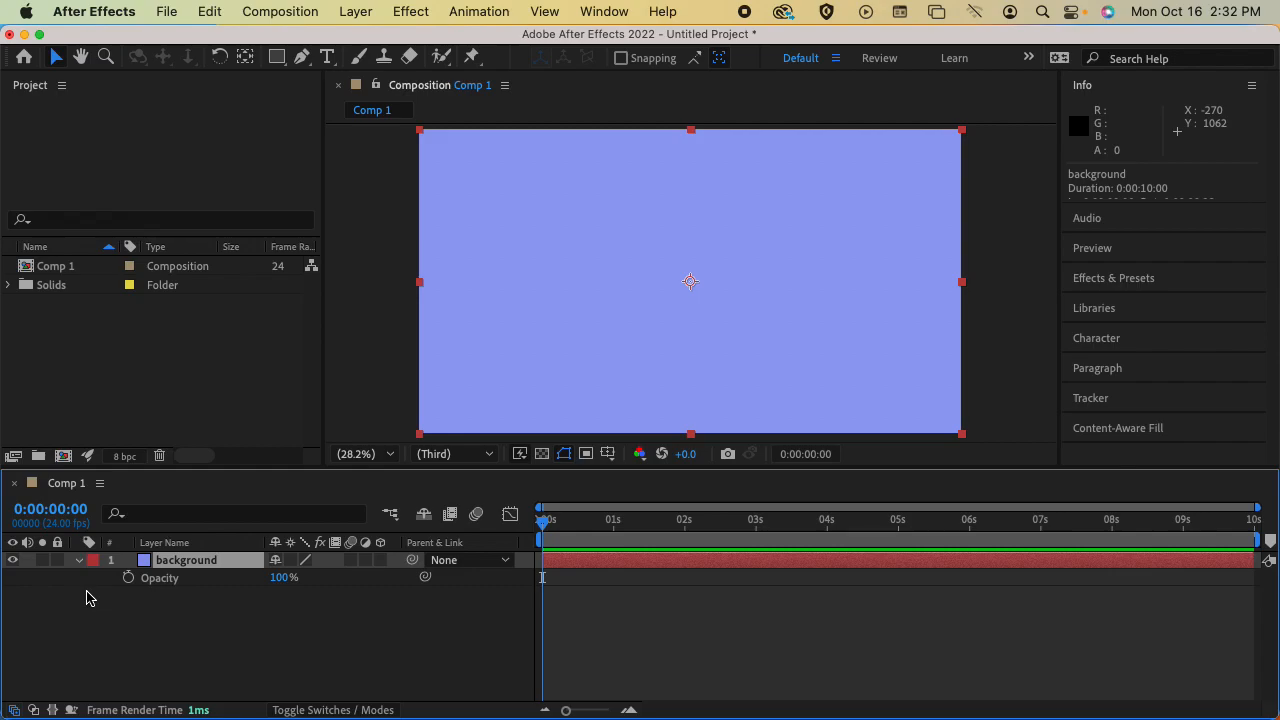
key("t")
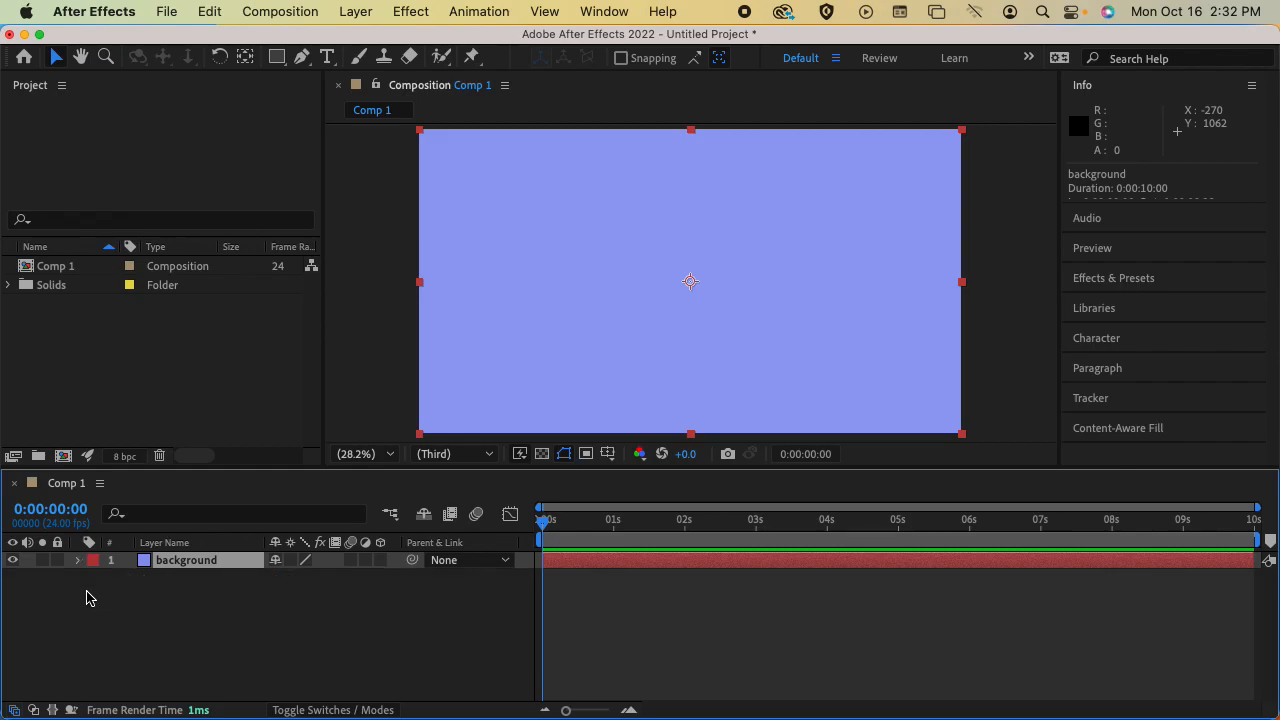
key("t")
key("t")
key("t")
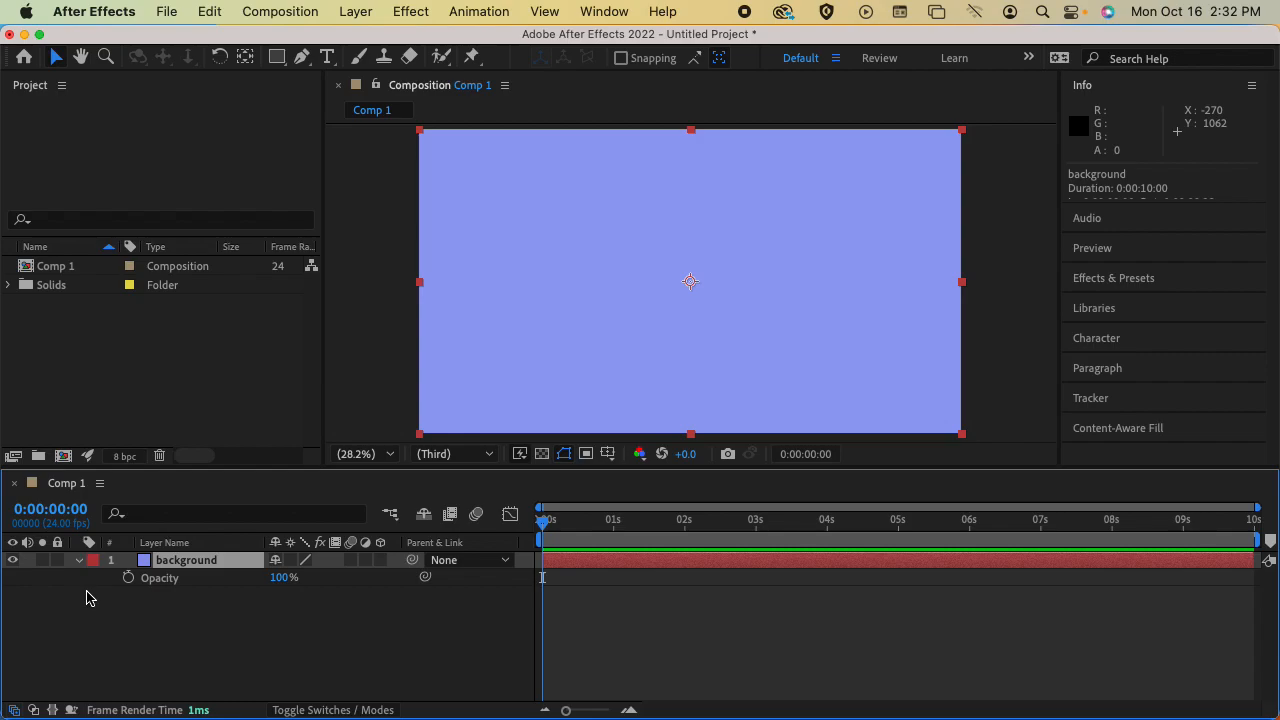
Set the background layer's opacity to 0%, preview the composition, and return the playhead to 0:00:00:00
left_click_drag(284, 578, 140, 586)
left_click(189, 623)
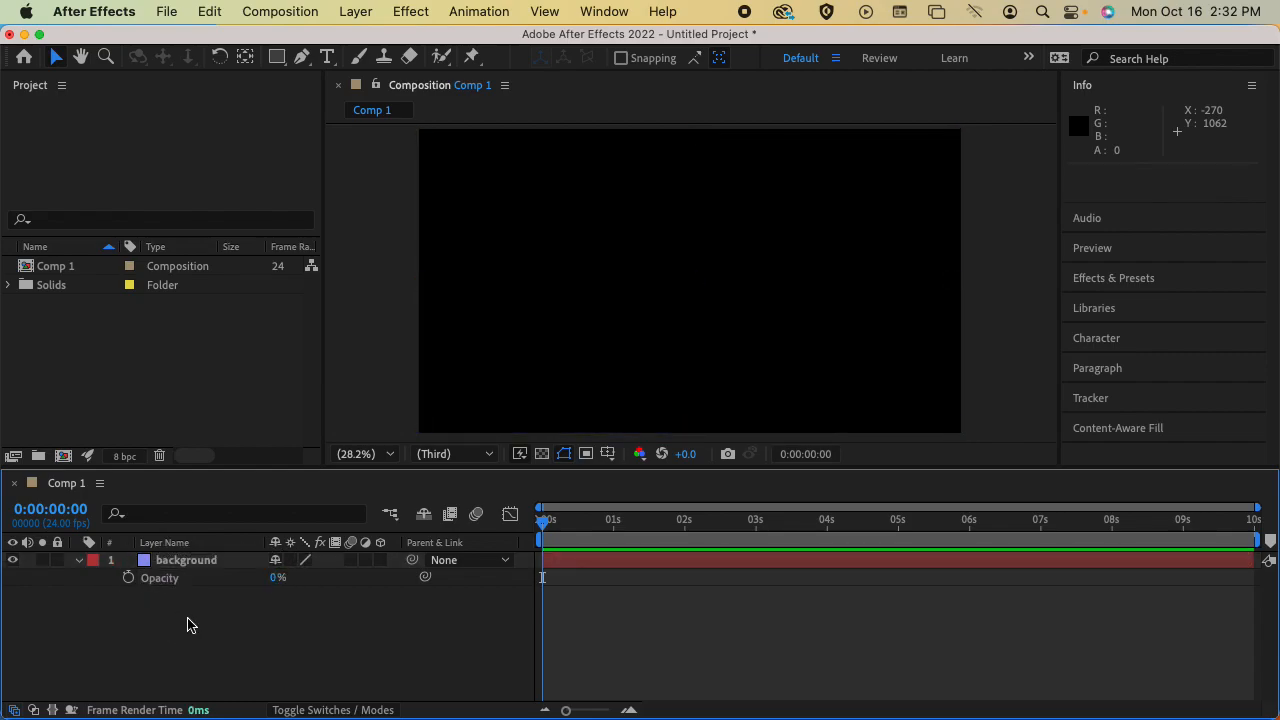
key("space")
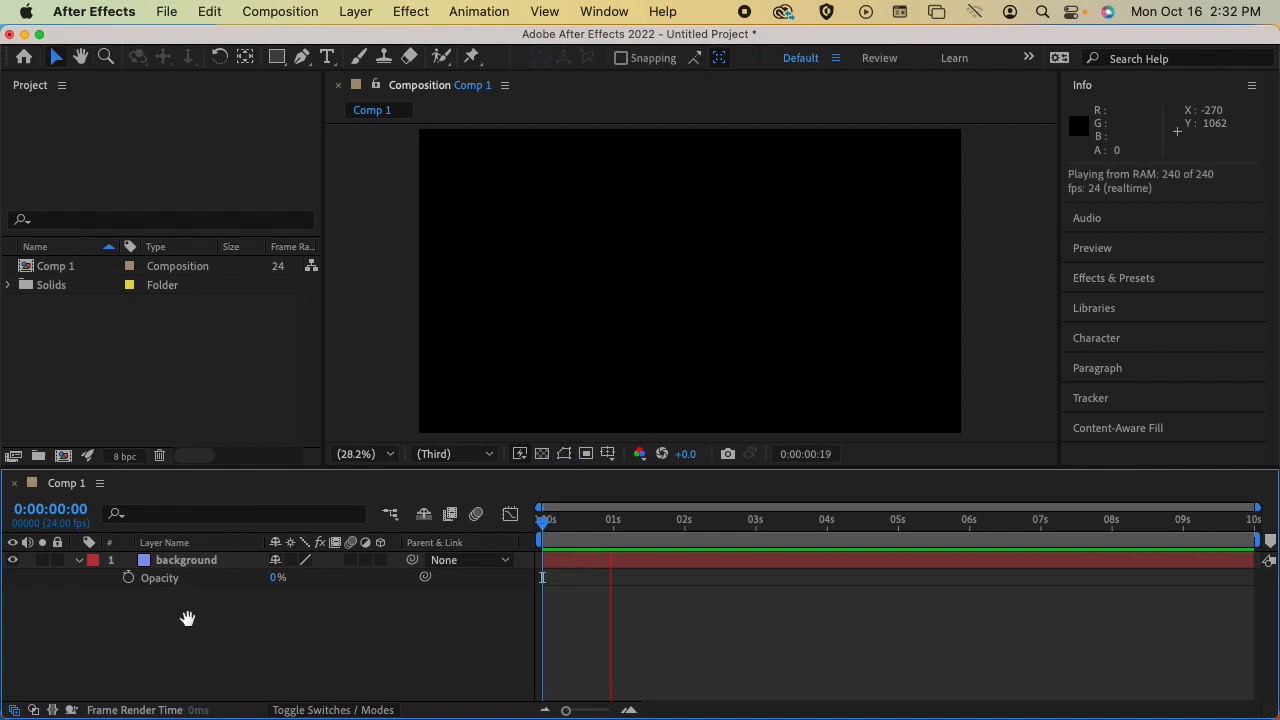
left_click(569, 521)
left_click_drag(569, 521, 538, 520)
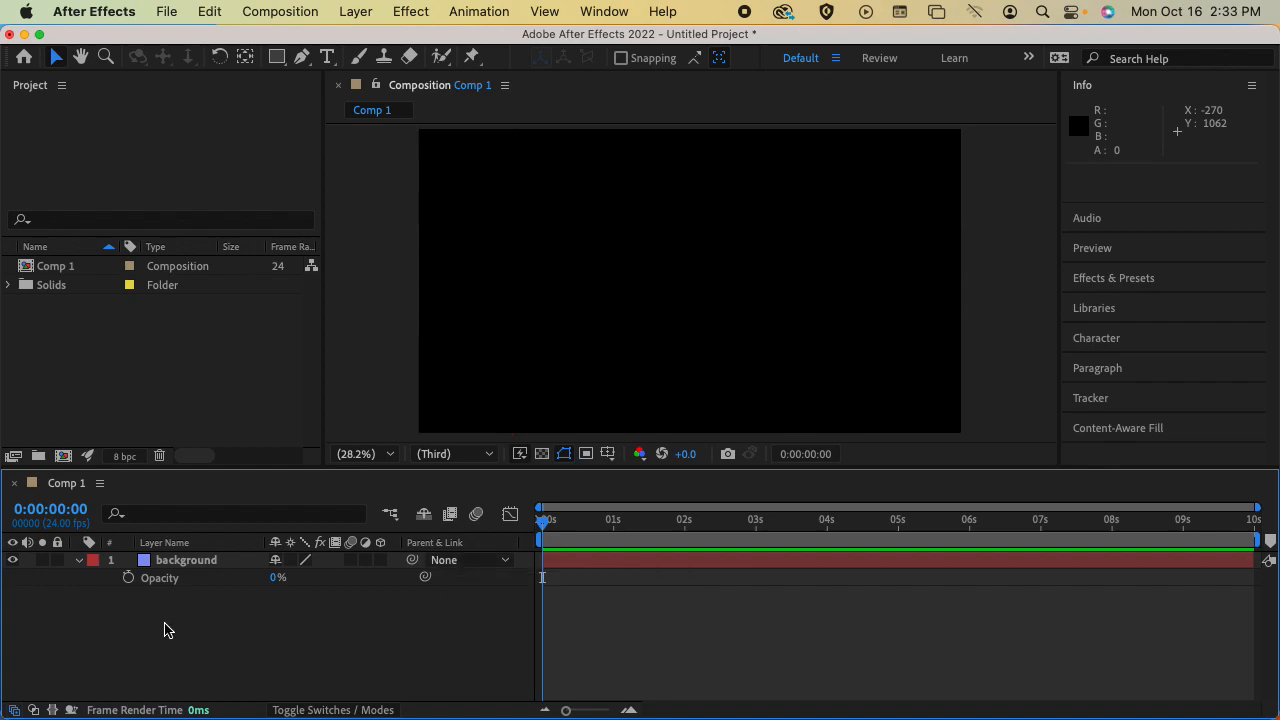
Keyframe the background layer's opacity at 0% on 0:00:00:00 and at 100% on 0:00:01:00, and deselect the layer
left_click(129, 579)
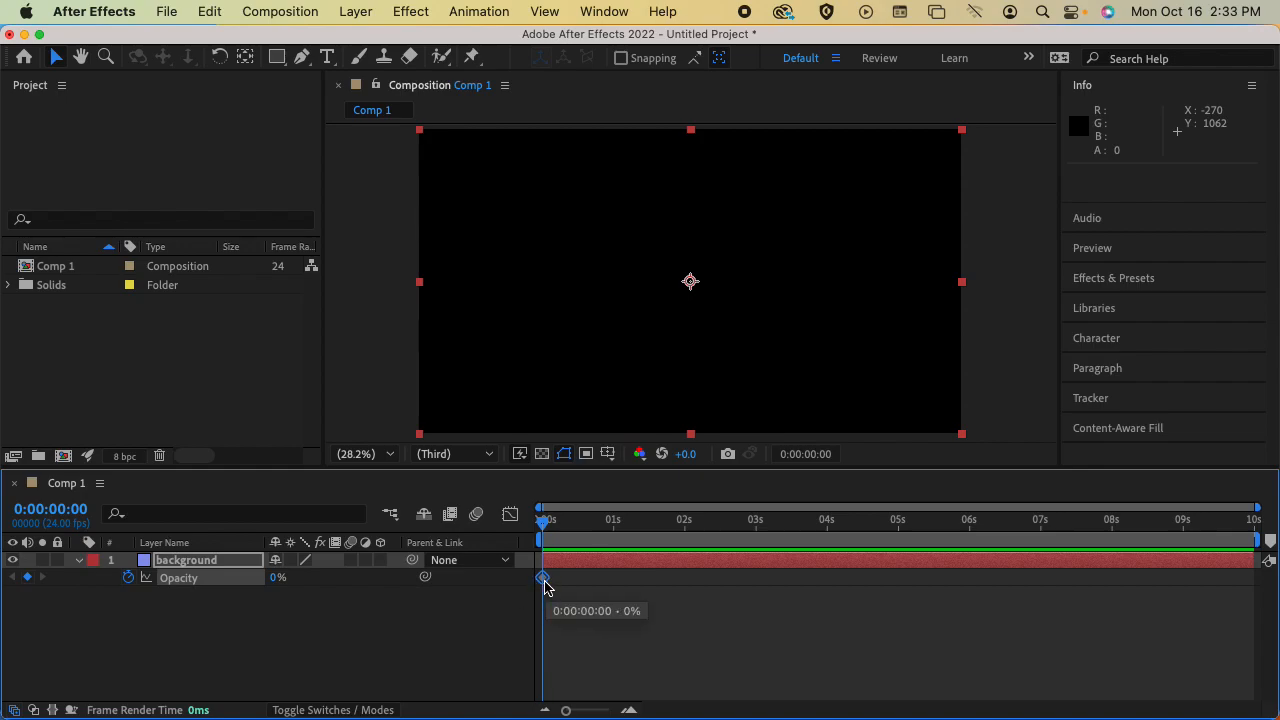
left_click_drag(543, 521, 613, 535)
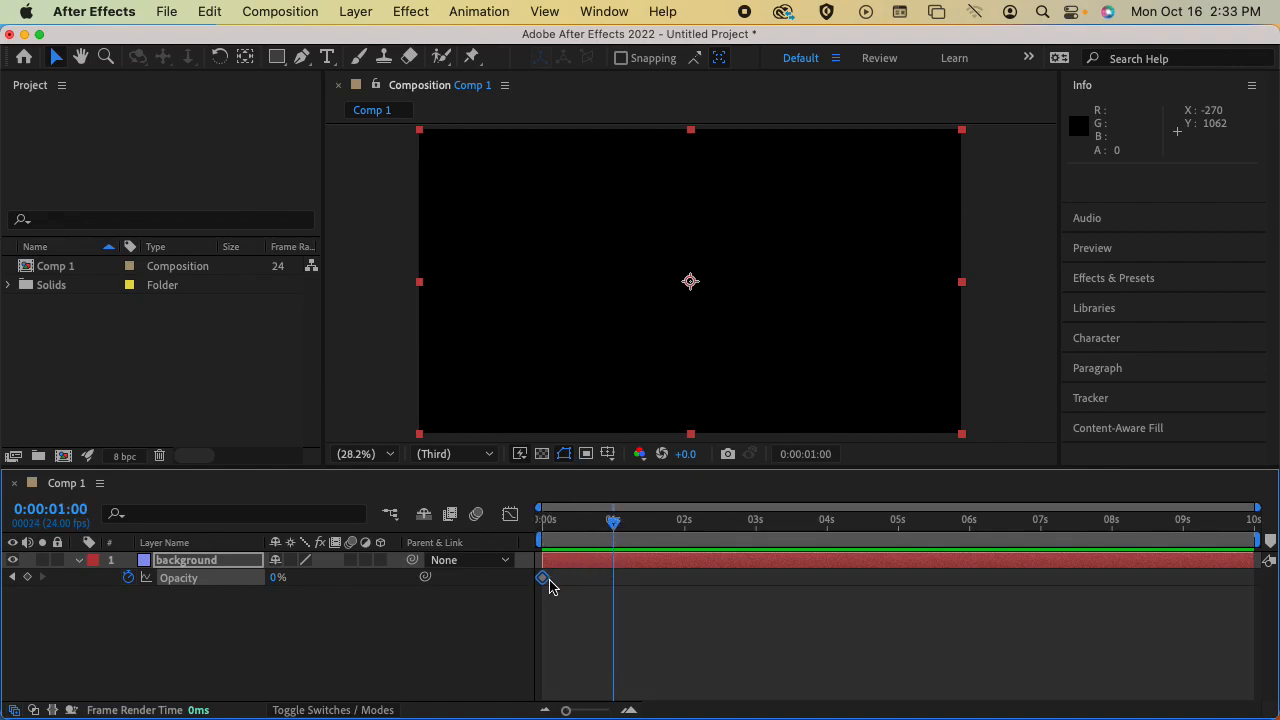
left_click_drag(277, 578, 392, 592)
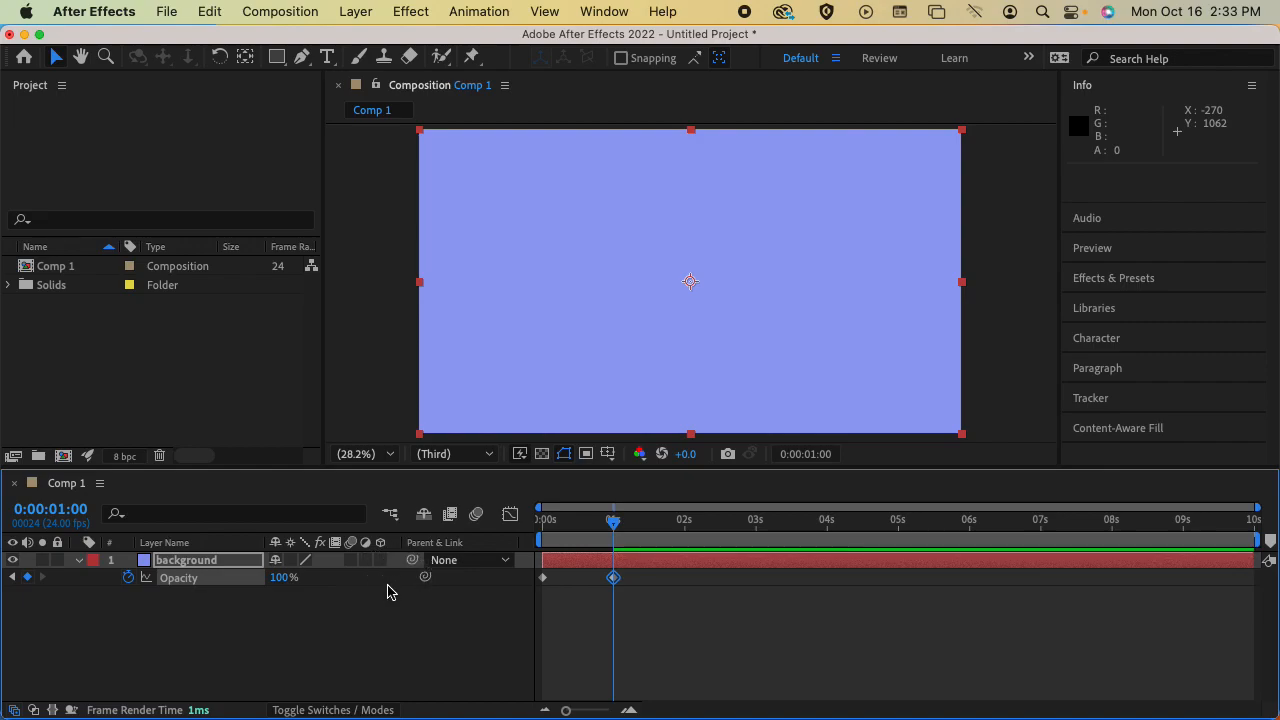
left_click(388, 602)
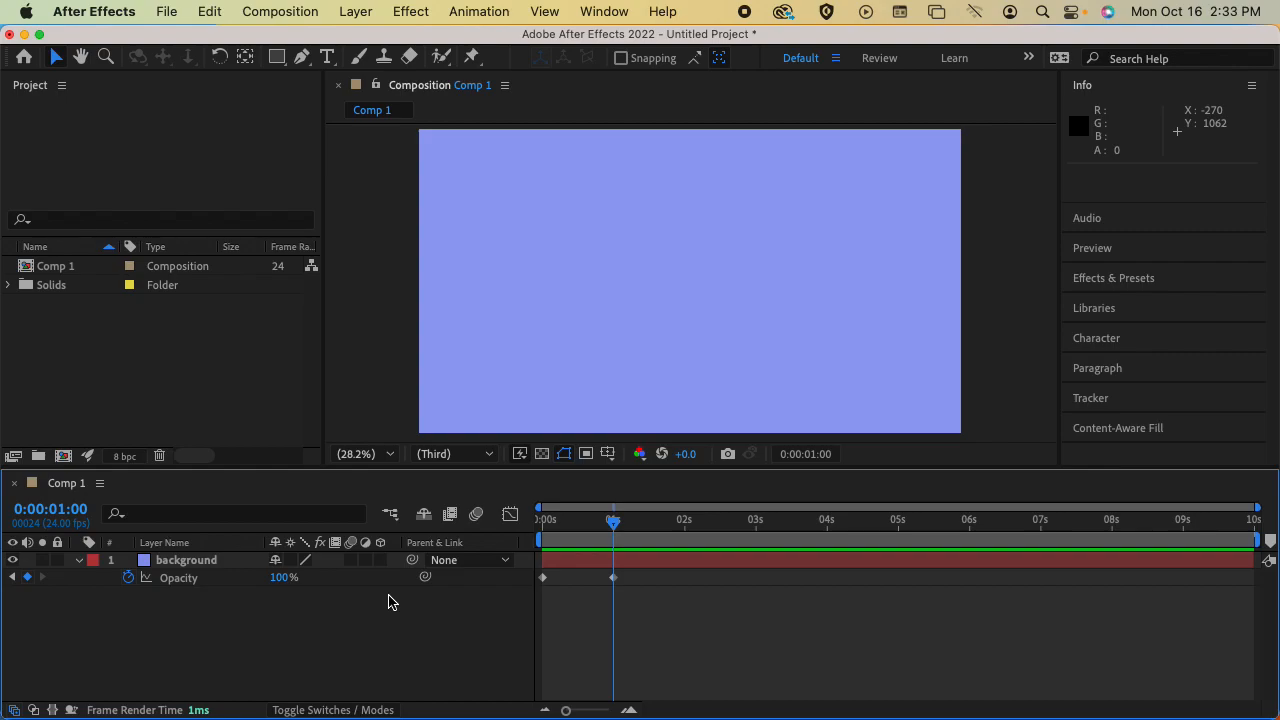
Delete the background layer's opacity keyframe at 0:00:01:00
left_click(613, 578)
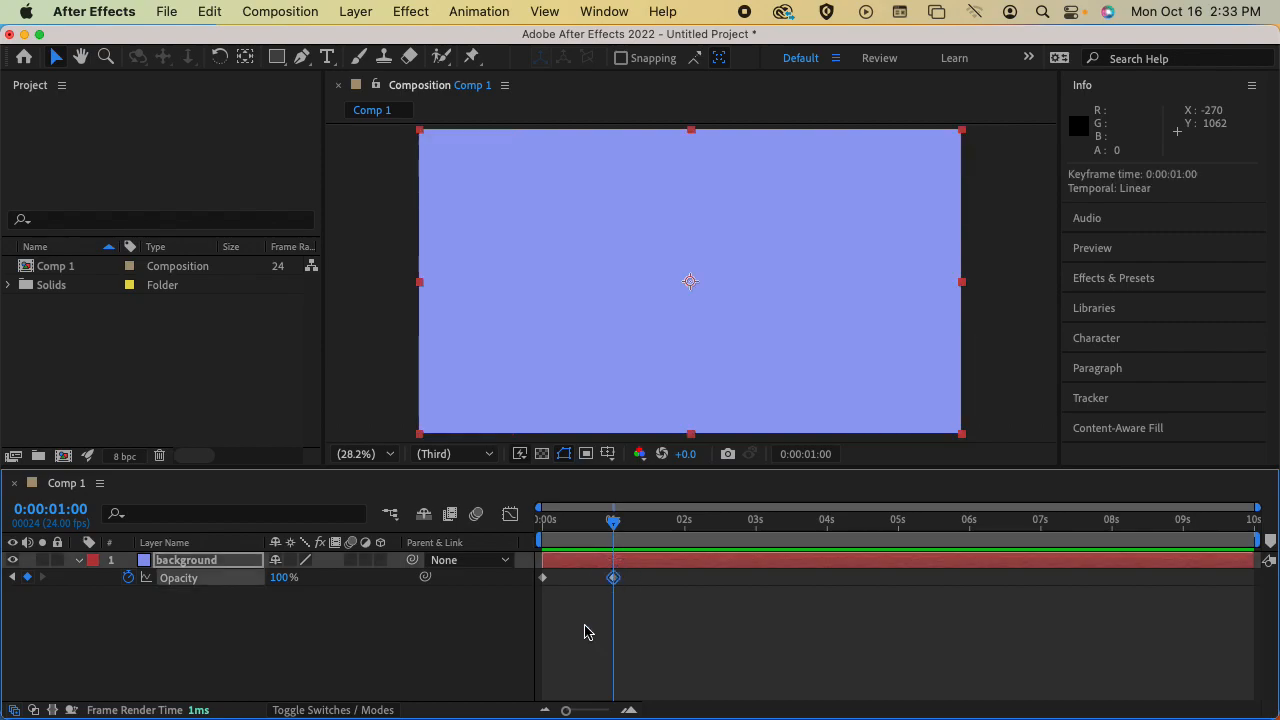
mouse_move(615, 582)
left_mouse_down()
mouse_move(687, 588)
mouse_move(615, 590)
left_mouse_up()
key("Delete")
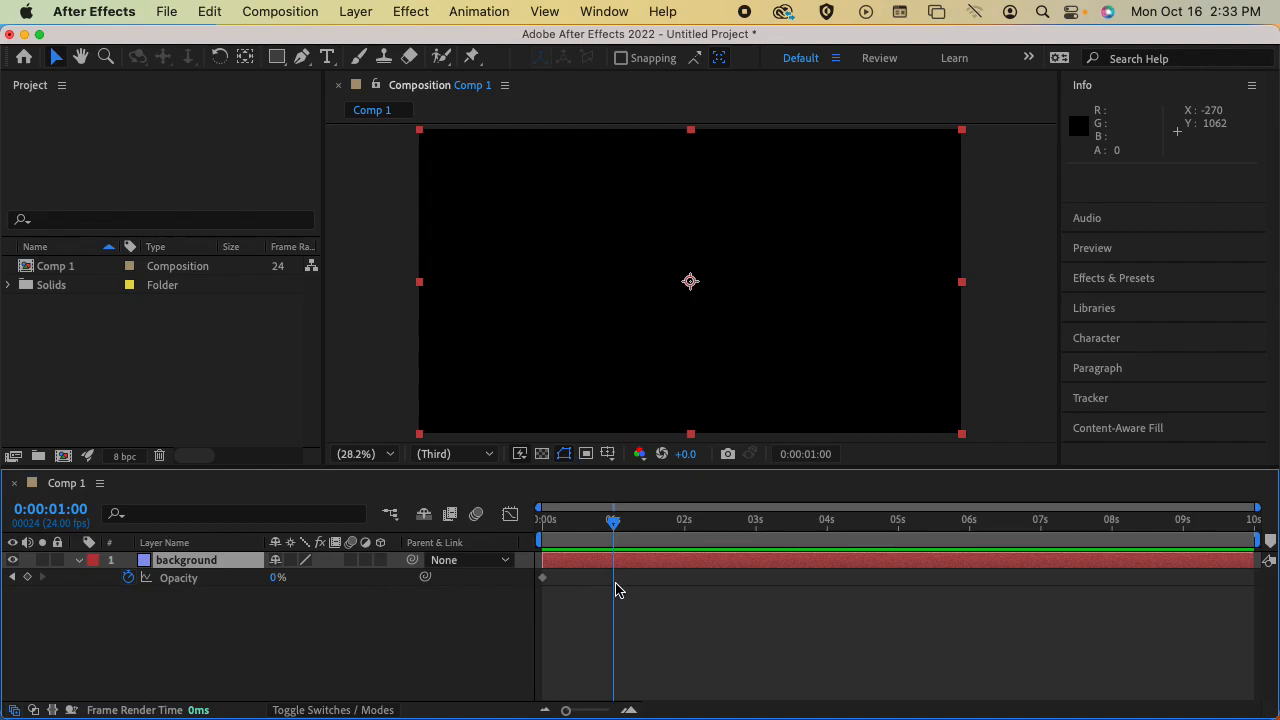
Try turning off keyframing for the background layer's opacity, and undo it to restore the keyframe at 0:00:00:00
left_click(129, 579)
left_click(129, 578)
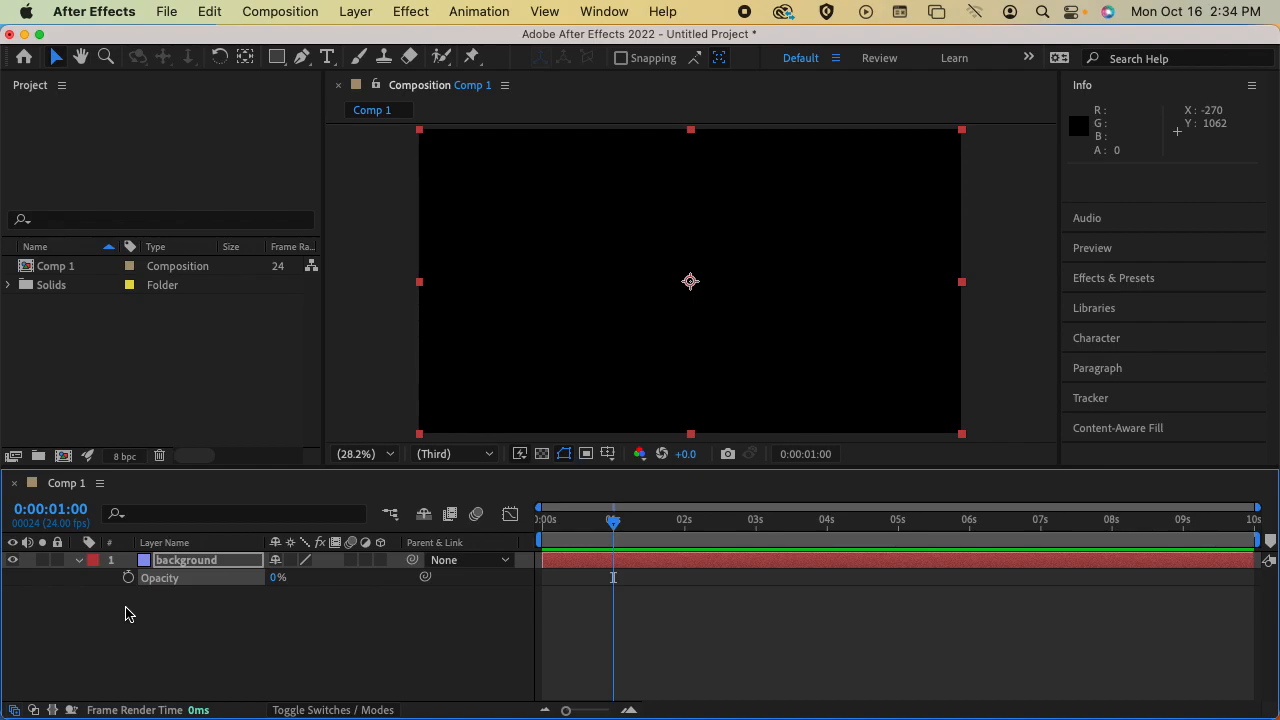
key("super+z")
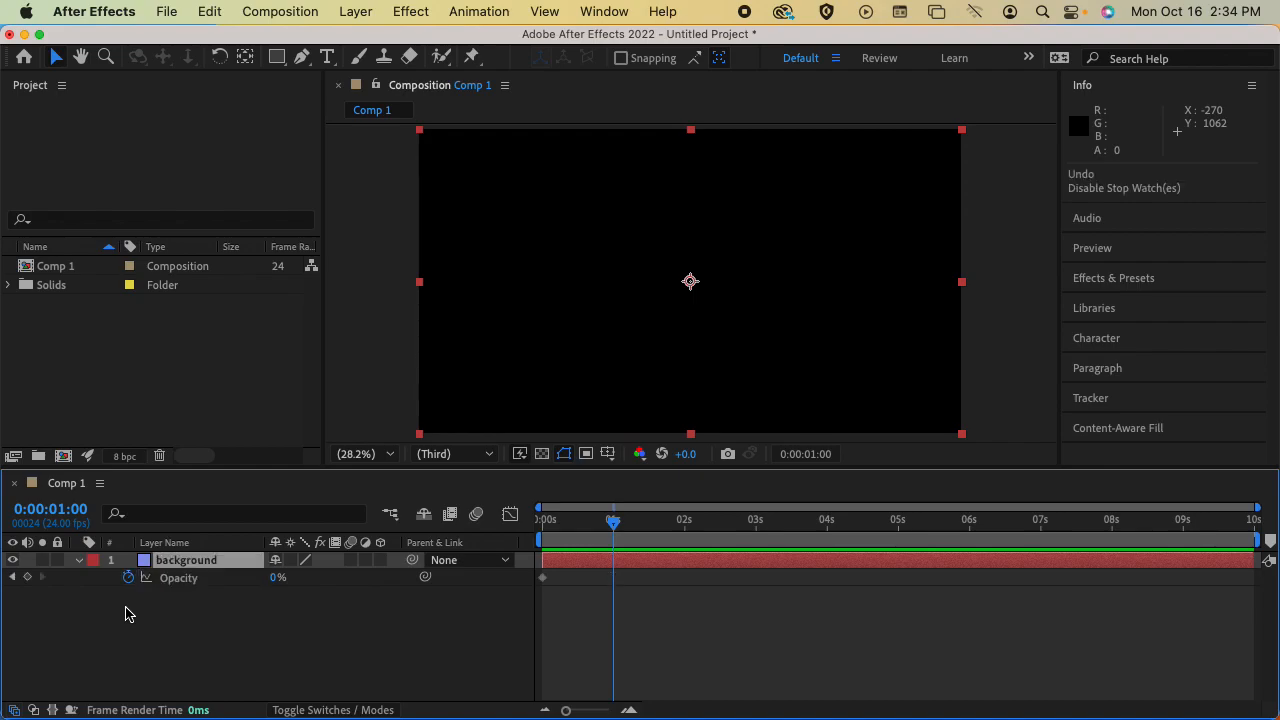
Add an opacity keyframe of 100% at 0:00:01:00 on the background layer and preview the fade from the start
left_click(28, 578)
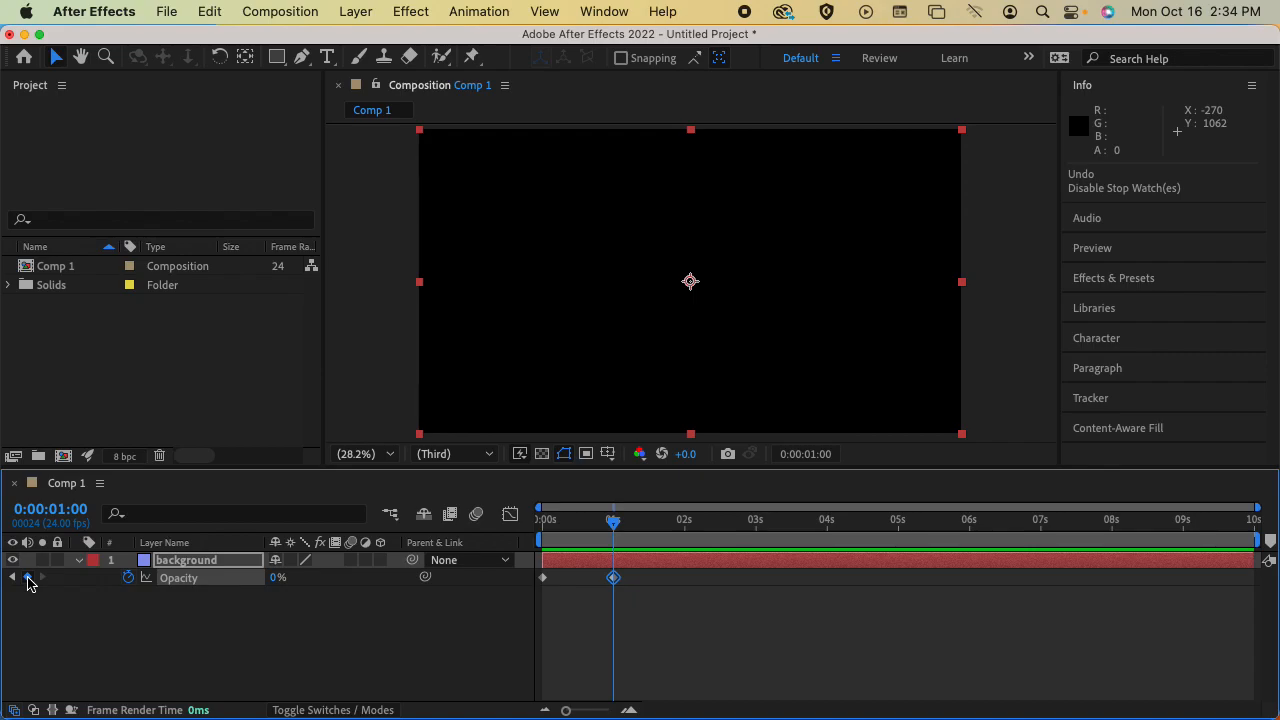
mouse_move(613, 520)
left_mouse_down()
mouse_move(541, 523)
mouse_move(613, 521)
left_mouse_up()
left_click(543, 523)
left_click_drag(275, 585, 466, 594)
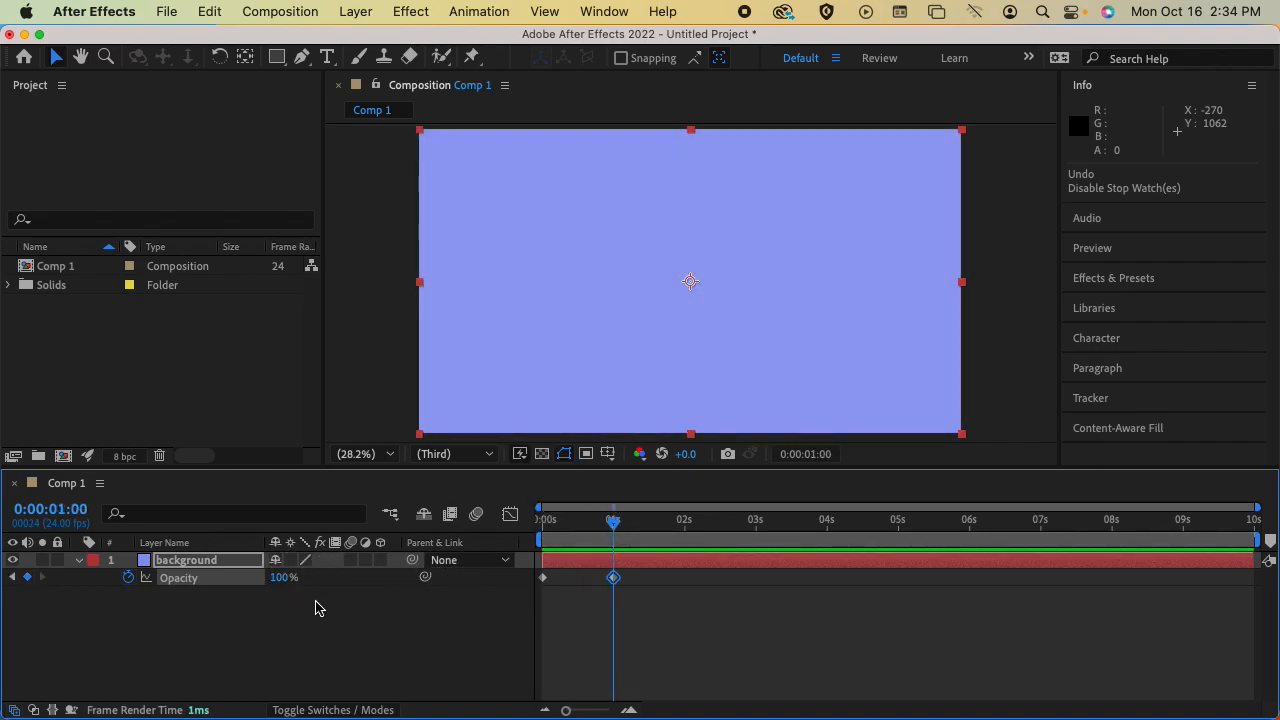
left_click_drag(615, 522, 543, 522)
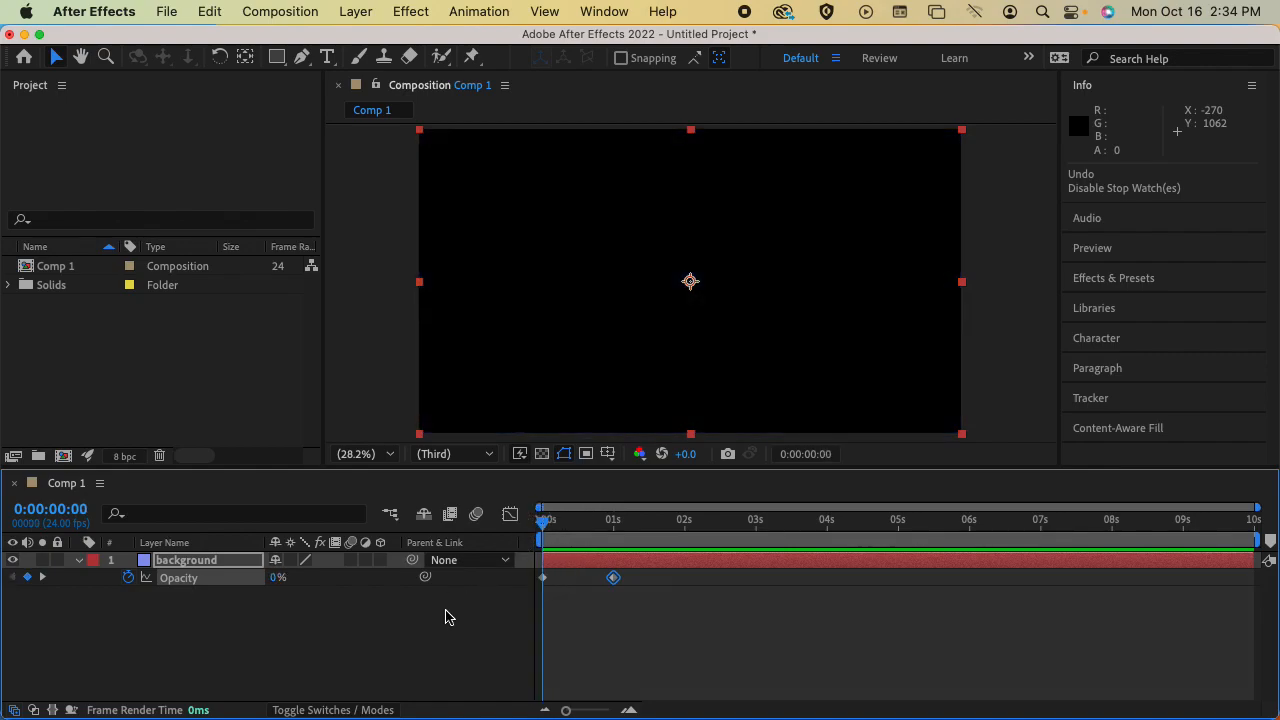
key("space")
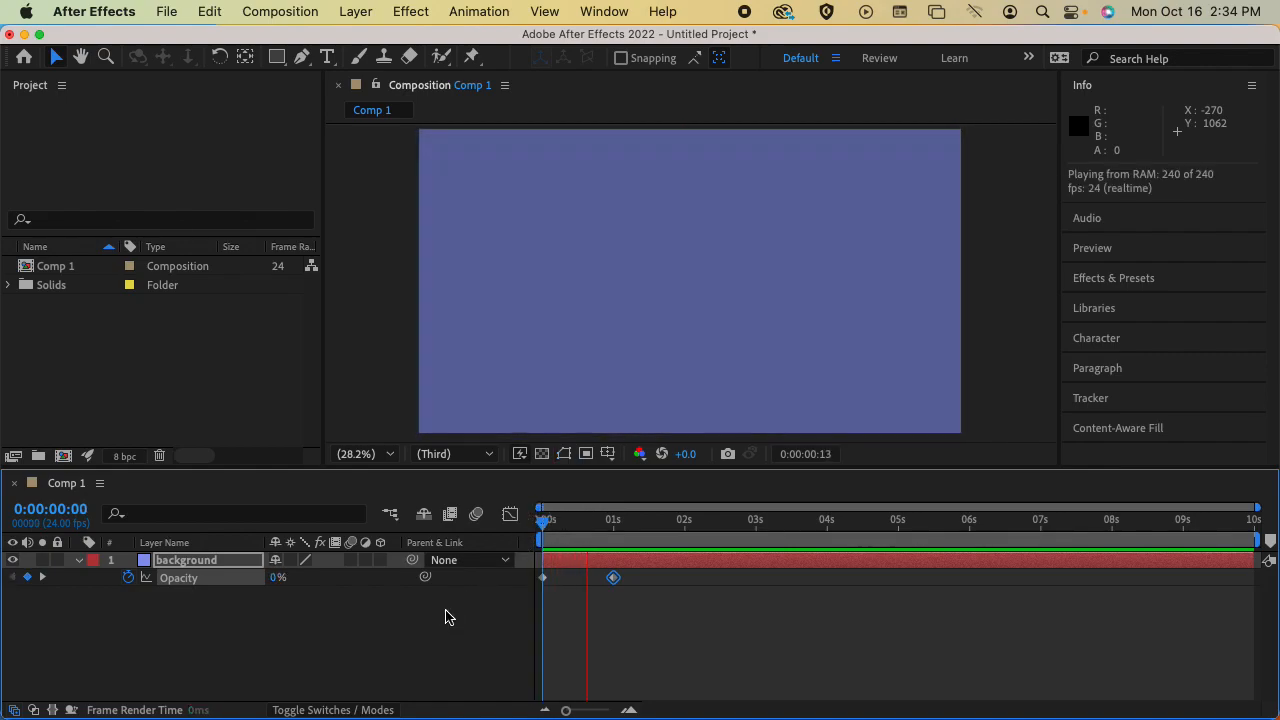
key("space")
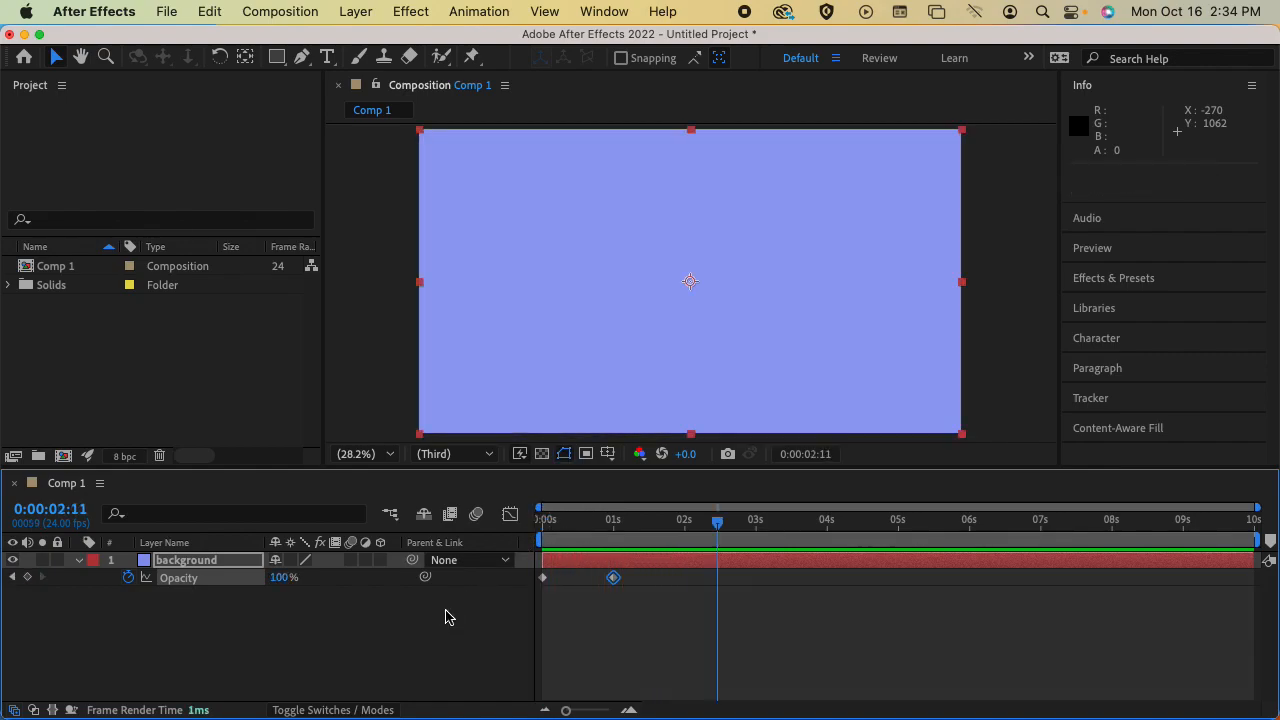
Move the 100% opacity keyframe to 0:00:02:00 and preview the slower fade from the start
left_click_drag(613, 578, 684, 586)
left_click_drag(716, 521, 538, 517)
left_click(476, 616)
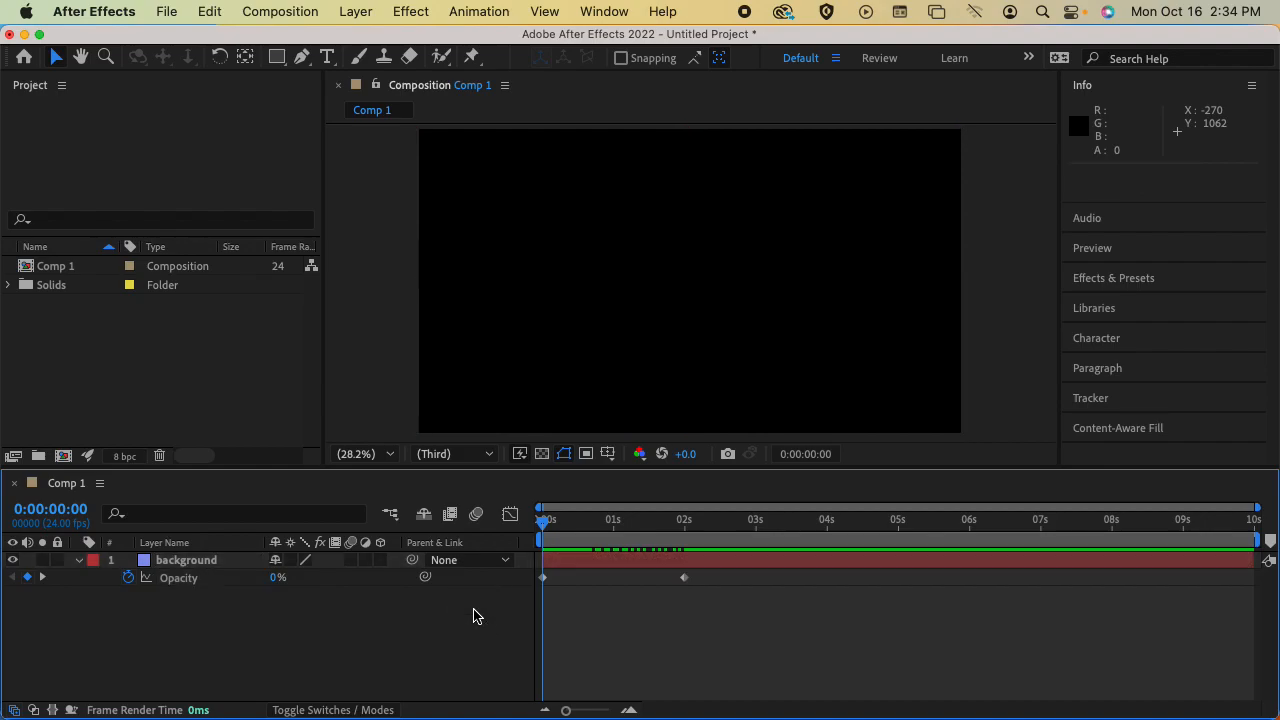
key("space")
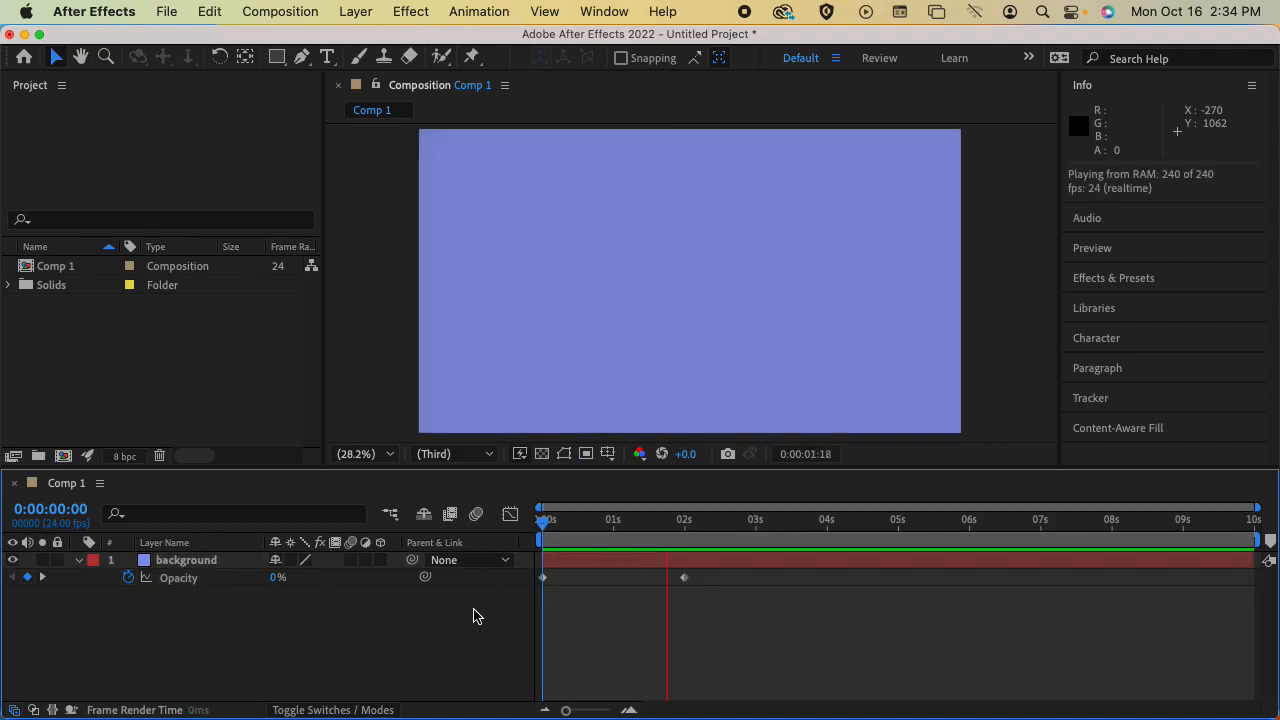
key("space")
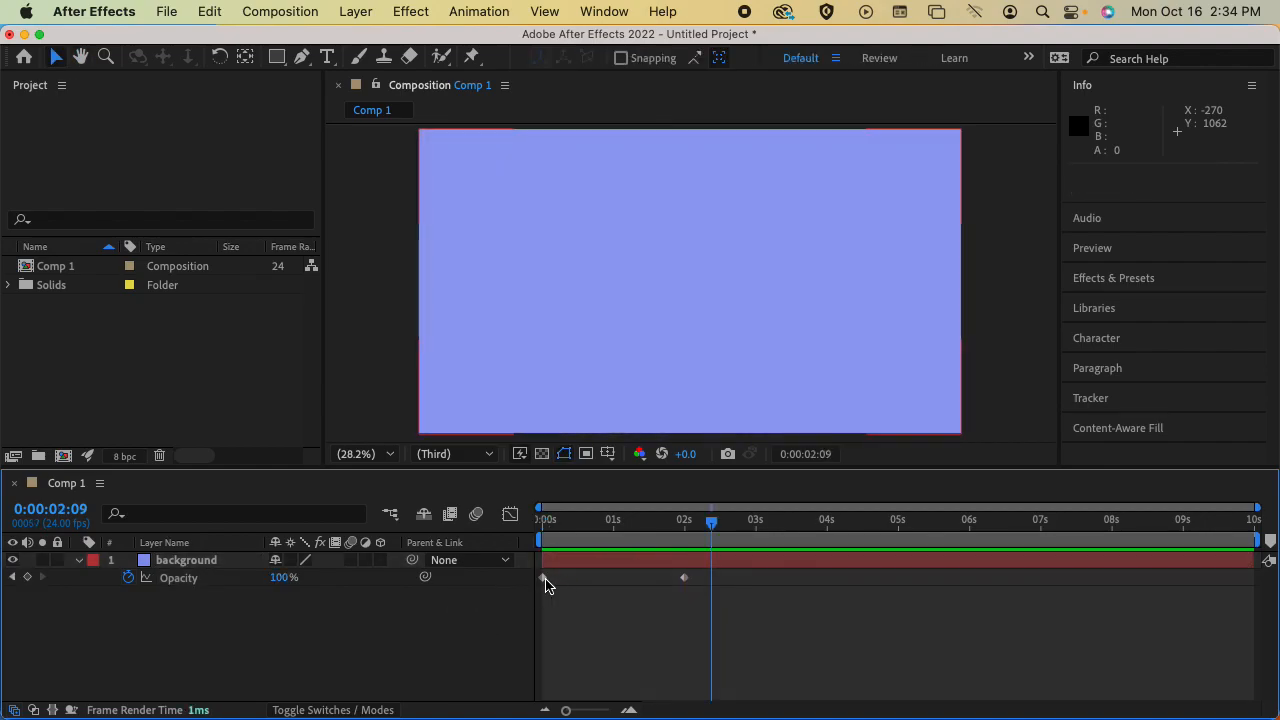
Move the 0% opacity keyframe to 0:00:00:23 and preview the composition from 0:00:00:00
left_click(544, 578)
left_click(684, 577)
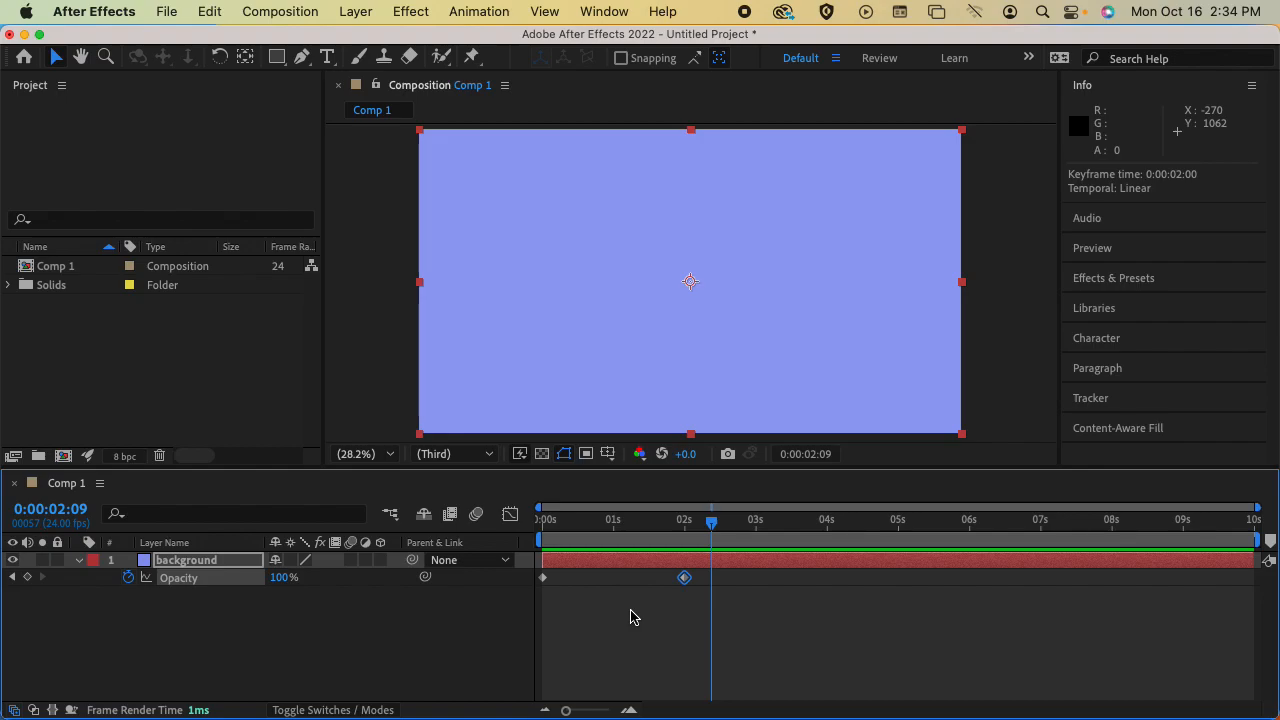
left_click_drag(546, 584, 614, 590)
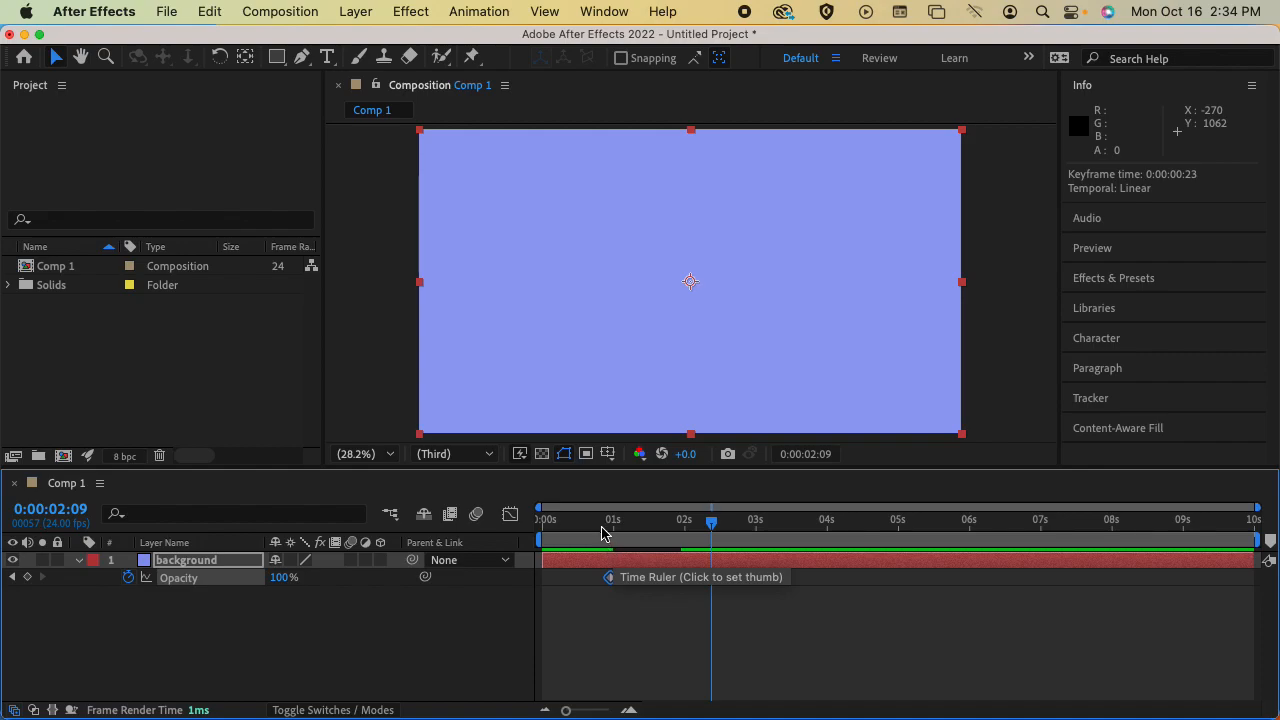
left_click(533, 519)
key("space")
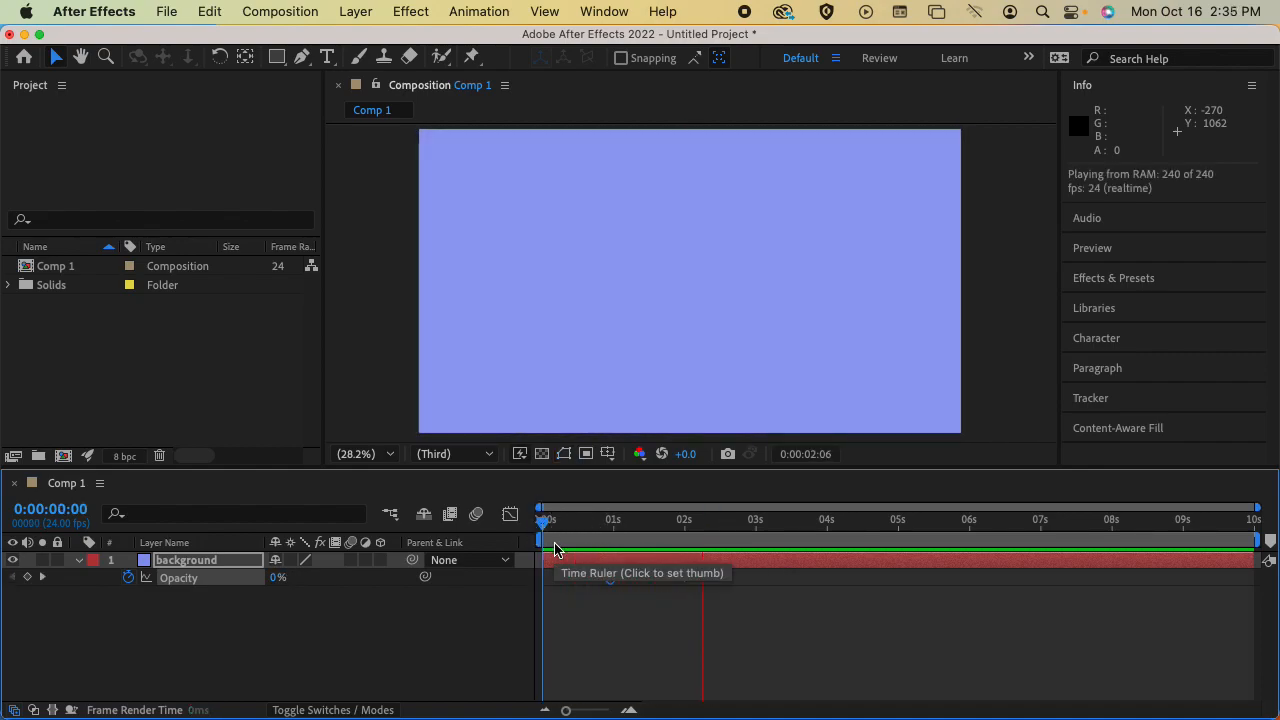
key("space")
Try an extra opacity keyframe of 37% at 0:00:01:18 and preview the change from 0:00:00:23
left_click(683, 580)
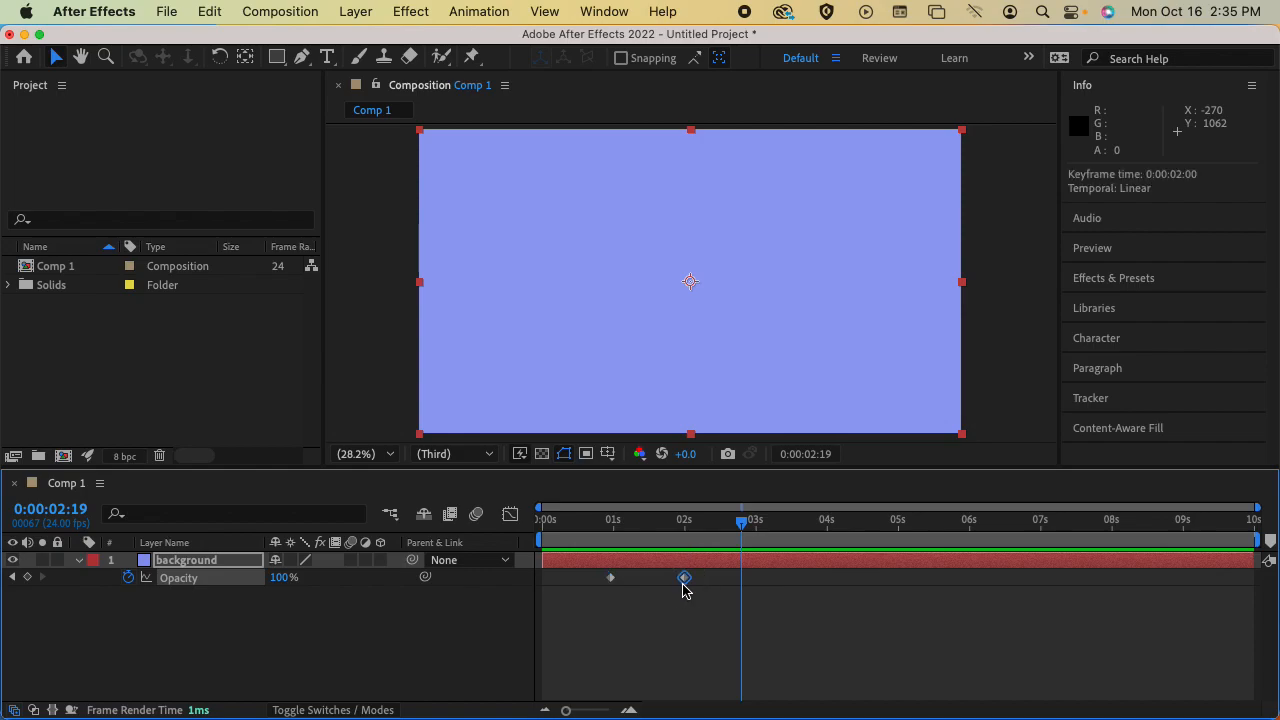
left_click_drag(735, 524, 667, 522)
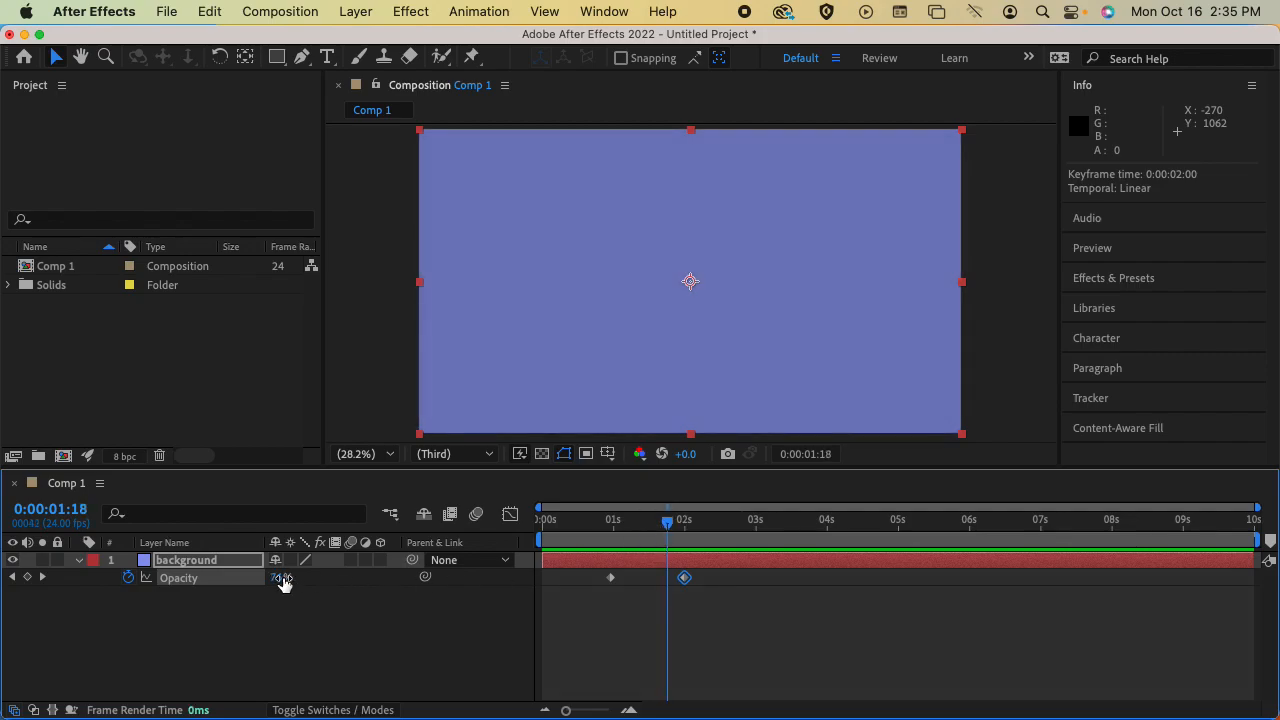
left_click_drag(285, 582, 394, 600)
mouse_move(283, 586)
left_mouse_down()
mouse_move(226, 590)
mouse_move(289, 583)
left_mouse_up()
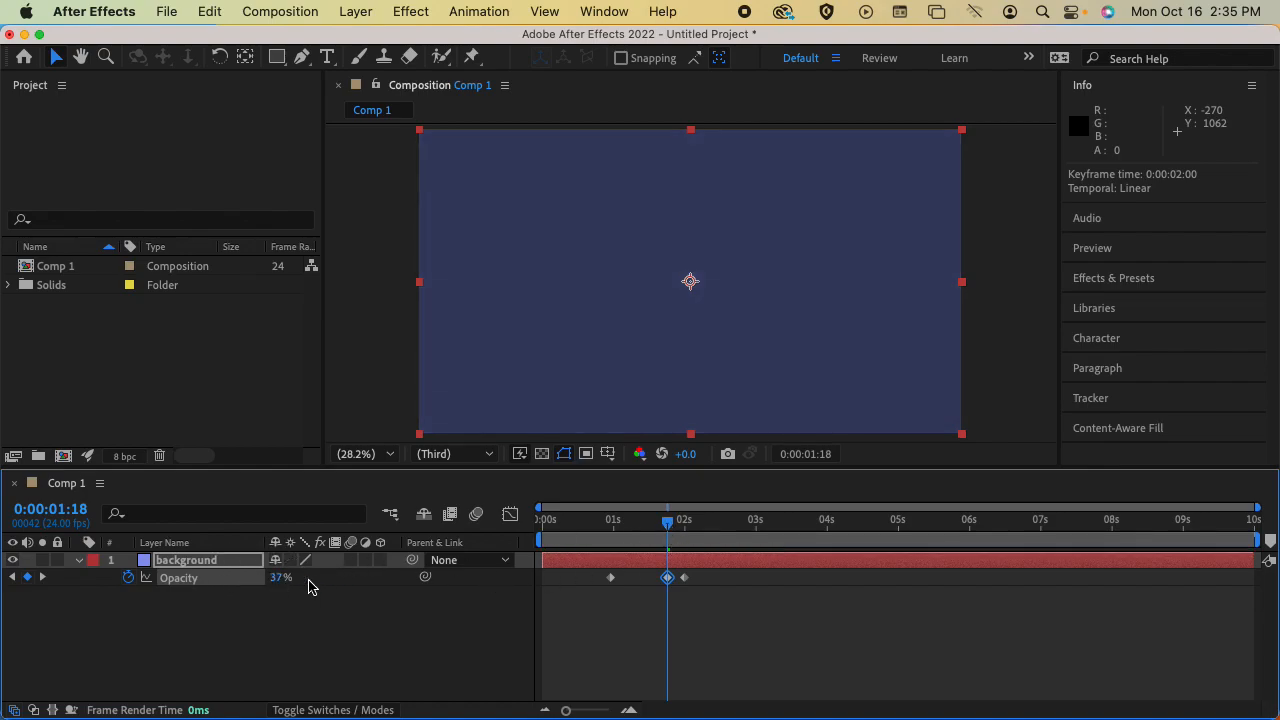
left_click_drag(651, 530, 610, 524)
key("space")
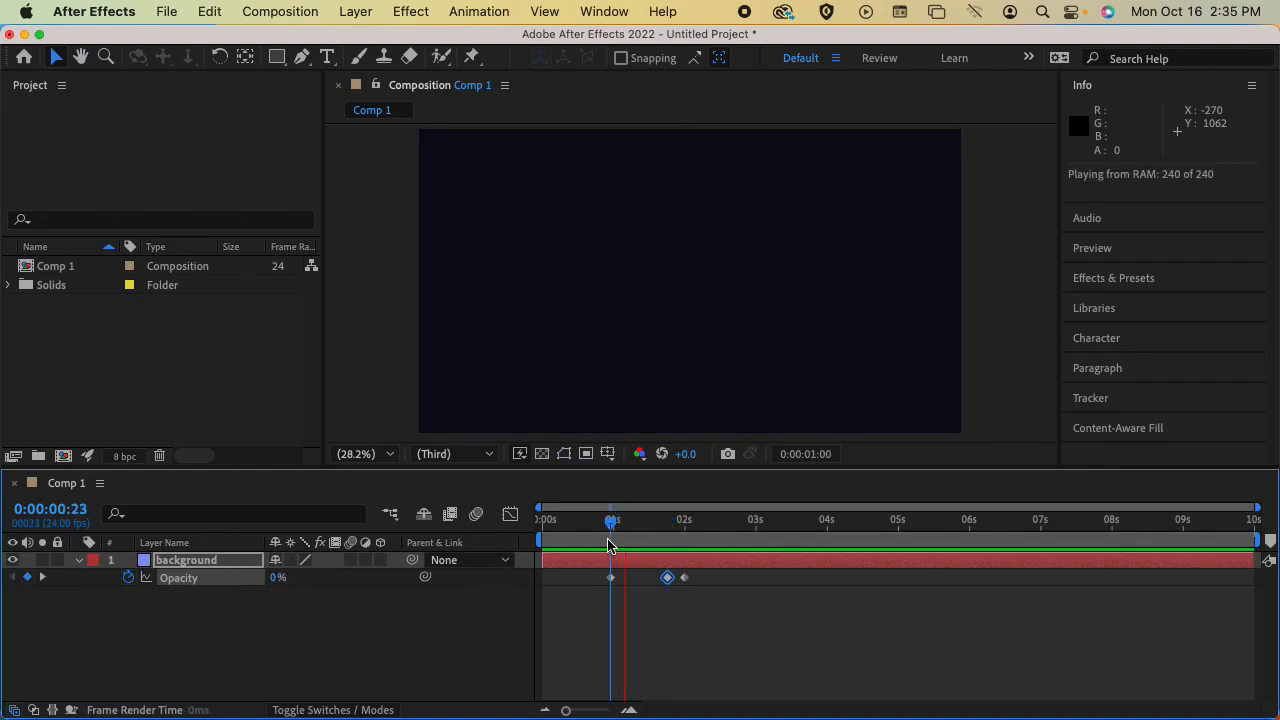
key("space")
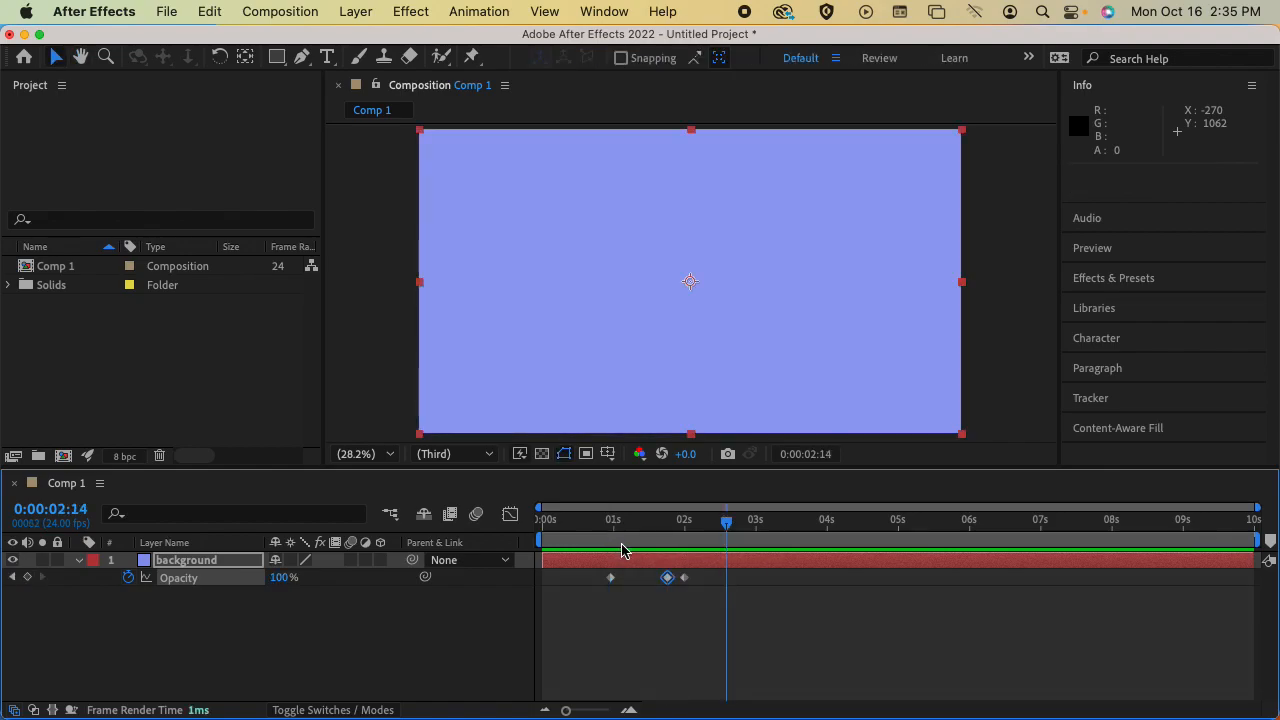
Replay the fade from 0:00:00:23 and remove the extra opacity keyframe at 0:00:01:18
left_click(621, 549)
left_click_drag(632, 524, 609, 523)
key("space")
key("space")
mouse_move(610, 524)
left_mouse_down()
mouse_move(683, 528)
mouse_move(610, 529)
left_mouse_up()
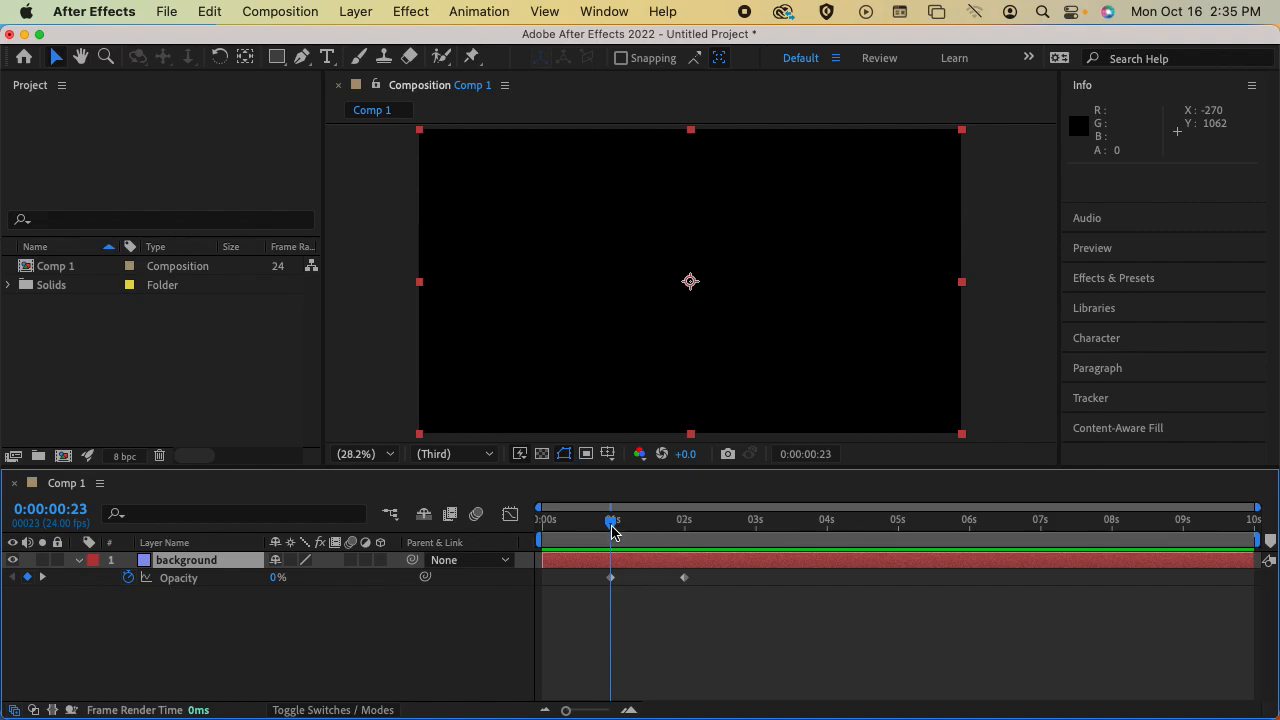
Keyframe the background layer's opacity at 0% on 0:00:09:23 and preview the fade-out from 0:00:01:23
left_click_drag(617, 524, 1250, 522)
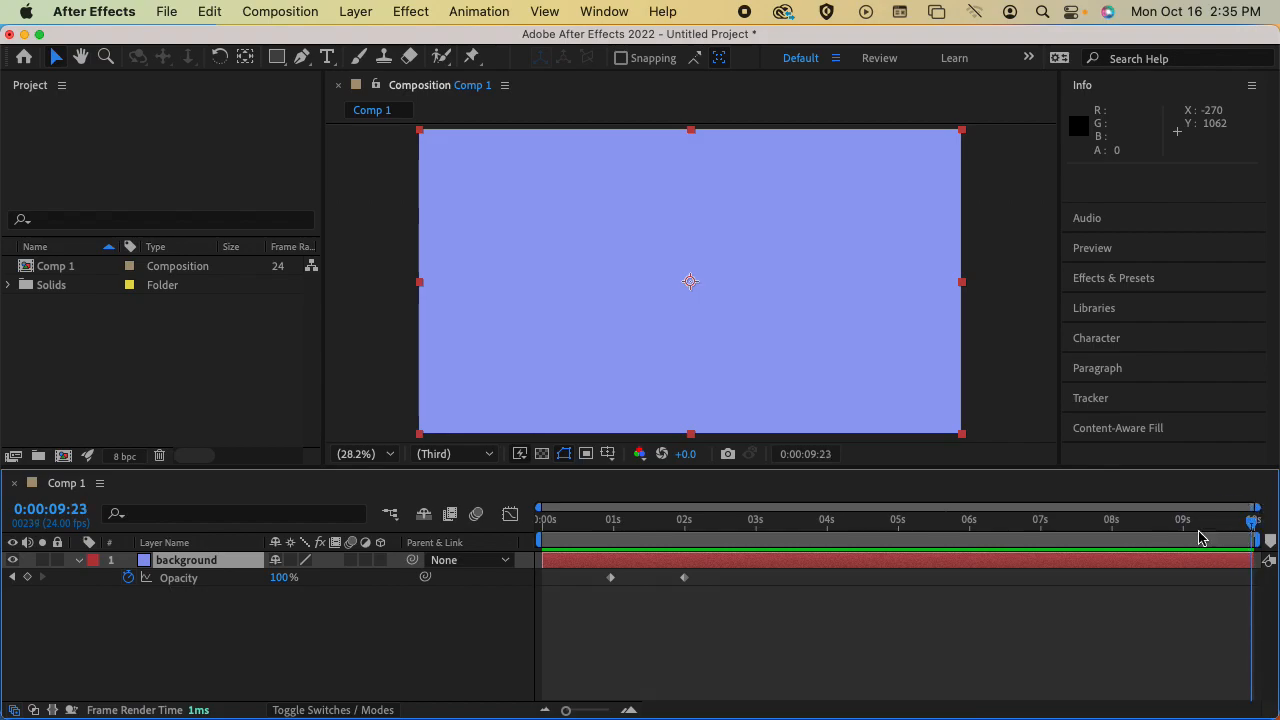
left_click_drag(283, 580, 80, 591)
left_click(681, 523)
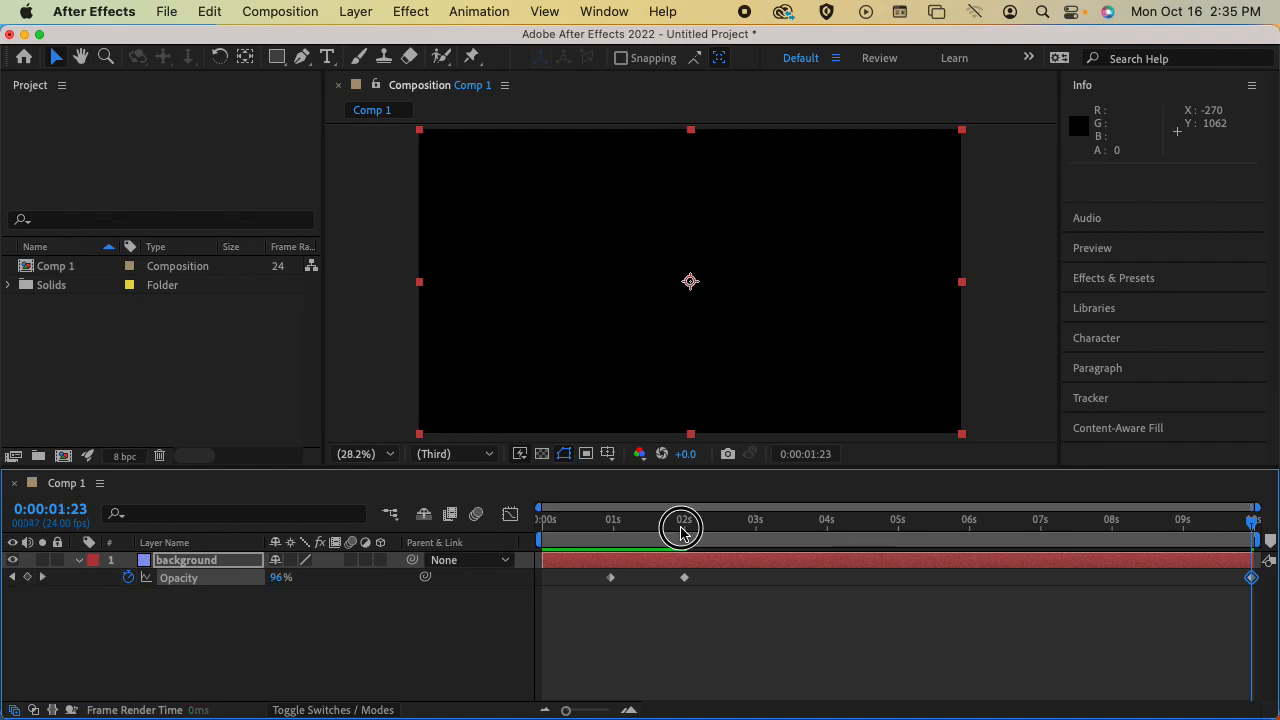
key("space")
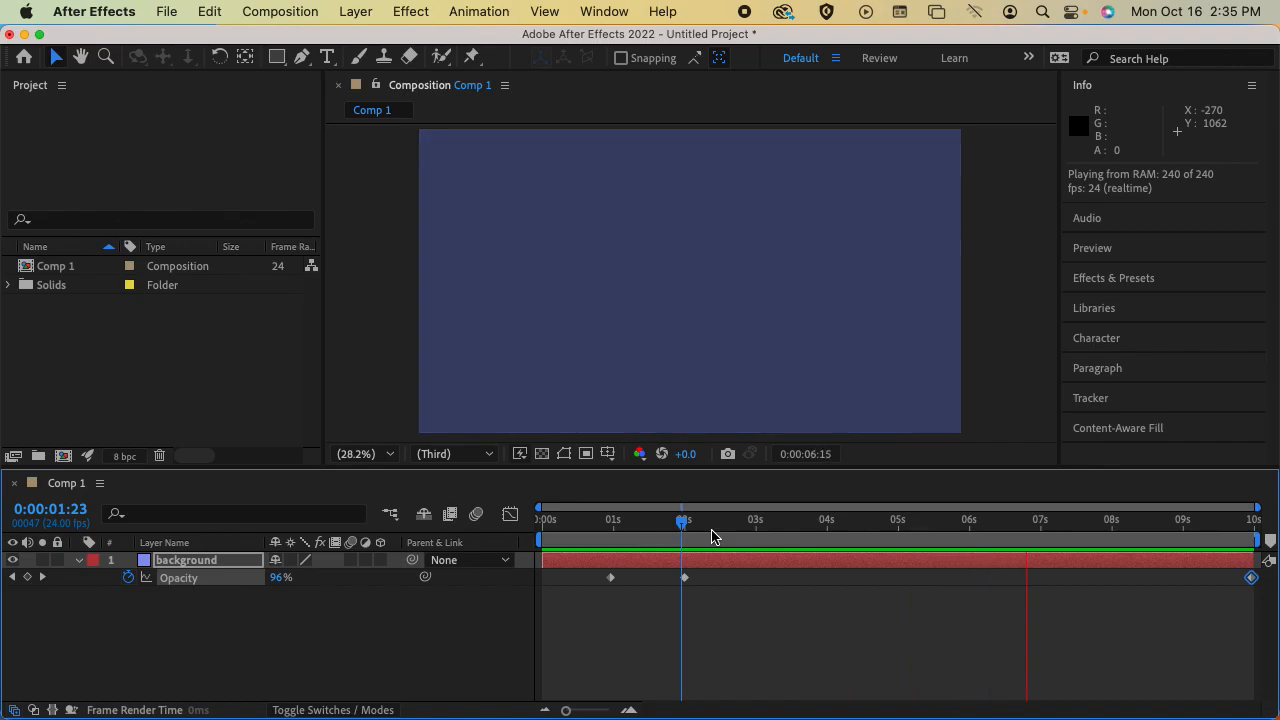
left_click(685, 578)
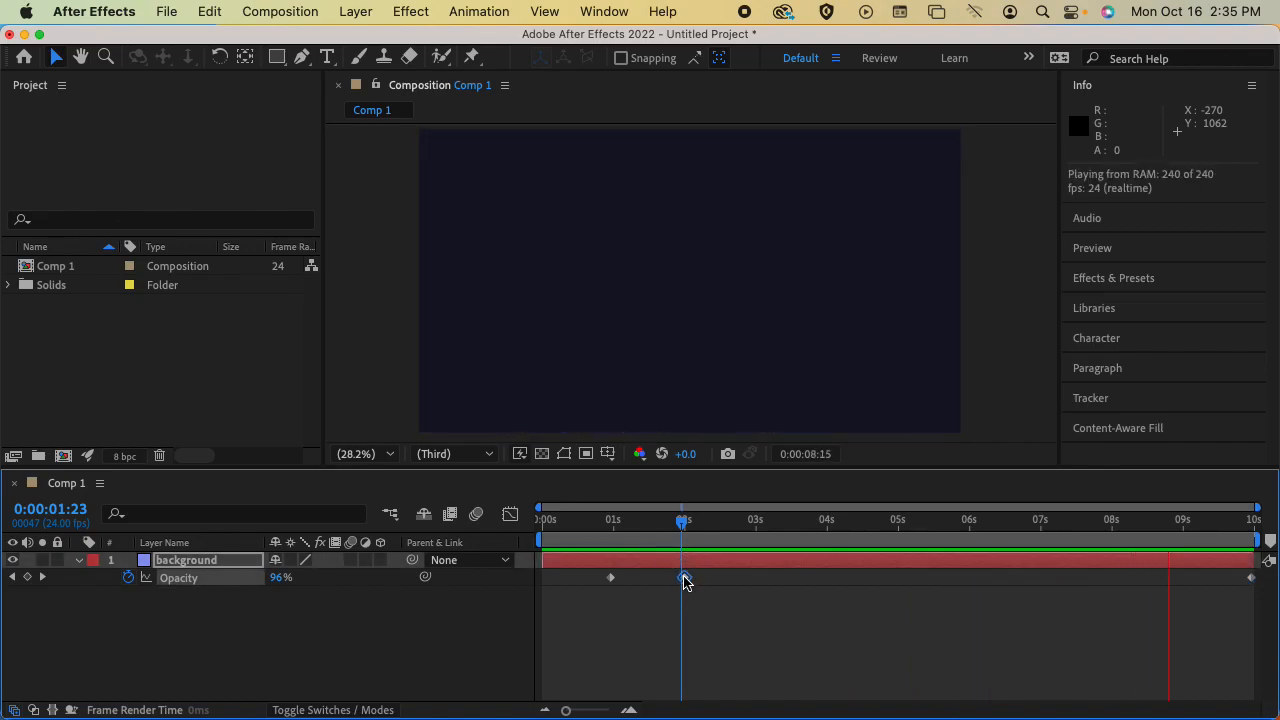
left_click(1251, 578)
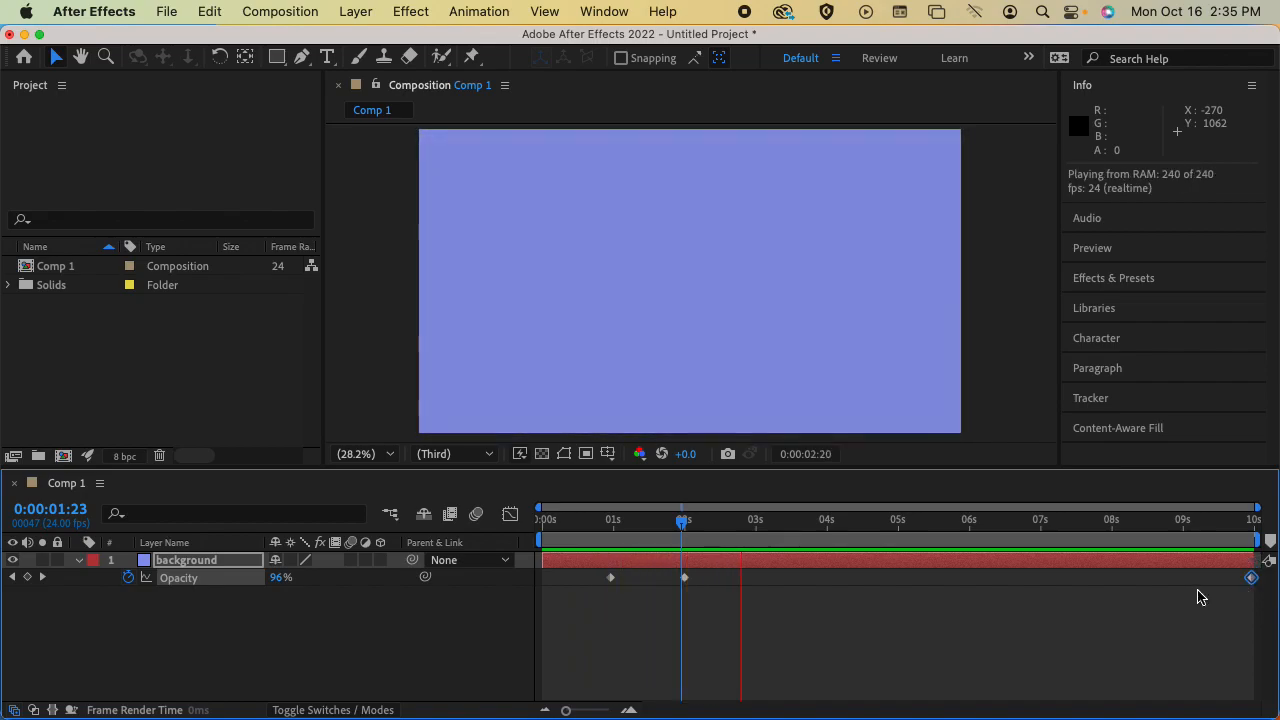
key("space")
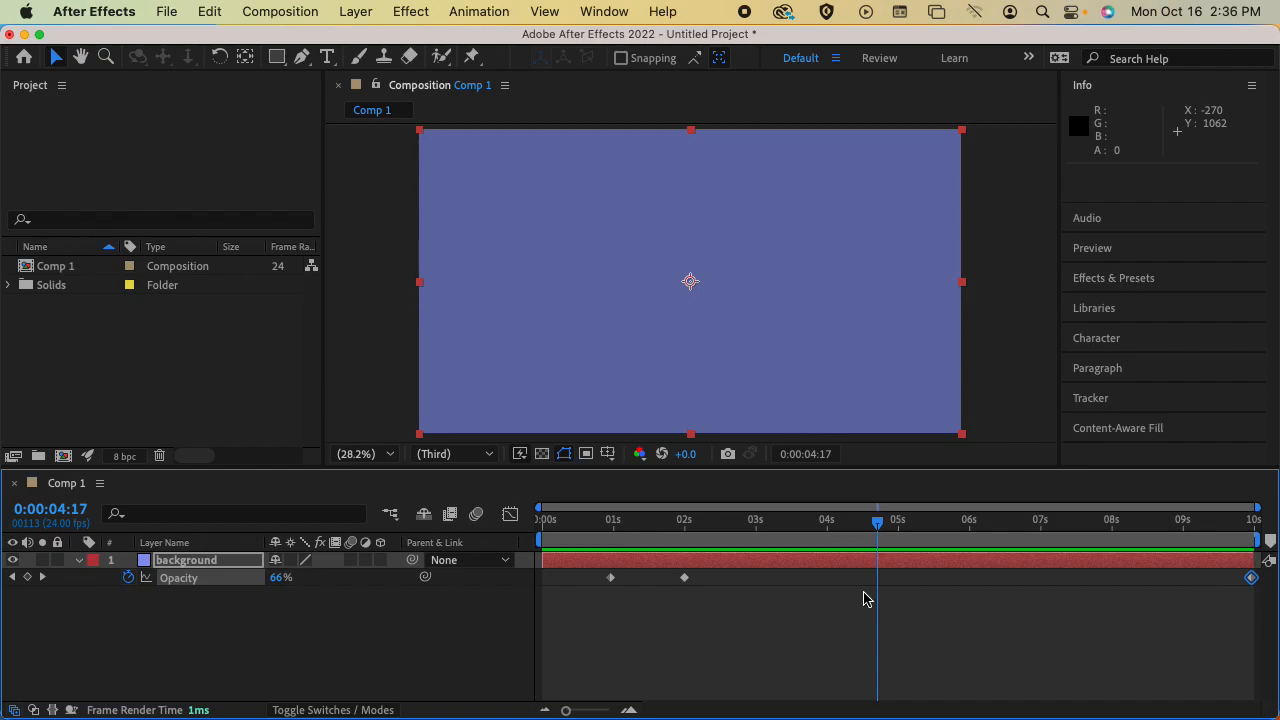
Try an opacity keyframe of 100% at 0:00:08:19 and preview the ending from 0:00:06:19
left_click(685, 578)
left_click_drag(875, 524, 1168, 535)
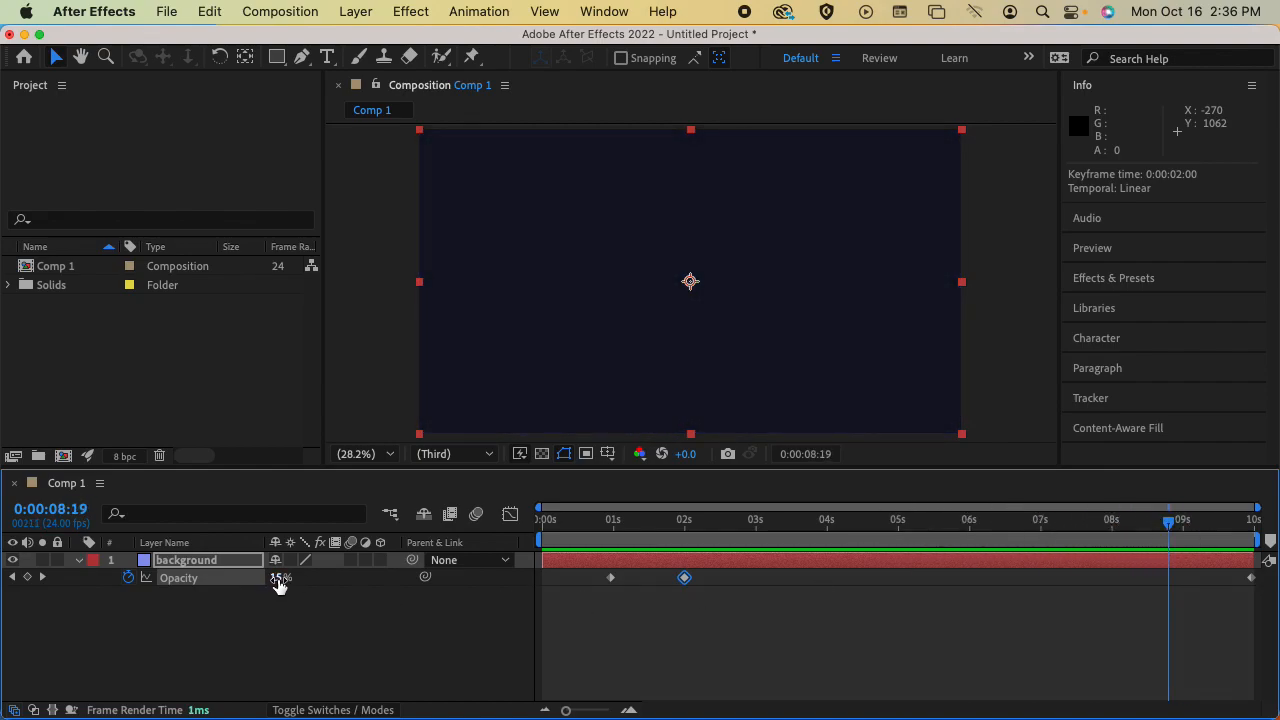
left_click_drag(277, 578, 508, 588)
left_click(1028, 530)
key("space")
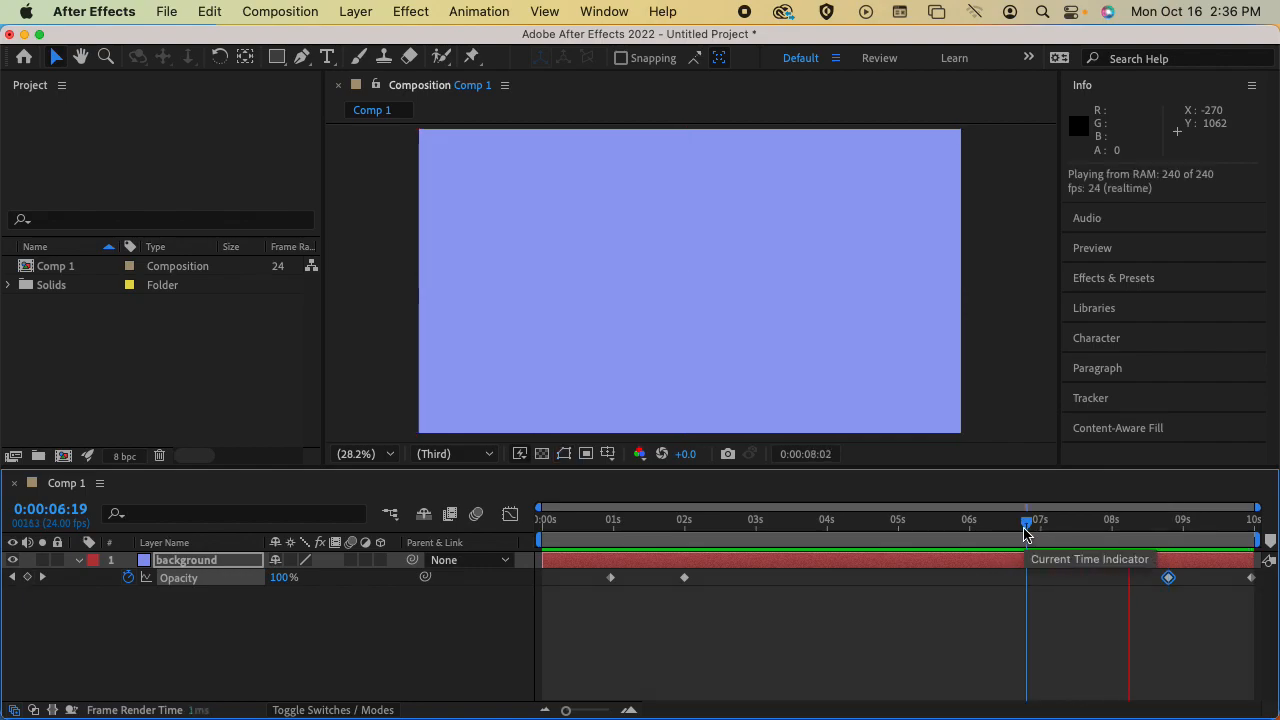
key("space")
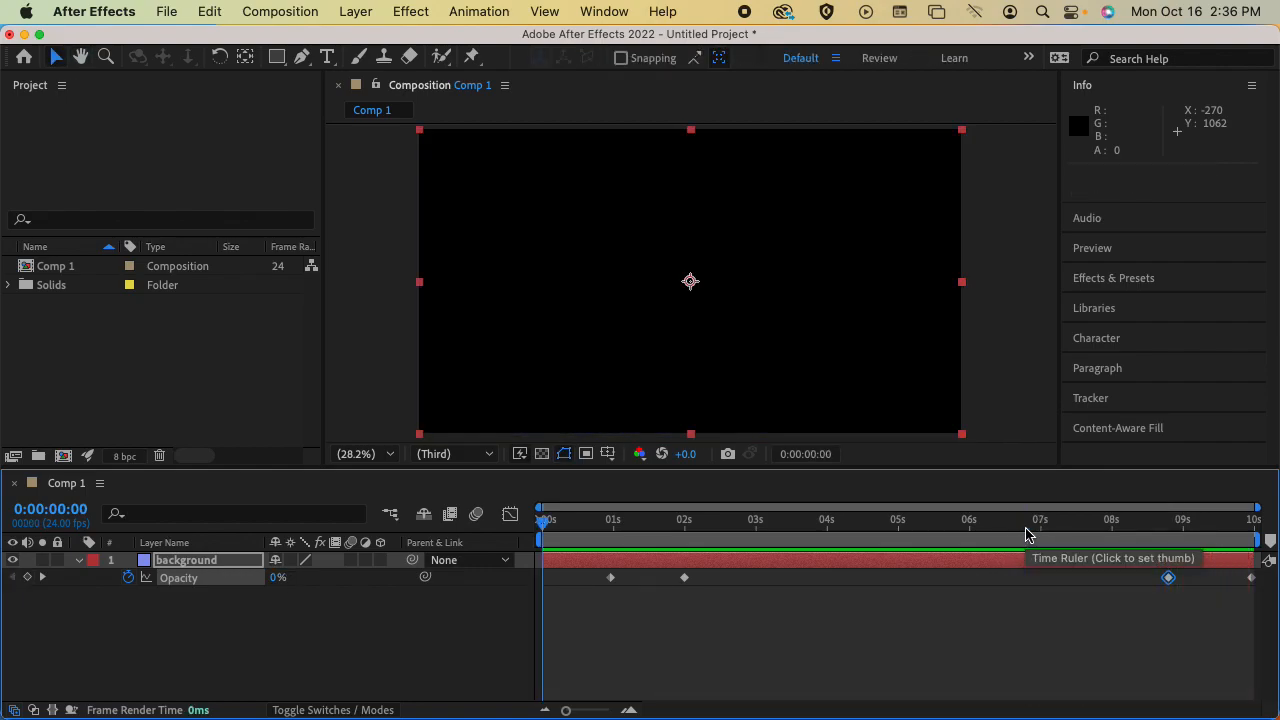
Delete the opacity keyframe at 0:00:08:19 and paste a copy of the 0:00:02:00 keyframe at 0:00:07:23
left_click(1171, 530)
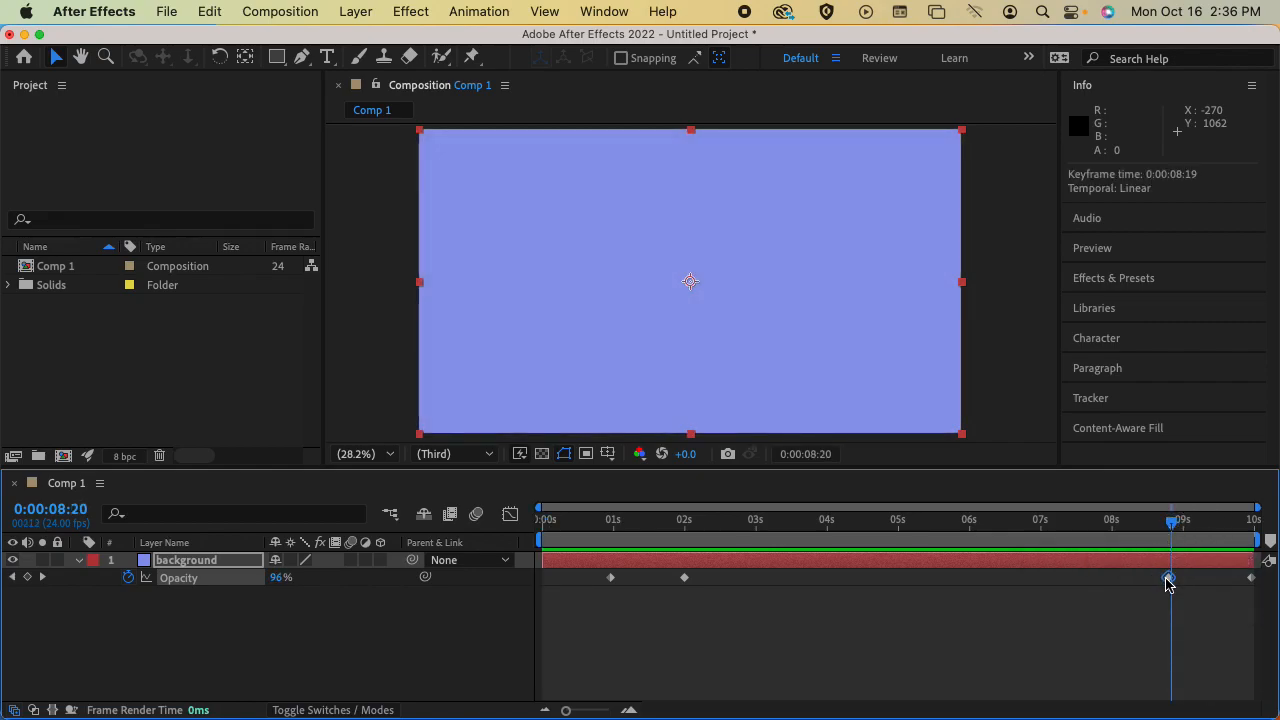
key("Delete")
left_click(684, 578)
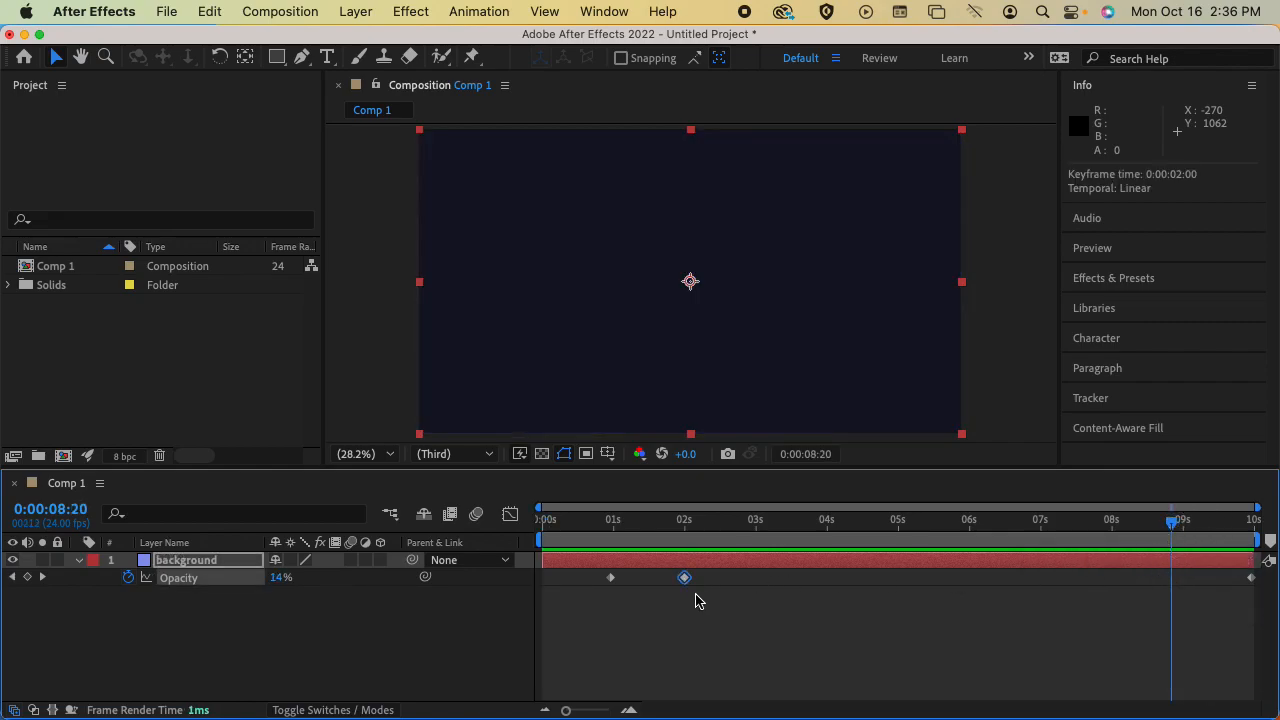
key("cmd+c")
left_click_drag(1176, 530, 1106, 540)
key("super+v")
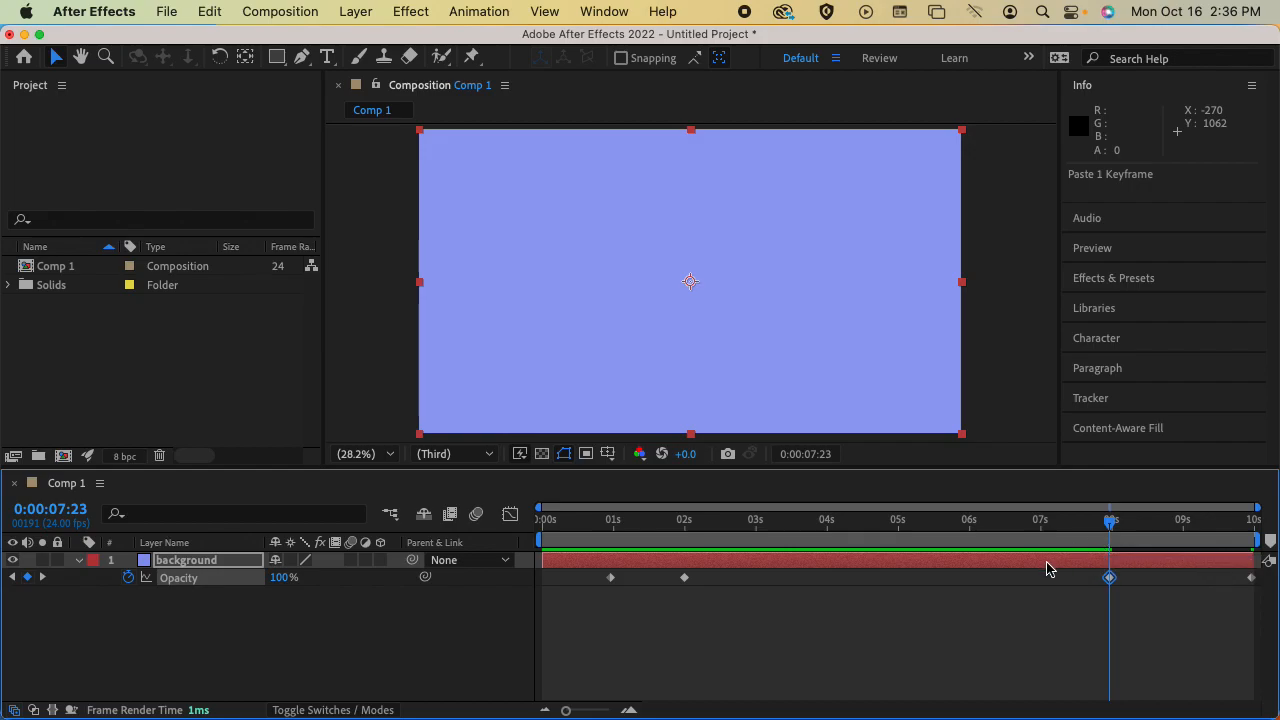
Move the pasted opacity keyframe to 0:00:09:01, preview from the start, and return the playhead to 0:00:00:00
left_click_drag(1107, 577, 1186, 578)
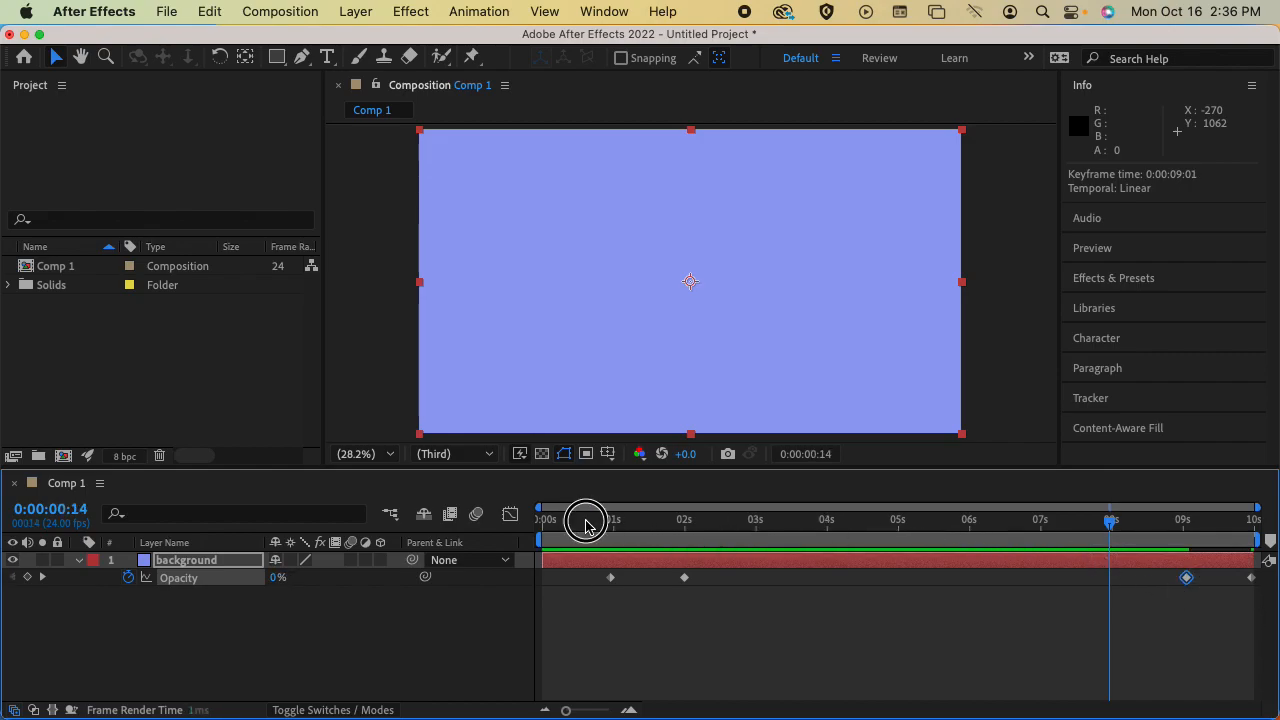
left_click(543, 520)
key("space")
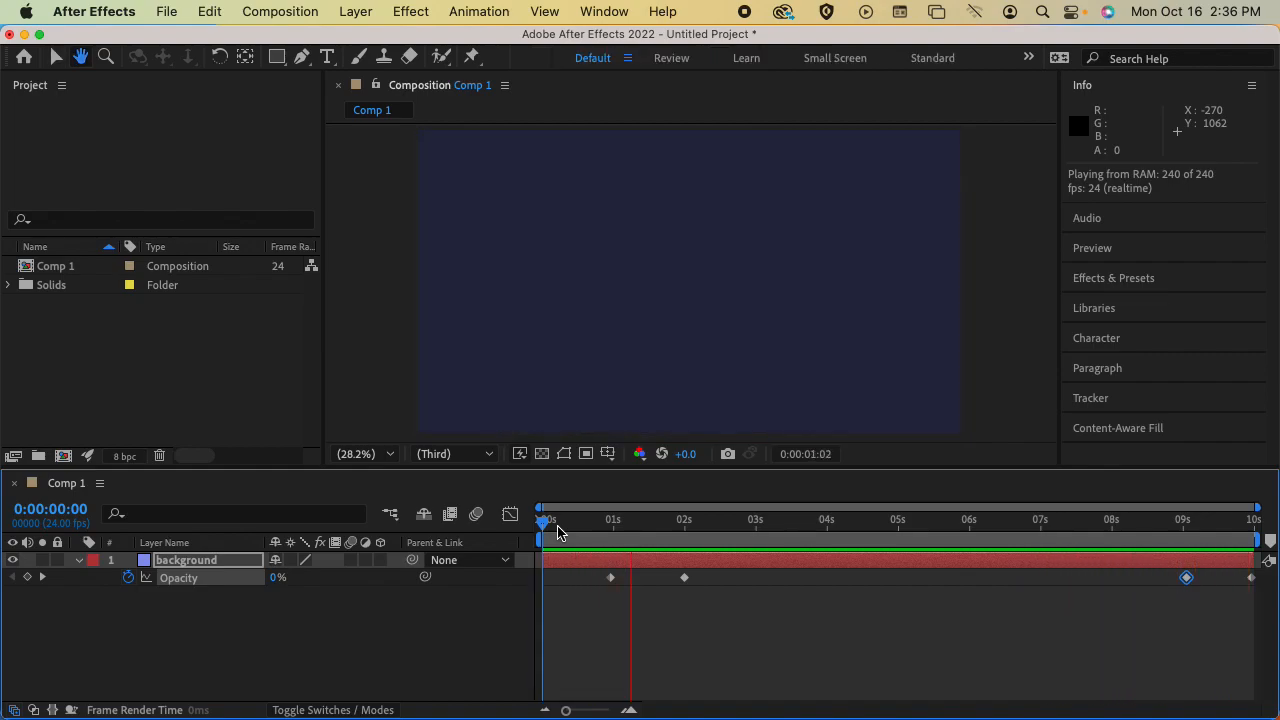
key("space")
left_click_drag(557, 522, 543, 527)
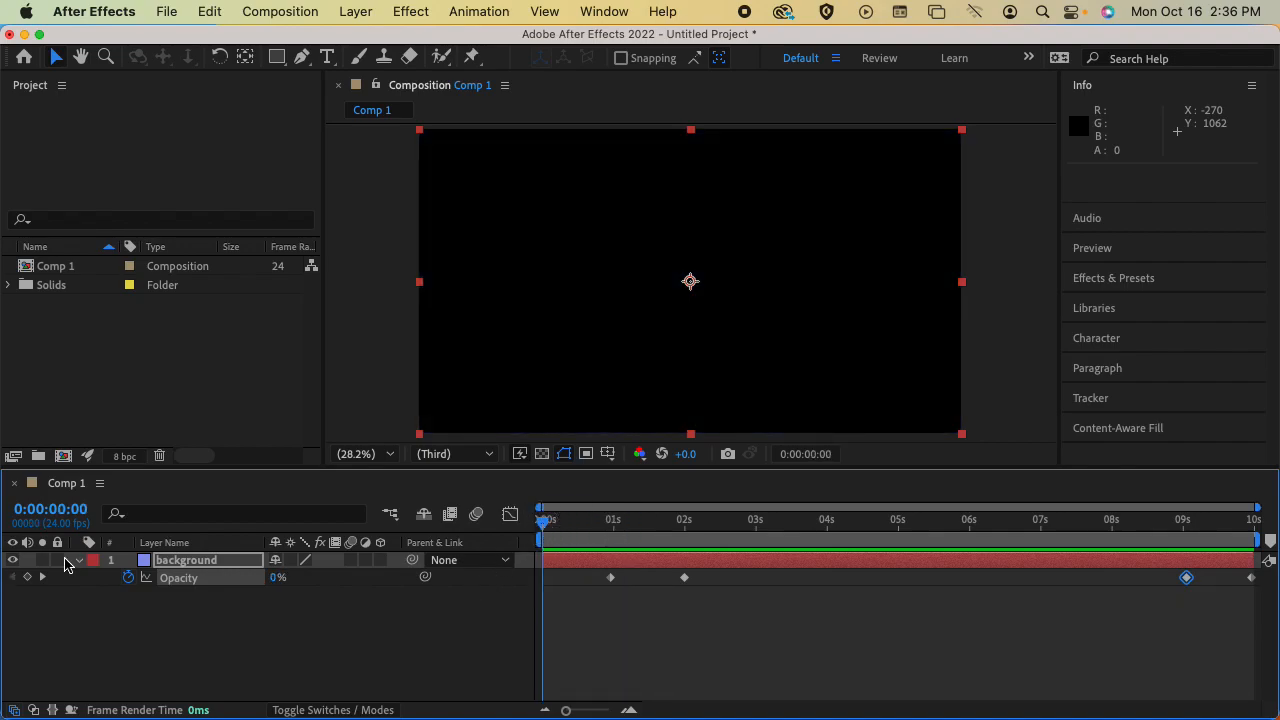
Start saving the project and choose the MMP 100 folder on the Desktop as its location
key("super+s")
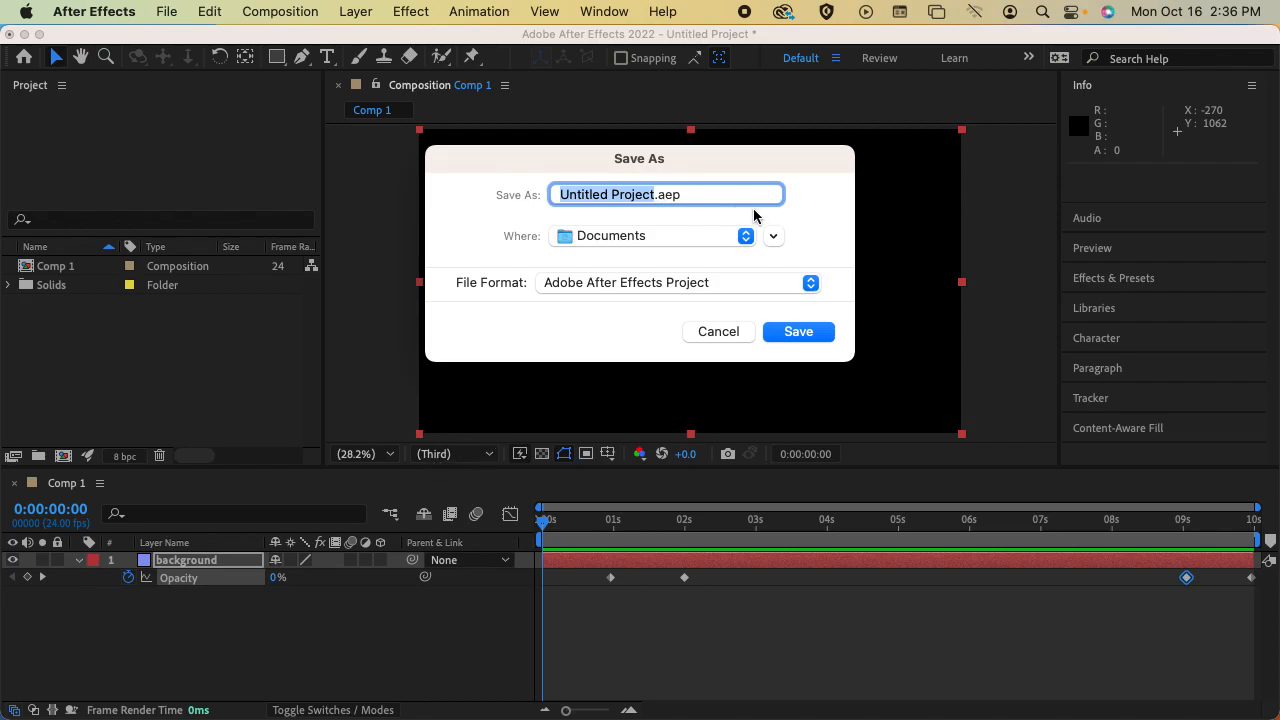
left_click(773, 235)
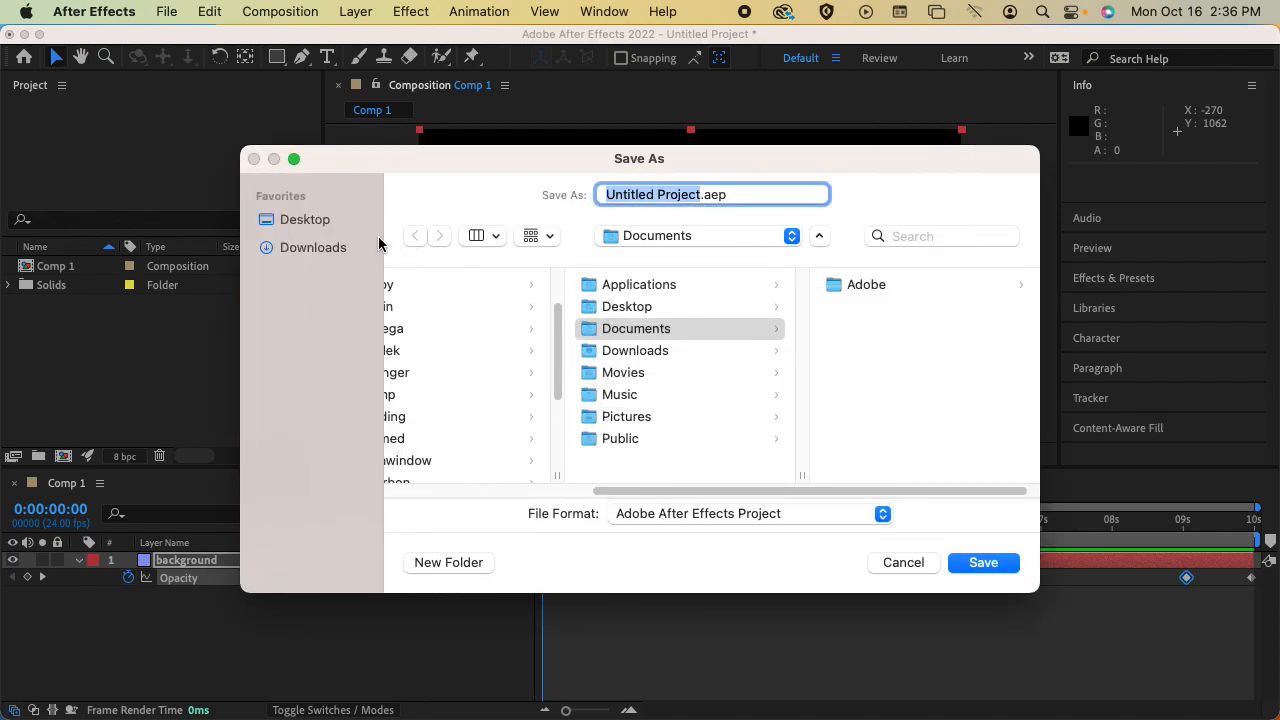
left_click(330, 222)
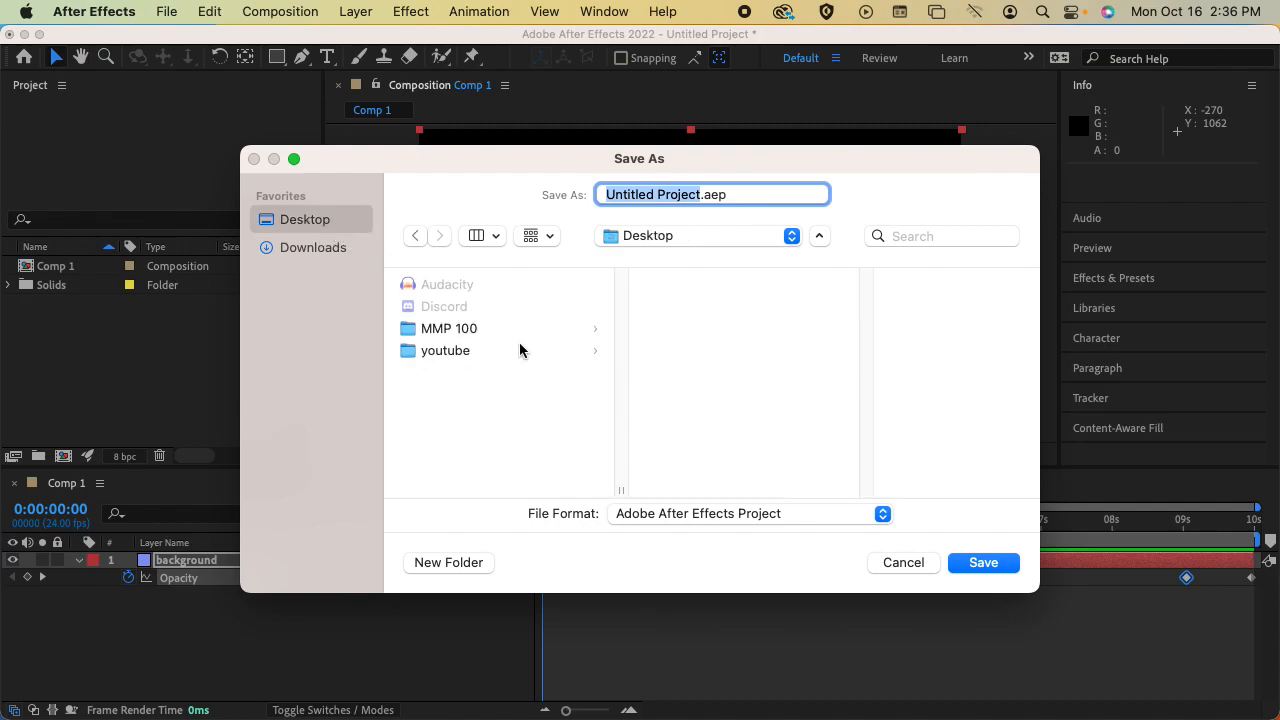
left_click(480, 330)
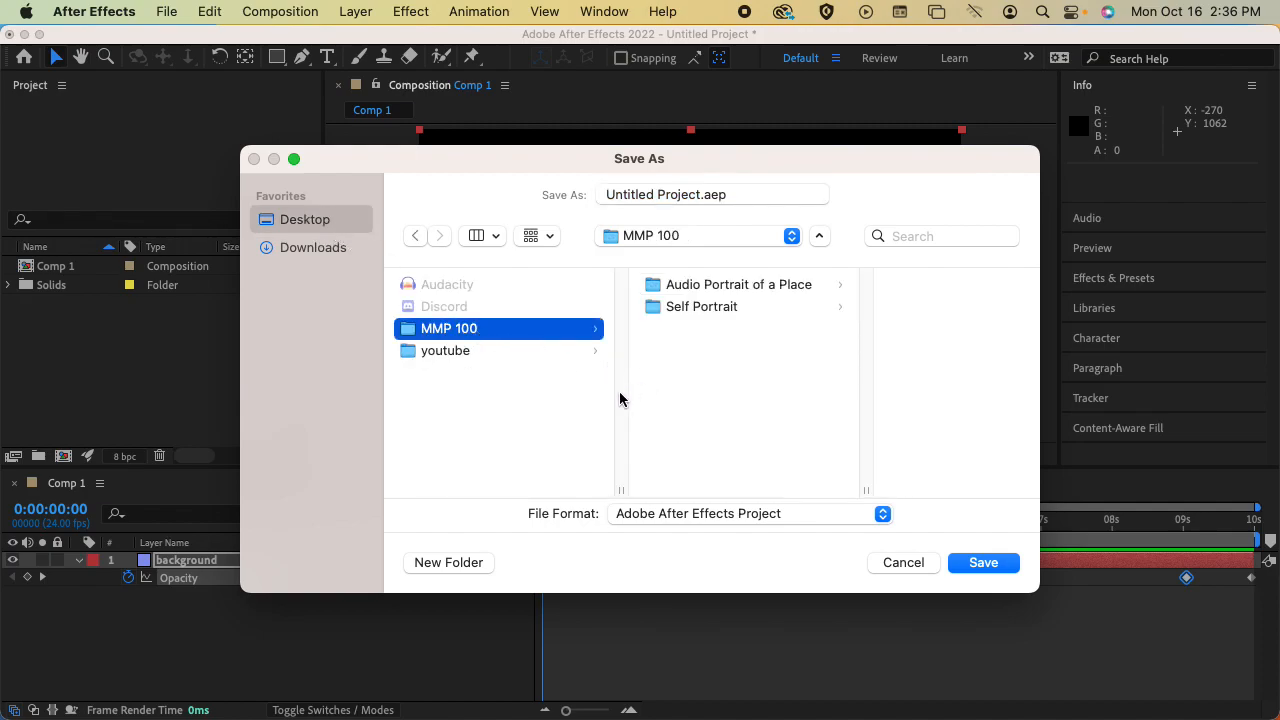
Create a new folder called "Animated words and emotion" inside MMP 100
left_click(468, 563)
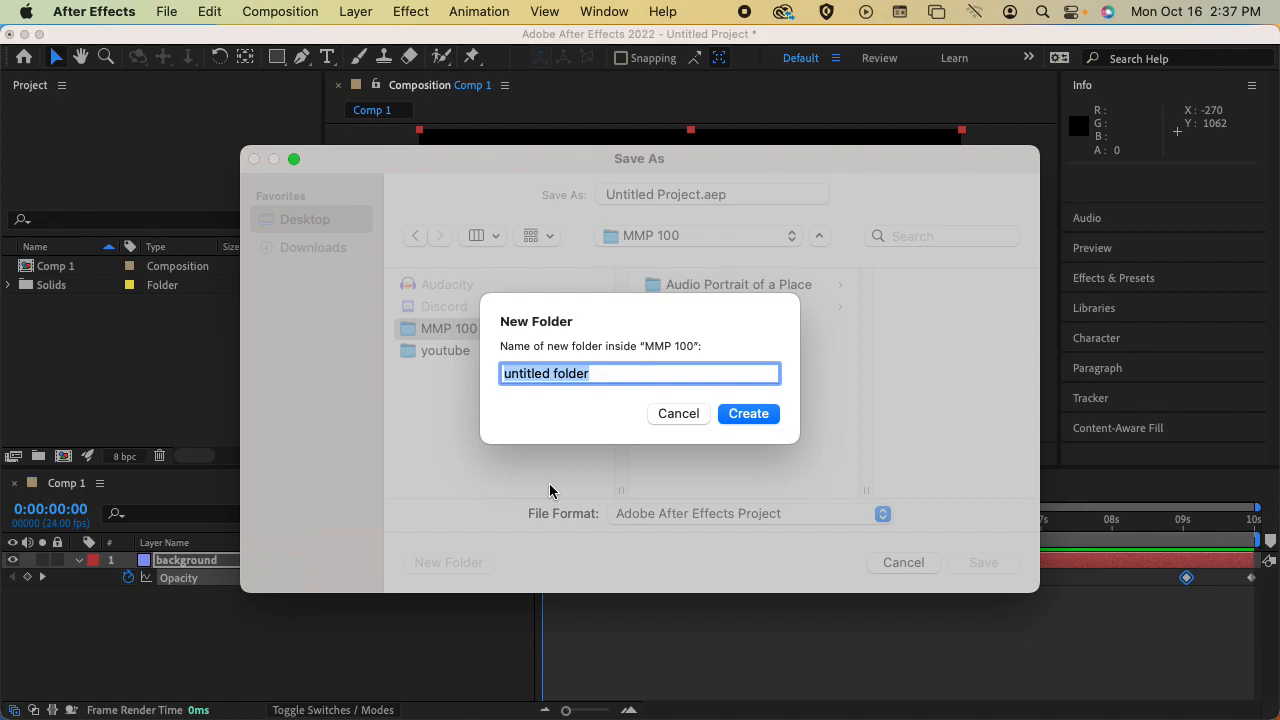
type("Advna")
key("BackSpace")
key("BackSpace")
key("BackSpace")
key("BackSpace")
type("nimated text")
key("BackSpace")
key("BackSpace")
key("BackSpace")
key("BackSpace")
type("words and emotion")
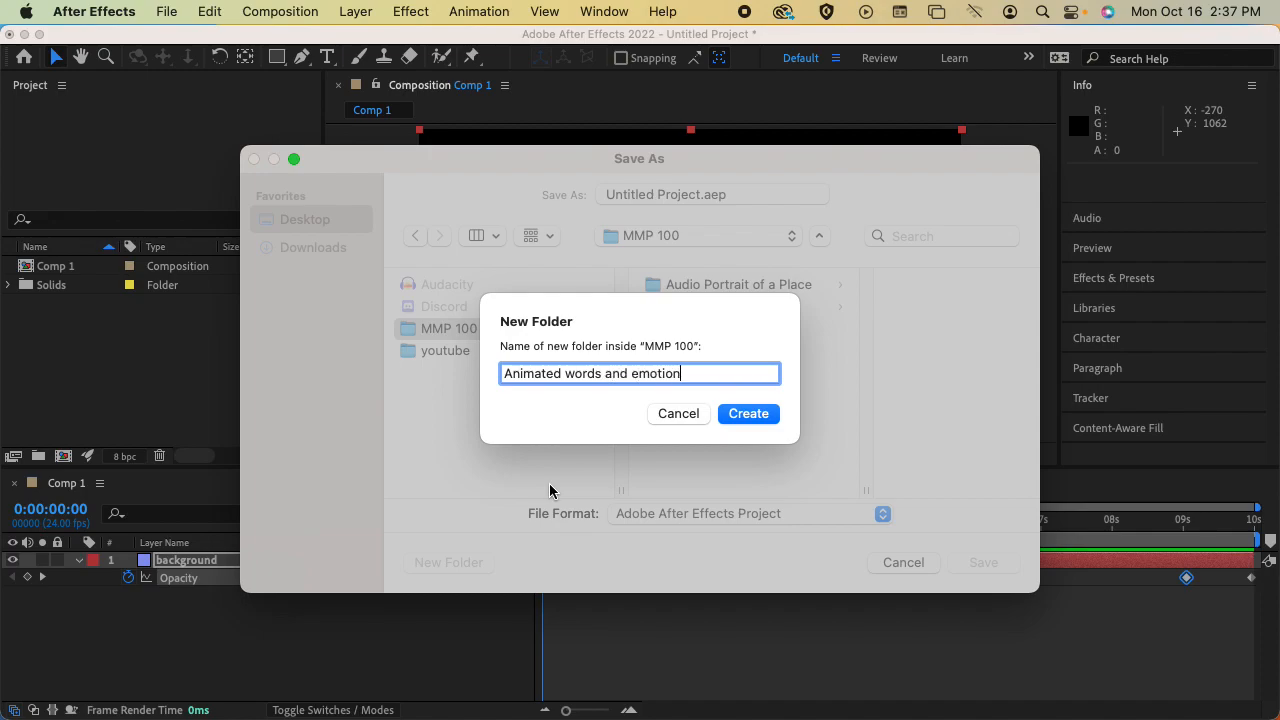
key("Return")
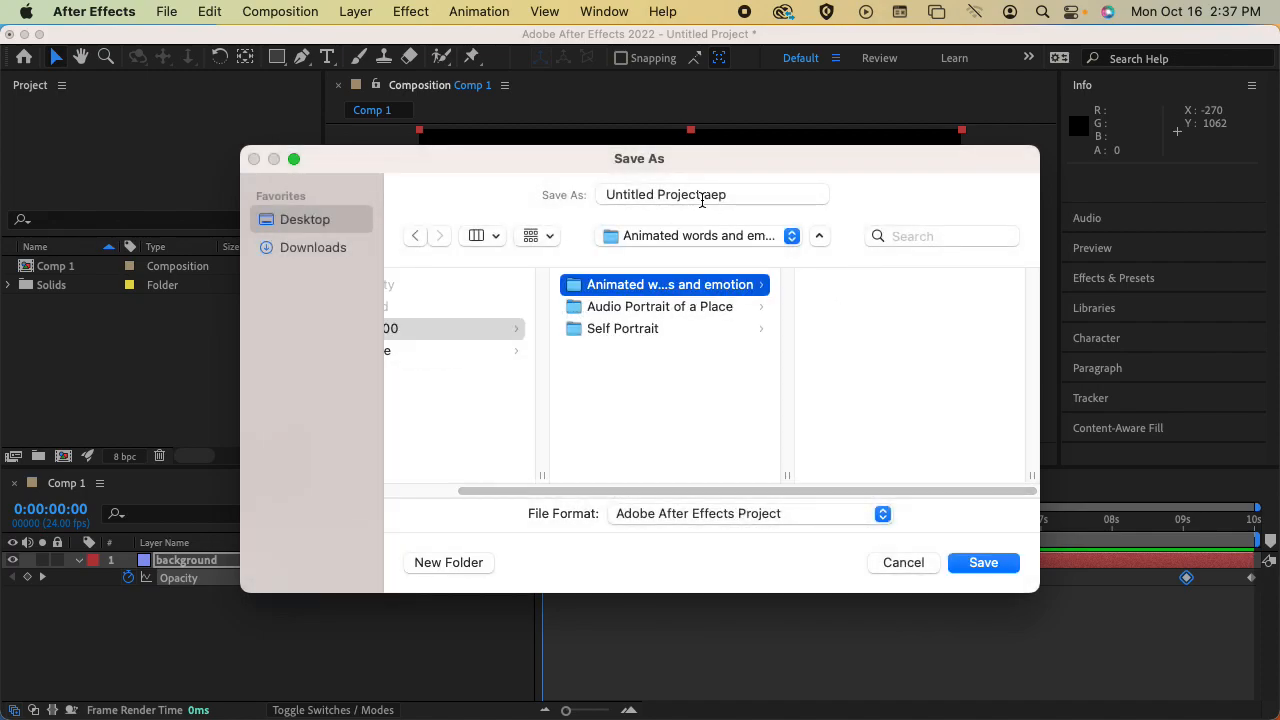
Name the project file my_animation.aep and save it in the new folder
left_click(580, 196)
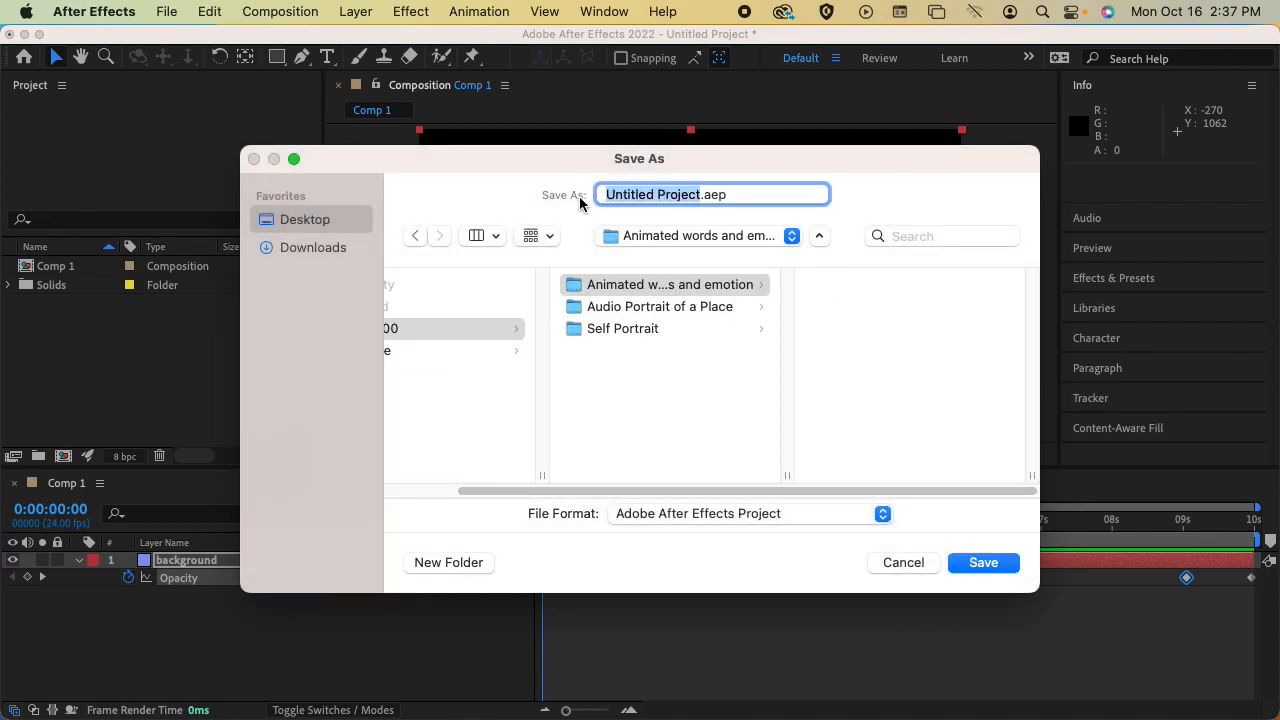
type("my_anima")
key("BackSpace")
type("mation")
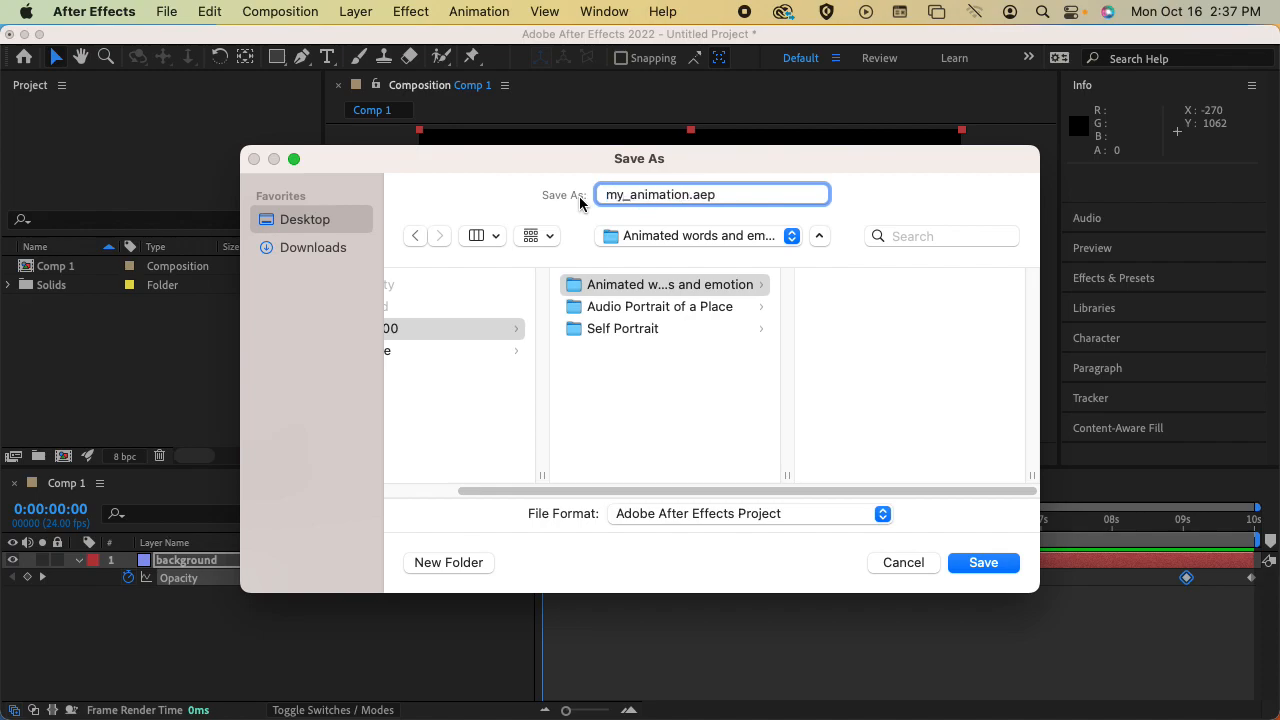
key("Return")
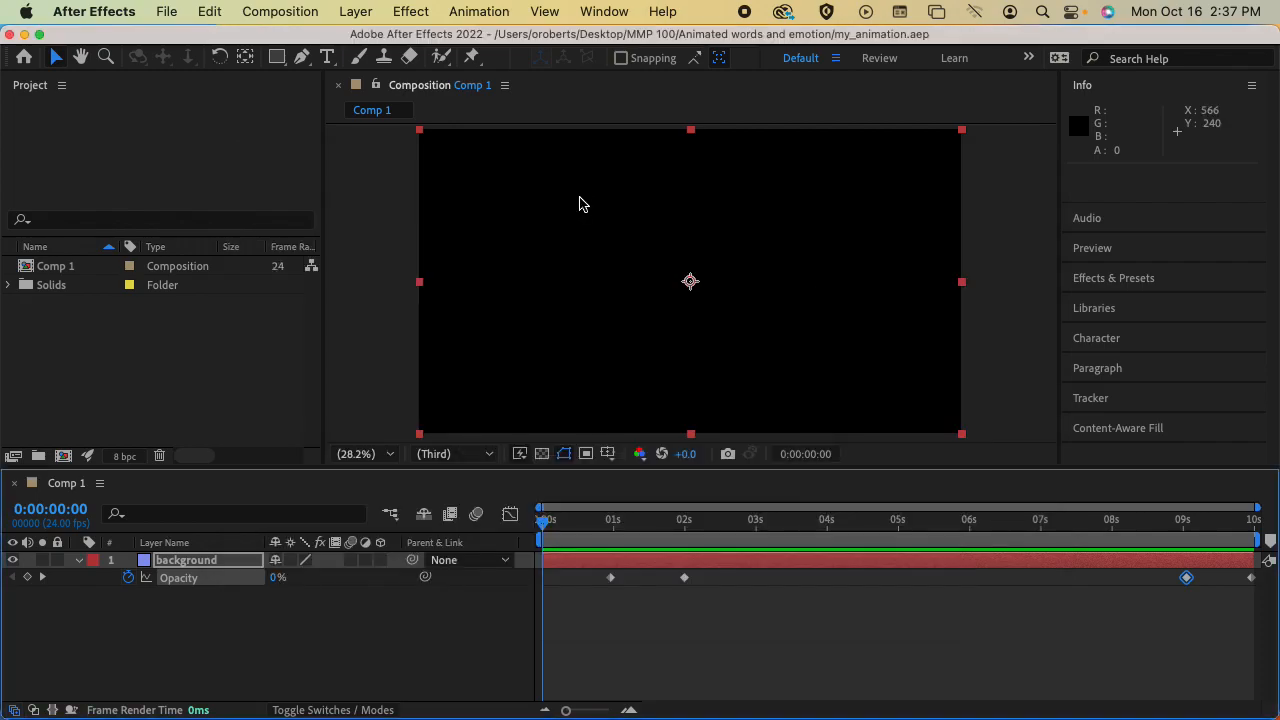
Collapse and lock the background layer, and preview the fade-in before returning the playhead to 0:00:00:00
left_click(77, 561)
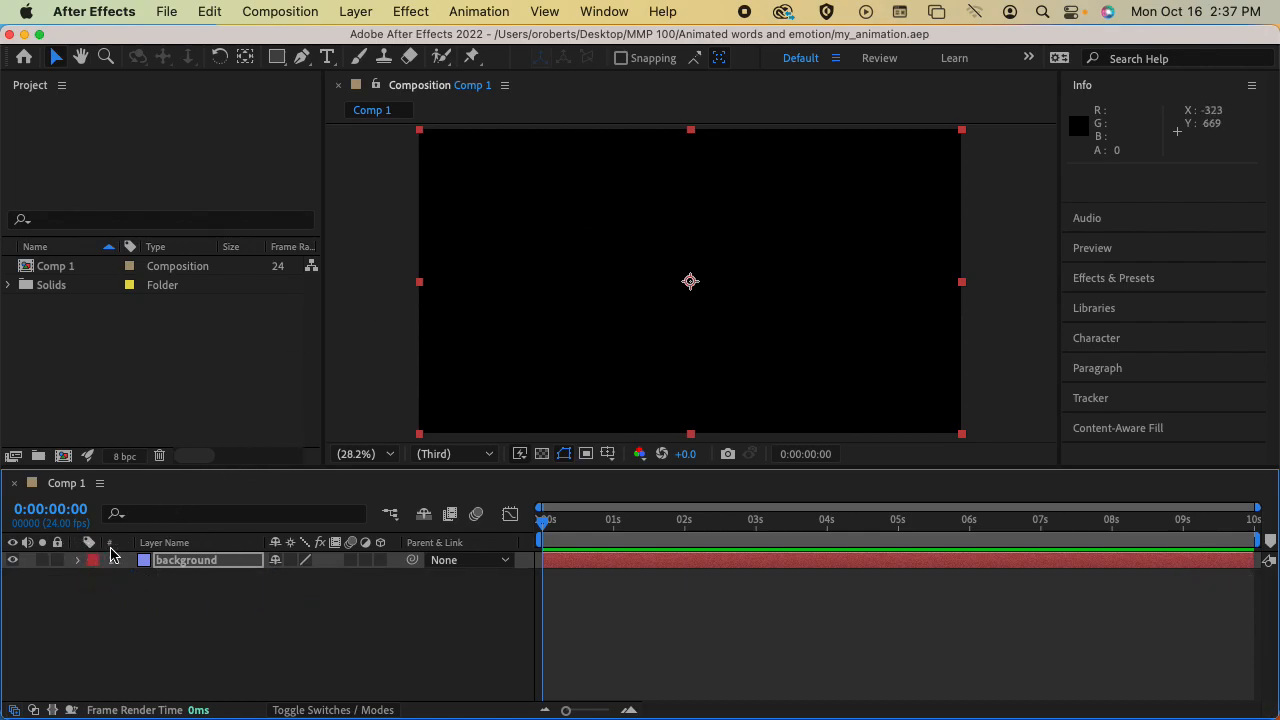
left_click(57, 560)
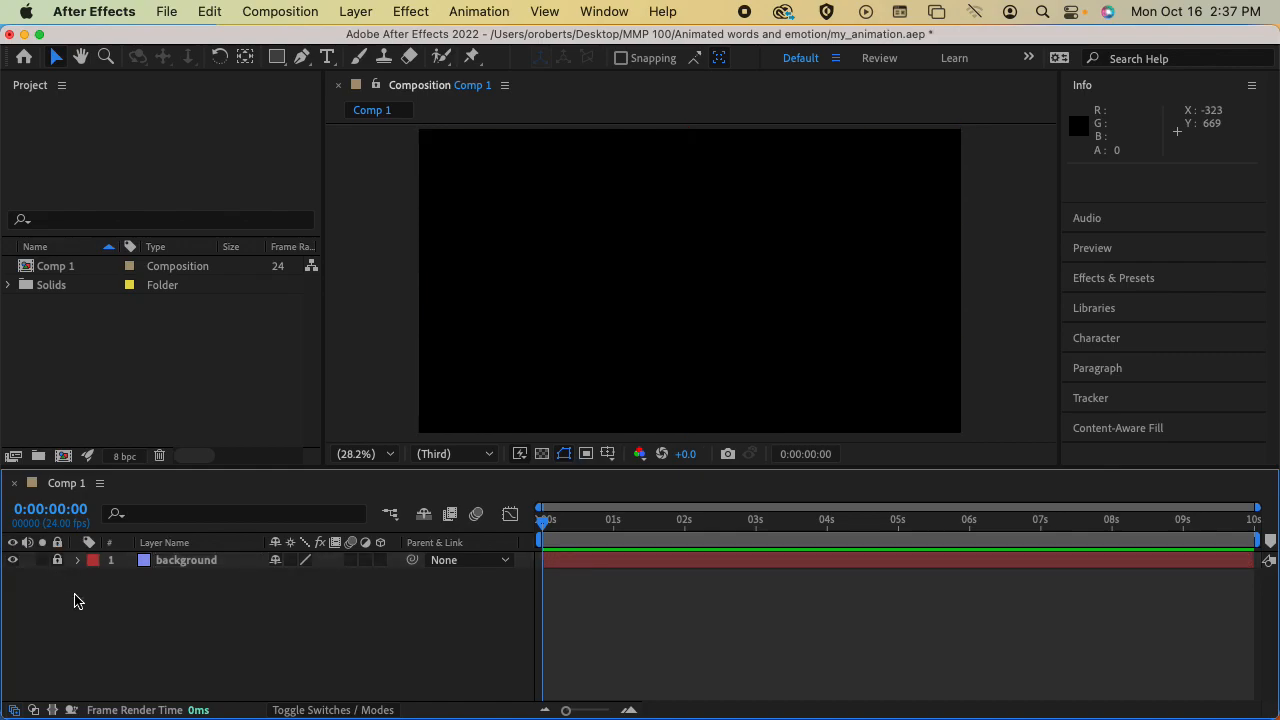
key("space")
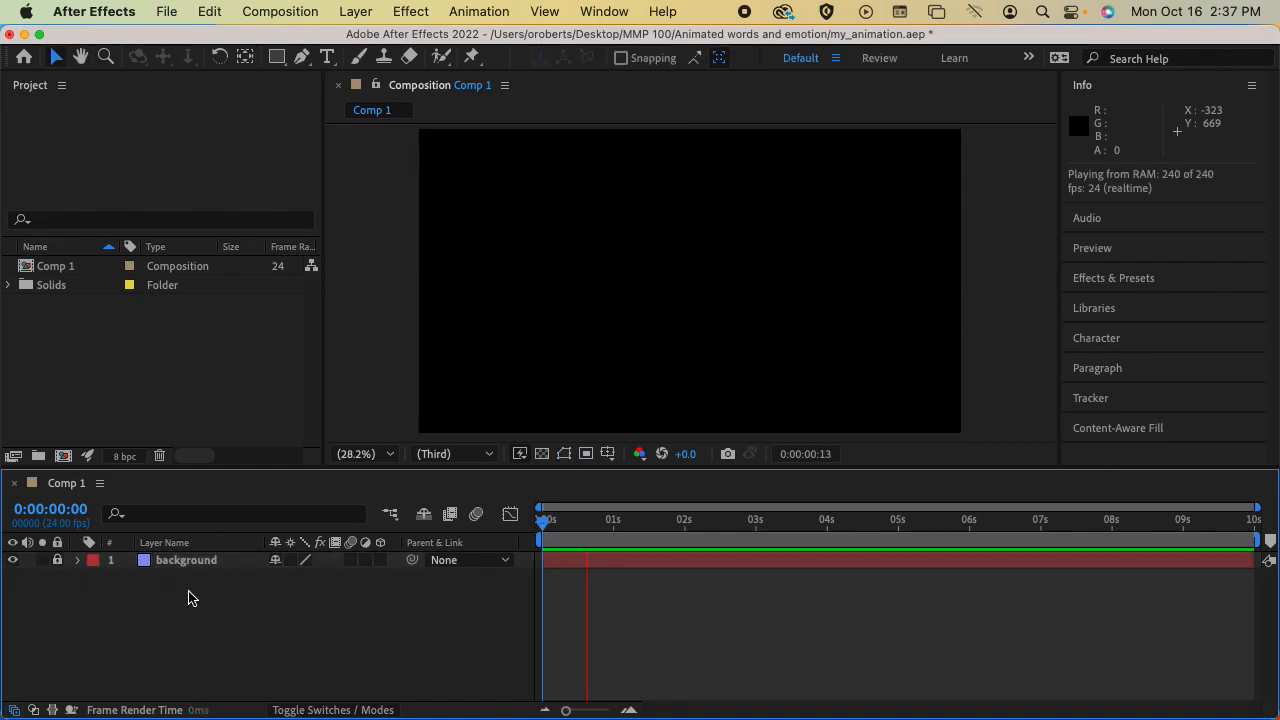
key("space")
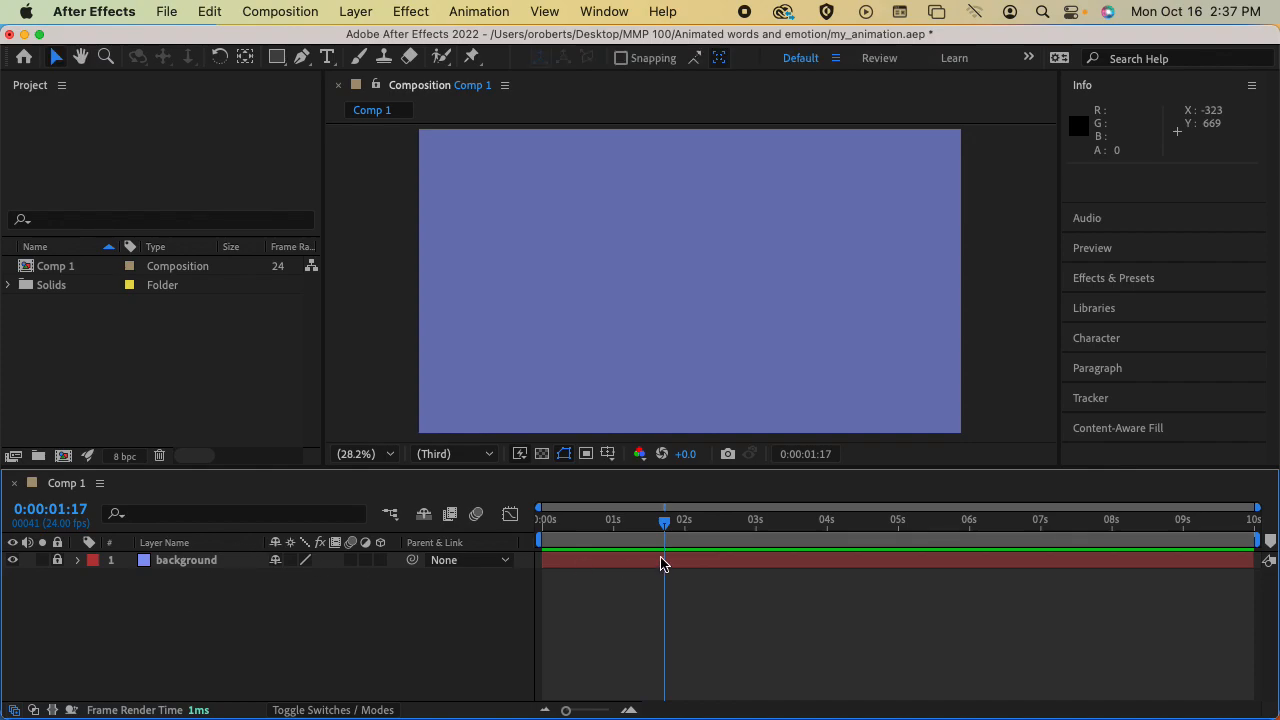
left_click_drag(661, 530, 533, 530)
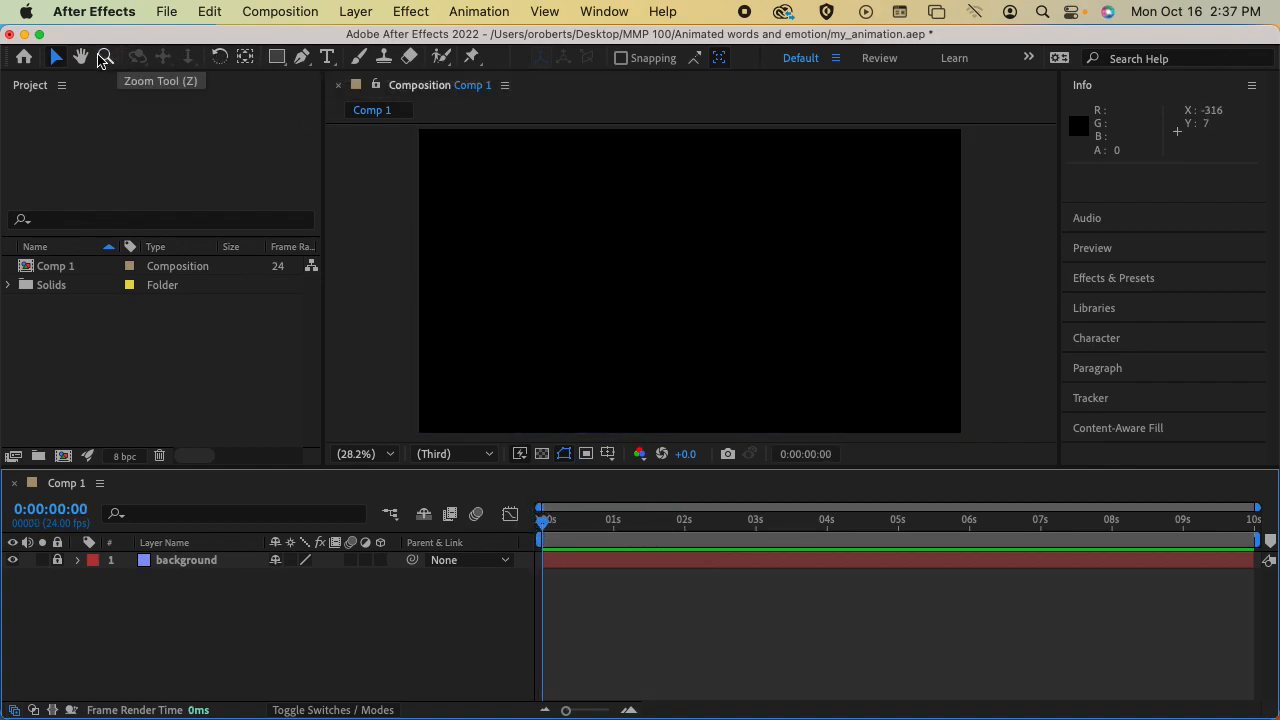
Draw a red pentagon in the upper part of the composition with the Polygon Tool and position it with the Selection Tool
left_click(274, 62)
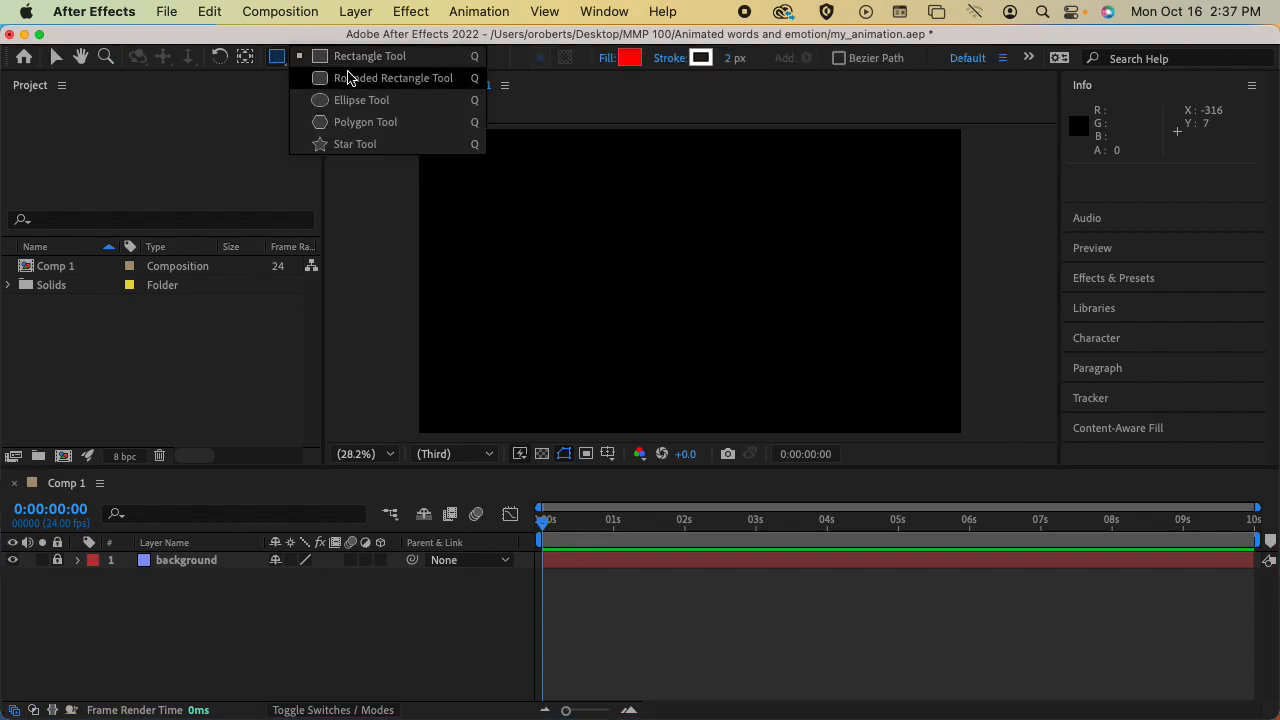
left_click(364, 122)
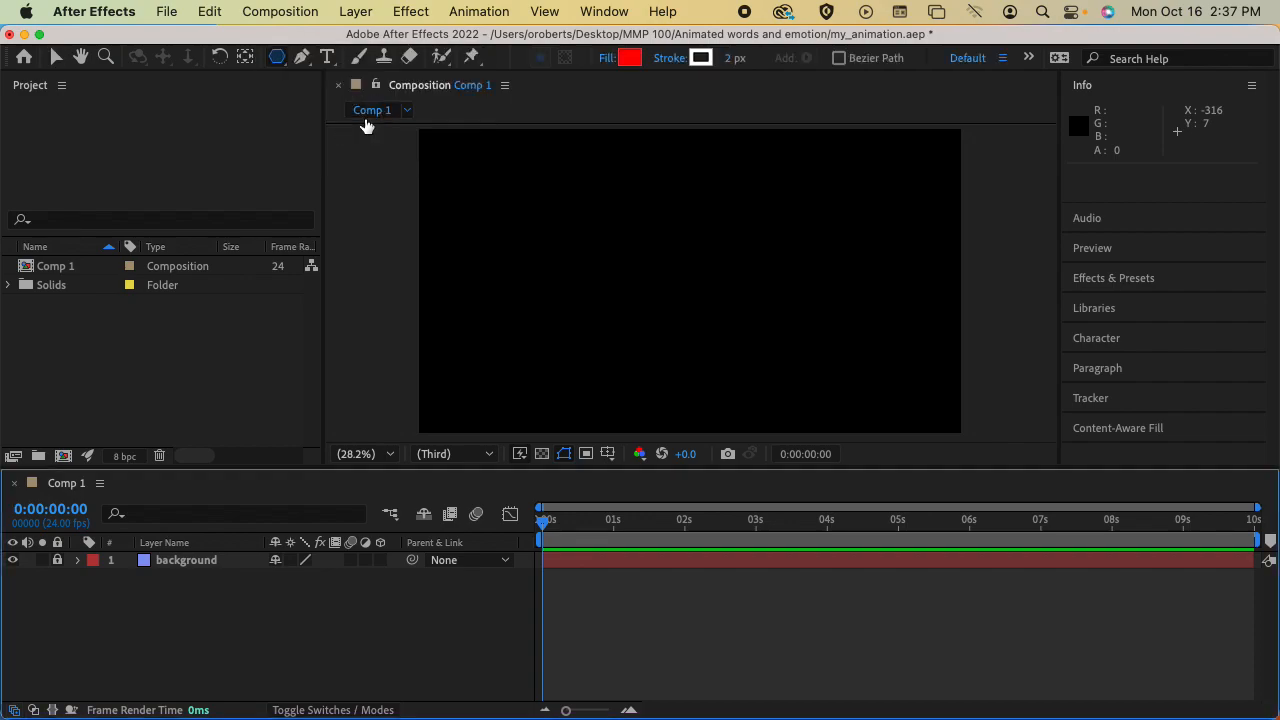
left_click_drag(483, 185, 558, 180)
left_click(56, 57)
left_click_drag(521, 183, 633, 244)
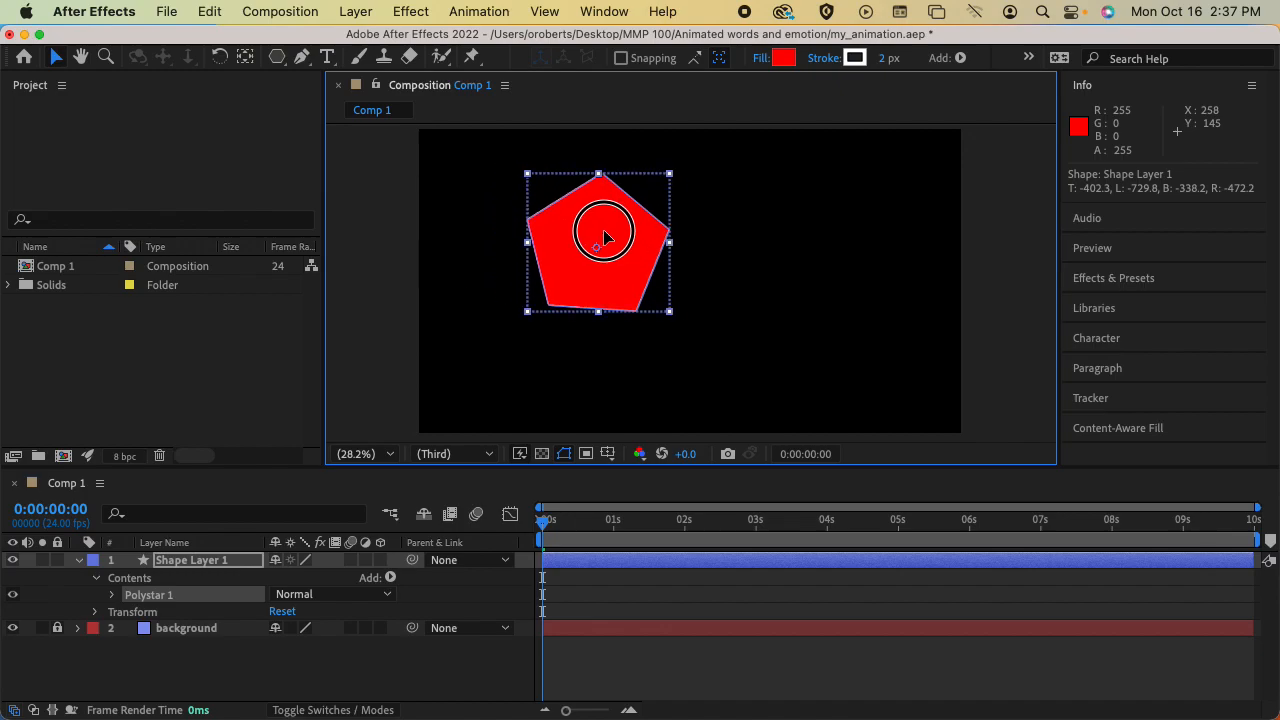
Set the pentagon's fill colour to cyan 00FDFF
left_click(786, 62)
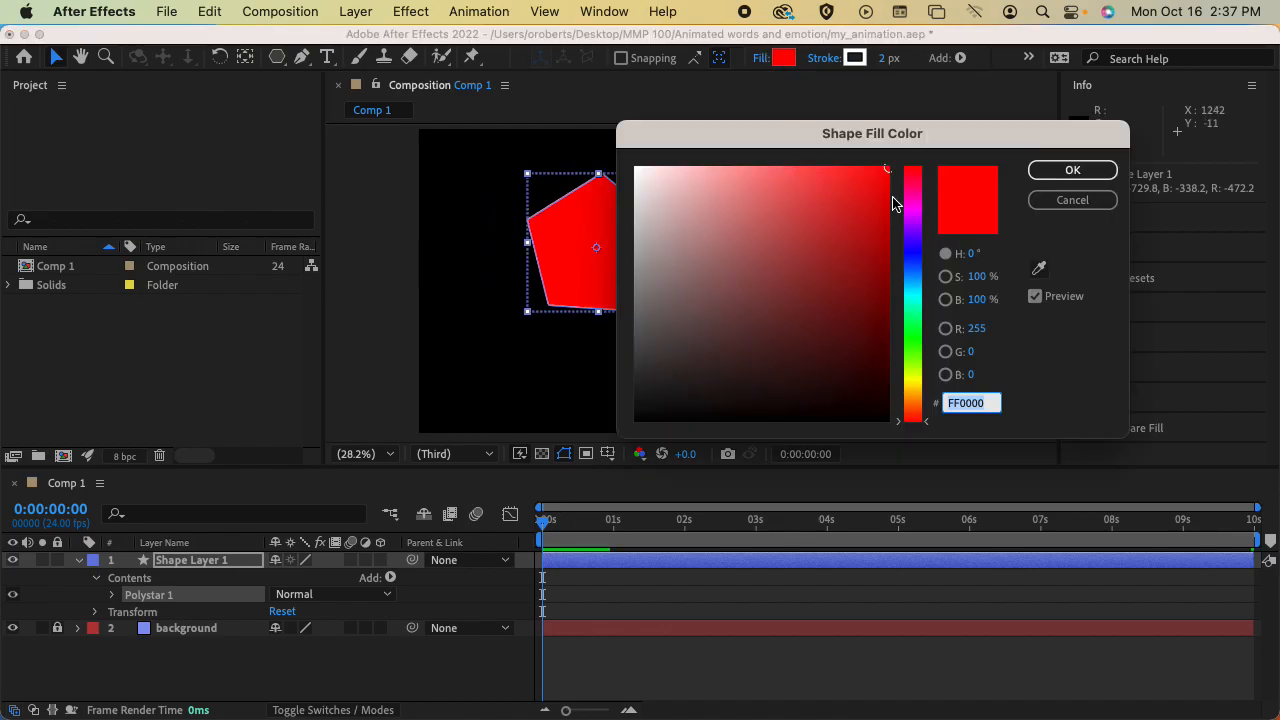
left_click_drag(918, 248, 915, 294)
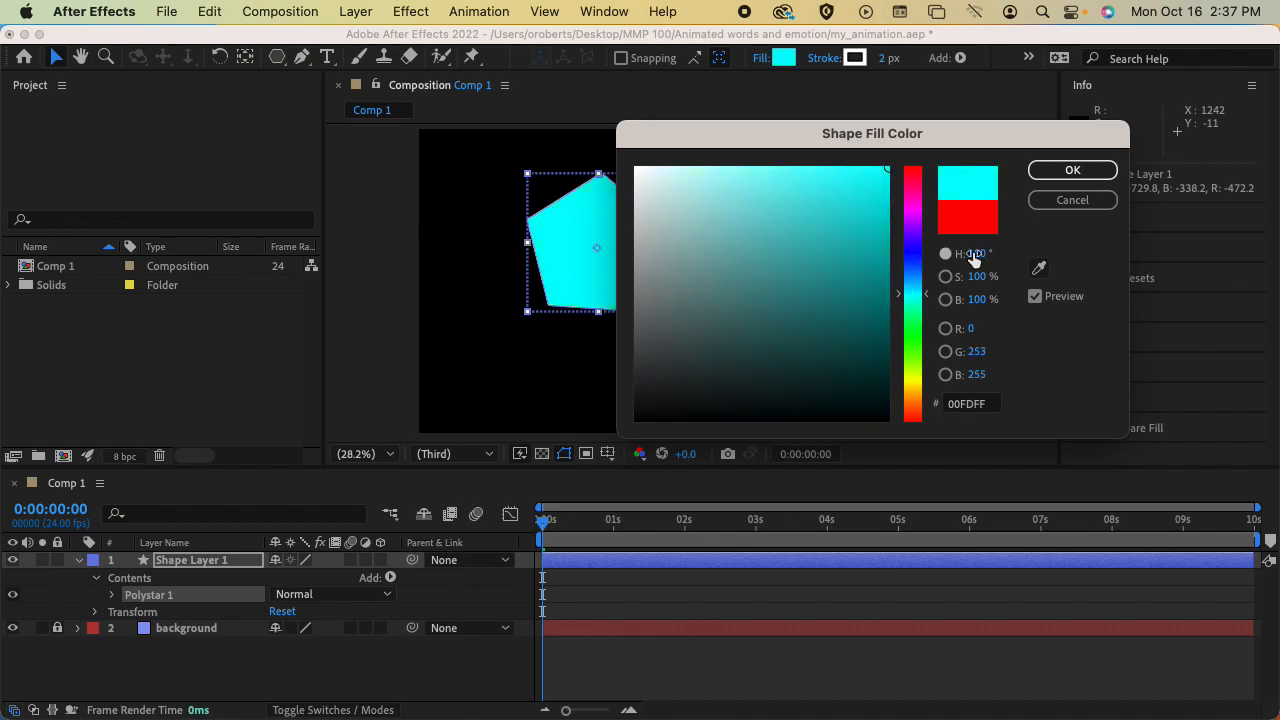
left_click(1065, 171)
Keep the pentagon's stroke colour white FFFFFF and set the stroke width to 54 px
left_click(855, 57)
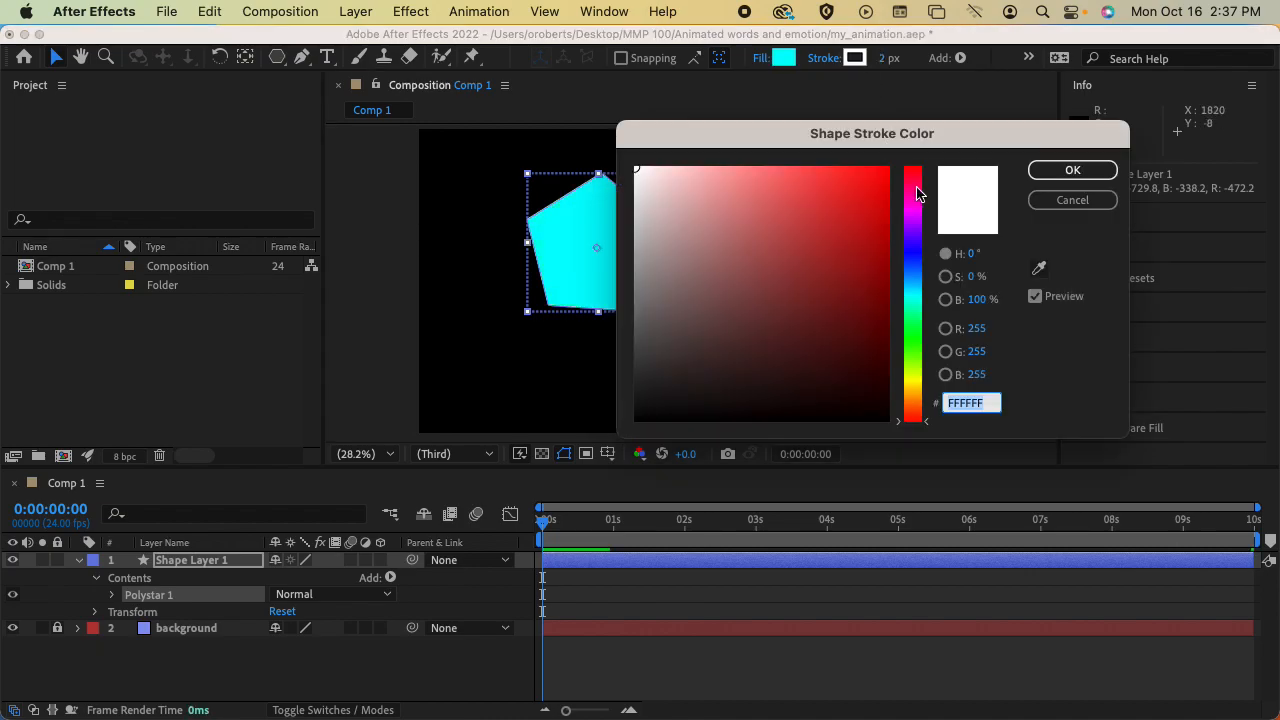
mouse_move(682, 273)
left_mouse_down()
mouse_move(617, 394)
mouse_move(634, 423)
mouse_move(677, 360)
mouse_move(613, 155)
left_mouse_up()
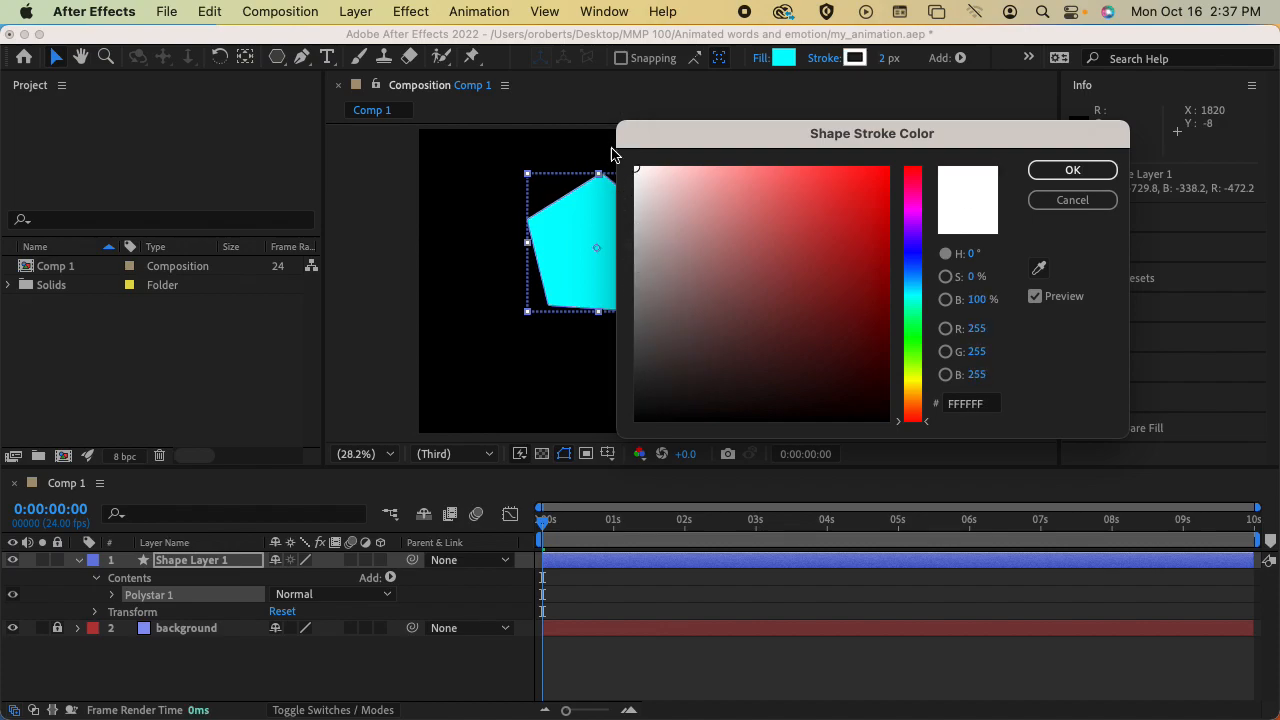
left_click(1066, 171)
mouse_move(889, 57)
left_mouse_down()
mouse_move(1020, 57)
mouse_move(940, 57)
left_mouse_up()
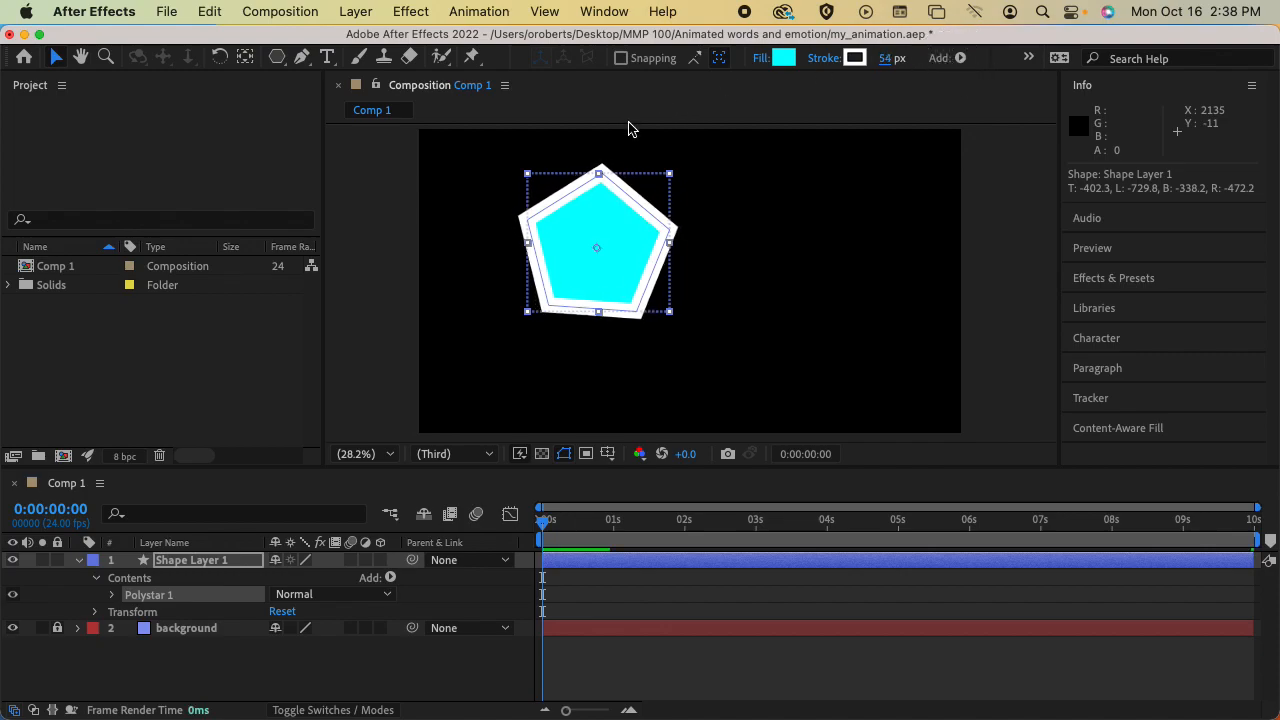
Reposition the pentagon near the upper centre of the composition, rotated clockwise and slightly flattened
left_click_drag(640, 257, 728, 258)
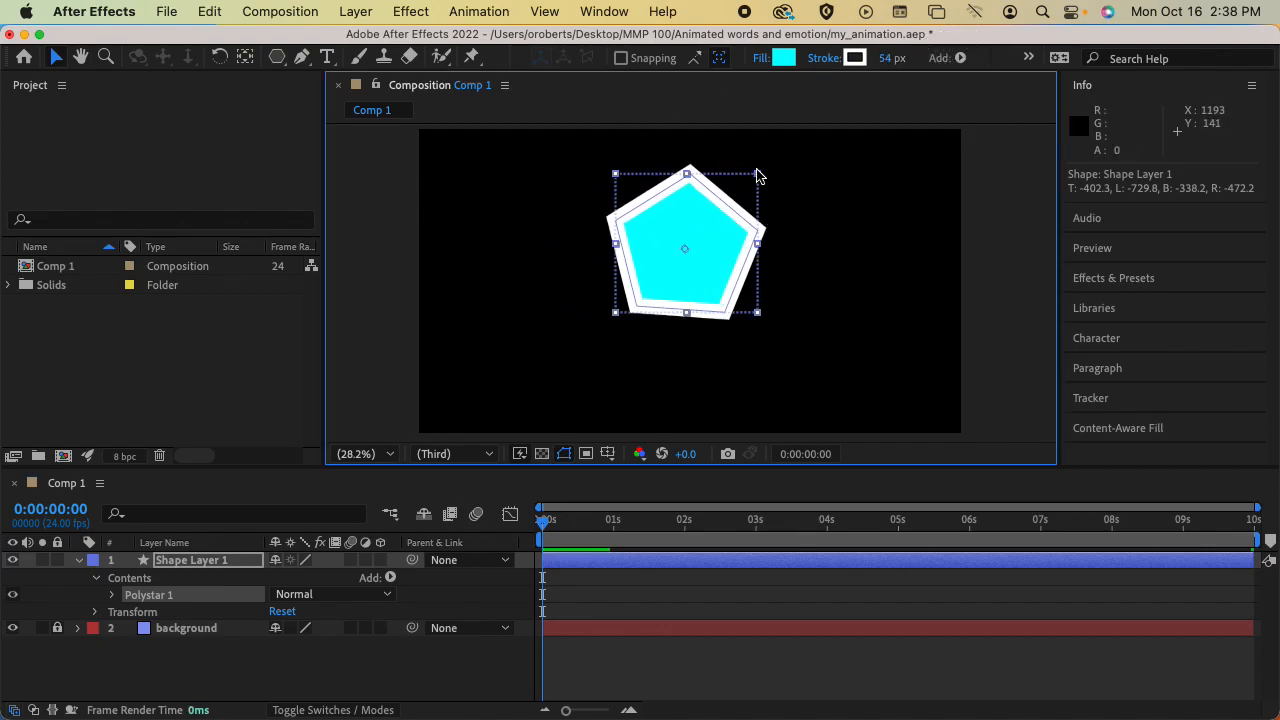
left_click_drag(774, 183, 768, 292)
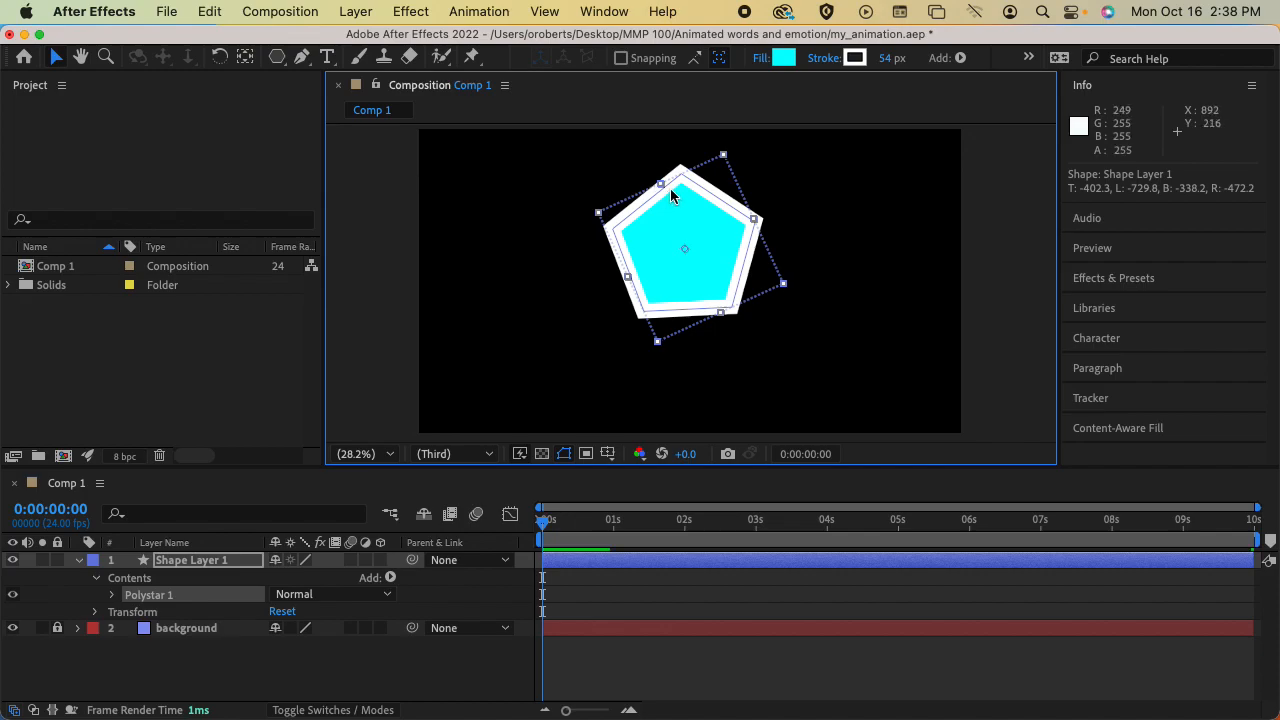
mouse_move(660, 185)
left_mouse_down()
mouse_move(617, 177)
mouse_move(674, 216)
mouse_move(570, 160)
mouse_move(623, 206)
mouse_move(663, 214)
mouse_move(669, 201)
left_mouse_up()
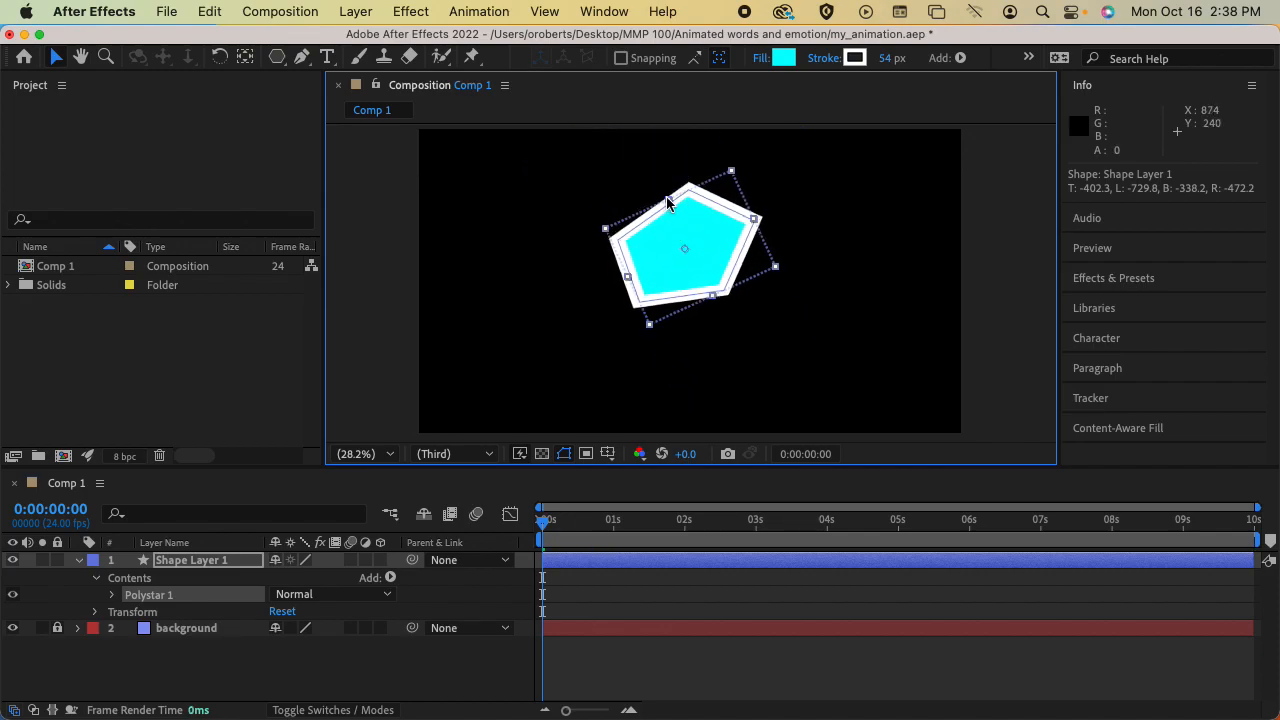
left_click(958, 58)
left_click(948, 62)
left_click(1027, 62)
left_click(1028, 60)
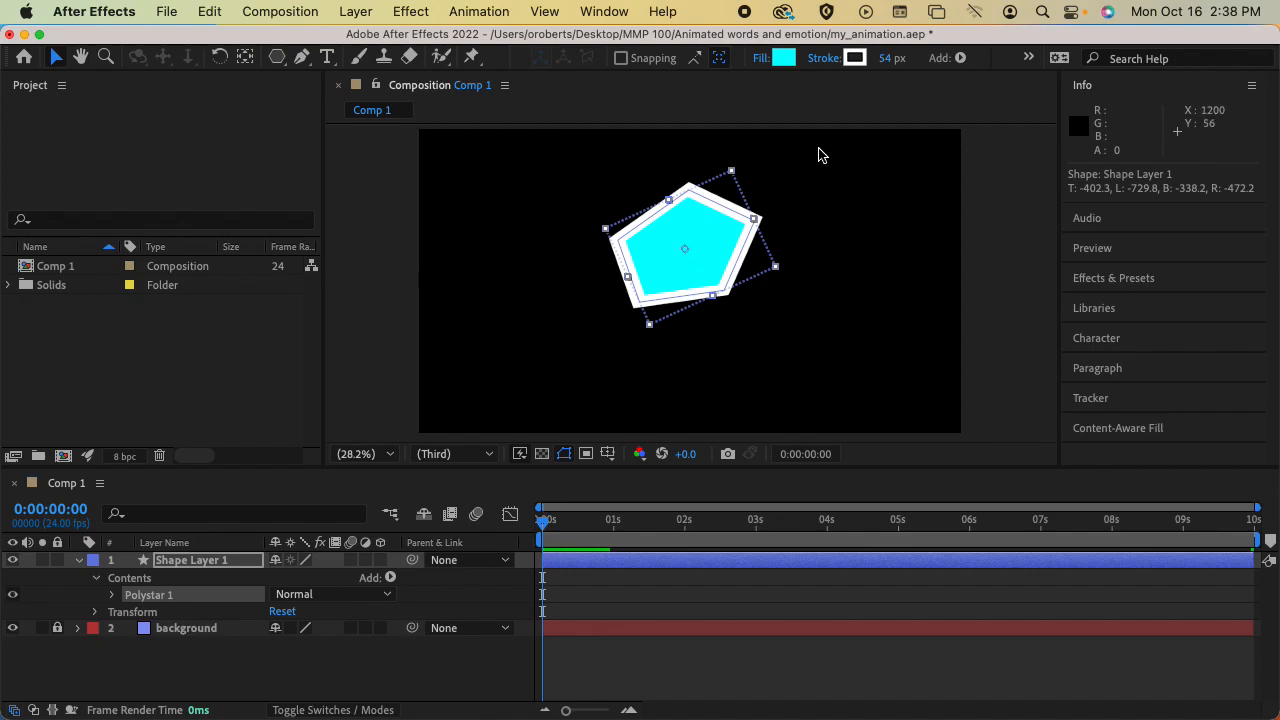
Enlarge and stretch the pentagon so it spans more than half the composition's width
left_click(270, 66)
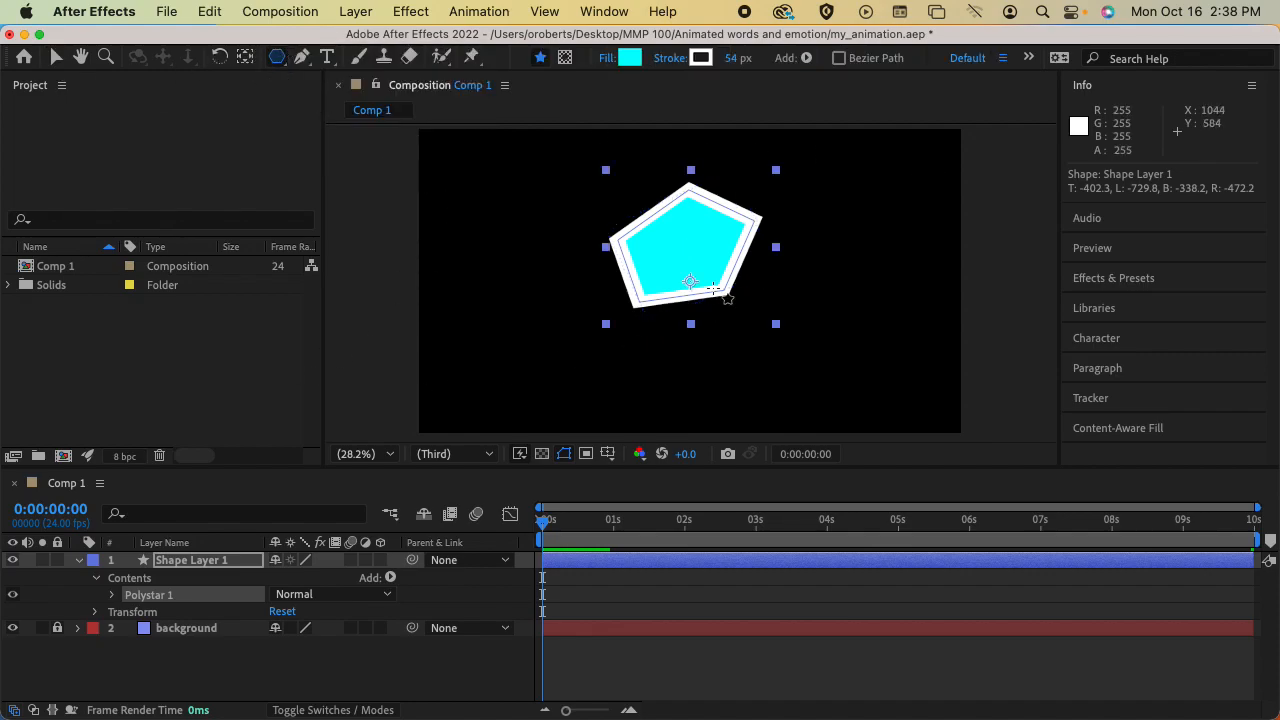
left_click(58, 60)
left_click_drag(690, 240, 582, 215)
left_click_drag(700, 244, 783, 234)
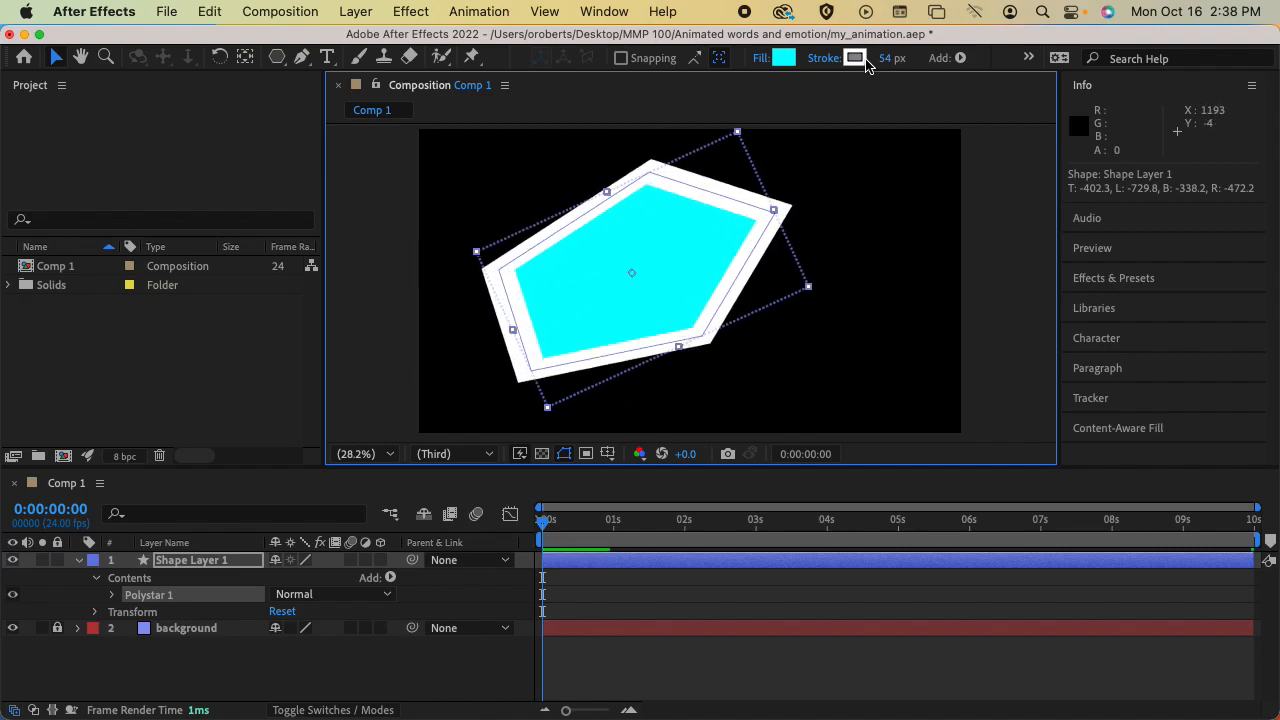
Remove the pentagon's stroke with the None option, and shrink and rotate the shape near the composition's centre
left_click(864, 63)
left_click(1062, 195)
left_click(855, 57)
left_click(1075, 200)
left_click(825, 58)
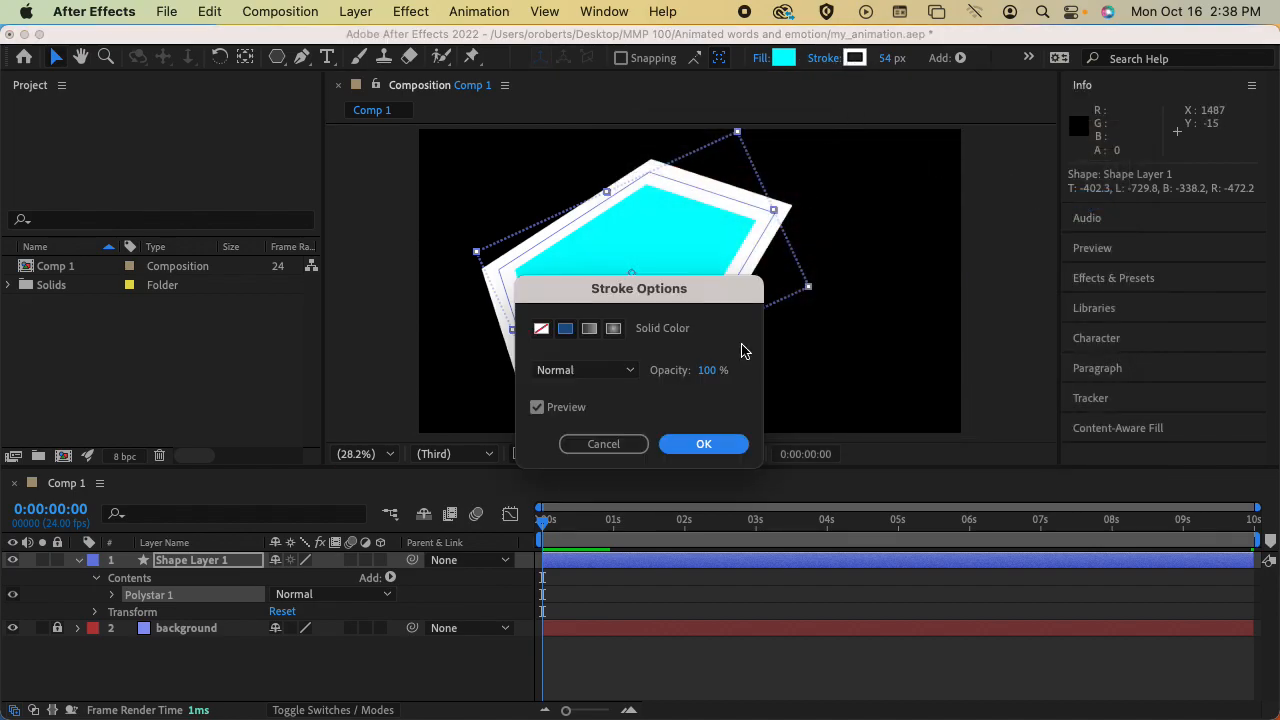
left_click(541, 328)
left_click(704, 443)
mouse_move(730, 254)
left_mouse_down()
mouse_move(706, 288)
mouse_move(709, 261)
left_mouse_up()
left_click_drag(754, 217, 783, 236)
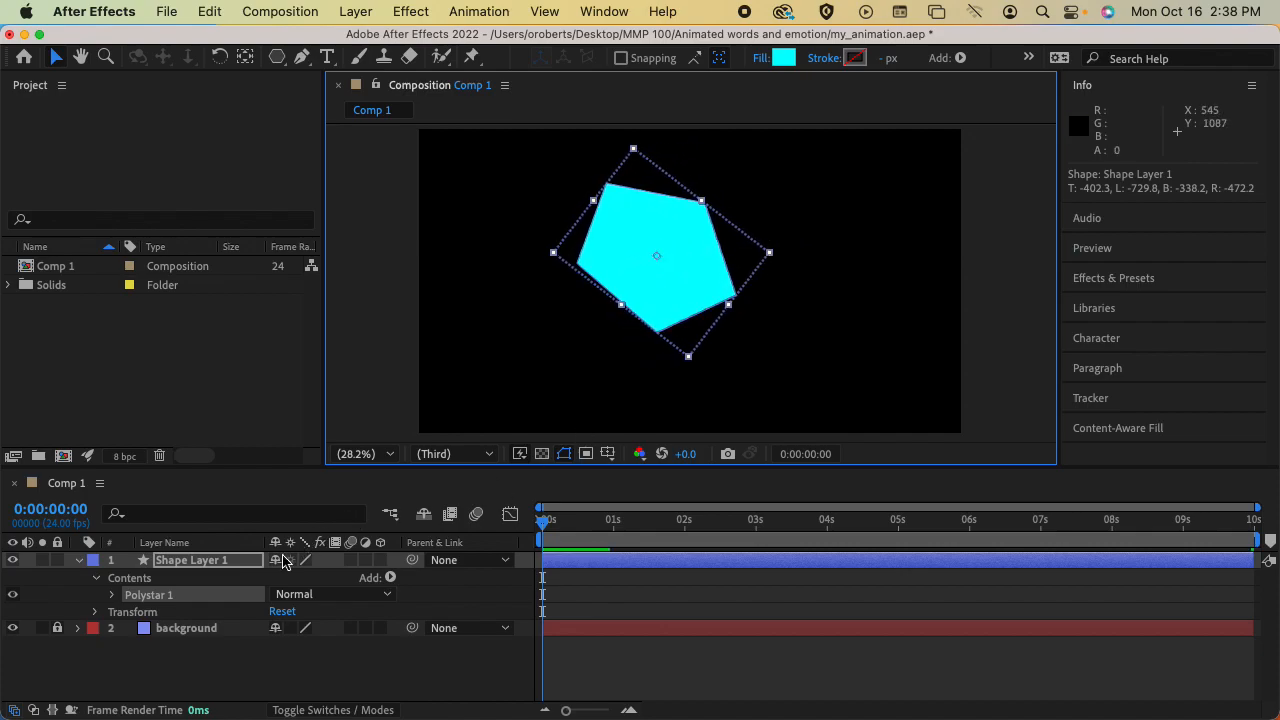
Collapse the shape layer's contents and expand its Transform properties
left_click(80, 576)
left_click(78, 560)
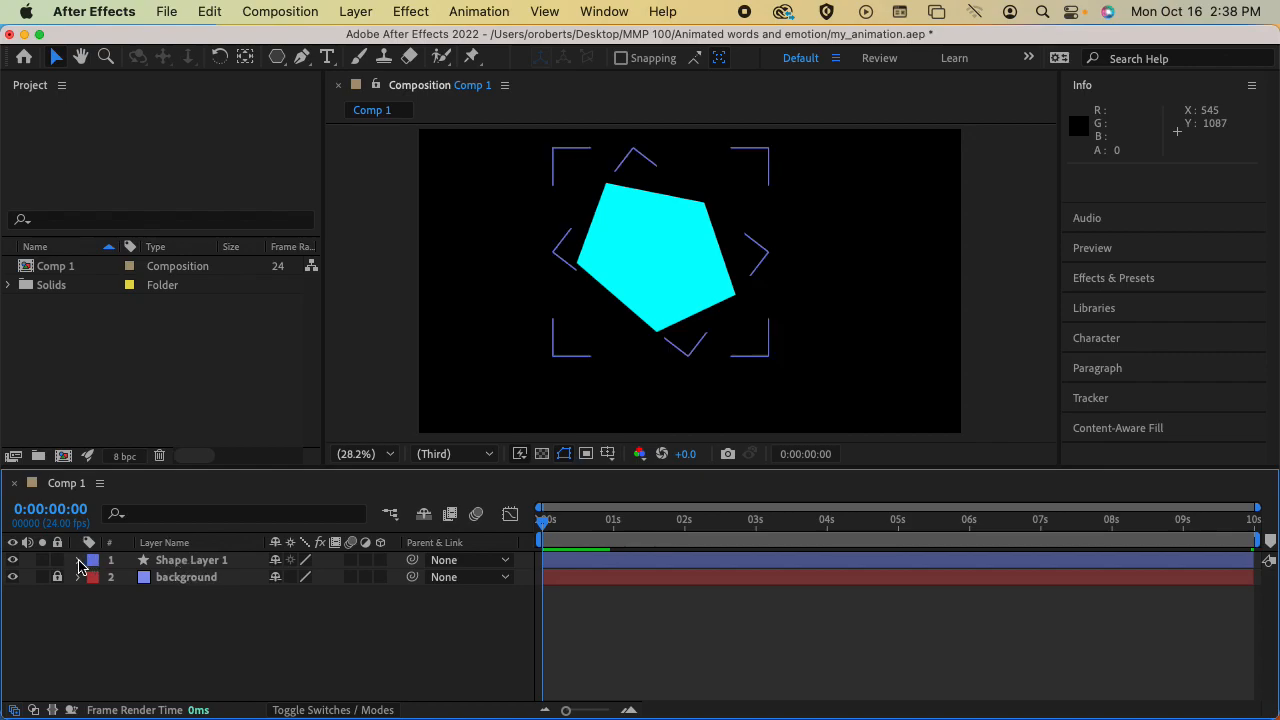
left_click(79, 560)
left_click(94, 578)
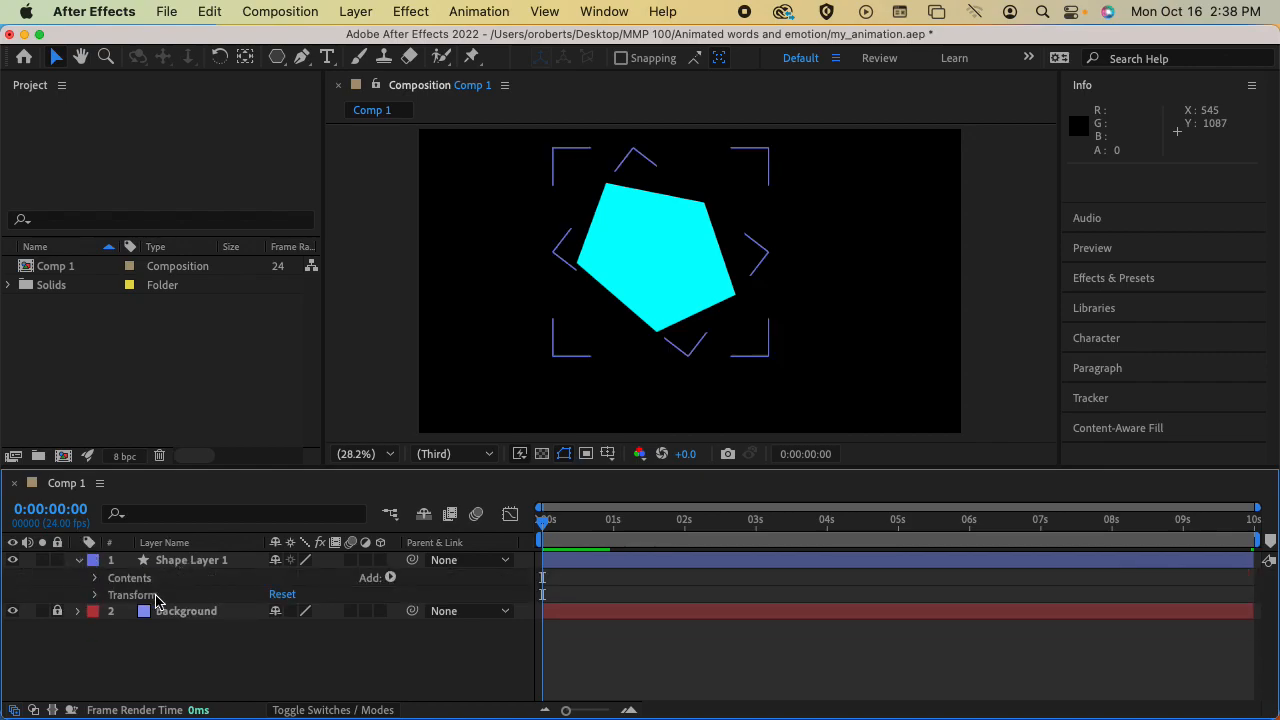
left_click(155, 598)
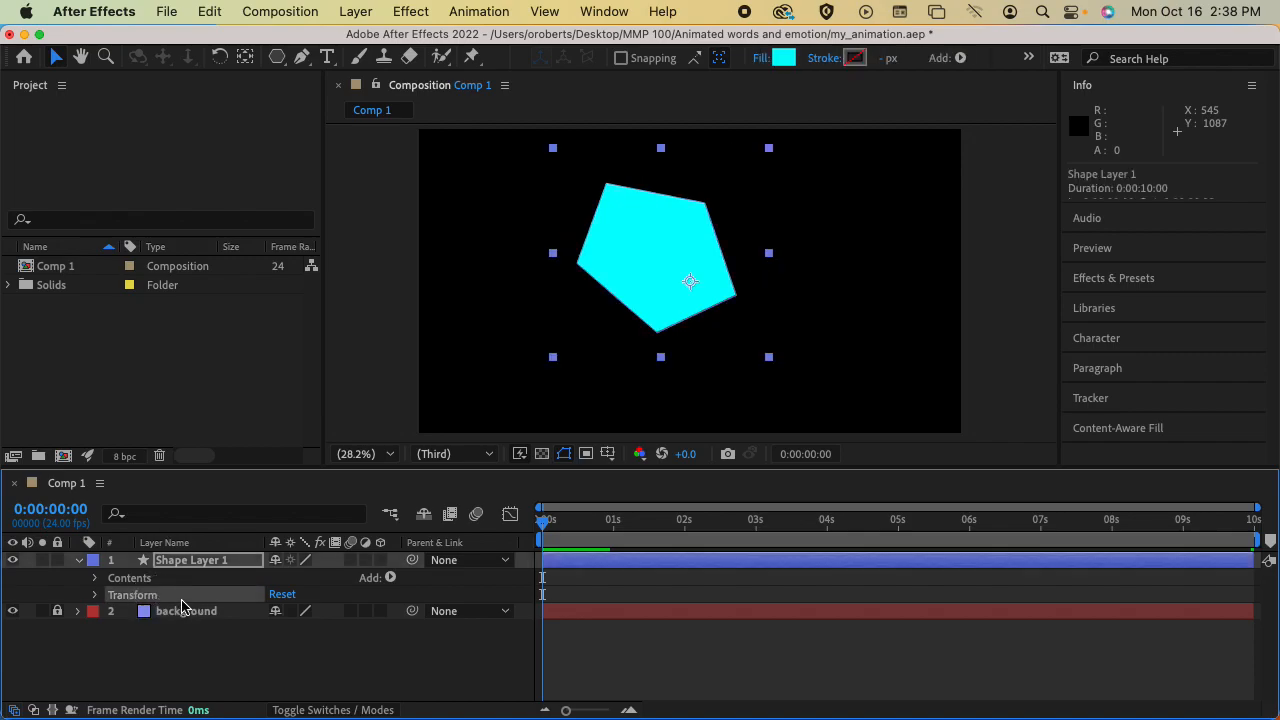
left_click(95, 595)
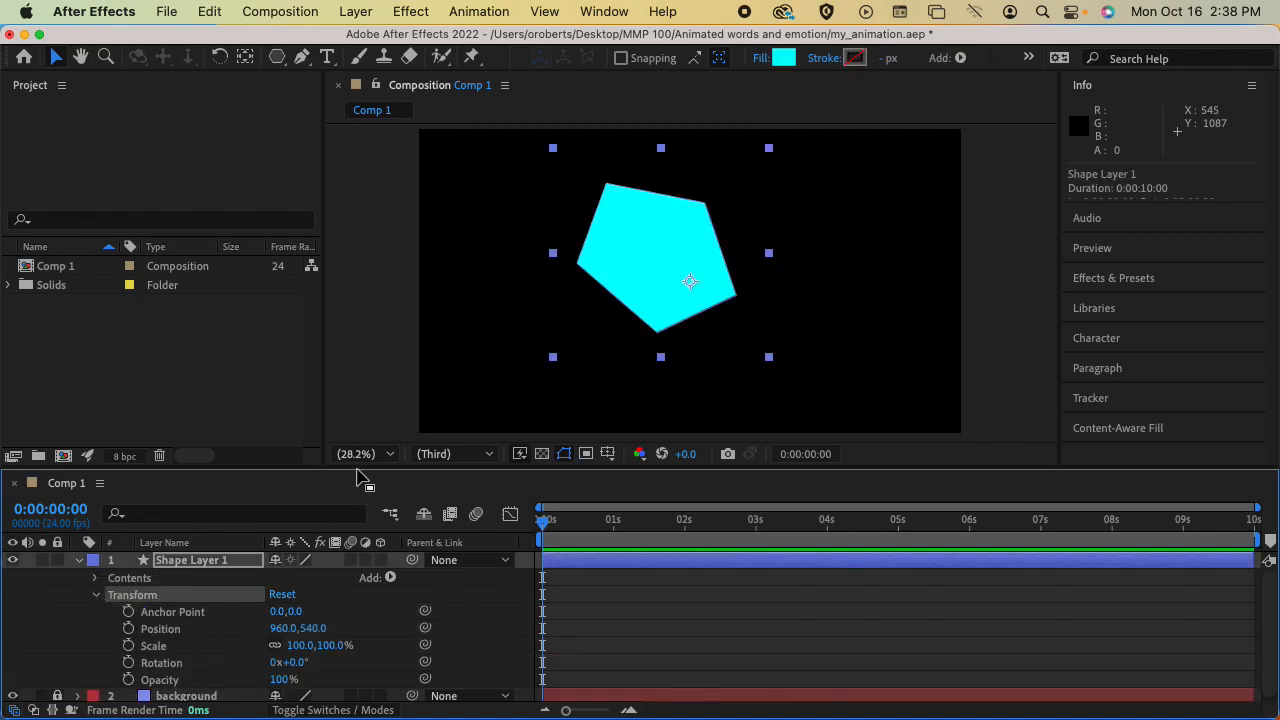
Enlarge the timeline area and expand the shape layer's Contents down to the components of its Polystar 1 group
left_click_drag(360, 468, 360, 410)
left_click(197, 556)
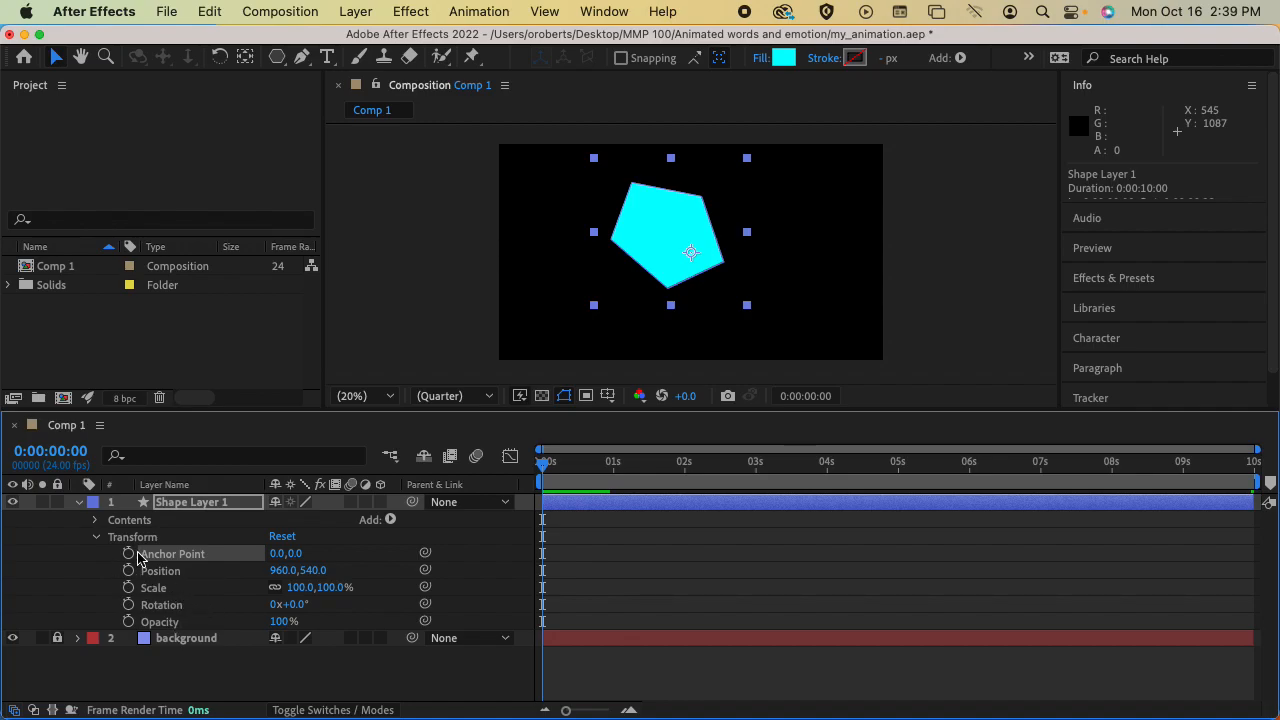
left_click(97, 538)
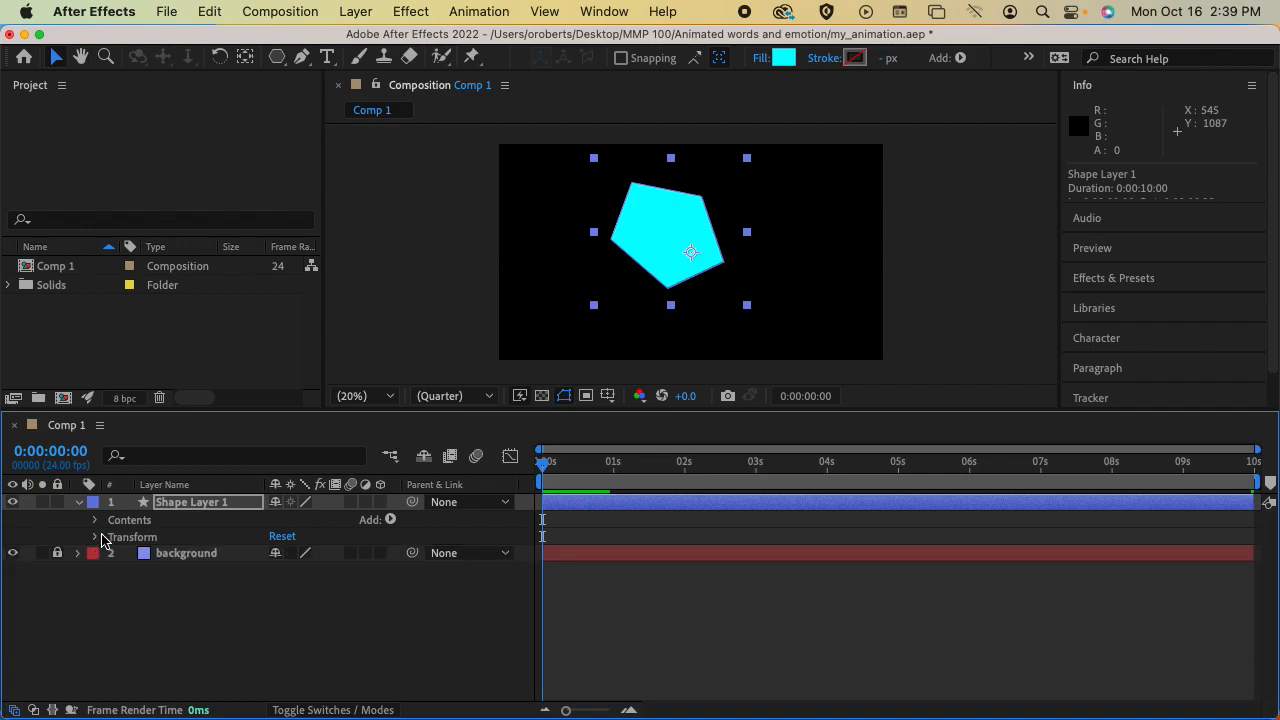
left_click(96, 520)
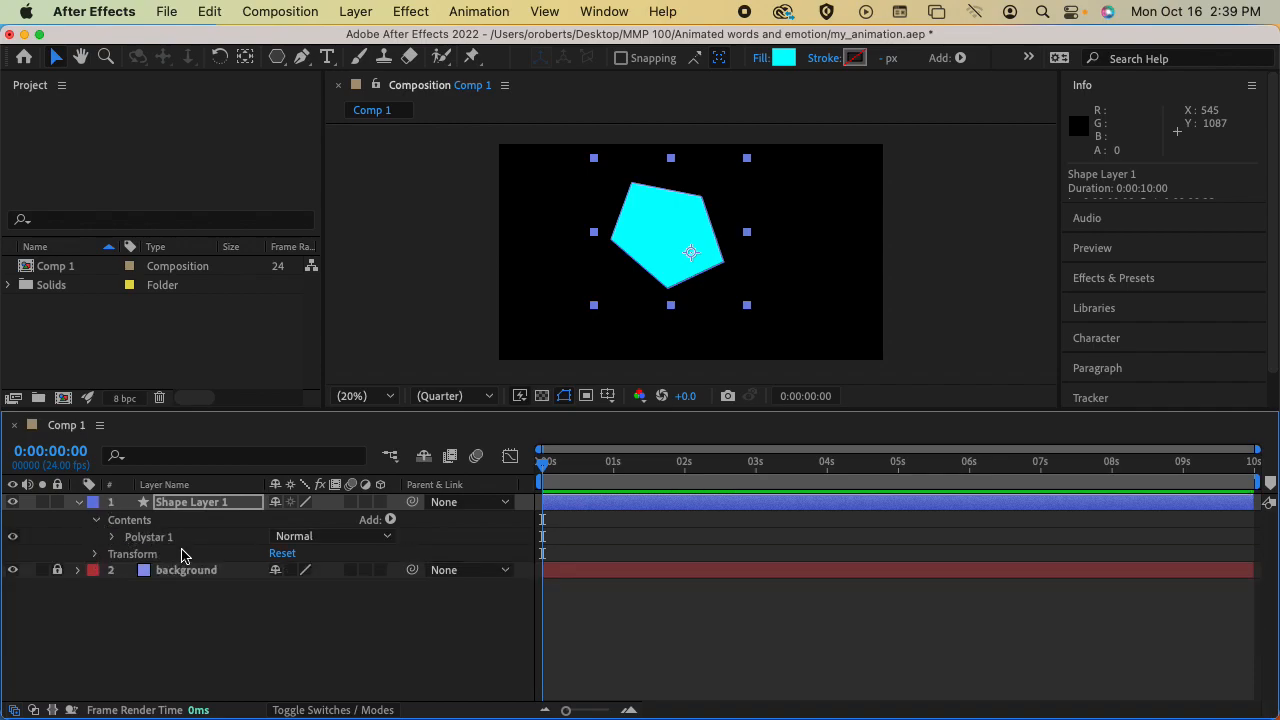
left_click(113, 540)
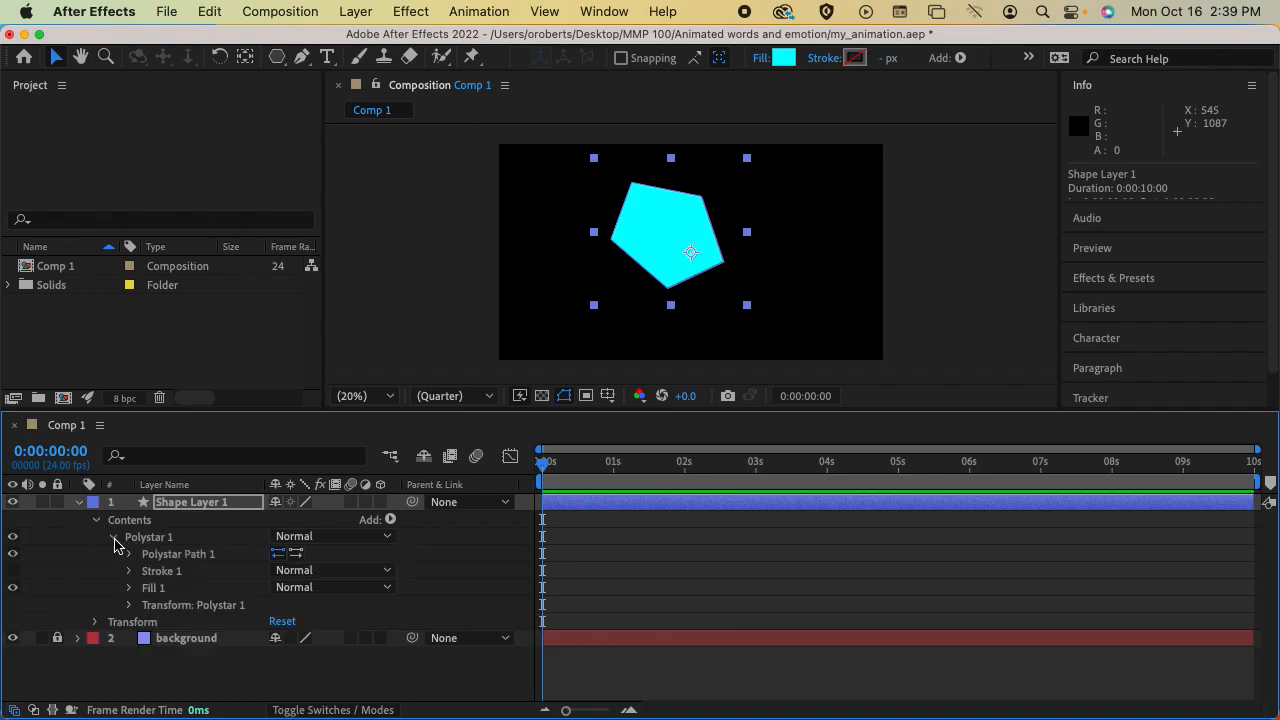
left_click(166, 543)
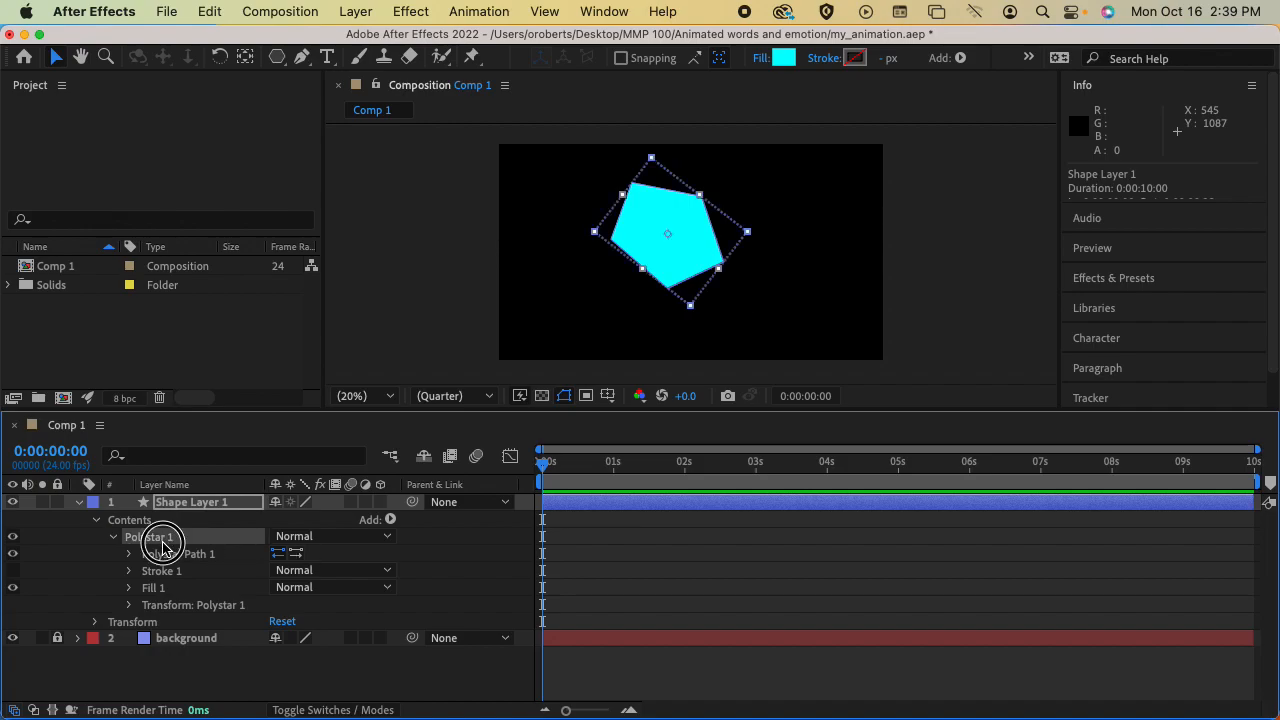
Examine the Polystar 1 group's blend mode options and its path, stroke, fill and transform properties
left_click(336, 538)
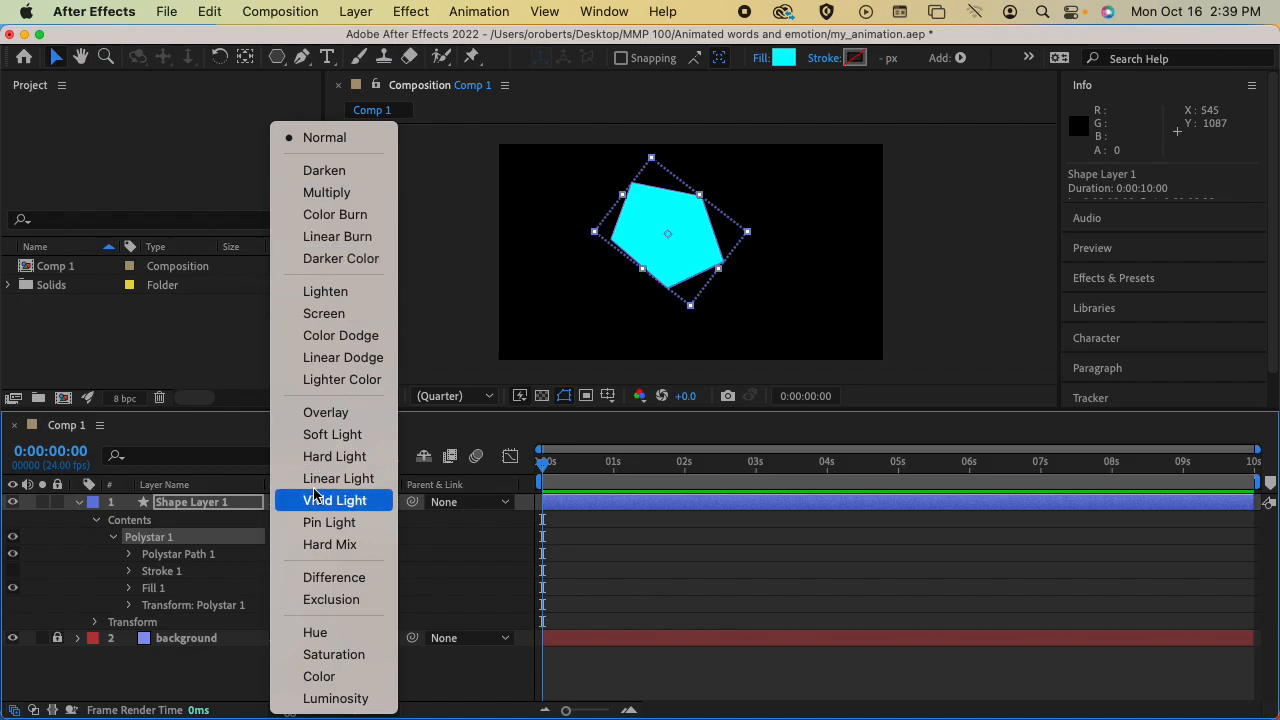
left_click(242, 545)
left_click(192, 555)
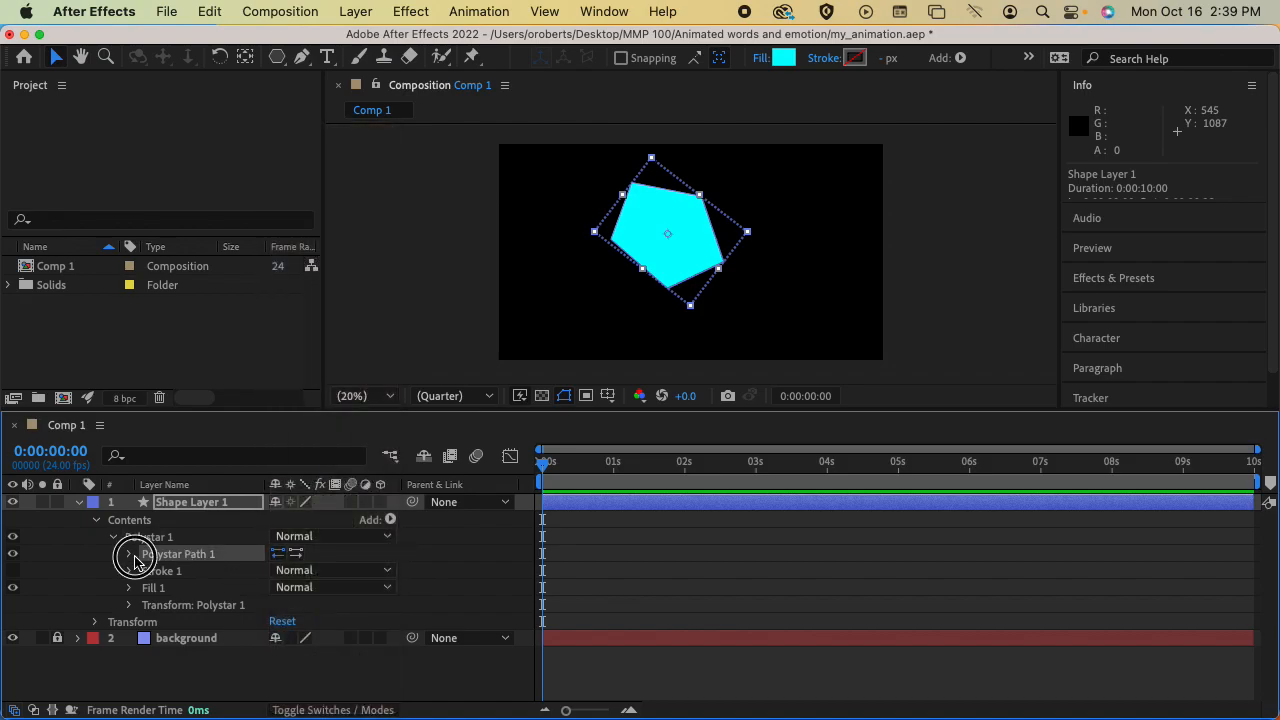
left_click(129, 555)
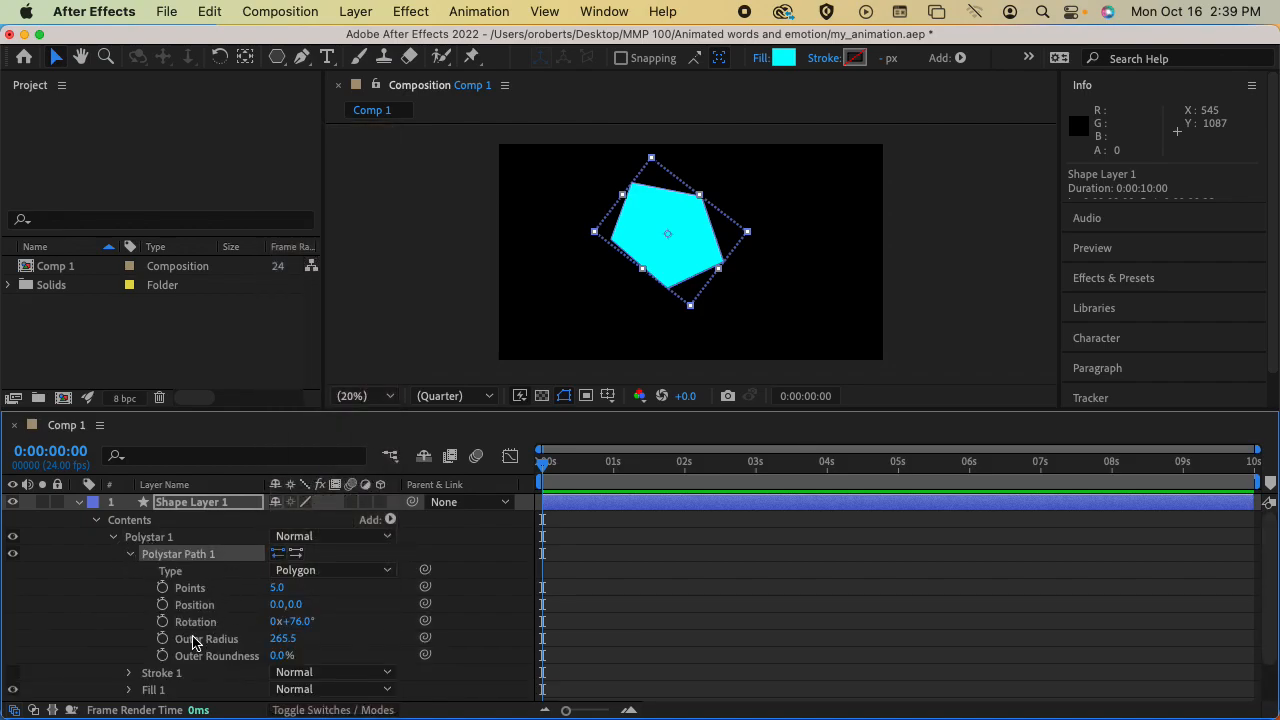
left_click(130, 556)
left_click(129, 572)
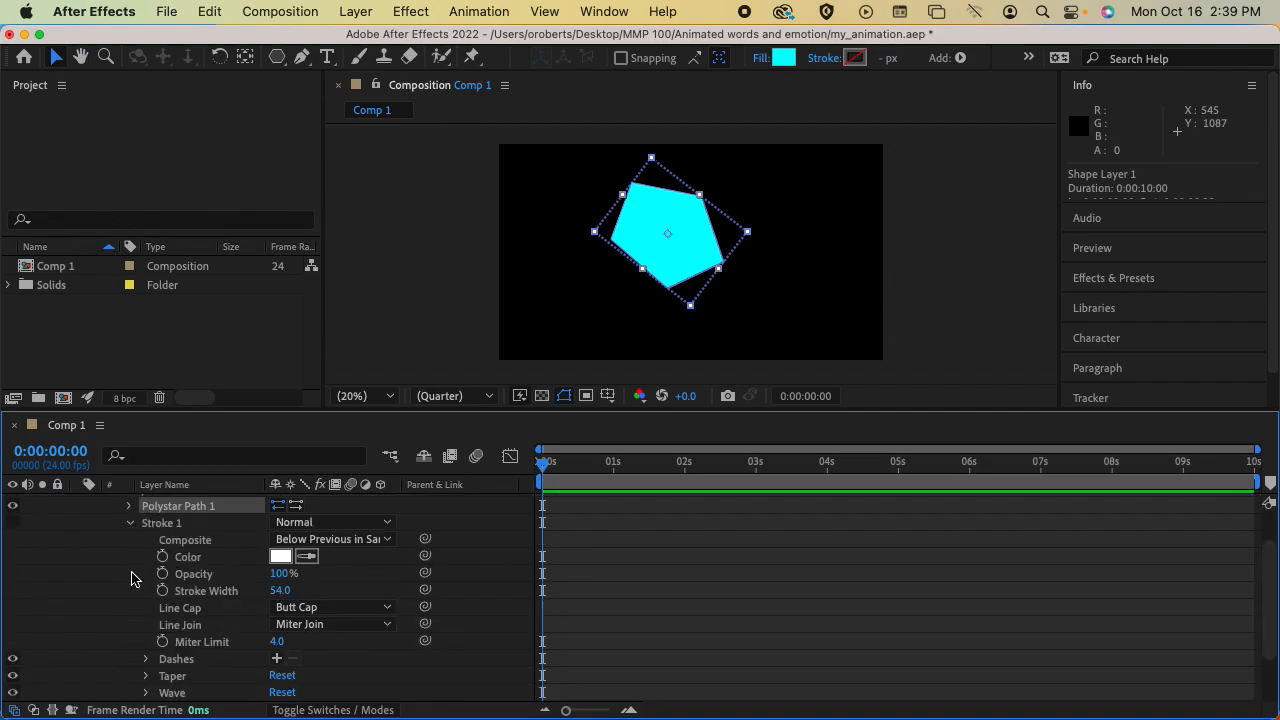
left_click(131, 526)
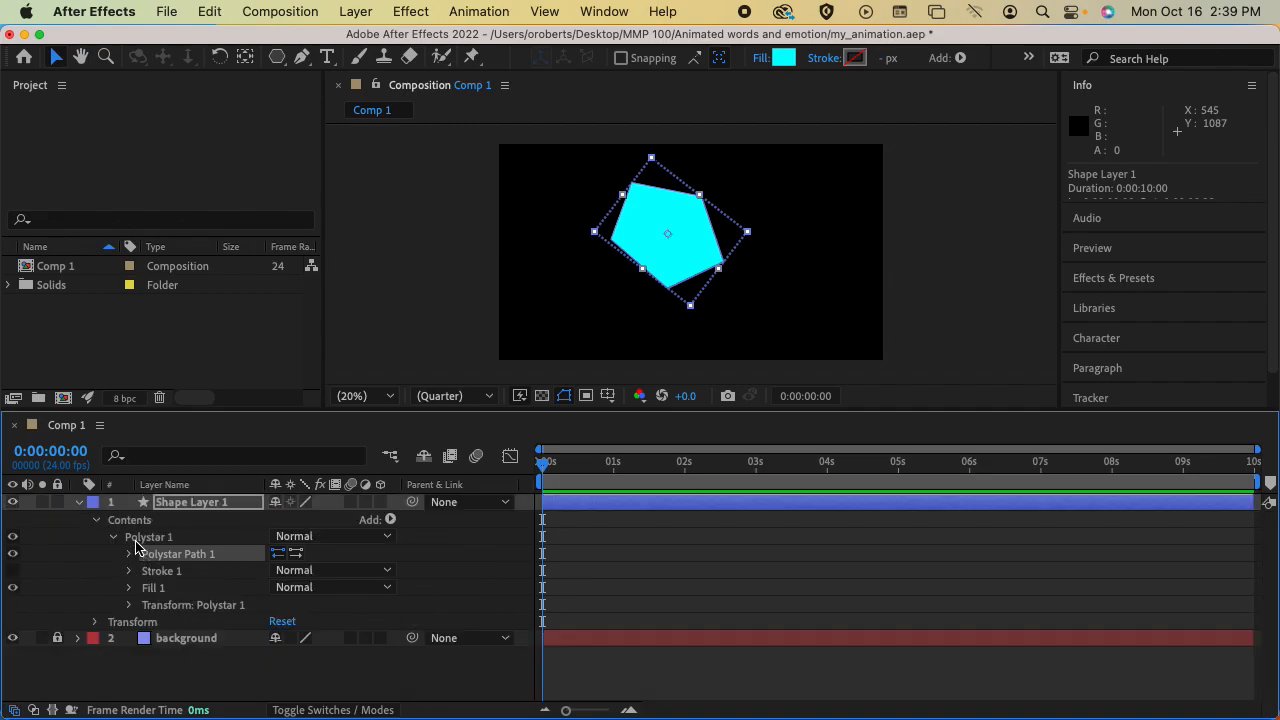
left_click(130, 588)
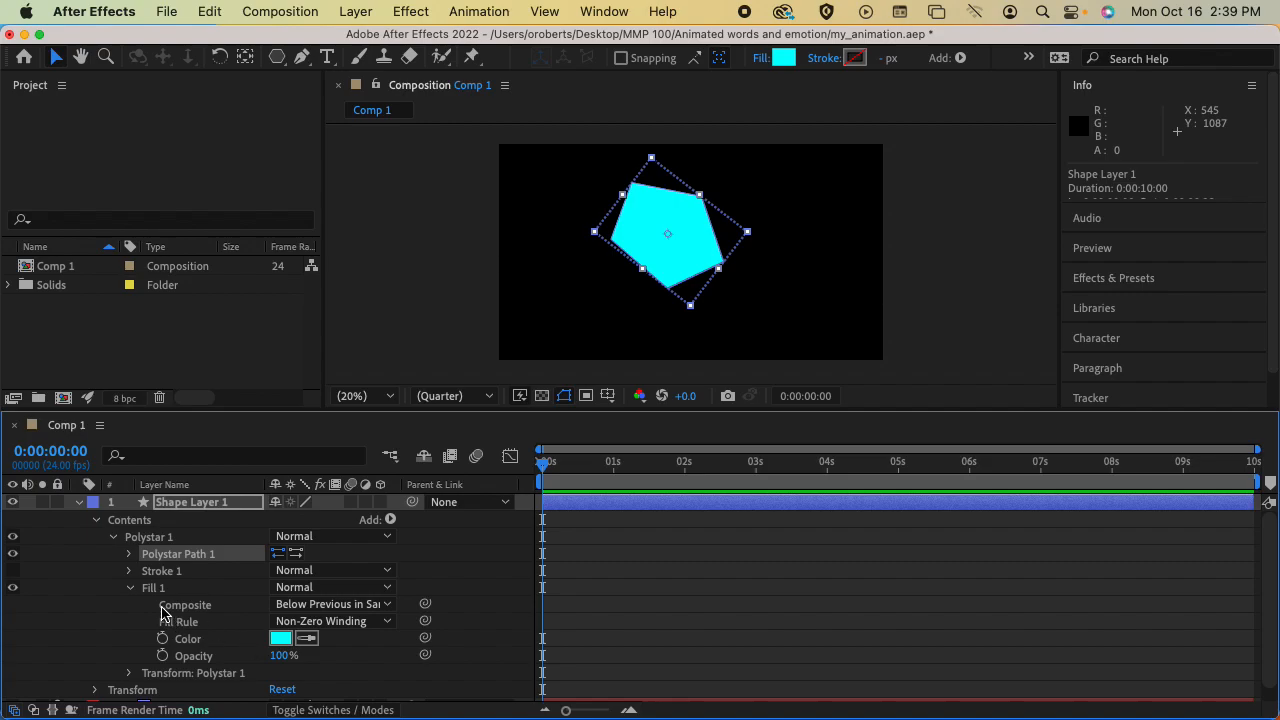
left_click(130, 588)
left_click(130, 605)
scroll(240, 600, "down", 3)
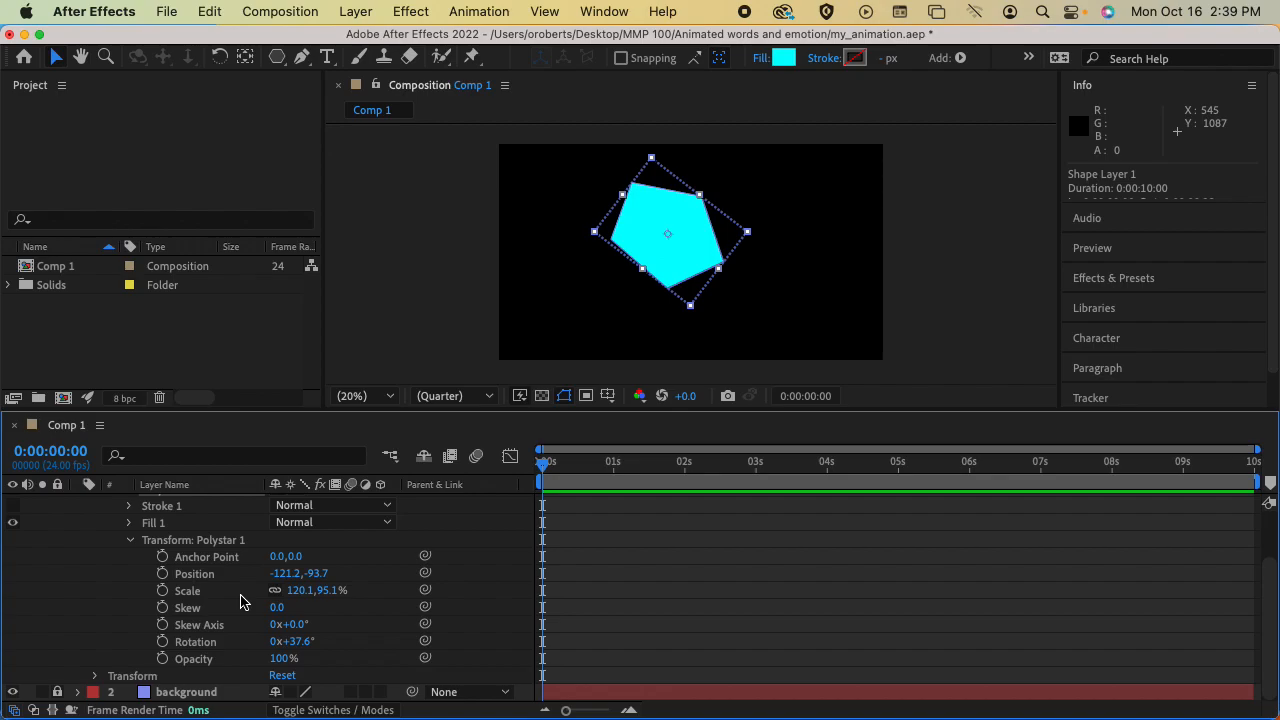
left_click(129, 541)
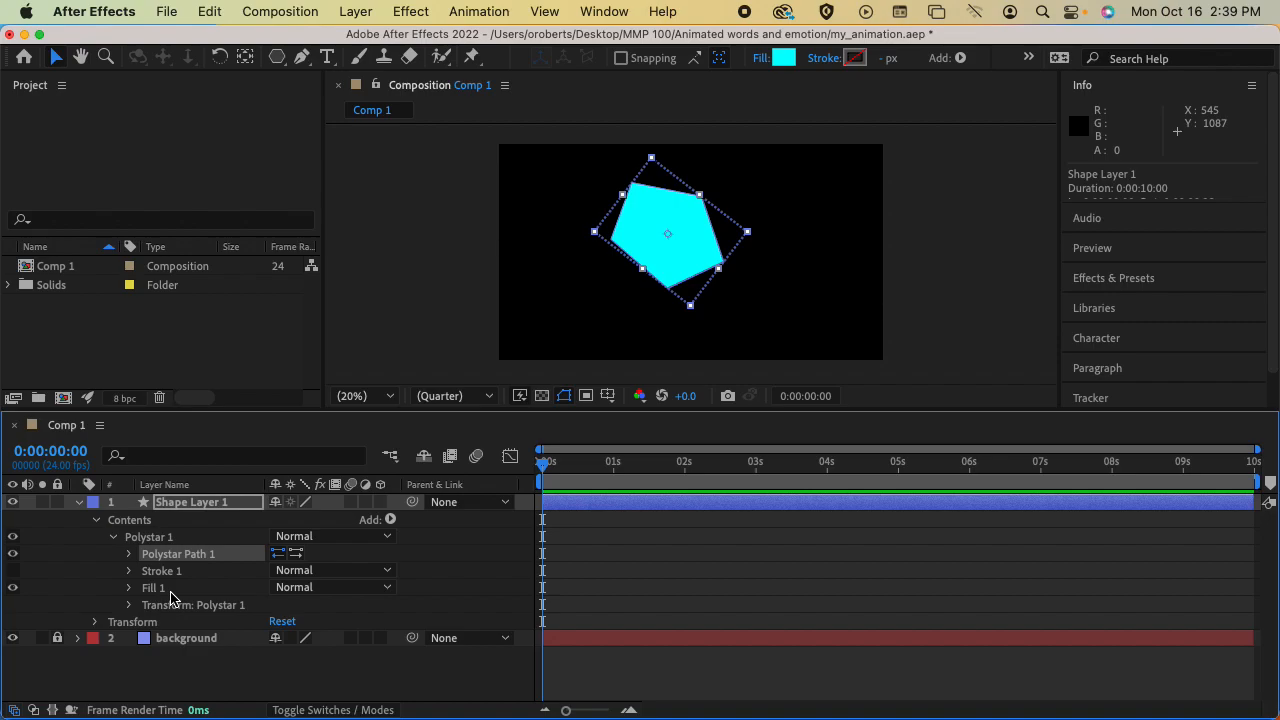
Collapse the shape's contents and show only the Rotation property of Shape Layer 1
left_click(113, 537)
left_click(96, 520)
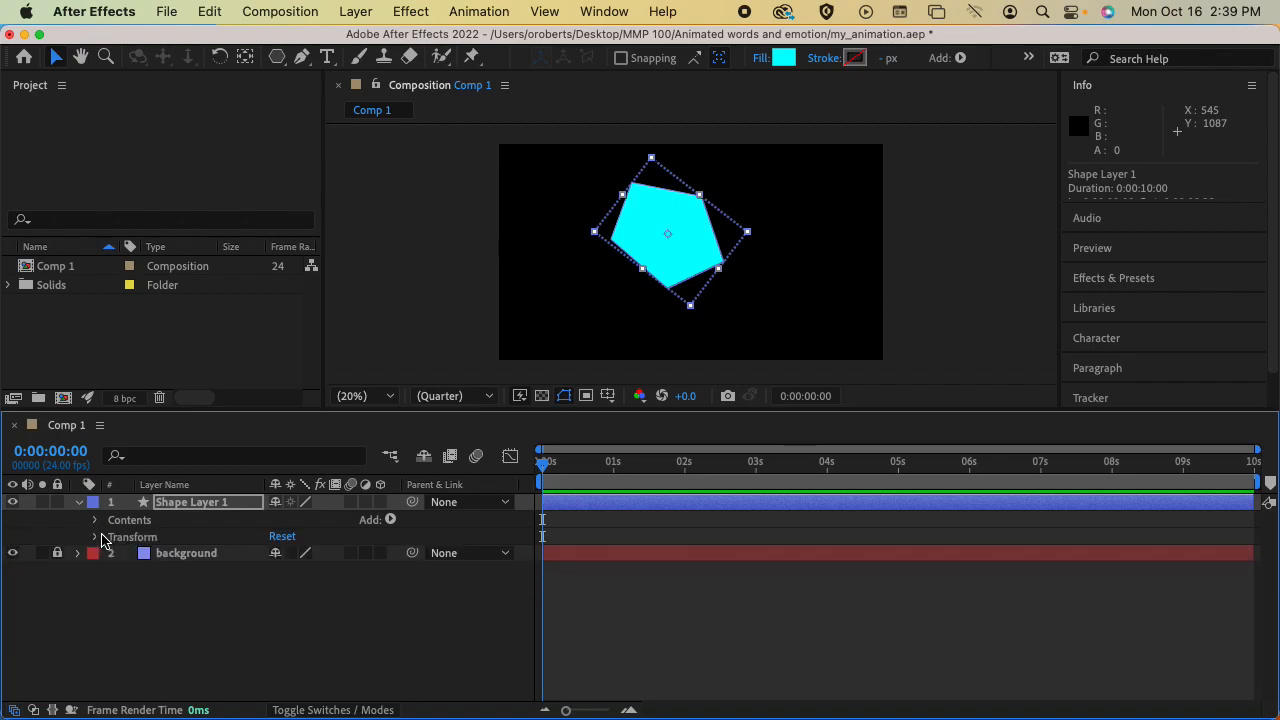
left_click(96, 538)
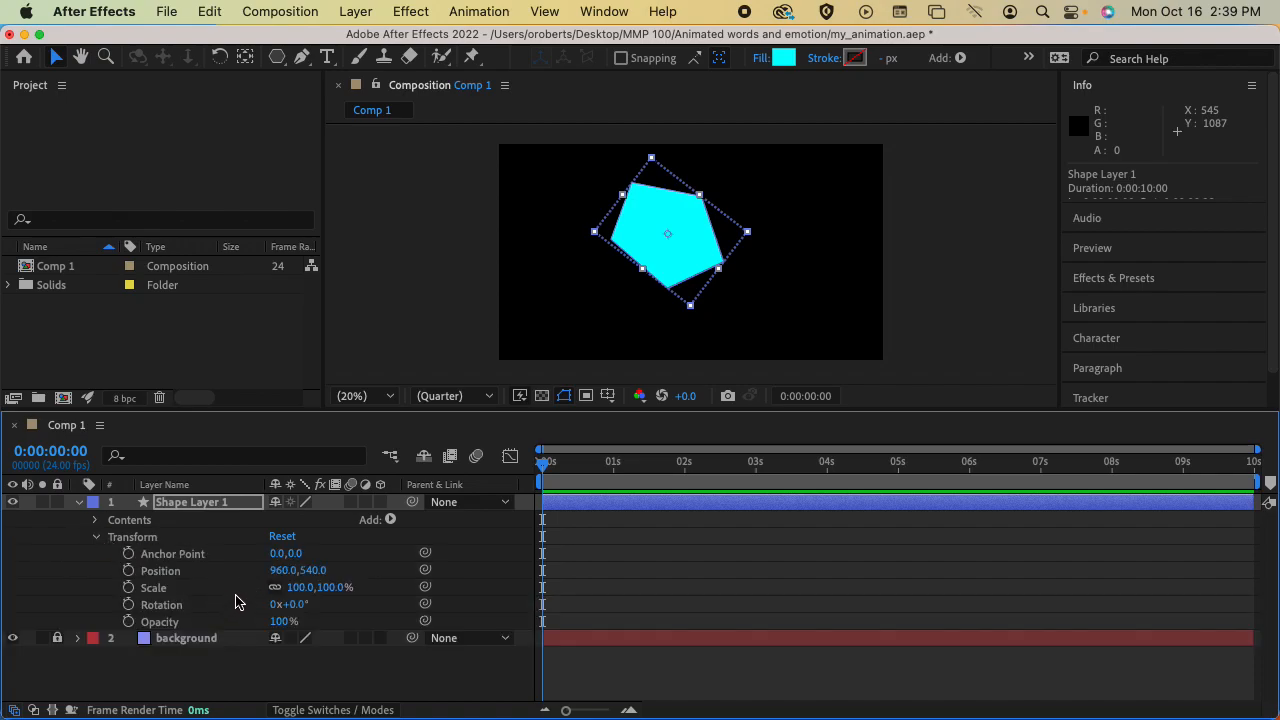
left_click(162, 606)
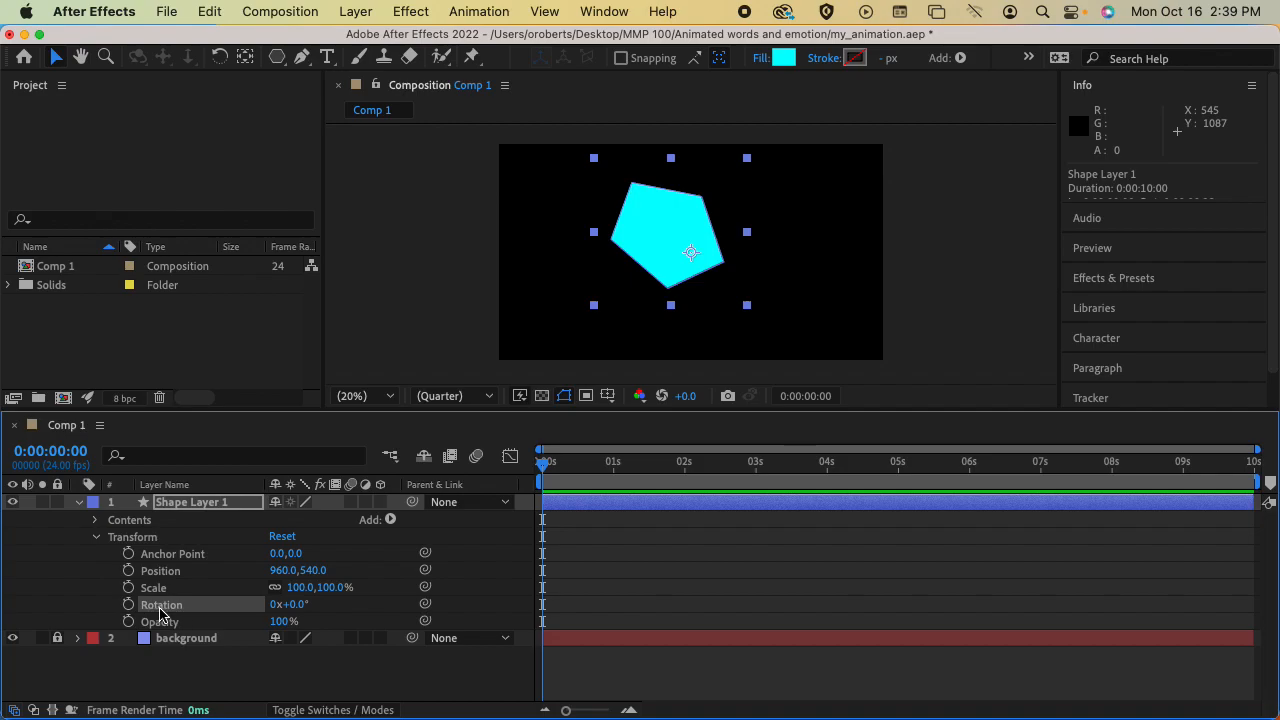
left_click(187, 503)
key("r")
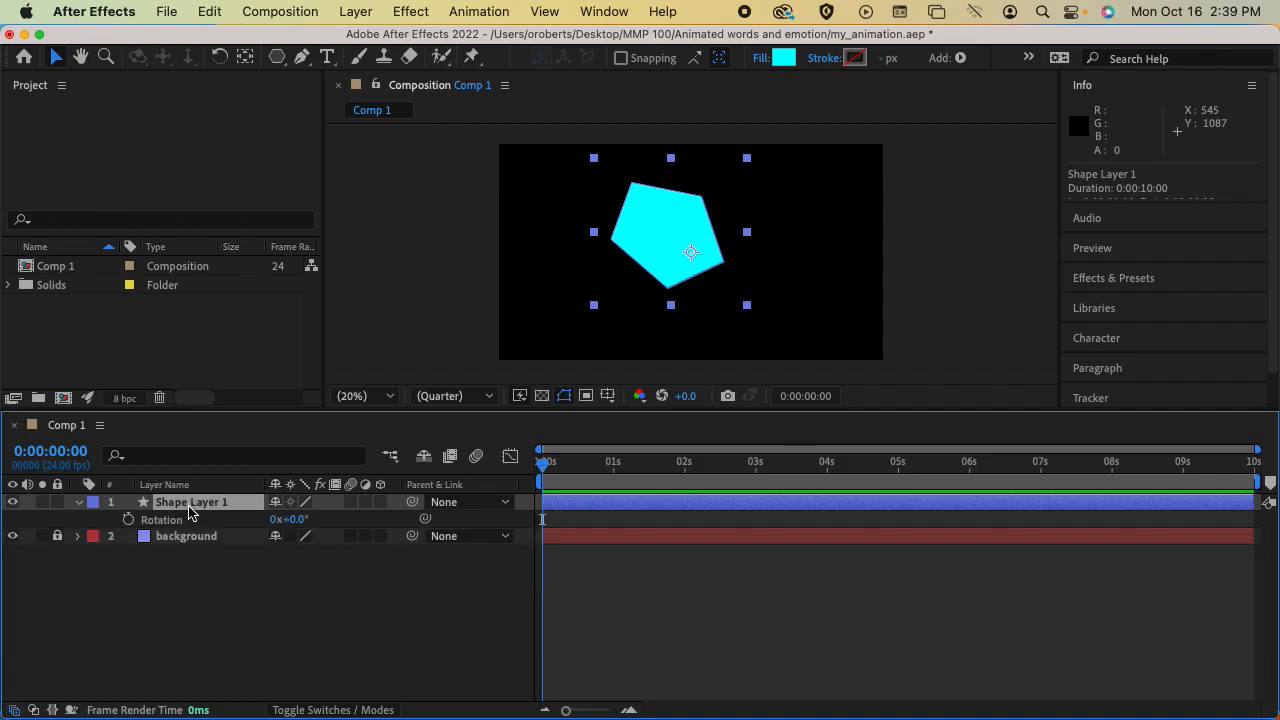
Add a rotation keyframe to the shape layer at 0:00:00:00 and another of 356° at 0:00:02:02
left_click(128, 519)
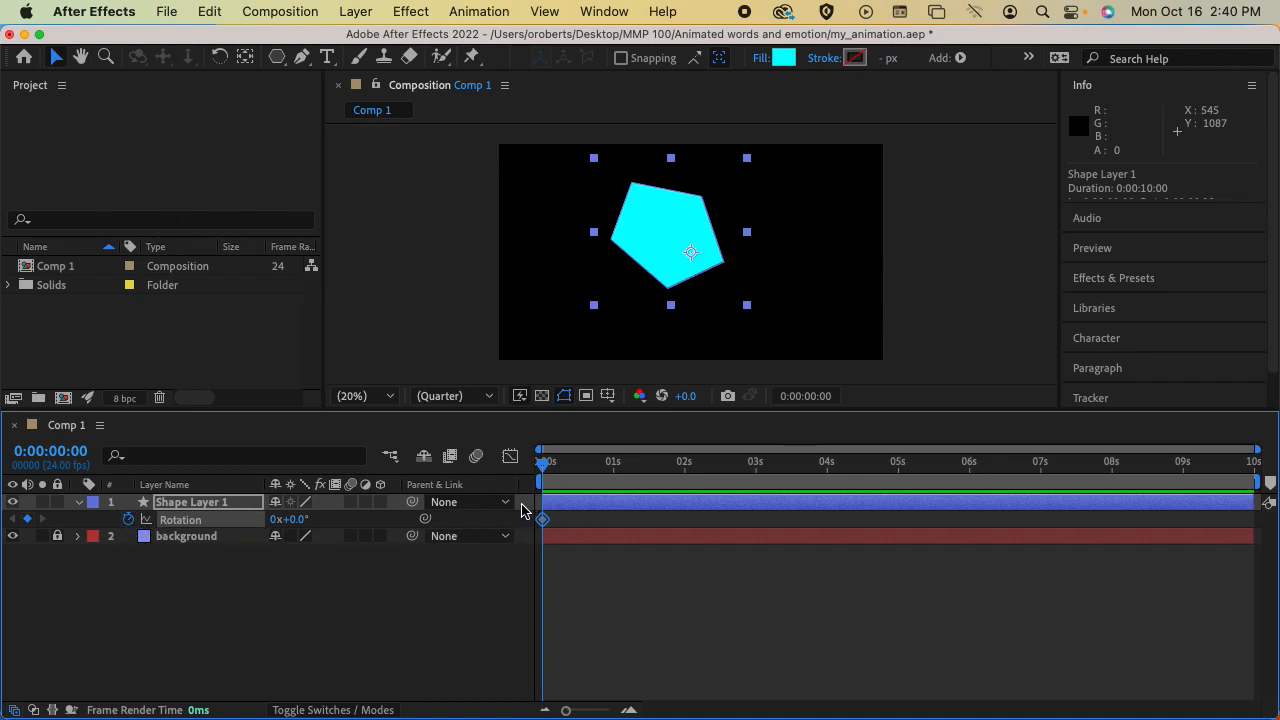
left_click_drag(543, 464, 690, 470)
left_click(296, 520)
left_click_drag(296, 520, 646, 514)
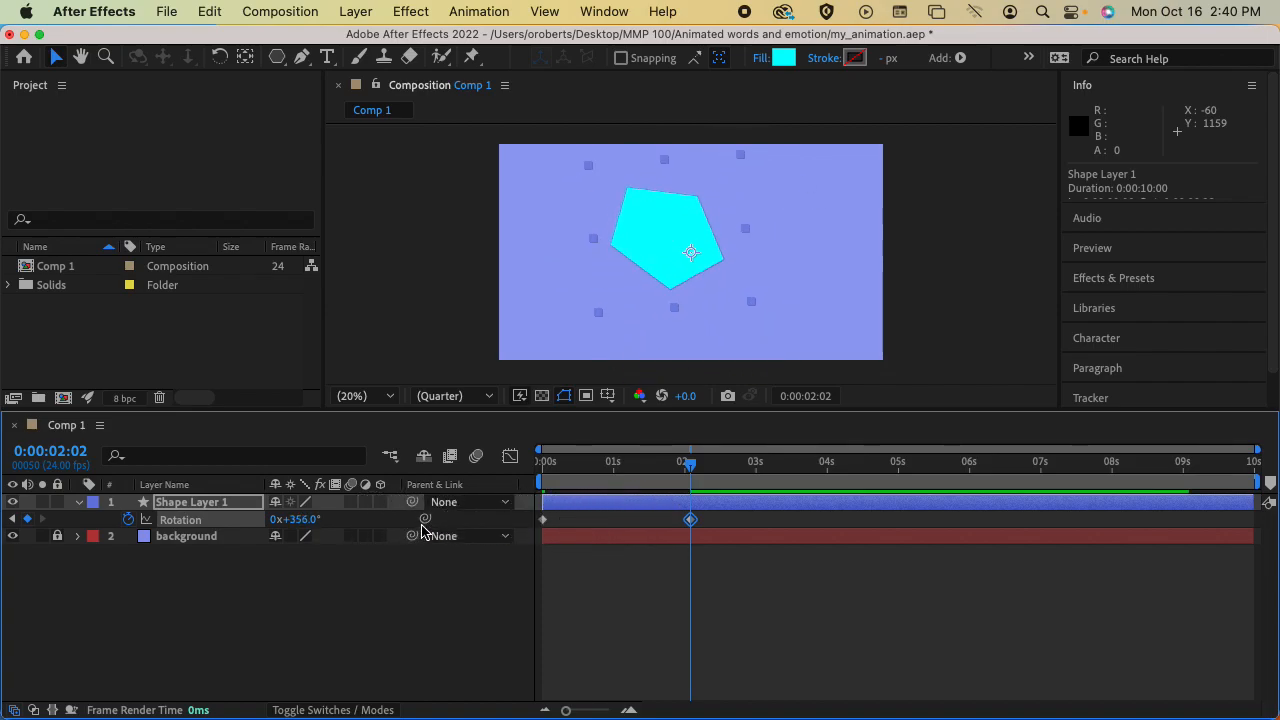
Rotate the pentagon freehand with the Rotation tool to 8x+245° at 0:00:02:02, and preview the spin from the start
key("w")
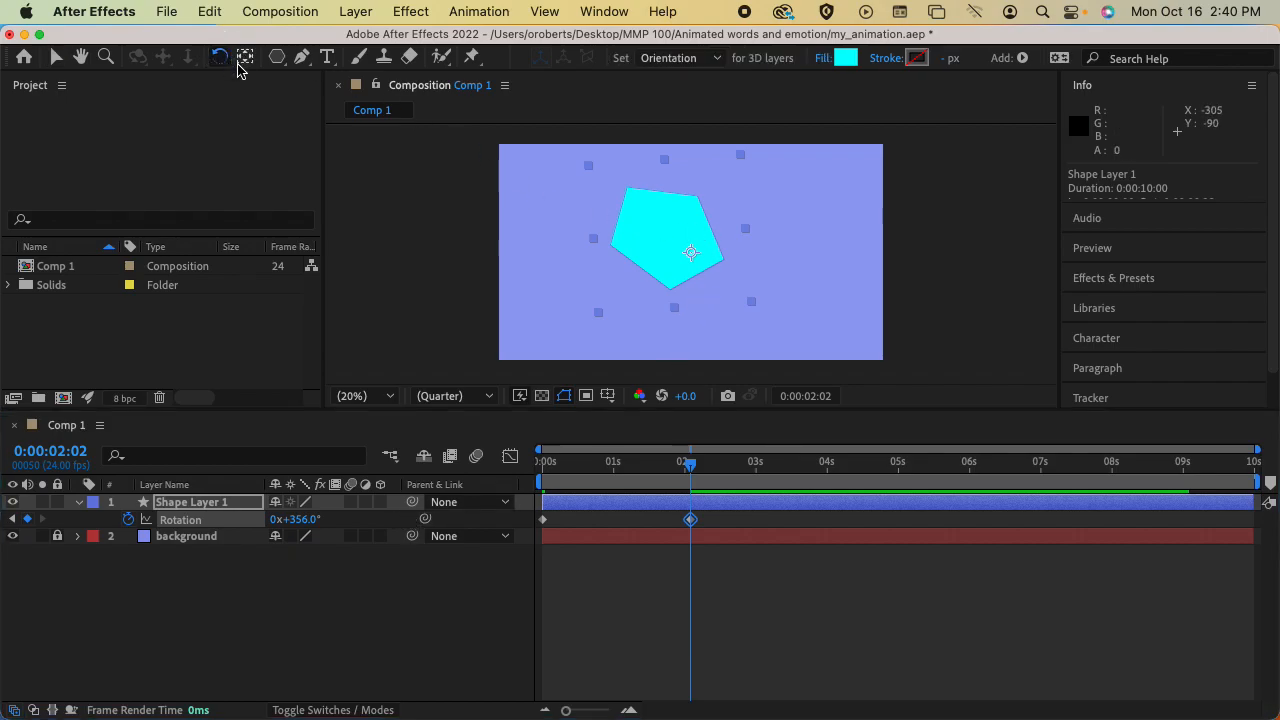
left_click(788, 226)
left_click(678, 251)
left_click(750, 268)
left_click(720, 274)
left_click_drag(720, 274, 671, 269)
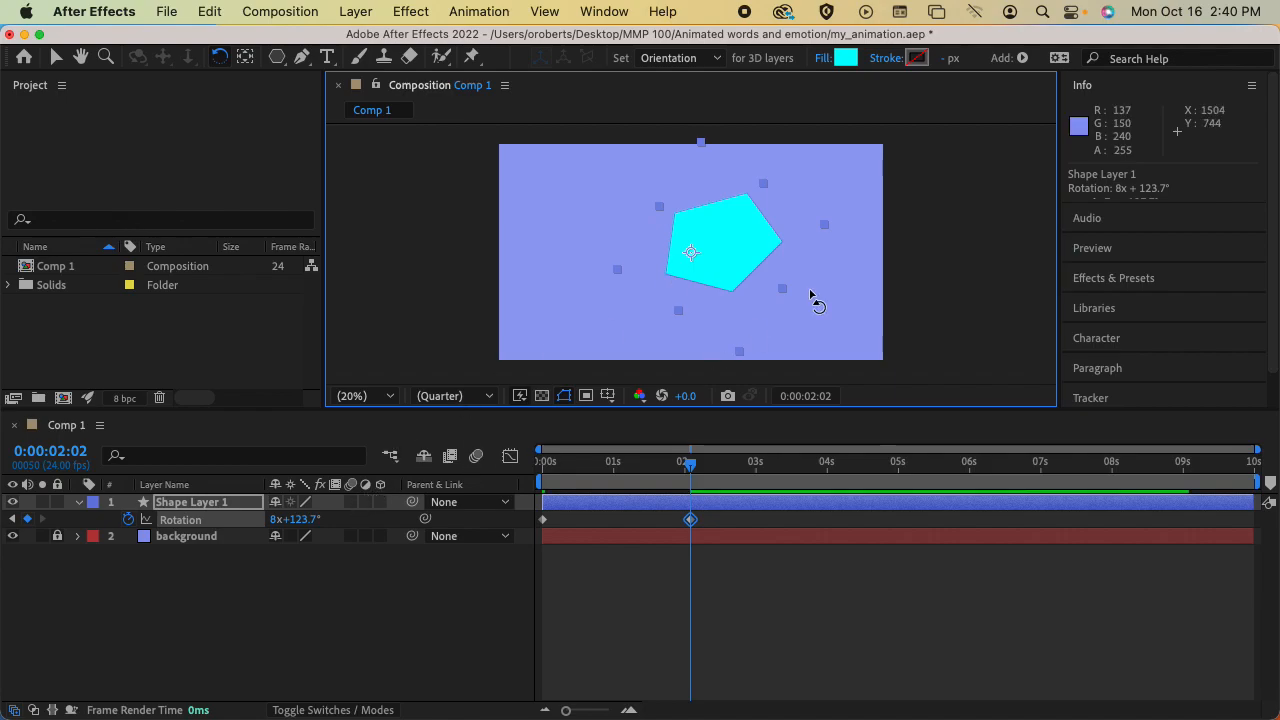
left_click_drag(779, 236, 655, 370)
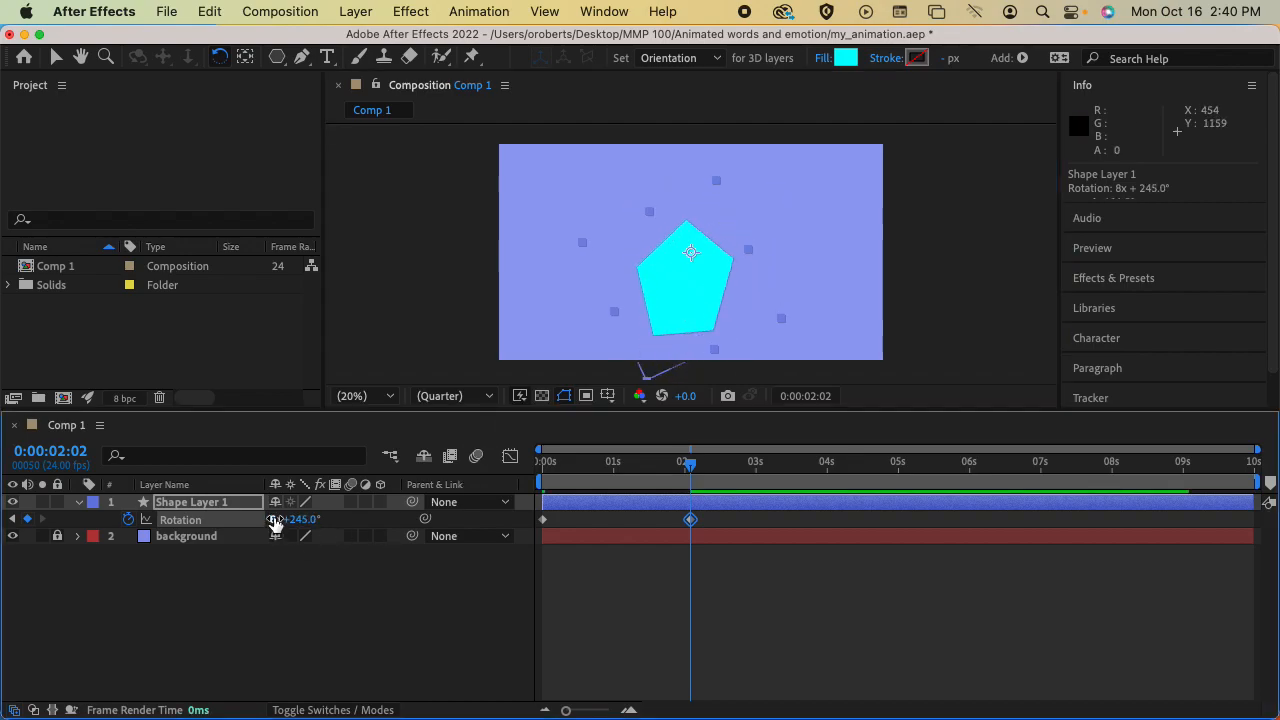
left_click_drag(690, 462, 518, 470)
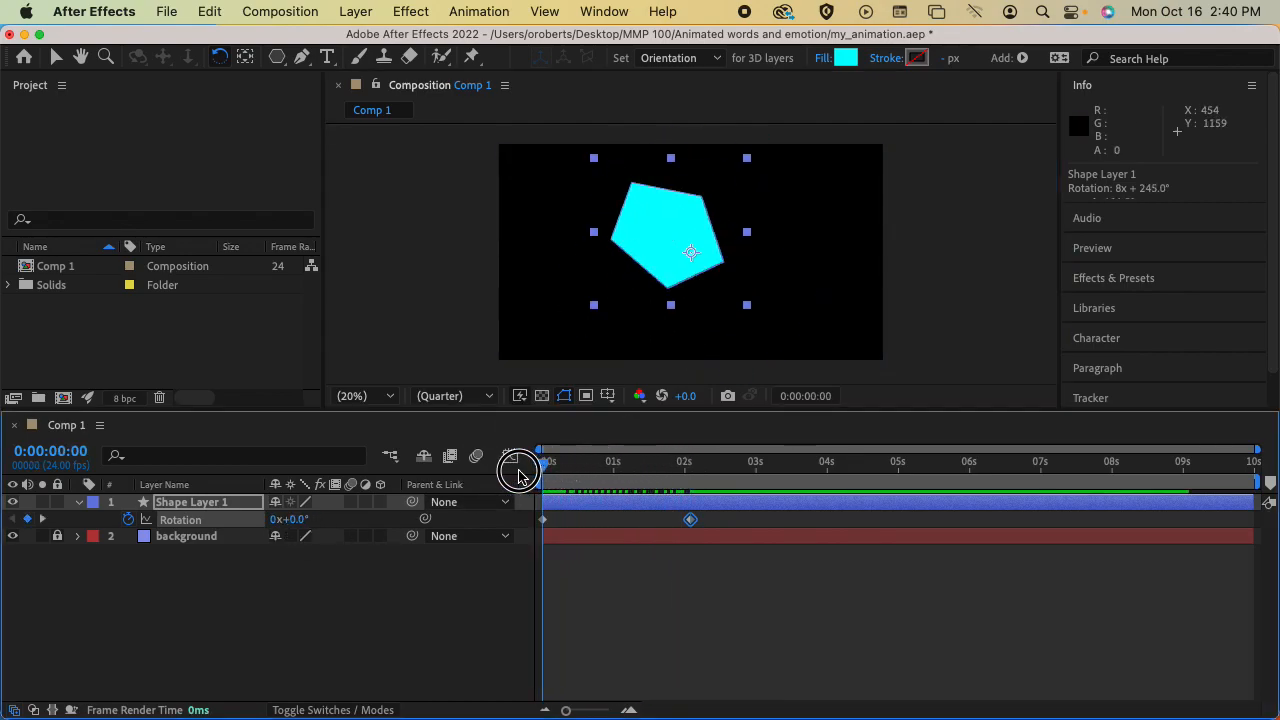
key("space")
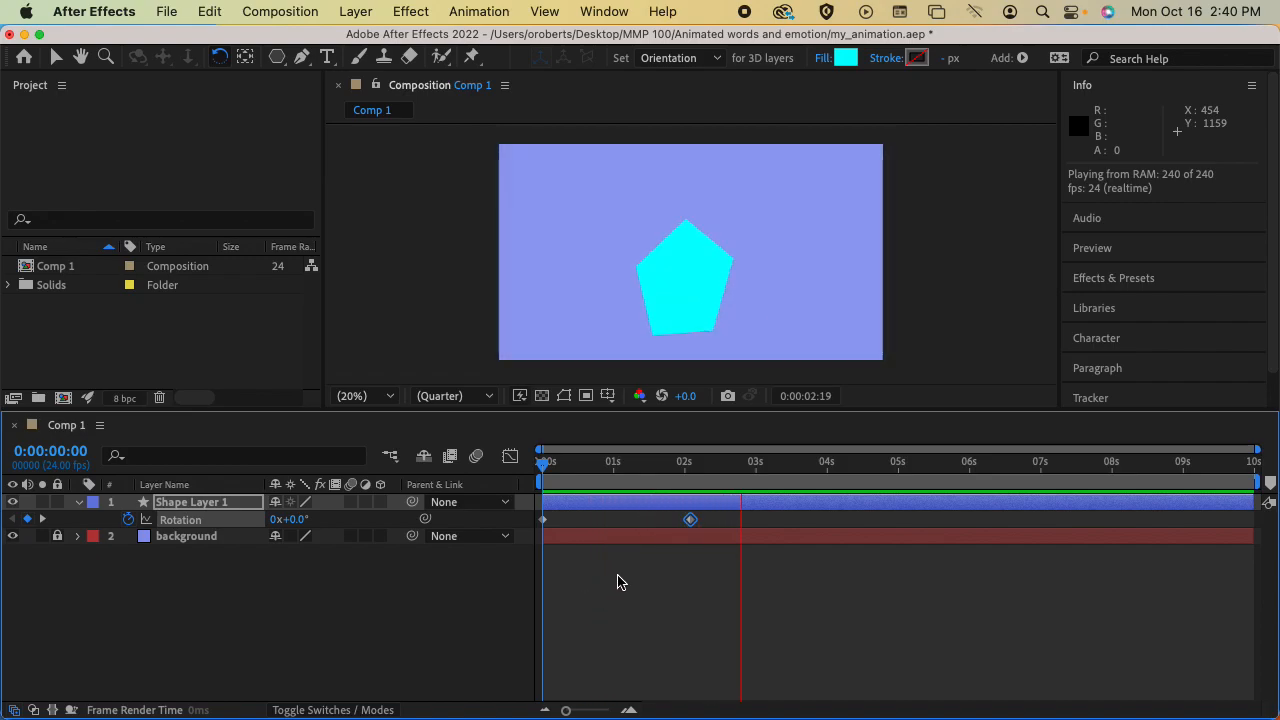
Slow the spin by moving the second rotation keyframe to 0:00:03:01, and scrub to 0:00:01:18
left_click_drag(700, 468, 543, 463)
left_click_drag(690, 519, 759, 519)
left_click_drag(549, 464, 667, 463)
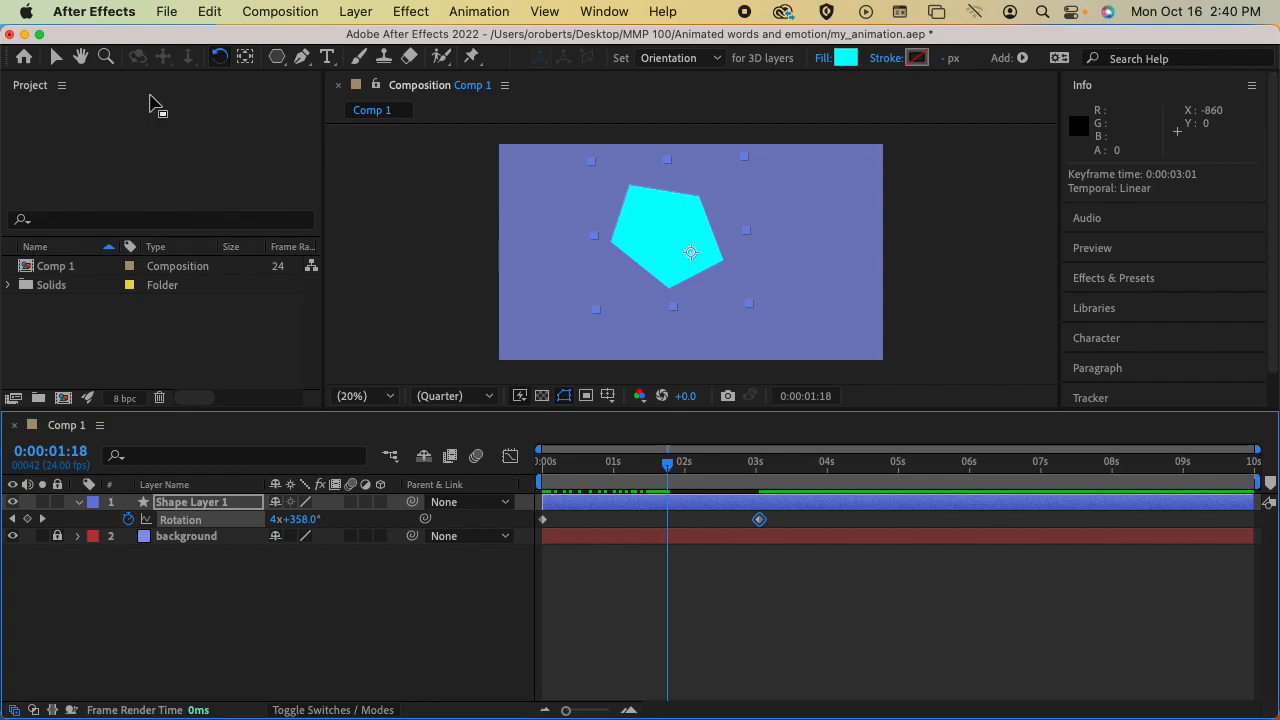
Move the shape's anchor point near the composition's left edge with the Pan Behind tool, and preview the wider rotation
left_click(246, 58)
left_click_drag(689, 253, 549, 251)
key("space")
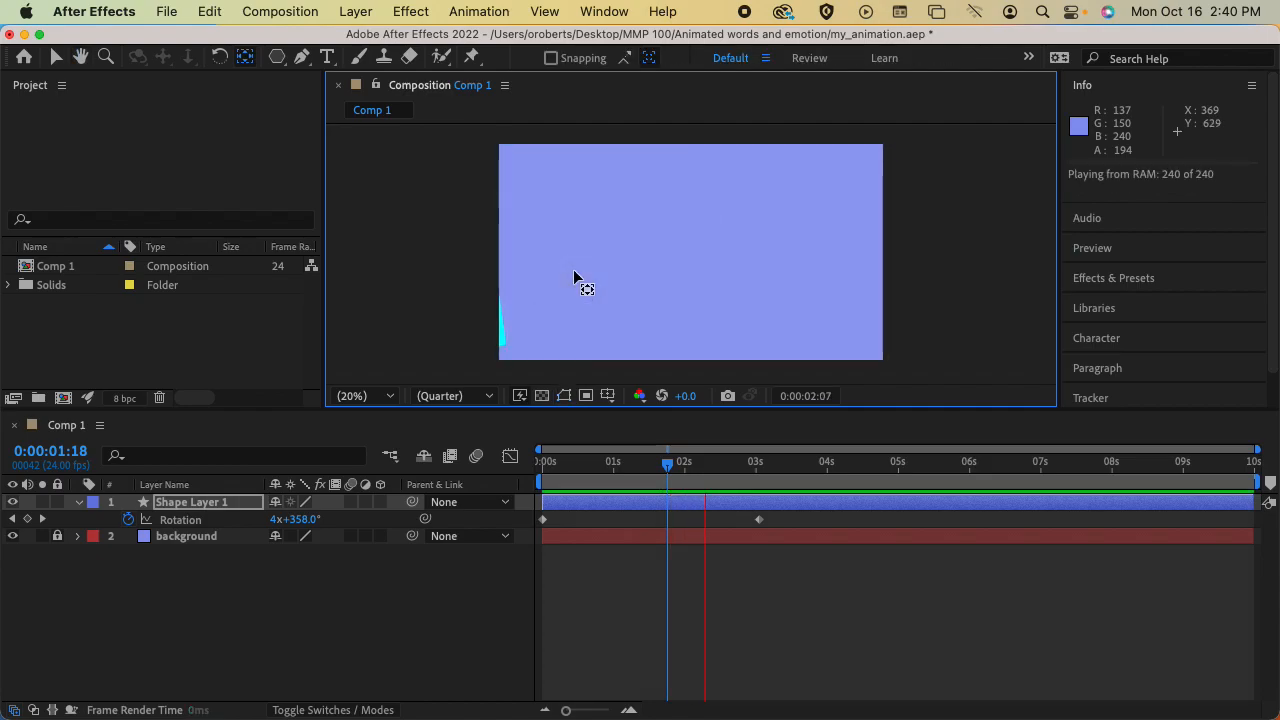
key("space")
left_click_drag(678, 466, 569, 466)
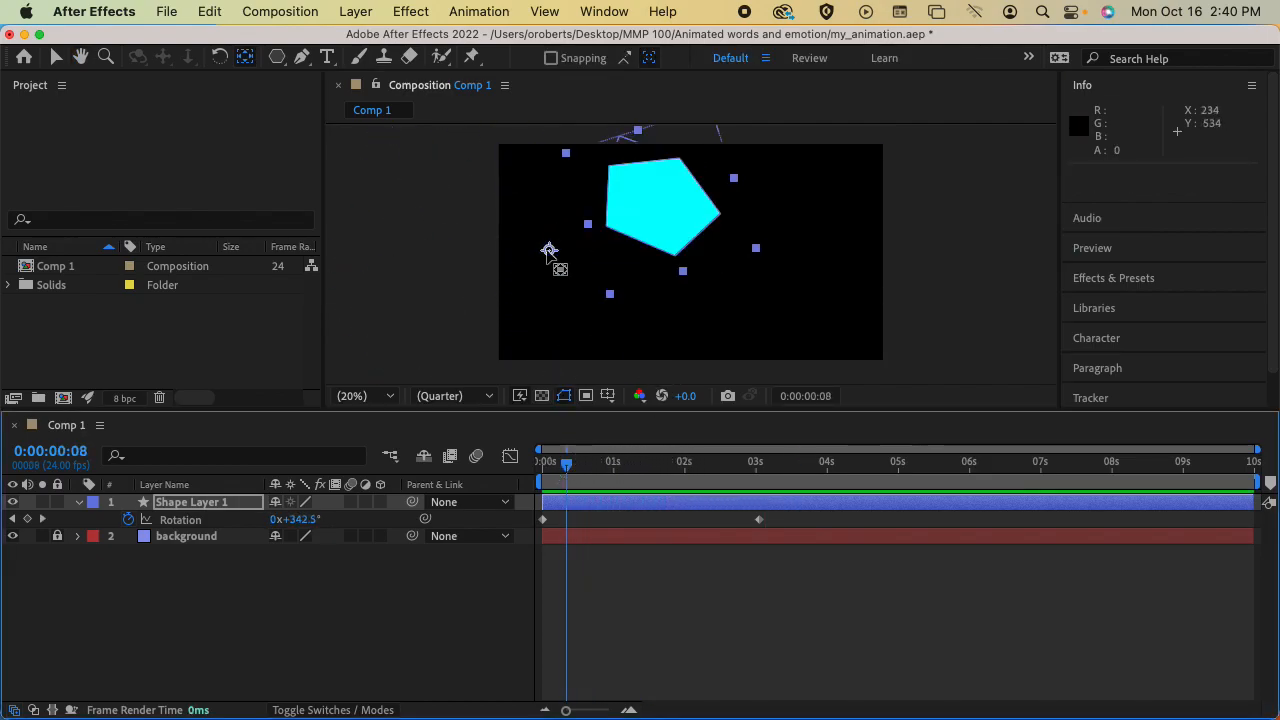
Bring the anchor point back to just right of the composition's centre, previewing the rotation between adjustments
left_click_drag(549, 251, 686, 258)
key("space")
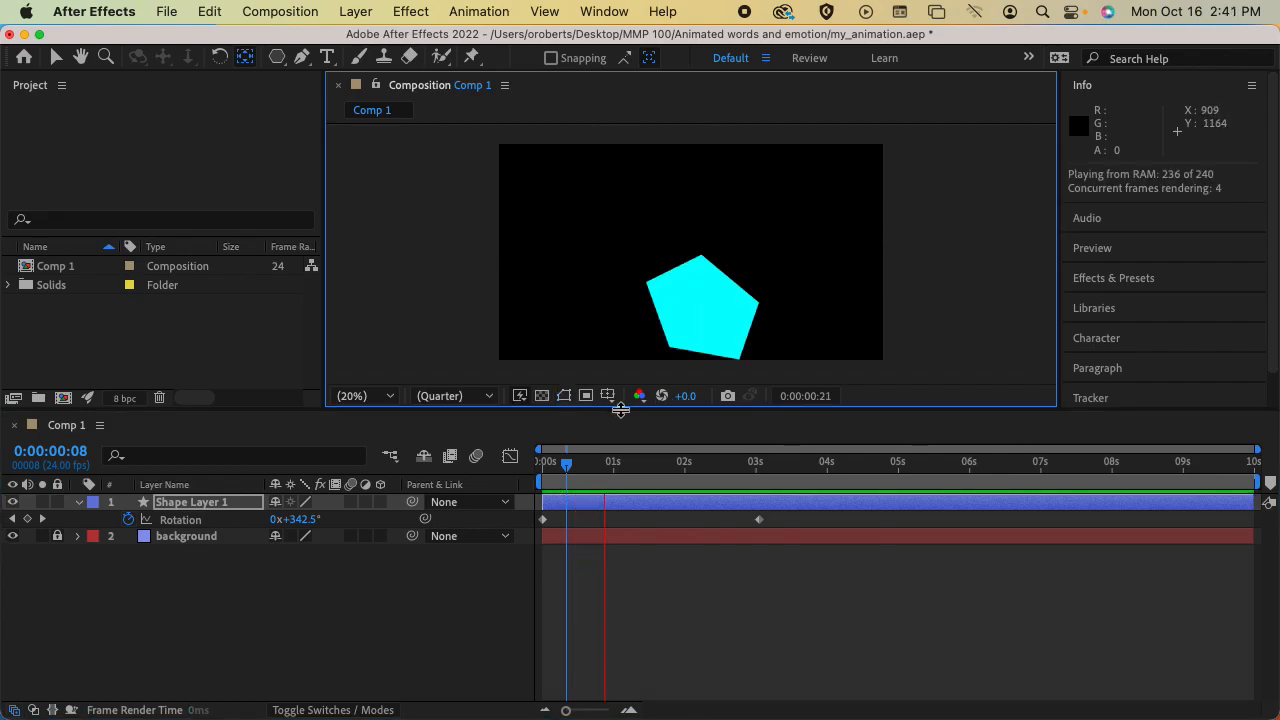
key("space")
left_click_drag(686, 263, 716, 253)
Preview the adjusted rotation and save the project with the playhead at 0:00:00:00
key("space")
key("space")
left_click_drag(740, 463, 549, 463)
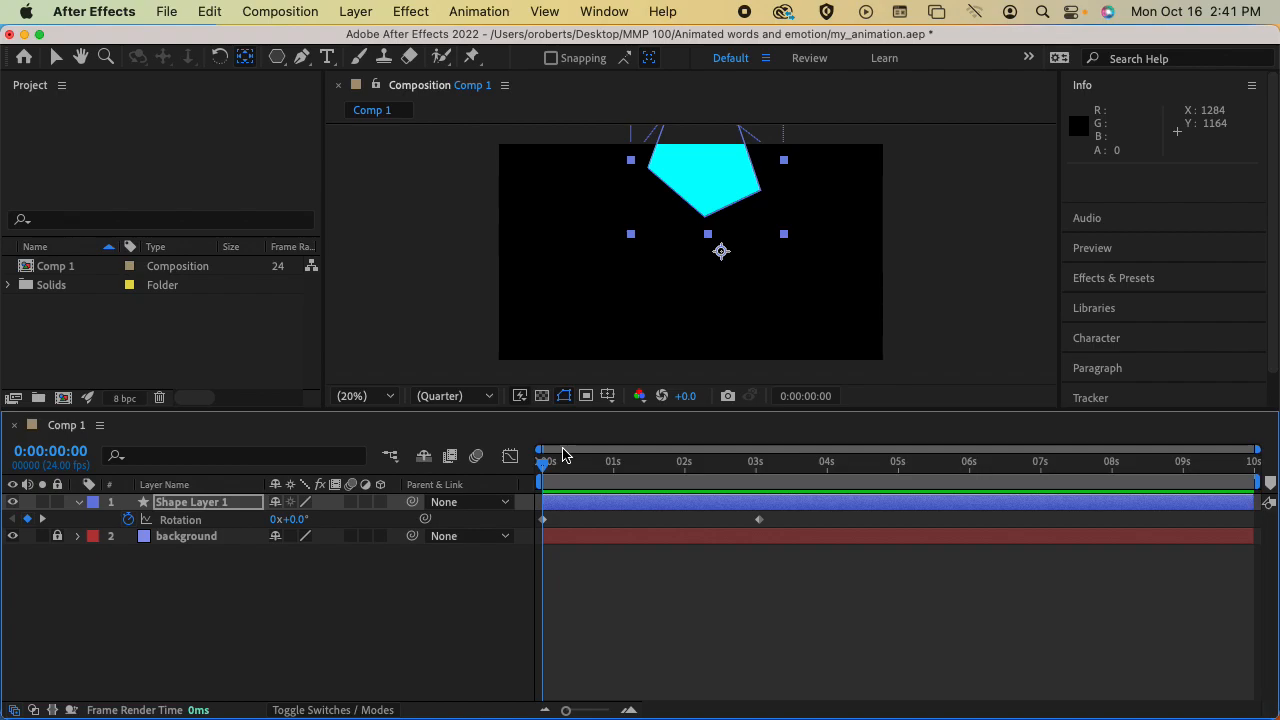
key("super+s")
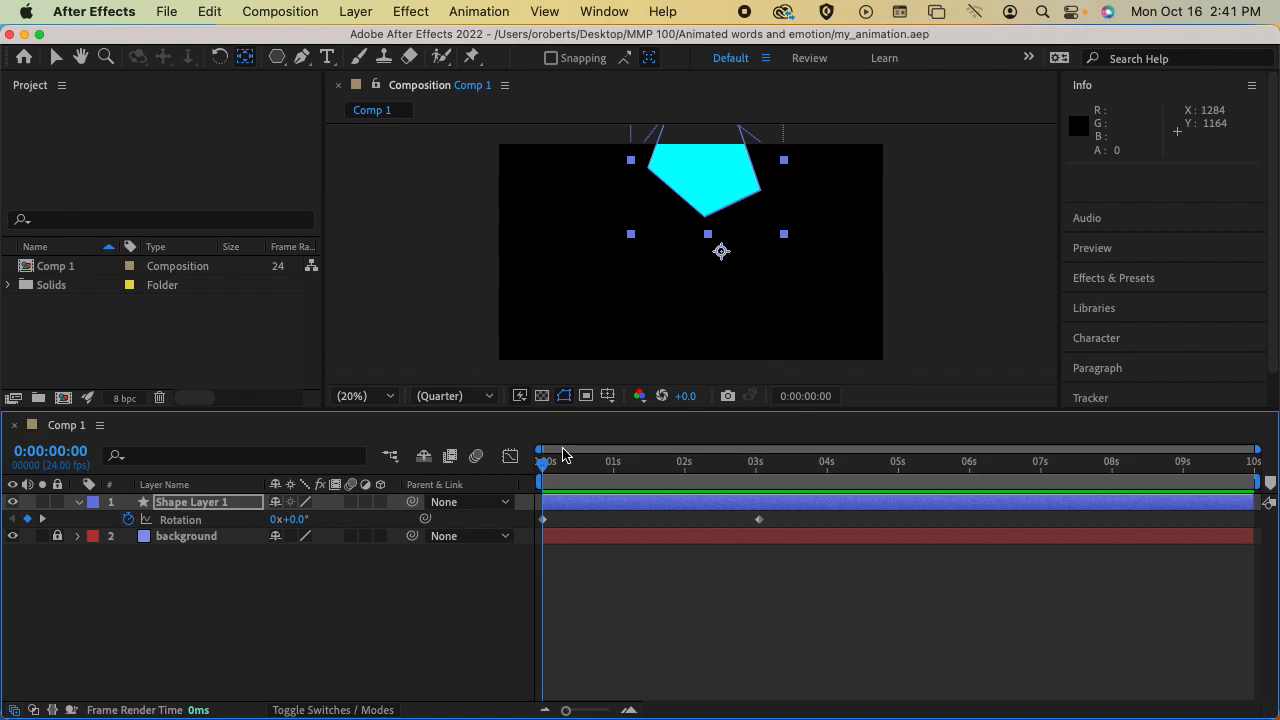